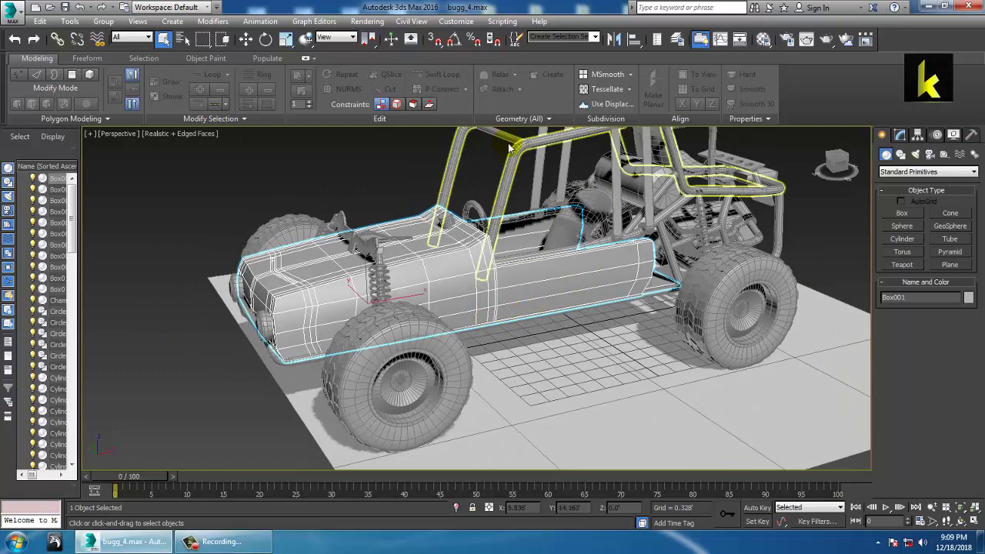
# Open the buggy reference photo IMG_0874 from the Desktop in the image viewer.
pyautogui.click(367, 20)
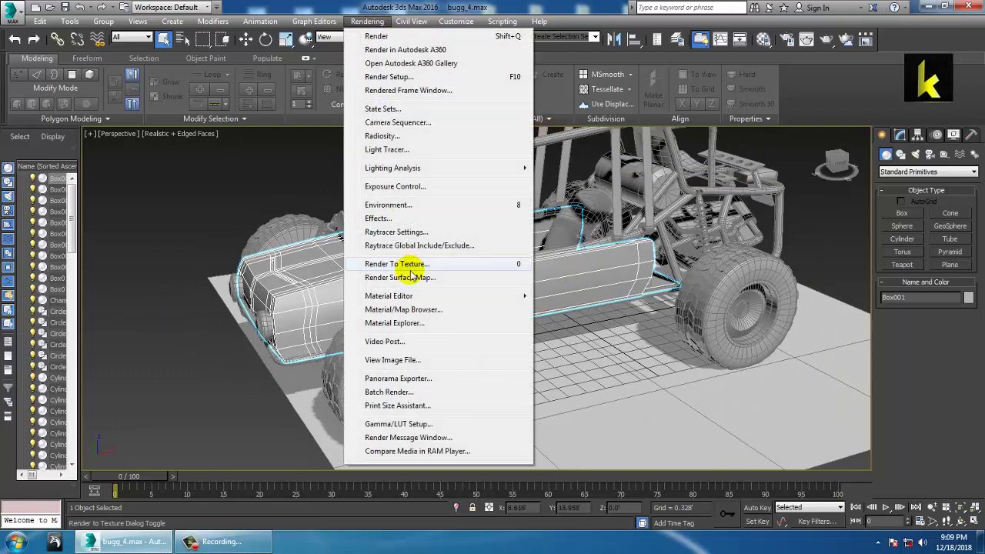
pyautogui.click(418, 360)
pyautogui.click(43, 117)
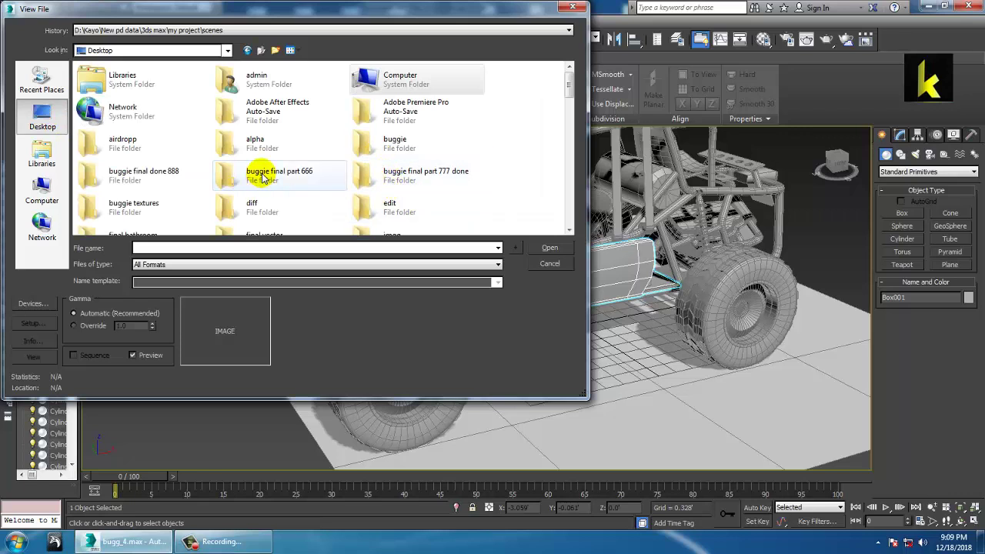
pyautogui.scroll(-10, 267, 179)
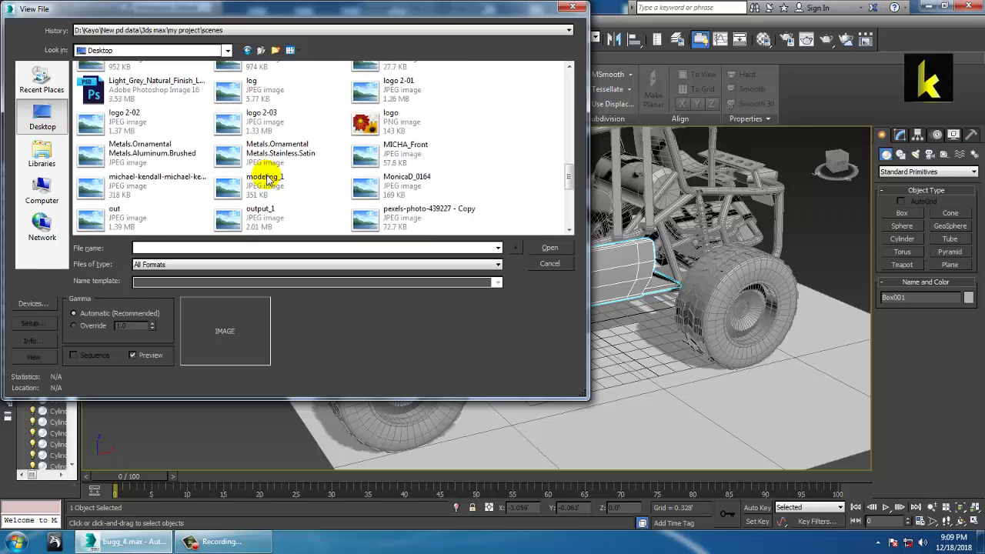
pyautogui.click(267, 179)
pyautogui.press('i')
pyautogui.press('i')
pyautogui.press('i')
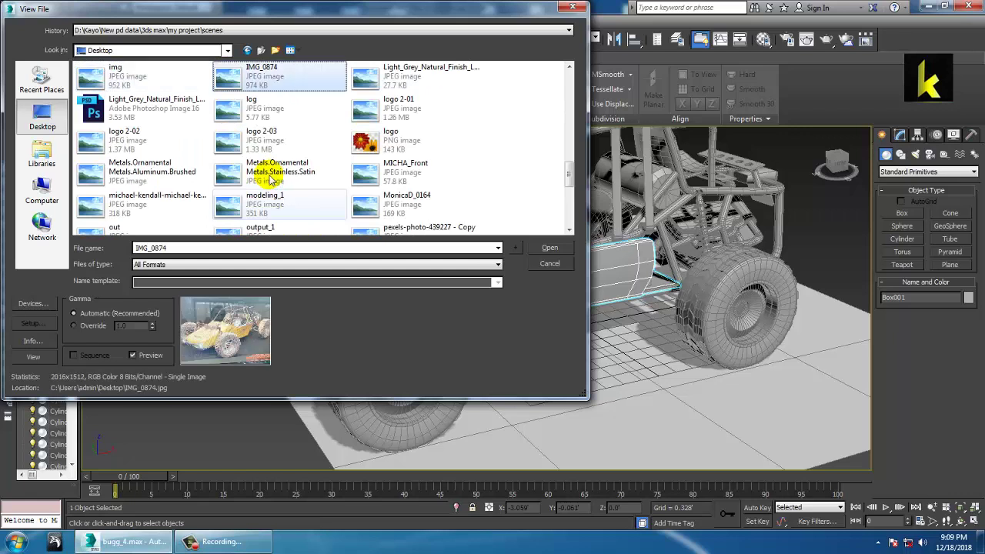
pyautogui.click(159, 81)
pyautogui.click(264, 81)
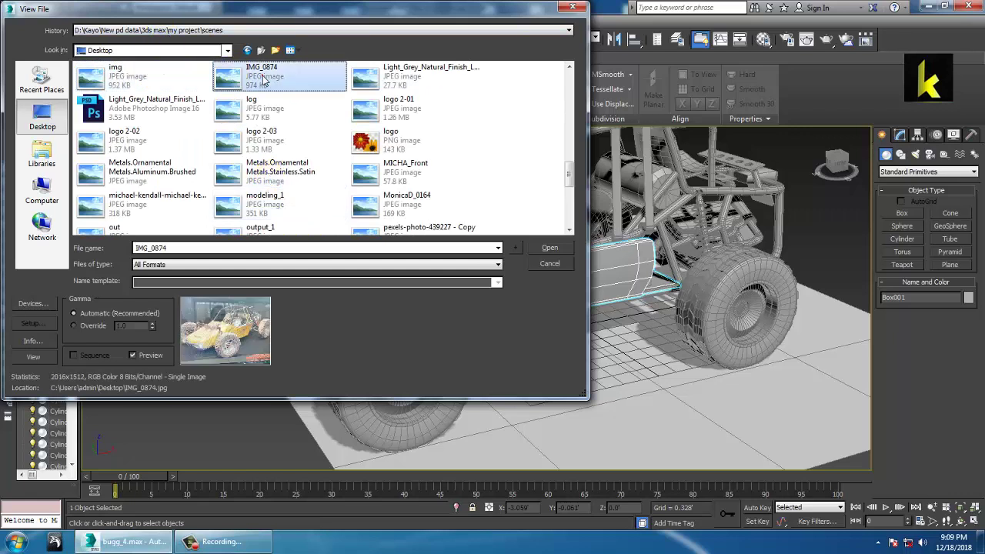
pyautogui.doubleClick(264, 81)
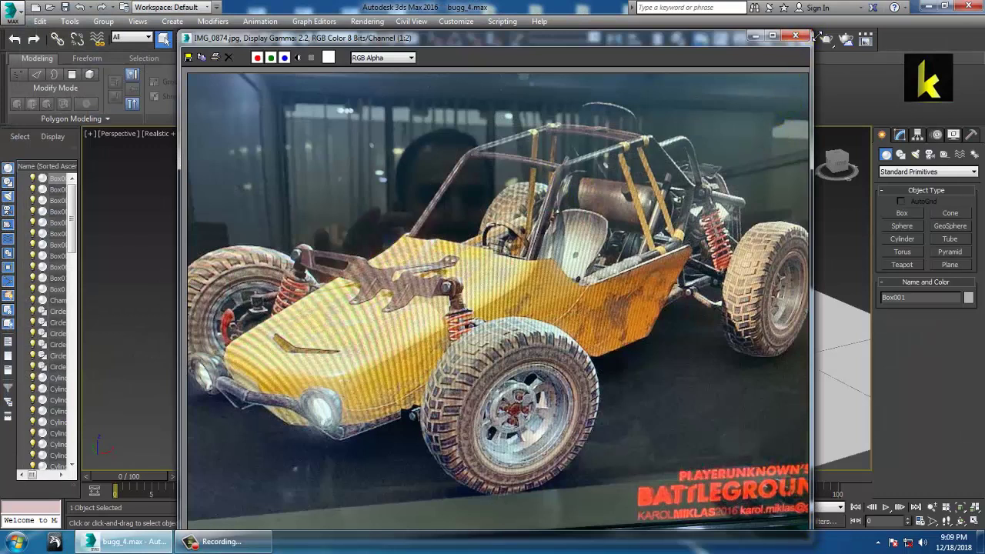
# Shrink the reference photo window, zoom the photo out and minimize the window.
pyautogui.moveTo(817, 37); pyautogui.dragTo(658, 132)
pyautogui.scroll(-2, 460, 405)
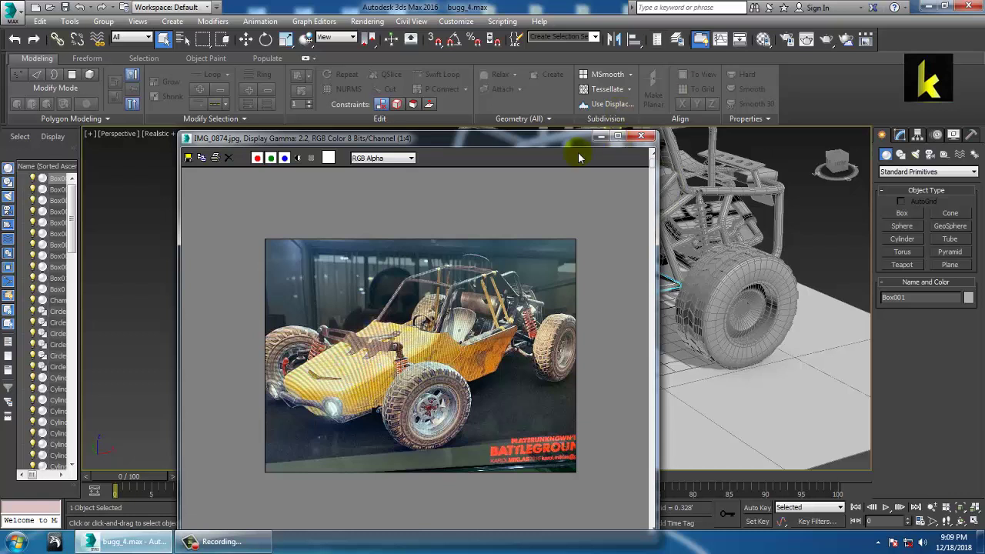
pyautogui.click(600, 137)
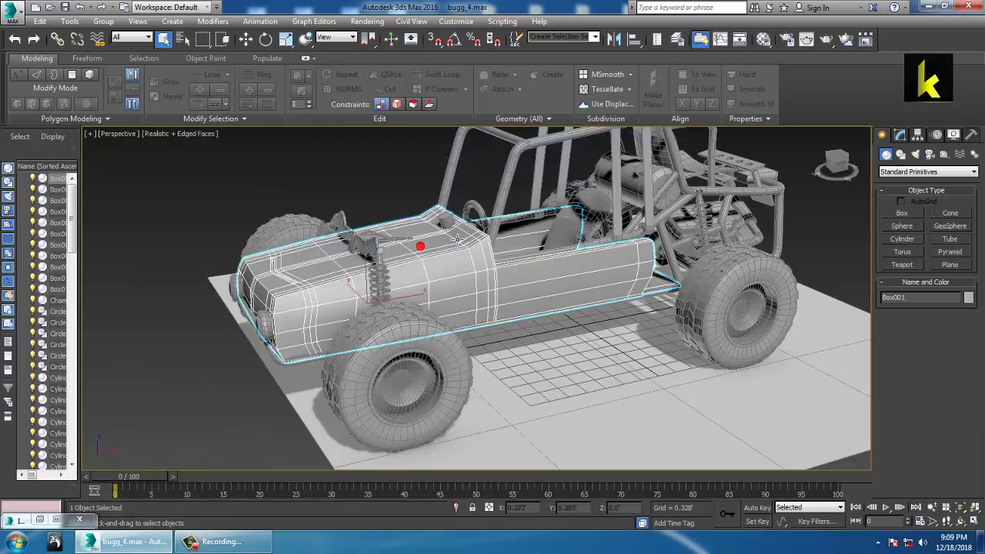
# Apply an Unwrap UVW modifier to the buggy's body and enter its Polygon sub-object level.
pyautogui.keyDown('alt'); pyautogui.moveTo(468, 238); pyautogui.dragTo(429, 249, button='middle'); pyautogui.keyUp('alt')
pyautogui.scroll(5, 513, 245)
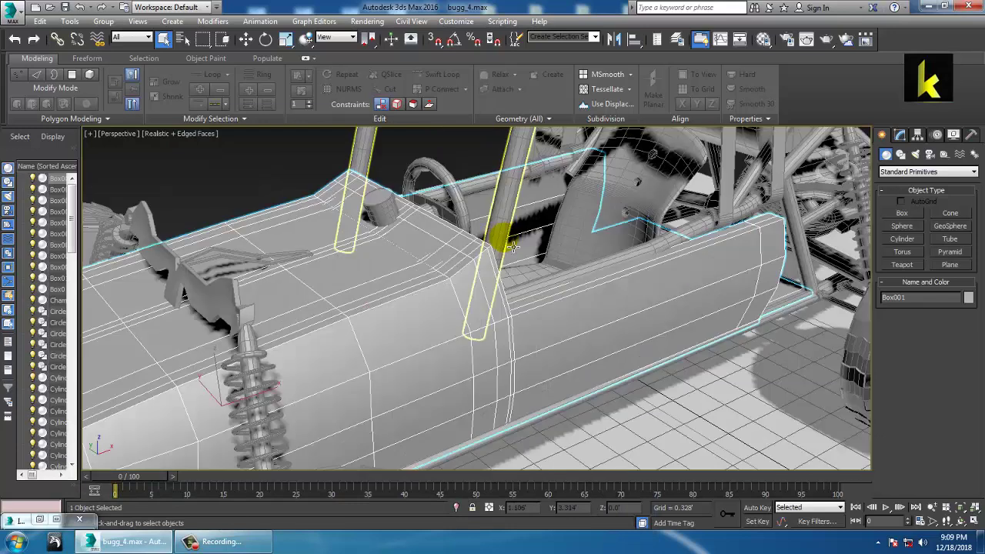
pyautogui.scroll(-5, 564, 221)
pyautogui.moveTo(565, 220)
pyautogui.keyDown('alt'); pyautogui.mouseDown(button='middle')
pyautogui.moveTo(598, 220)
pyautogui.moveTo(550, 220)
pyautogui.mouseUp(button='middle'); pyautogui.keyUp('alt')
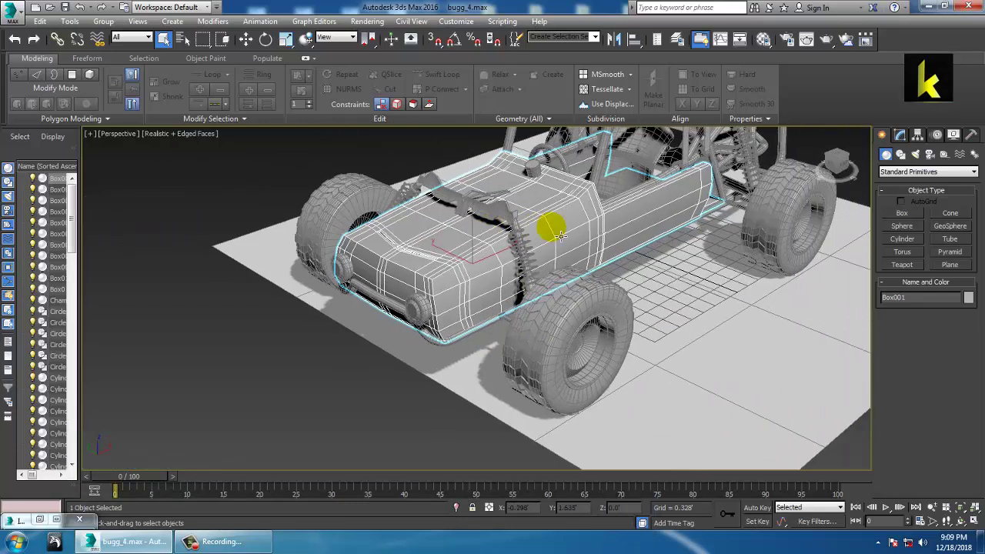
pyautogui.click(908, 133)
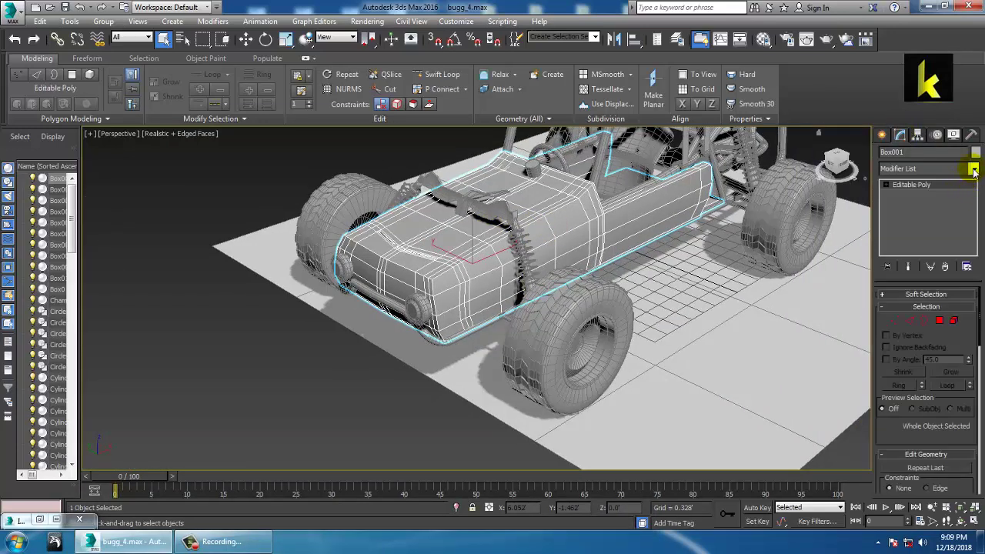
pyautogui.click(974, 170)
pyautogui.scroll(-15, 950, 231)
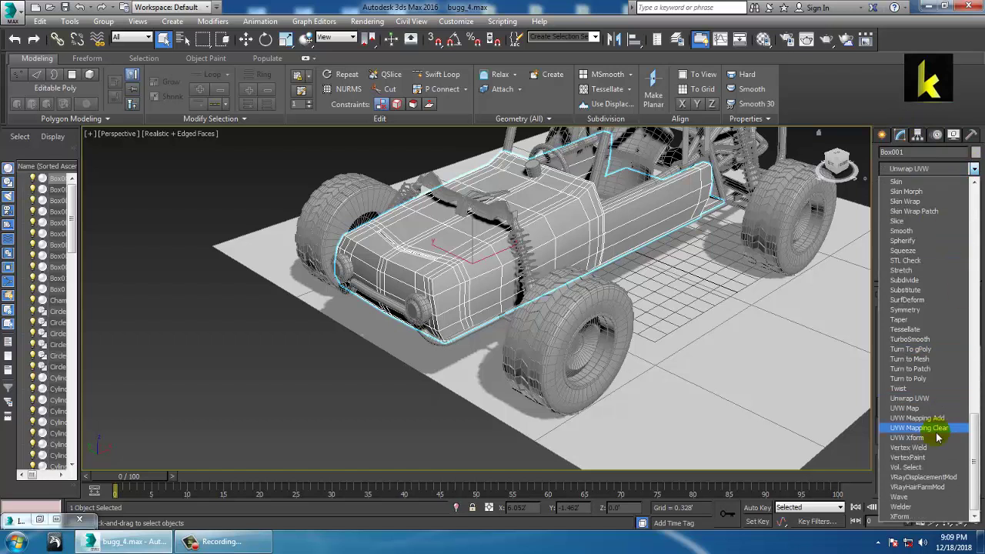
pyautogui.click(910, 398)
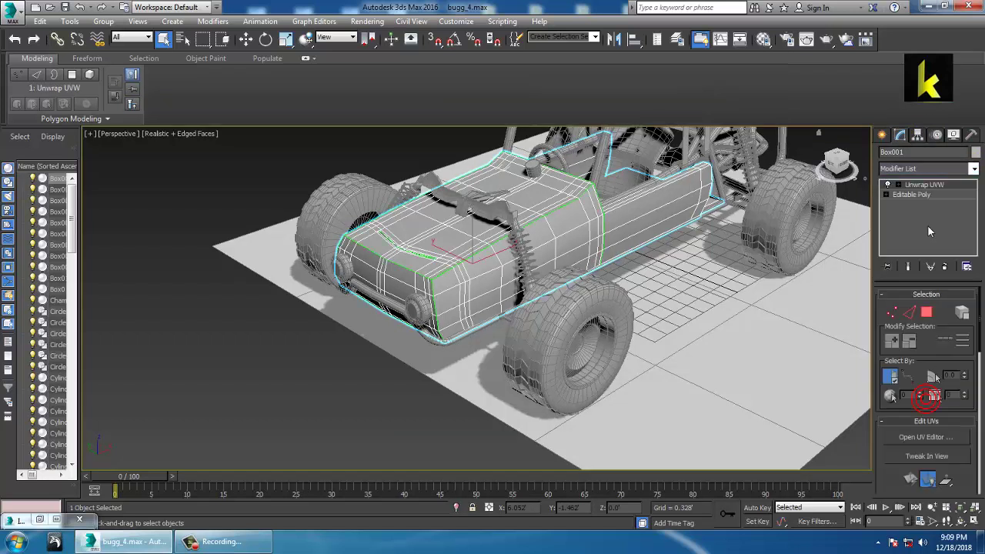
pyautogui.click(897, 185)
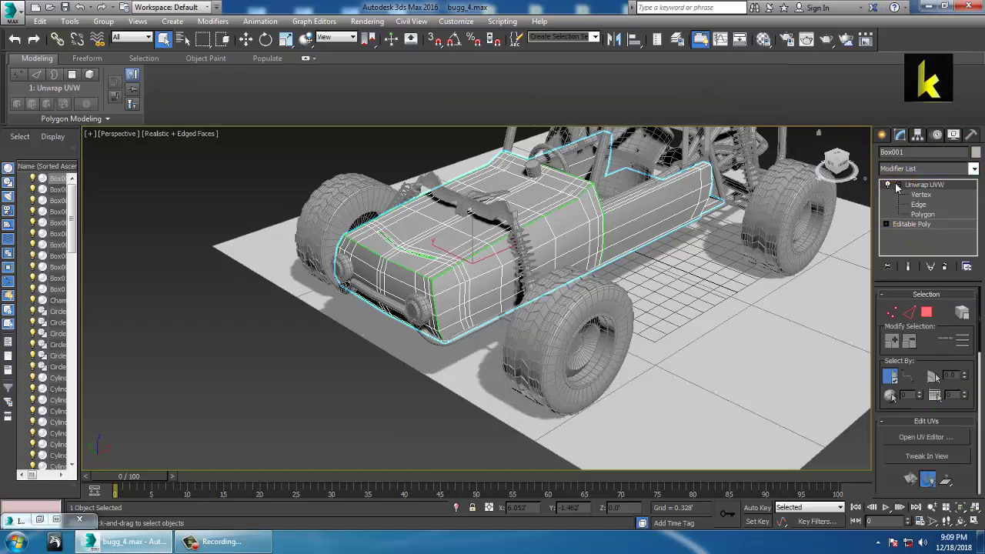
pyautogui.click(923, 214)
# Select the polygons of the body's front section with a selection window in the Top view.
pyautogui.keyDown('alt'); pyautogui.moveTo(473, 329); pyautogui.dragTo(638, 282, button='middle'); pyautogui.keyUp('alt')
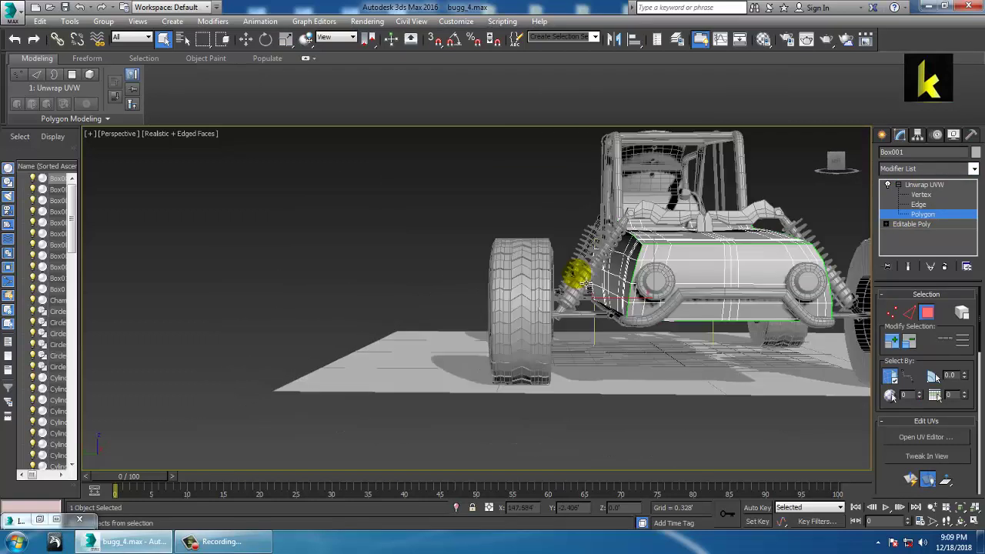
pyautogui.hotkey('alt', 'w')
pyautogui.middleClick(521, 267)
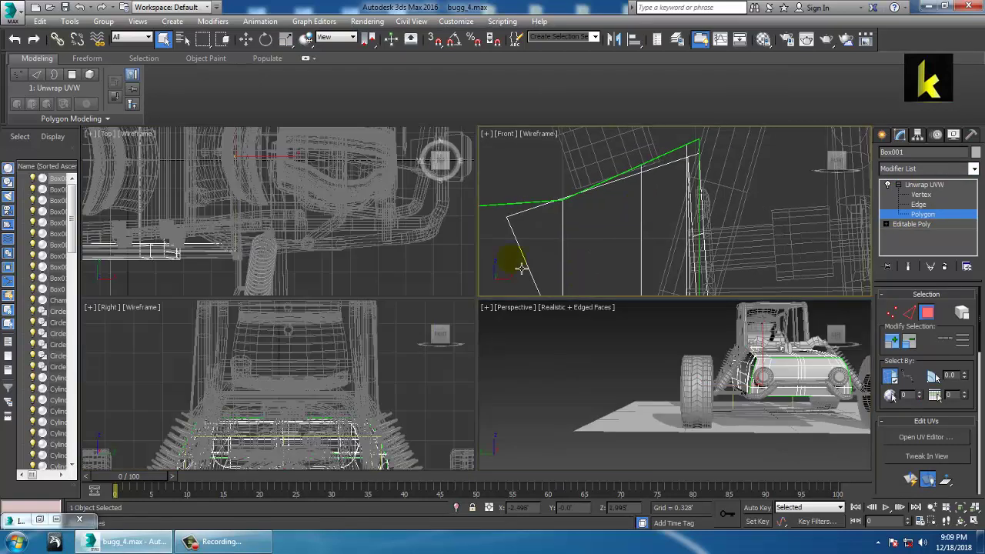
pyautogui.middleClick(354, 232)
pyautogui.hotkey('alt', 'w')
pyautogui.scroll(-6, 356, 243)
pyautogui.moveTo(390, 244); pyautogui.dragTo(536, 306, button='middle')
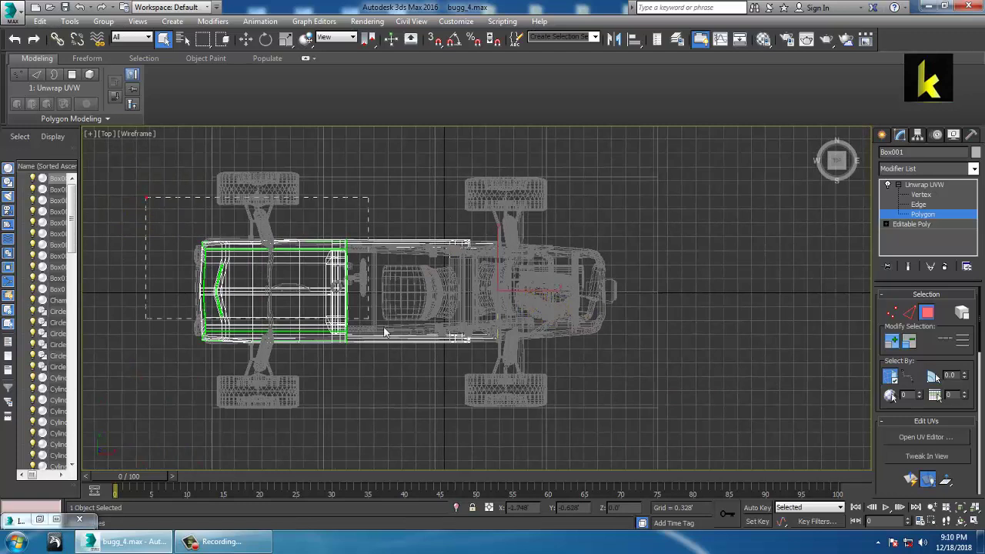
pyautogui.moveTo(384, 329); pyautogui.dragTo(429, 358)
pyautogui.hotkey('alt', 'w')
pyautogui.middleClick(617, 346)
pyautogui.hotkey('alt', 'w')
pyautogui.moveTo(596, 346); pyautogui.dragTo(570, 359, button='middle')
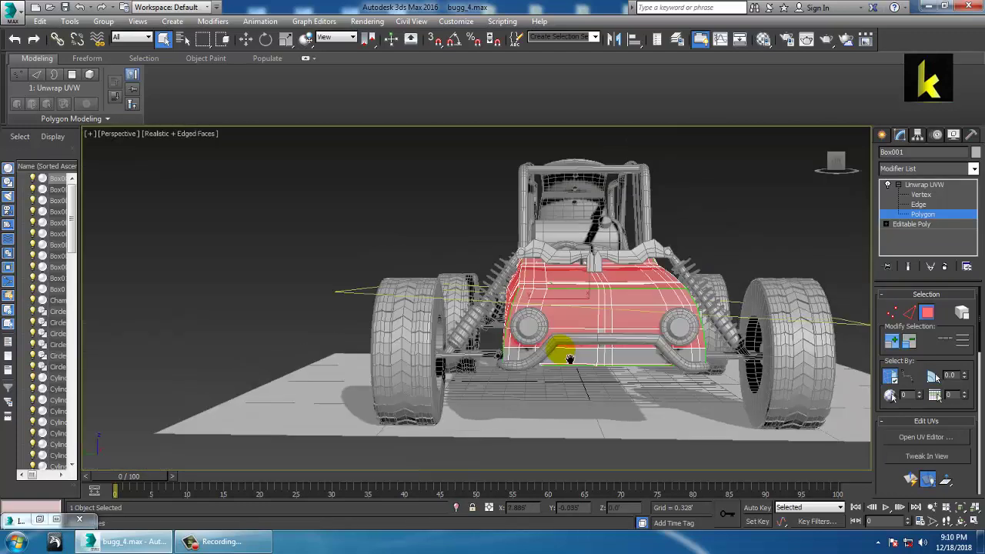
# Remove the lower and side polygons of the body from the selection using selection windows in the Front view.
pyautogui.hotkey('alt', 'w')
pyautogui.middleClick(622, 213)
pyautogui.hotkey('alt', 'w')
pyautogui.scroll(-4, 638, 213)
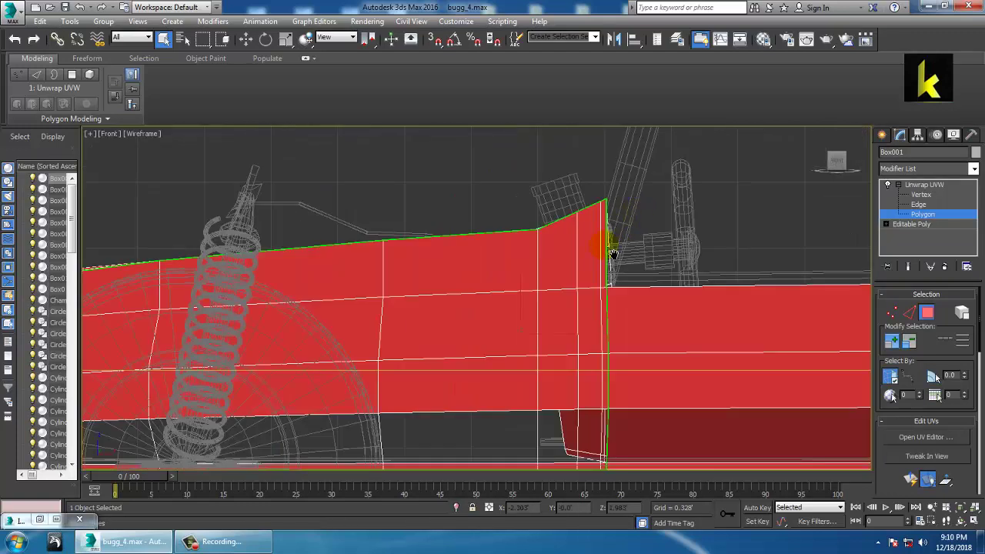
pyautogui.scroll(-5, 689, 245)
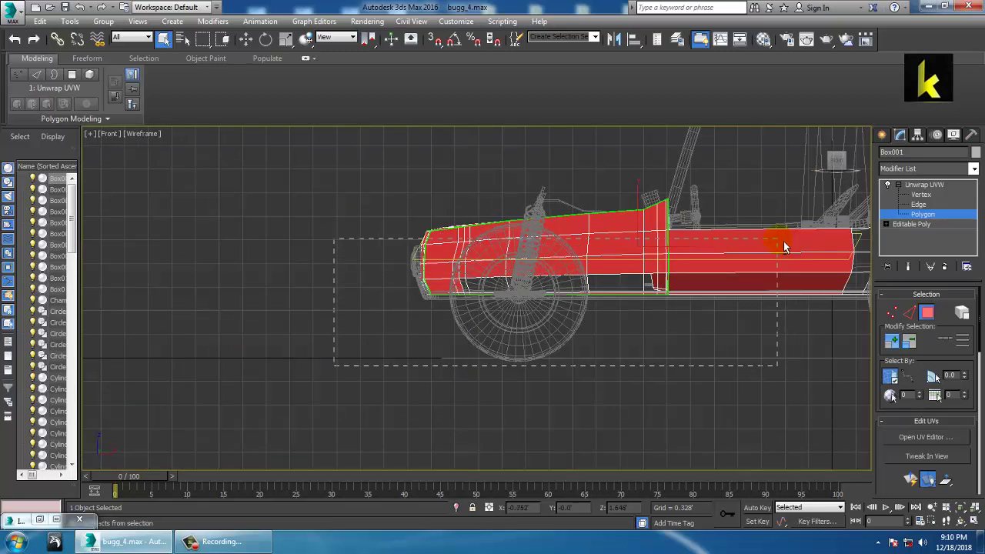
pyautogui.moveTo(784, 241); pyautogui.dragTo(783, 241)
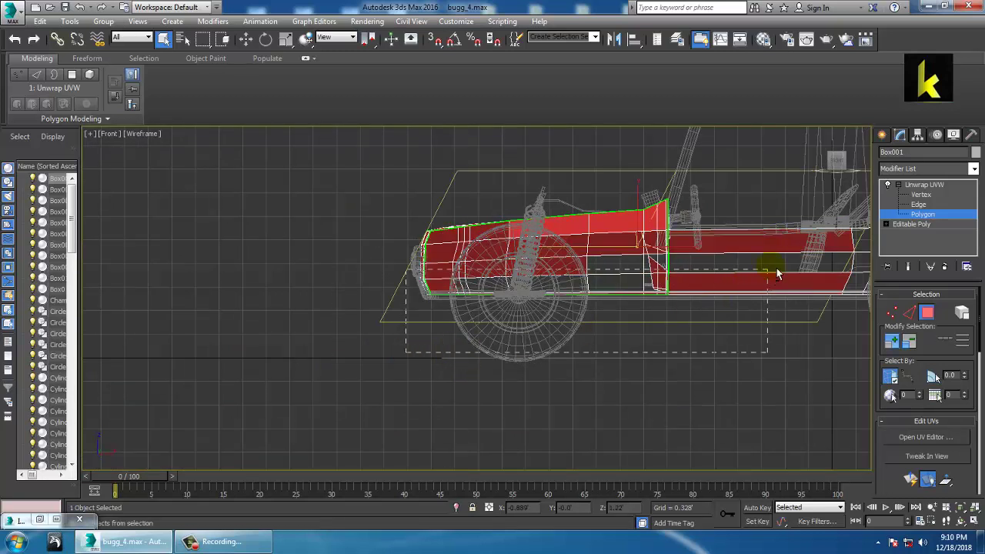
pyautogui.keyDown('alt'); pyautogui.moveTo(828, 214); pyautogui.dragTo(829, 213); pyautogui.keyUp('alt')
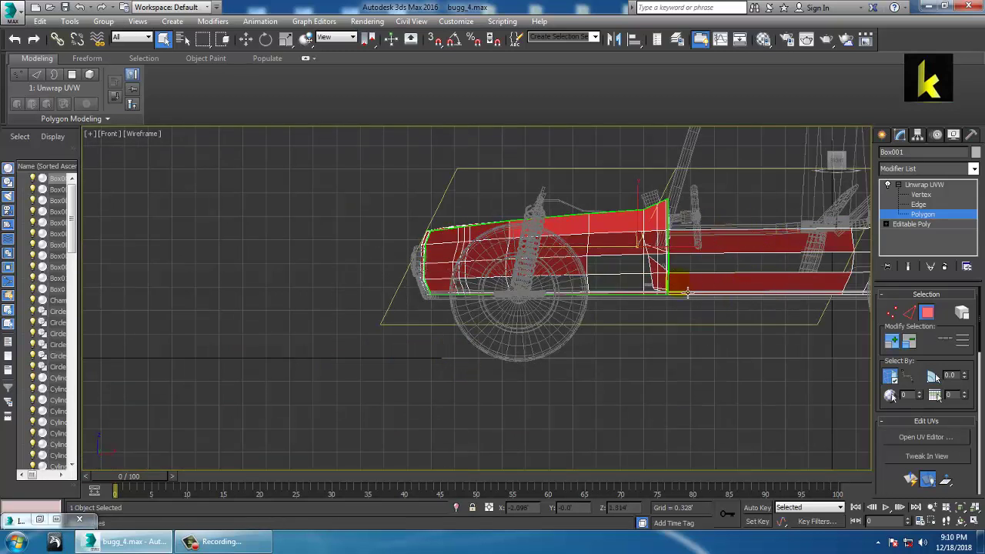
# Deselect the stray polygons on the body's outer side panel beside the hood.
pyautogui.hotkey('alt', 'w')
pyautogui.middleClick(691, 364)
pyautogui.hotkey('alt', 'w')
pyautogui.keyDown('alt'); pyautogui.moveTo(656, 347); pyautogui.dragTo(627, 311, button='middle'); pyautogui.keyUp('alt')
pyautogui.keyDown('alt'); pyautogui.moveTo(374, 320); pyautogui.dragTo(410, 311, button='middle'); pyautogui.keyUp('alt')
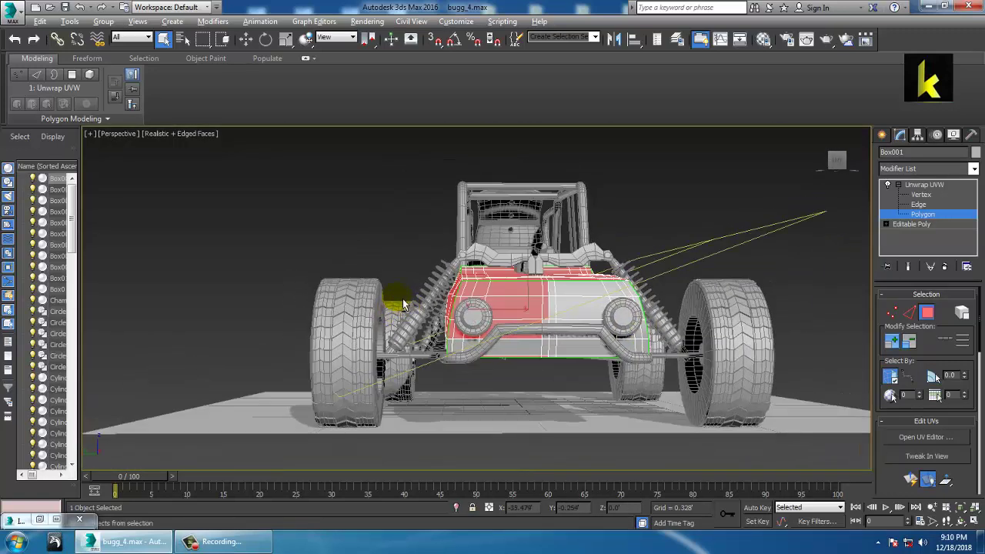
pyautogui.keyDown('alt'); pyautogui.moveTo(535, 383); pyautogui.dragTo(413, 303, button='middle'); pyautogui.keyUp('alt')
pyautogui.scroll(2, 495, 347)
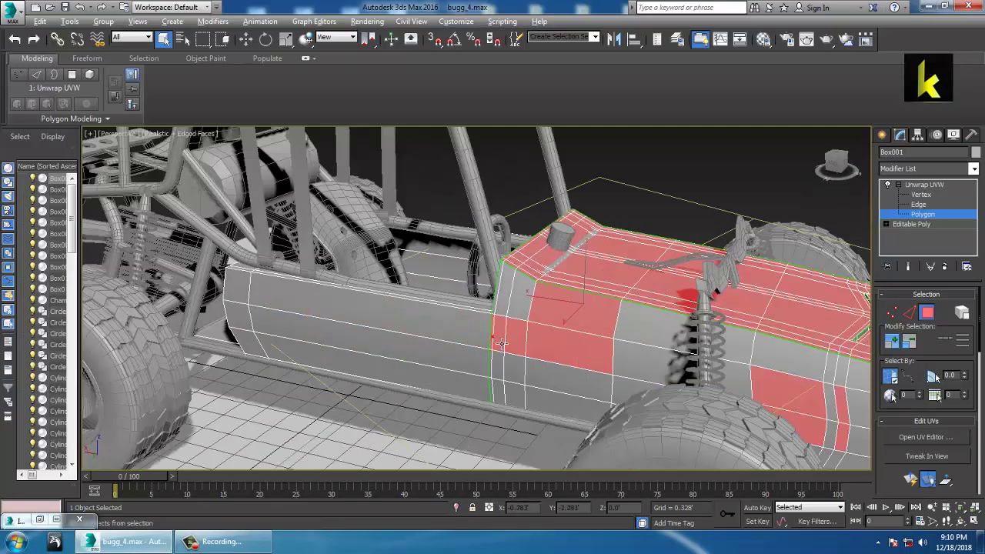
pyautogui.keyDown('alt'); pyautogui.click(499, 339); pyautogui.keyUp('alt')
pyautogui.keyDown('alt'); pyautogui.click(501, 338); pyautogui.keyUp('alt')
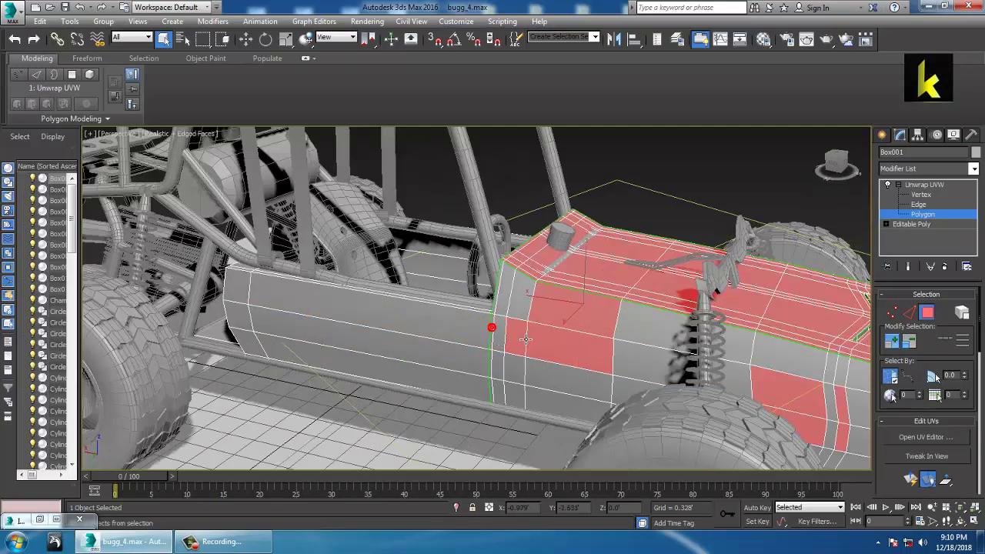
pyautogui.keyDown('alt'); pyautogui.click(522, 339); pyautogui.keyUp('alt')
pyautogui.keyDown('alt'); pyautogui.click(562, 343); pyautogui.keyUp('alt')
pyautogui.keyDown('alt'); pyautogui.click(586, 319); pyautogui.keyUp('alt')
pyautogui.keyDown('alt'); pyautogui.click(813, 405); pyautogui.keyUp('alt')
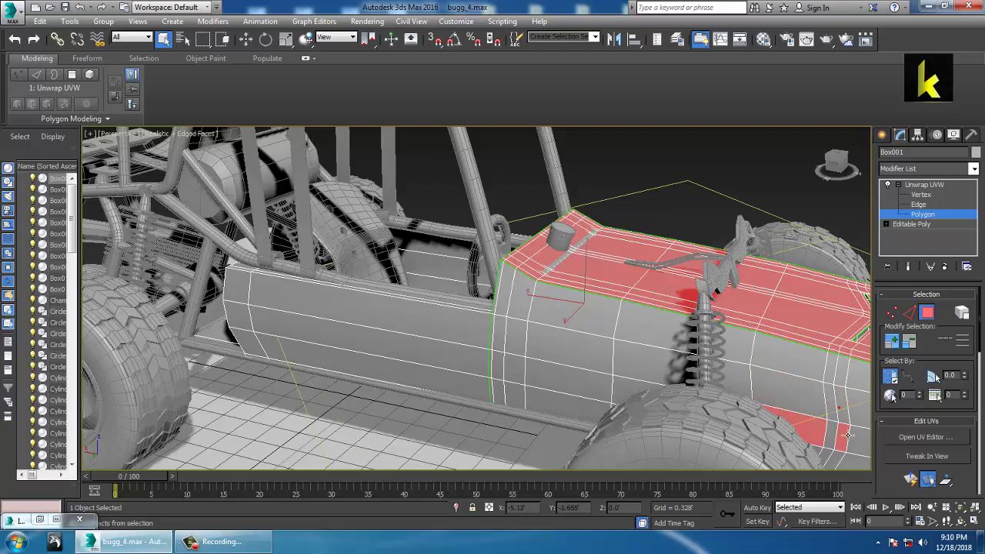
# Switch the Perspective view to wireframe and deselect the stray side polygons near the nose and inside the body.
pyautogui.scroll(-4, 816, 415)
pyautogui.keyDown('alt'); pyautogui.moveTo(816, 416); pyautogui.dragTo(668, 317, button='middle'); pyautogui.keyUp('alt')
pyautogui.press('F3')
pyautogui.keyDown('alt'); pyautogui.click(684, 355); pyautogui.keyUp('alt')
pyautogui.keyDown('alt'); pyautogui.click(657, 357); pyautogui.keyUp('alt')
pyautogui.scroll(4, 678, 351)
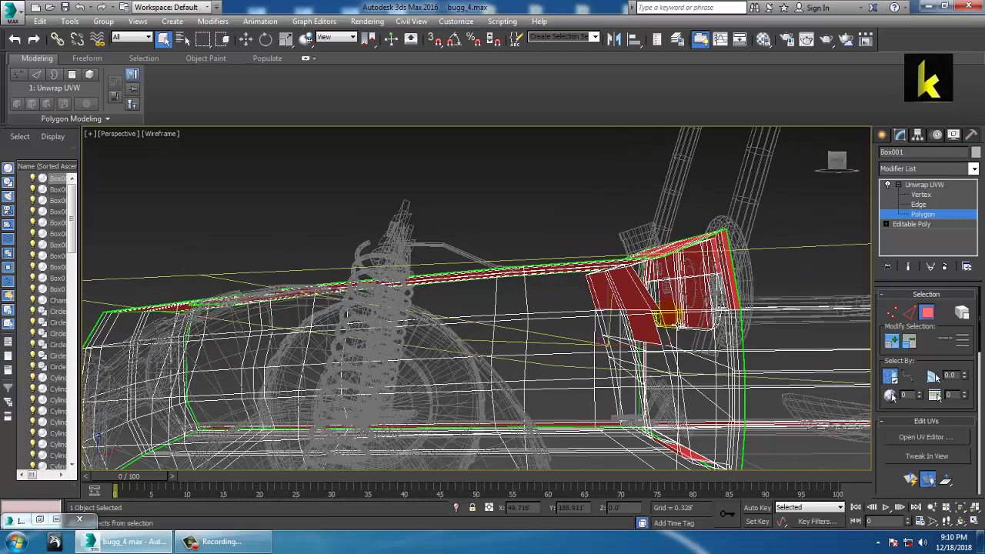
pyautogui.keyDown('alt'); pyautogui.moveTo(573, 306); pyautogui.dragTo(749, 372, button='middle'); pyautogui.keyUp('alt')
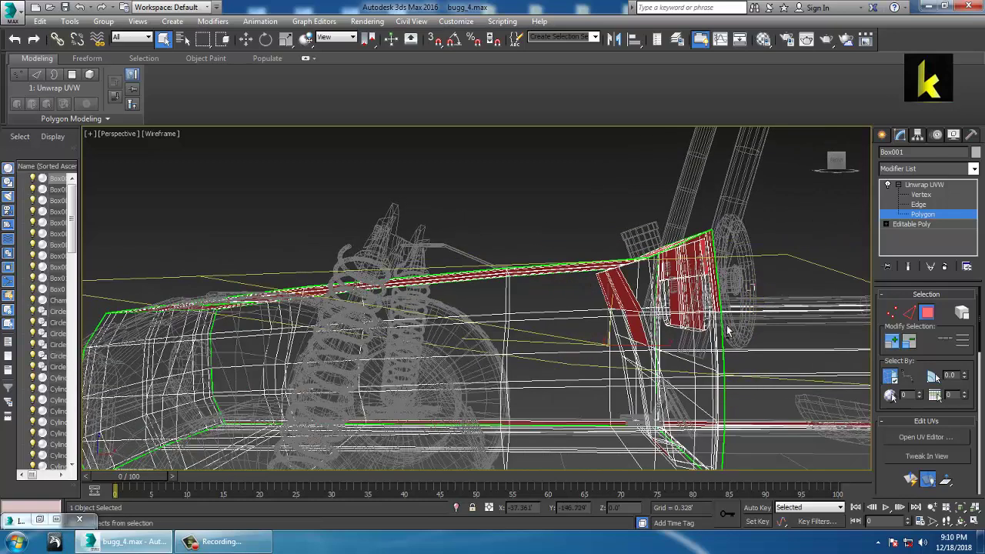
pyautogui.keyDown('alt'); pyautogui.moveTo(685, 360); pyautogui.dragTo(706, 339, button='middle'); pyautogui.keyUp('alt')
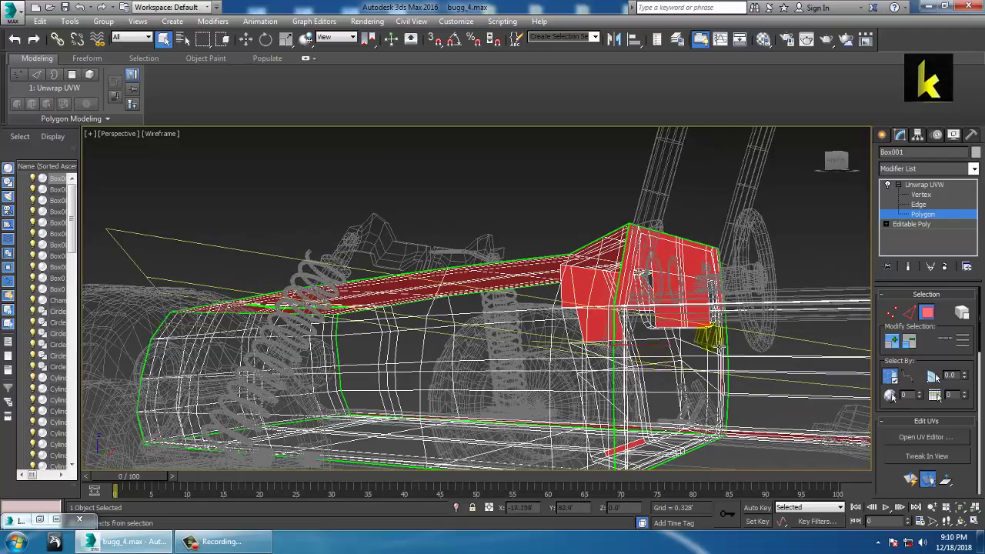
pyautogui.keyDown('alt'); pyautogui.moveTo(589, 431); pyautogui.dragTo(574, 377, button='middle'); pyautogui.keyUp('alt')
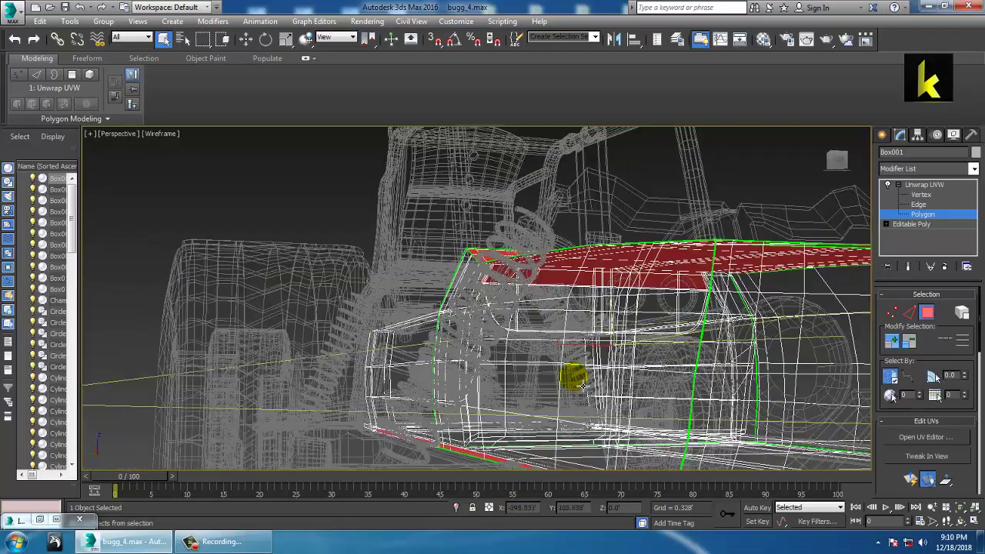
# Deselect the remaining inner polygons beneath the rear edge of the hood at the cockpit opening.
pyautogui.scroll(-5, 560, 407)
pyautogui.keyDown('alt'); pyautogui.moveTo(561, 410); pyautogui.dragTo(550, 411, button='middle'); pyautogui.keyUp('alt')
pyautogui.keyDown('alt'); pyautogui.moveTo(624, 412); pyautogui.dragTo(424, 345, button='middle'); pyautogui.keyUp('alt')
pyautogui.scroll(4, 622, 399)
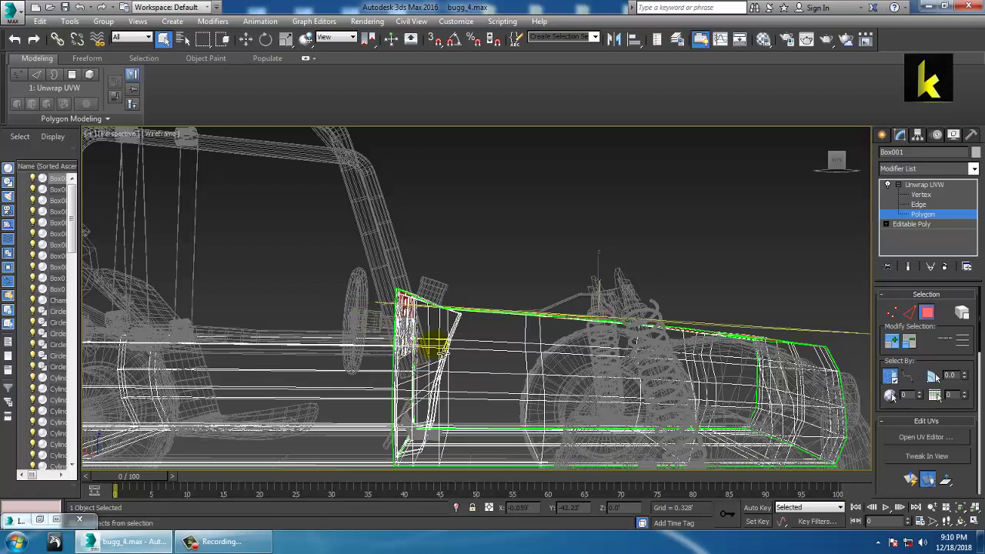
pyautogui.keyDown('alt'); pyautogui.moveTo(425, 359); pyautogui.dragTo(478, 363, button='middle'); pyautogui.keyUp('alt')
pyautogui.keyDown('alt'); pyautogui.click(455, 355); pyautogui.keyUp('alt')
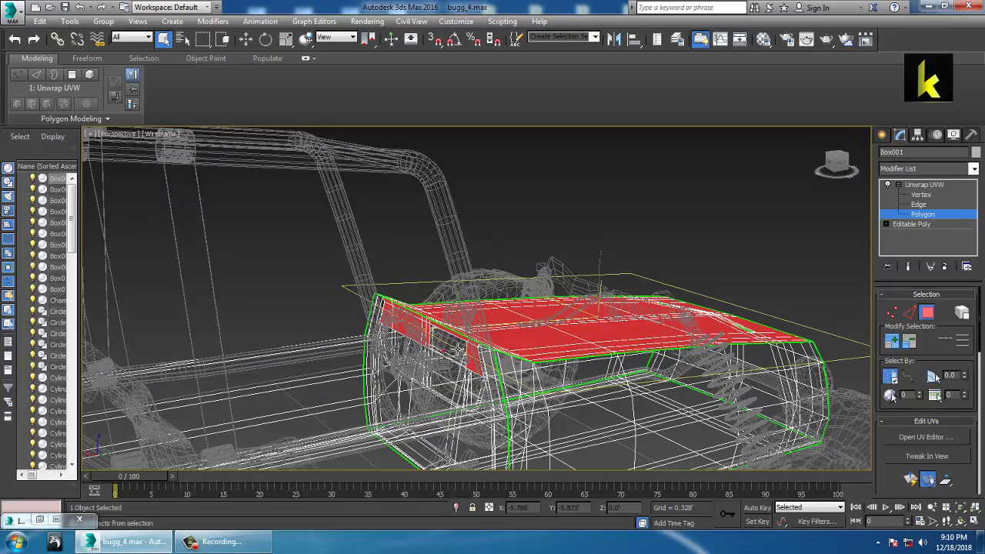
pyautogui.keyDown('alt'); pyautogui.click(492, 363); pyautogui.keyUp('alt')
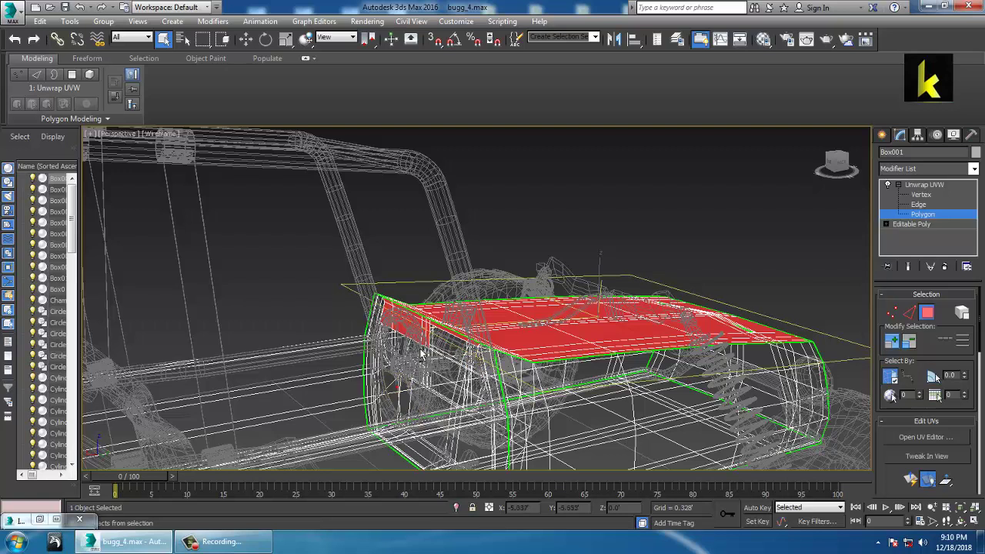
pyautogui.keyDown('alt'); pyautogui.moveTo(436, 330); pyautogui.dragTo(430, 341, button='middle'); pyautogui.keyUp('alt')
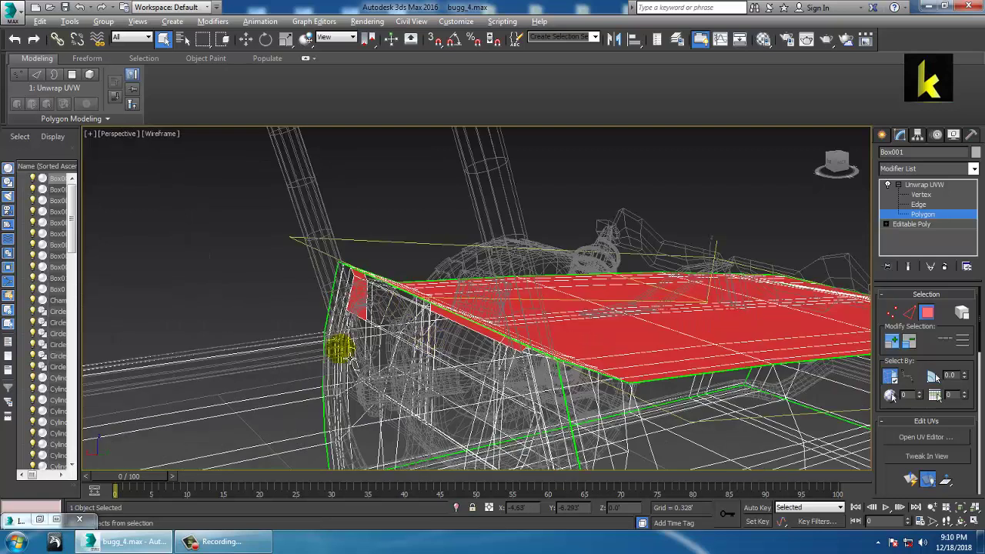
pyautogui.keyDown('alt'); pyautogui.click(361, 303); pyautogui.keyUp('alt')
pyautogui.keyDown('alt'); pyautogui.click(371, 287); pyautogui.keyUp('alt')
pyautogui.keyDown('alt'); pyautogui.moveTo(262, 331); pyautogui.dragTo(372, 327); pyautogui.keyUp('alt')
# Add the missing polygons at the hood's rear corner to the selection and return the view to shaded display.
pyautogui.keyDown('alt'); pyautogui.moveTo(338, 313); pyautogui.dragTo(612, 360, button='middle'); pyautogui.keyUp('alt')
pyautogui.keyDown('alt'); pyautogui.moveTo(395, 409); pyautogui.dragTo(646, 324, button='middle'); pyautogui.keyUp('alt')
pyautogui.keyDown('ctrl'); pyautogui.click(685, 292); pyautogui.keyUp('ctrl')
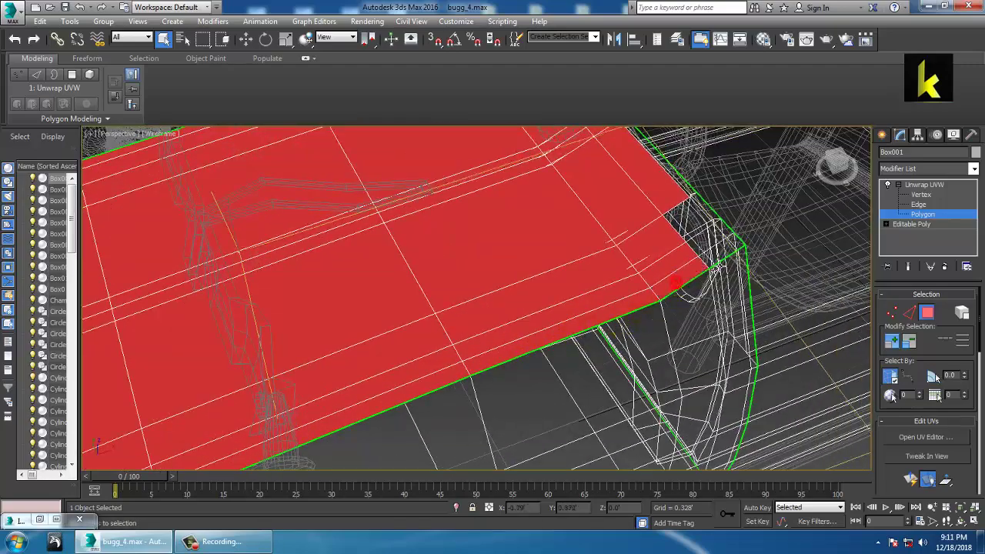
pyautogui.keyDown('ctrl'); pyautogui.click(707, 240); pyautogui.keyUp('ctrl')
pyautogui.keyDown('ctrl'); pyautogui.click(698, 226); pyautogui.keyUp('ctrl')
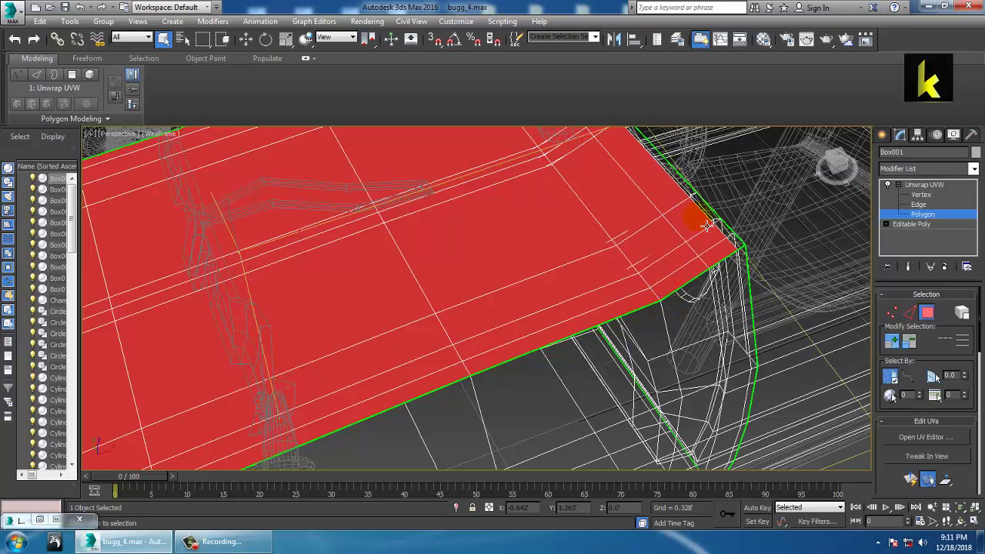
pyautogui.press('F3')
pyautogui.keyDown('alt'); pyautogui.moveTo(716, 227); pyautogui.dragTo(661, 305, button='middle'); pyautogui.keyUp('alt')
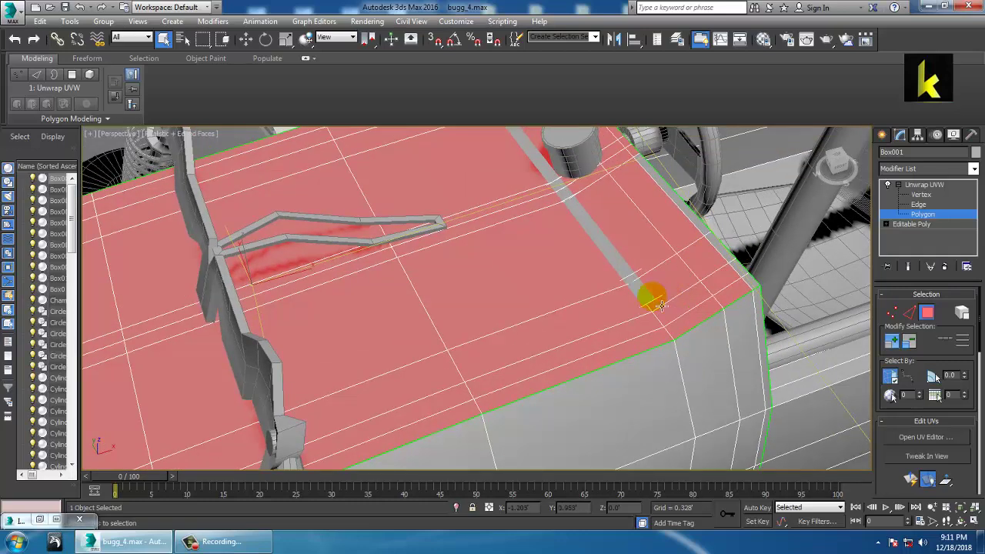
# Examine the hood's polygon selection from several angles in shaded and wireframe display for missing or stray polygons.
pyautogui.keyDown('alt'); pyautogui.moveTo(628, 267); pyautogui.dragTo(601, 279, button='middle'); pyautogui.keyUp('alt')
pyautogui.scroll(3, 601, 278)
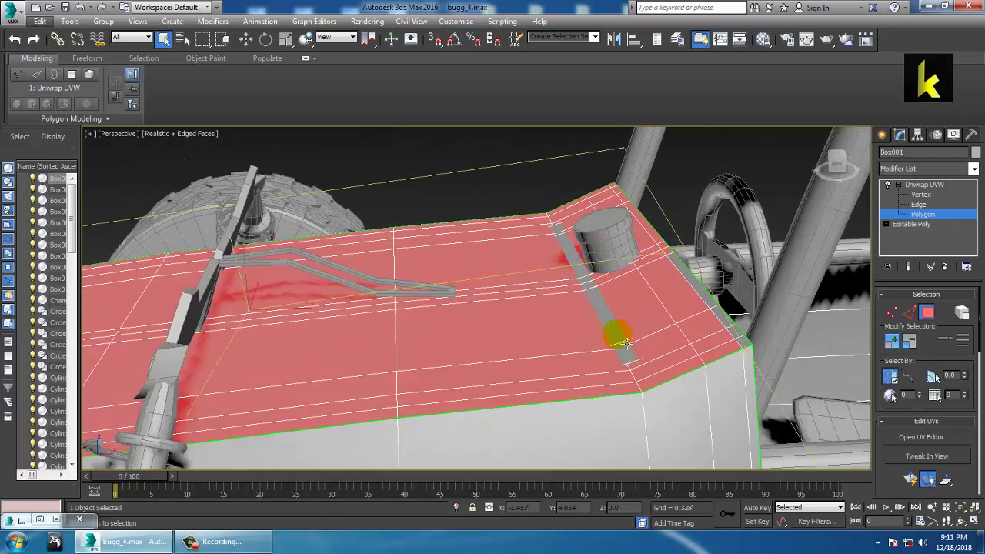
pyautogui.keyDown('alt'); pyautogui.moveTo(629, 339); pyautogui.dragTo(745, 360, button='middle'); pyautogui.keyUp('alt')
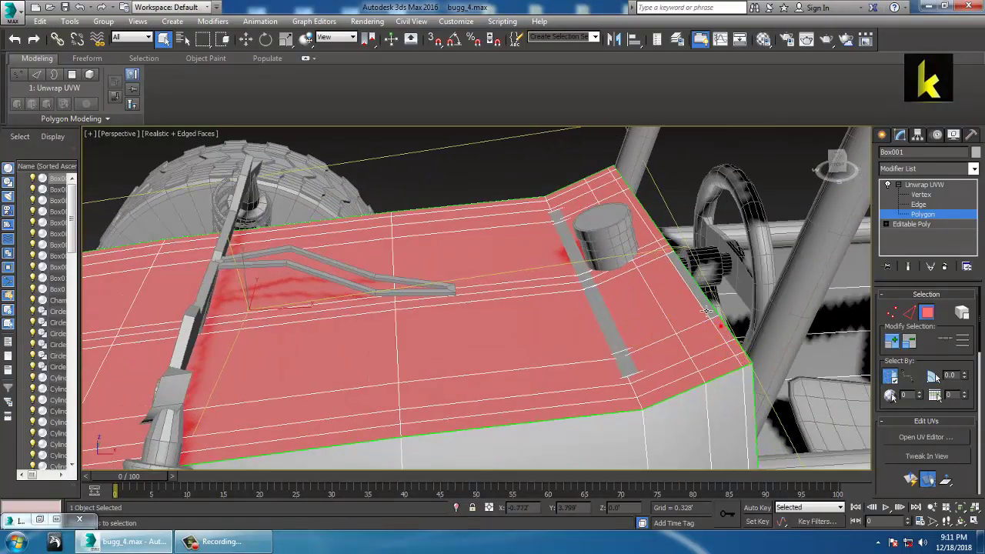
pyautogui.moveTo(629, 331)
pyautogui.keyDown('alt'); pyautogui.mouseDown(button='middle')
pyautogui.moveTo(609, 310)
pyautogui.moveTo(653, 275)
pyautogui.moveTo(596, 291)
pyautogui.moveTo(618, 259)
pyautogui.moveTo(688, 319)
pyautogui.moveTo(616, 282)
pyautogui.moveTo(623, 315)
pyautogui.moveTo(582, 318)
pyautogui.moveTo(578, 347)
pyautogui.moveTo(651, 315)
pyautogui.moveTo(543, 297)
pyautogui.moveTo(603, 299)
pyautogui.moveTo(589, 290)
pyautogui.moveTo(638, 359)
pyautogui.moveTo(639, 273)
pyautogui.moveTo(606, 299)
pyautogui.moveTo(542, 304)
pyautogui.mouseUp(button='middle'); pyautogui.keyUp('alt')
pyautogui.press('F3')
pyautogui.press('F3')
pyautogui.press('F3')
pyautogui.press('F3')
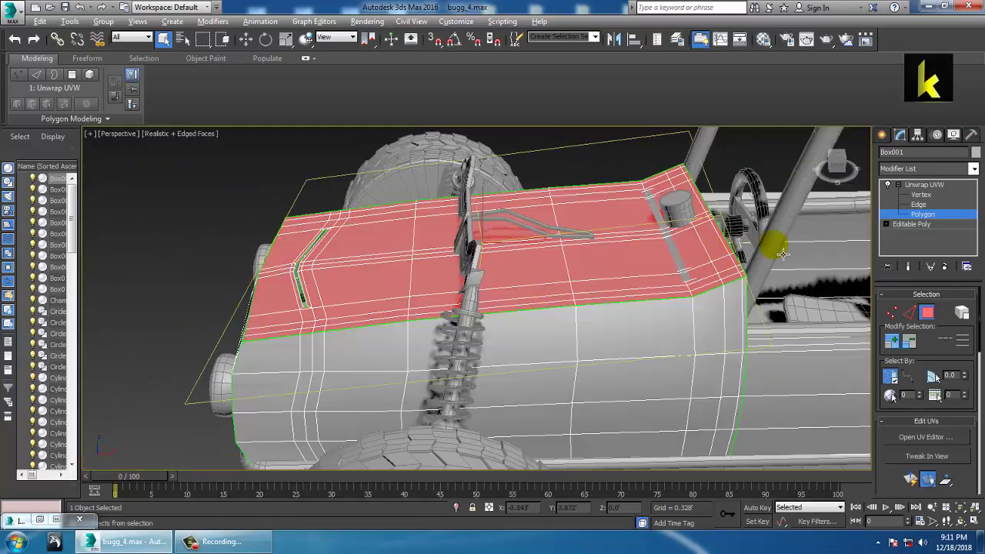
pyautogui.moveTo(770, 247)
pyautogui.keyDown('alt'); pyautogui.mouseDown(button='middle')
pyautogui.moveTo(737, 252)
pyautogui.moveTo(862, 228)
pyautogui.moveTo(661, 298)
pyautogui.mouseUp(button='middle'); pyautogui.keyUp('alt')
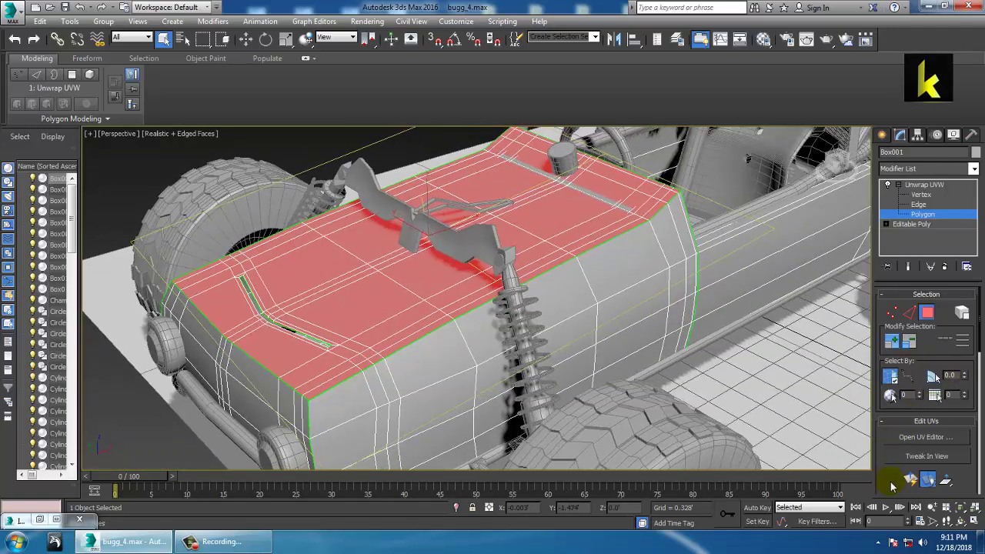
# Try a Planar Map projection on the selected hood polygons, aligned to the Z axis.
pyautogui.moveTo(888, 468); pyautogui.dragTo(884, 210)
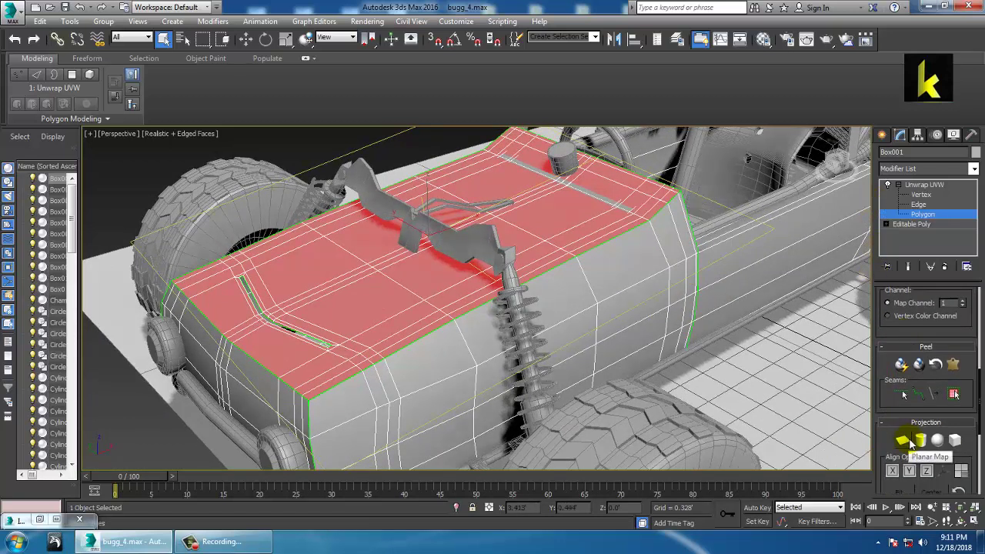
pyautogui.click(903, 440)
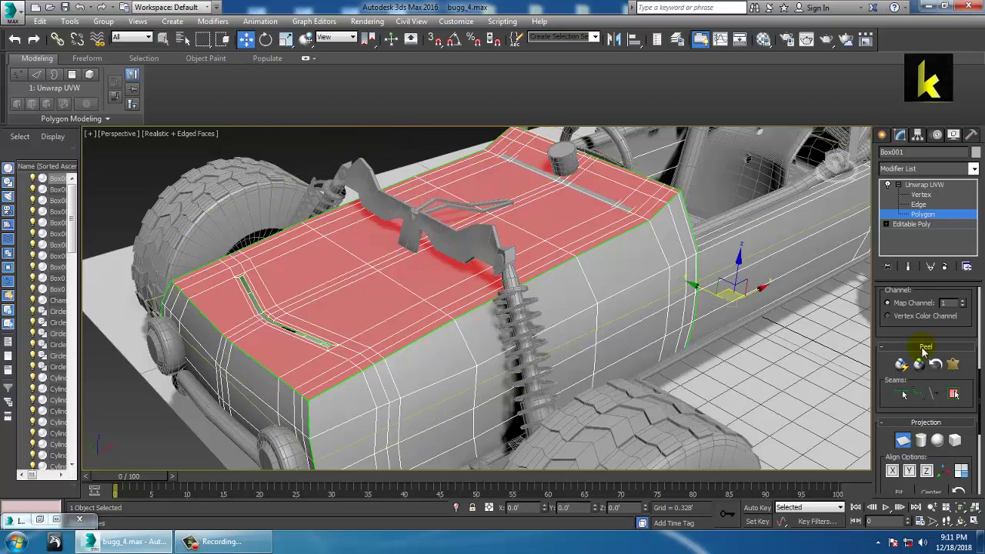
pyautogui.click(893, 471)
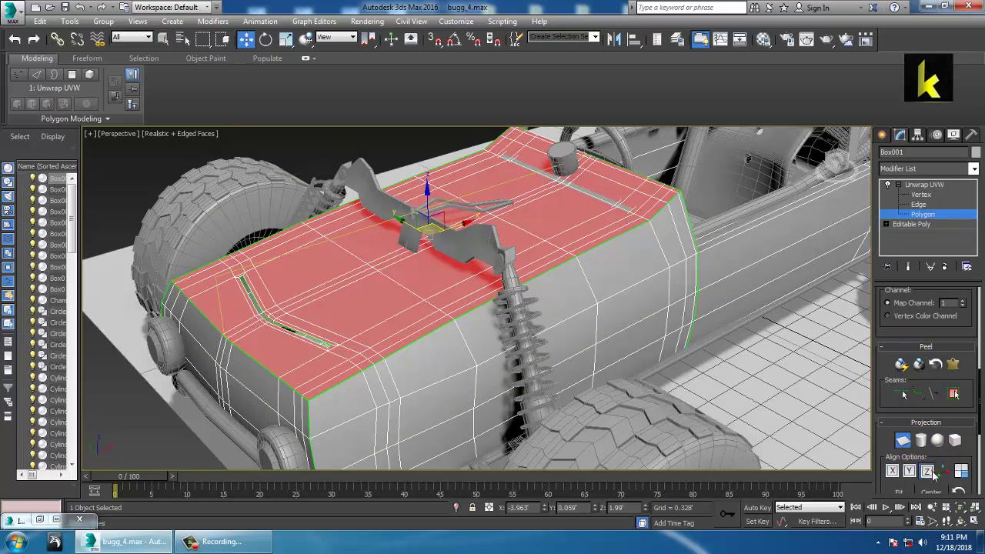
pyautogui.click(929, 472)
# Open the UV Editor and replace the hood's planar projection with a Quick Planar Map.
pyautogui.scroll(5, 898, 338)
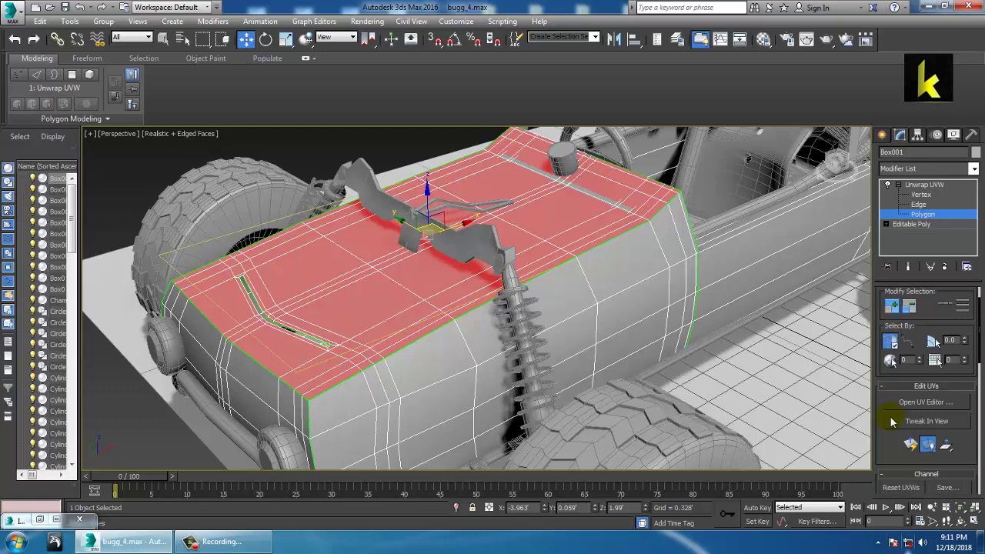
pyautogui.click(948, 402)
pyautogui.scroll(-3, 193, 264)
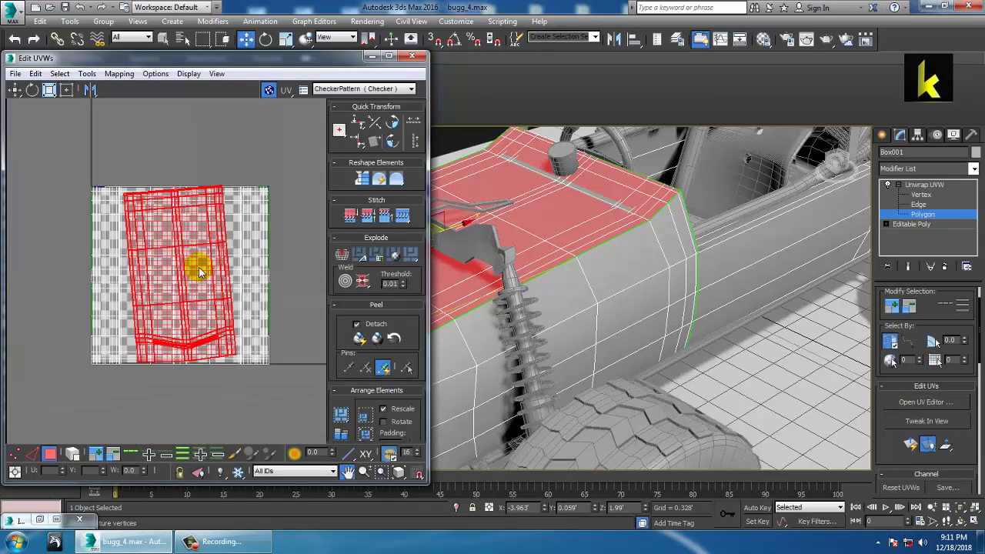
pyautogui.scroll(2, 207, 275)
pyautogui.hotkey('ctrl', 'z')
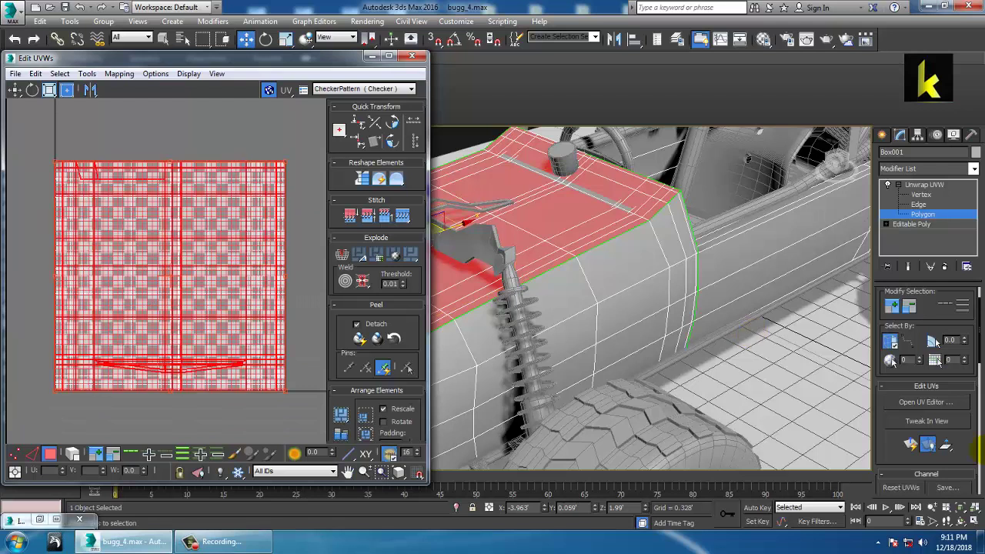
pyautogui.click(909, 447)
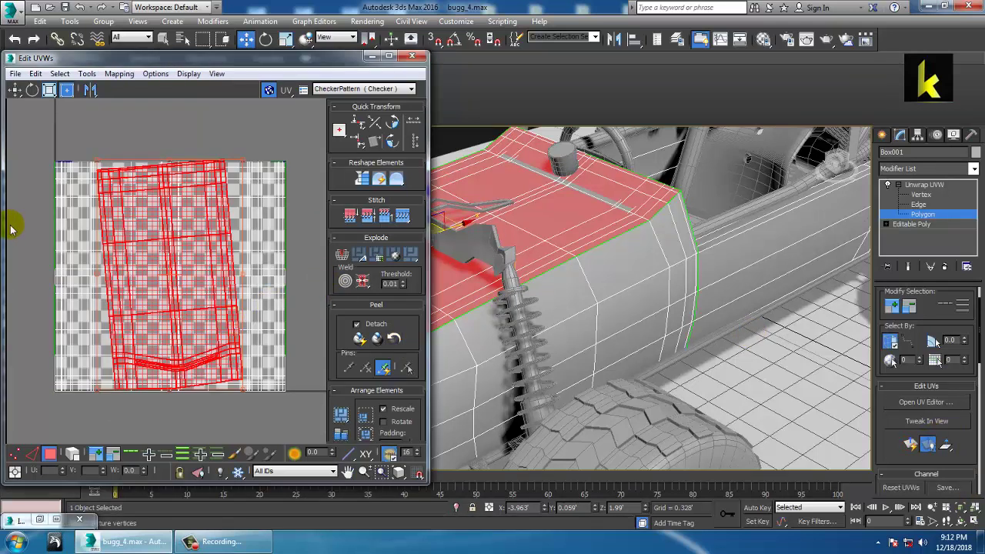
# Leave the projection mode, rotate the hood's UV shell upright and scale it down to about half size.
pyautogui.moveTo(130, 218); pyautogui.dragTo(216, 243, button='middle')
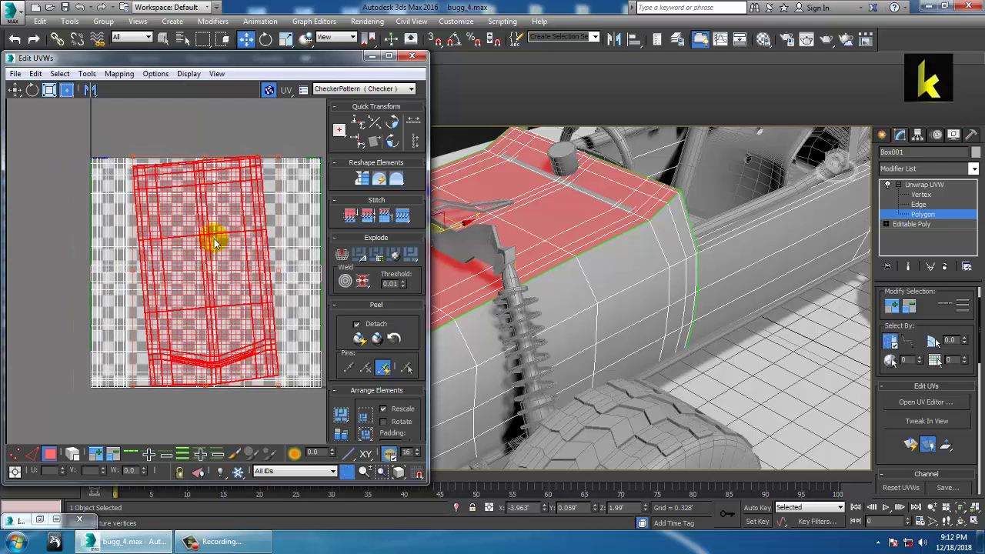
pyautogui.click(32, 89)
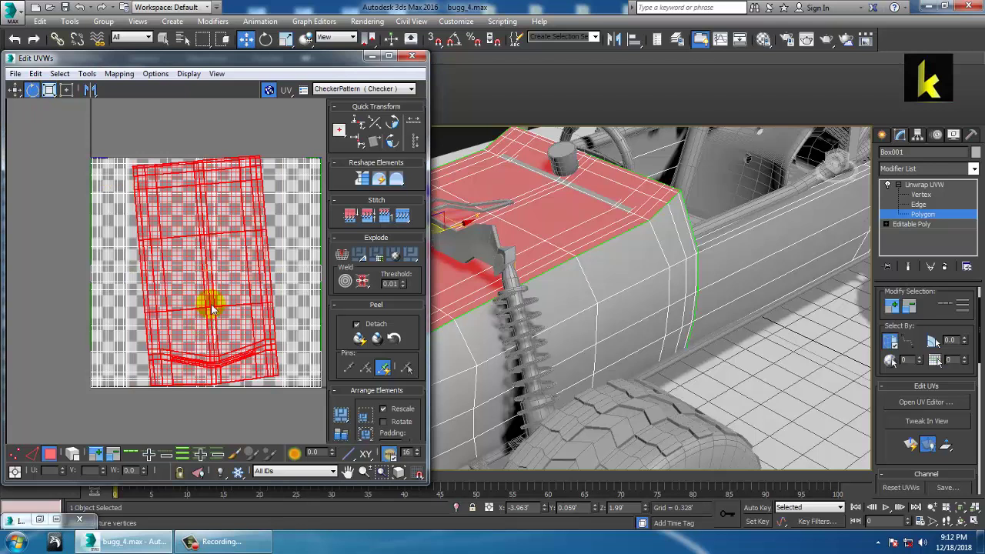
pyautogui.click(918, 217)
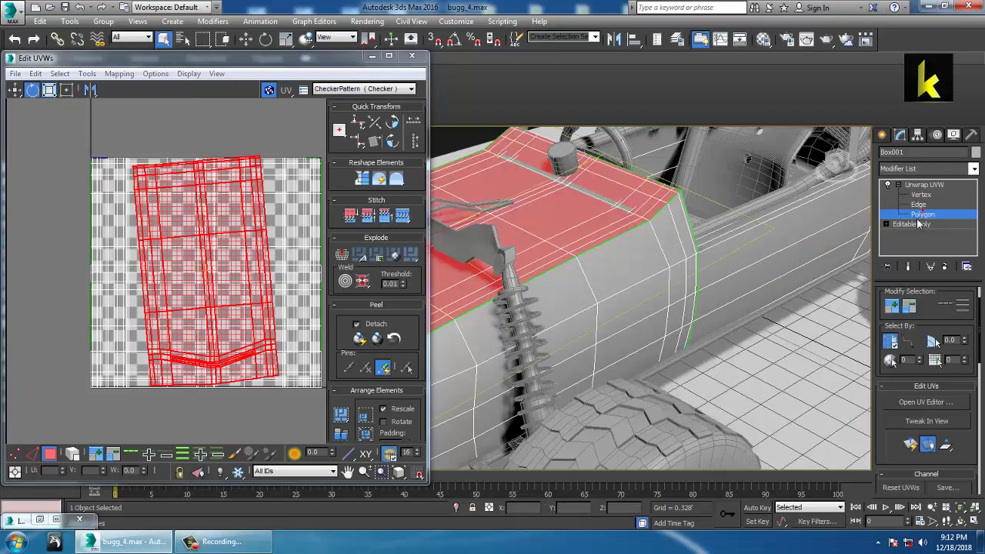
pyautogui.moveTo(220, 326)
pyautogui.mouseDown()
pyautogui.moveTo(238, 358)
pyautogui.moveTo(243, 330)
pyautogui.mouseUp()
pyautogui.click(50, 90)
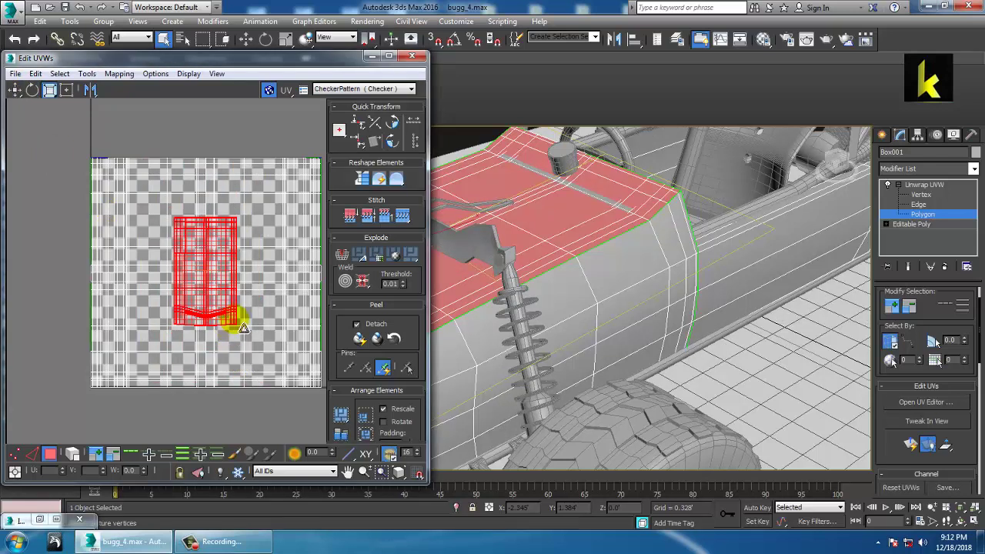
# Move the hood's UV shell outside the UV tile, beyond its upper left corner, and name the selection set "top".
pyautogui.scroll(-3, 242, 326)
pyautogui.click(14, 90)
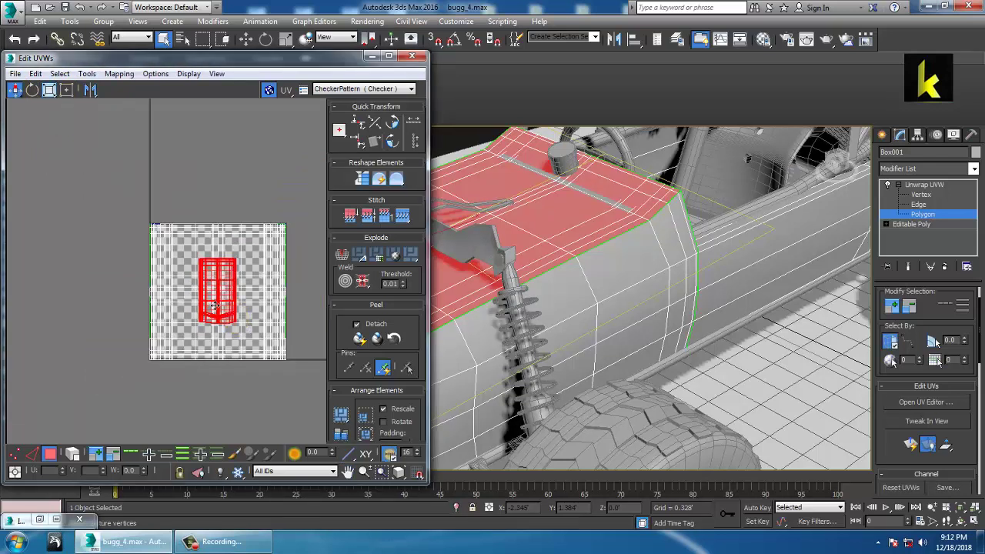
pyautogui.moveTo(213, 301); pyautogui.dragTo(71, 212)
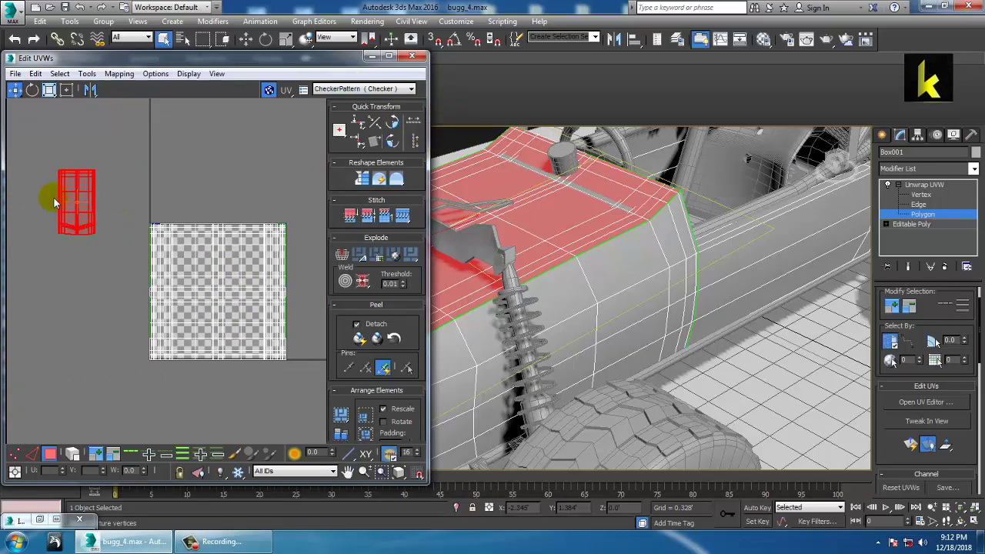
pyautogui.moveTo(76, 202); pyautogui.dragTo(61, 185)
pyautogui.click(565, 40)
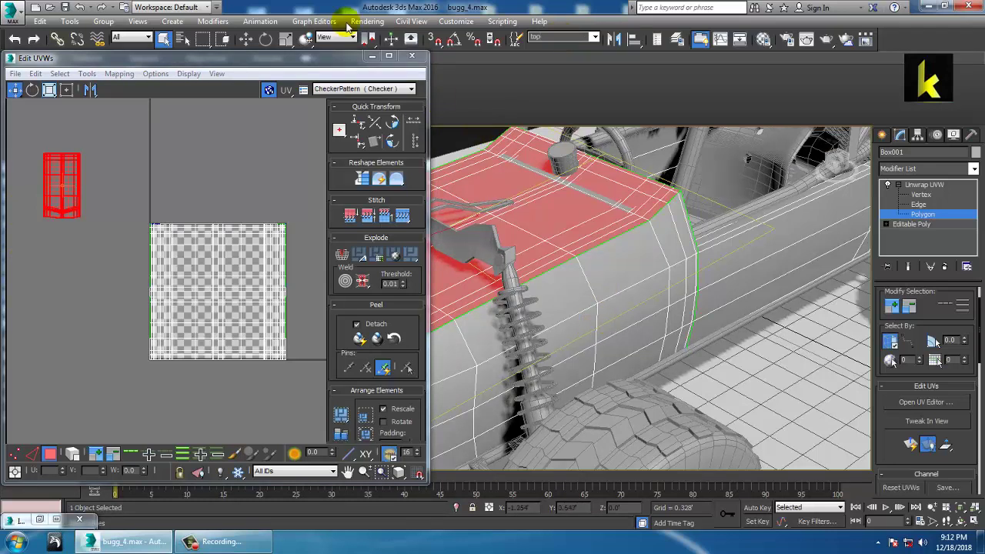
# Minimize the UV Editor and invert the selection from the hood to the body's remaining polygons.
pyautogui.click(372, 55)
pyautogui.scroll(-3, 523, 281)
pyautogui.keyDown('alt'); pyautogui.moveTo(522, 280); pyautogui.dragTo(575, 256, button='middle'); pyautogui.keyUp('alt')
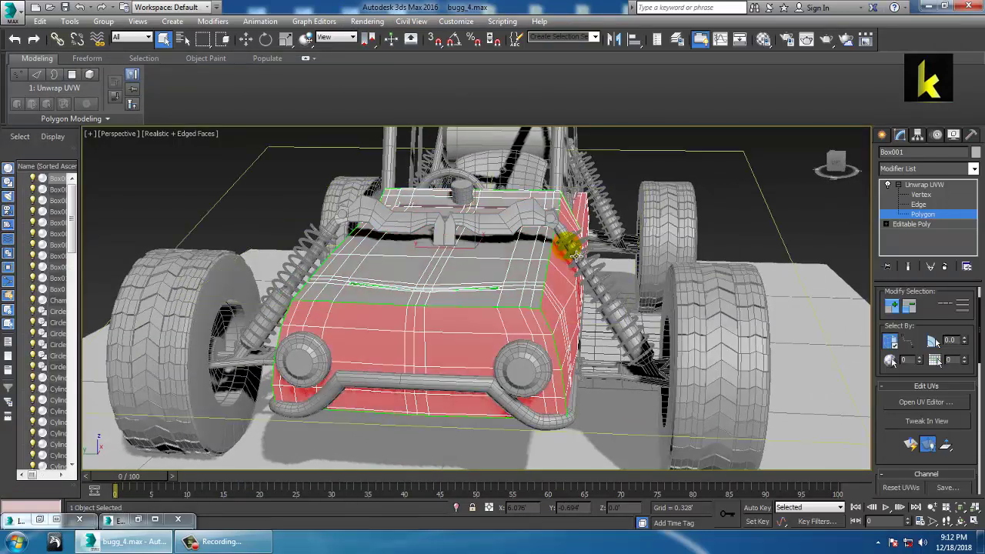
pyautogui.keyDown('alt'); pyautogui.moveTo(378, 315); pyautogui.dragTo(446, 301, button='middle'); pyautogui.keyUp('alt')
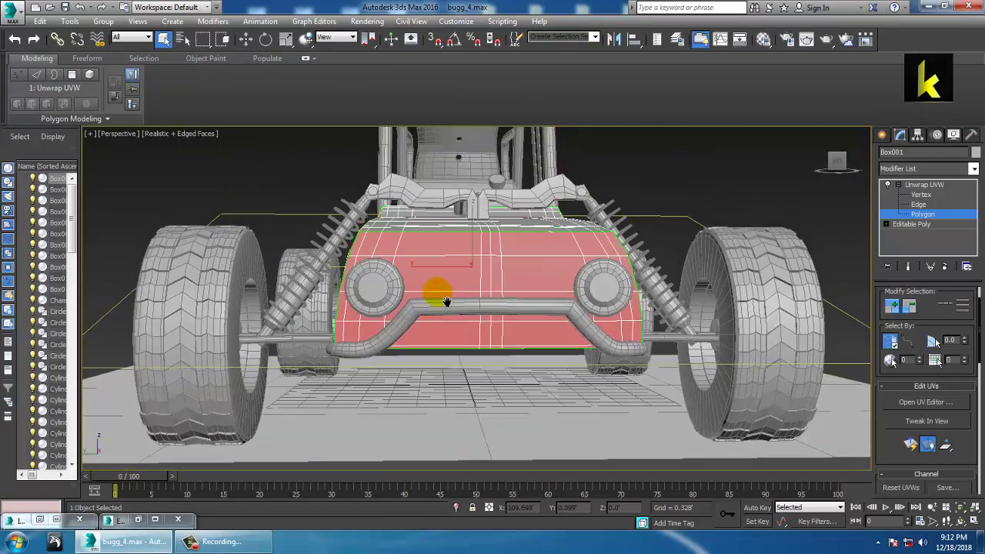
# Deselect the nose's front polygons with selection windows, removing the corner strip beside the headlight with a lasso region.
pyautogui.keyDown('alt'); pyautogui.moveTo(460, 383); pyautogui.dragTo(491, 411); pyautogui.keyUp('alt')
pyautogui.keyDown('alt'); pyautogui.moveTo(454, 302); pyautogui.dragTo(381, 332, button='middle'); pyautogui.keyUp('alt')
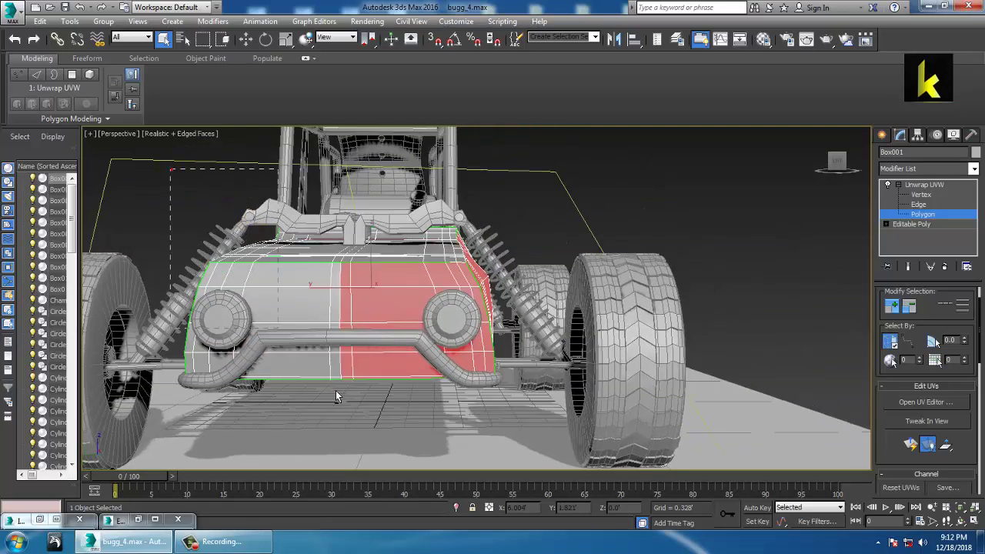
pyautogui.keyDown('alt'); pyautogui.moveTo(335, 391); pyautogui.dragTo(449, 468); pyautogui.keyUp('alt')
pyautogui.moveTo(449, 326)
pyautogui.keyDown('alt'); pyautogui.mouseDown(button='middle')
pyautogui.moveTo(373, 370)
pyautogui.moveTo(418, 357)
pyautogui.moveTo(441, 327)
pyautogui.mouseUp(button='middle'); pyautogui.keyUp('alt')
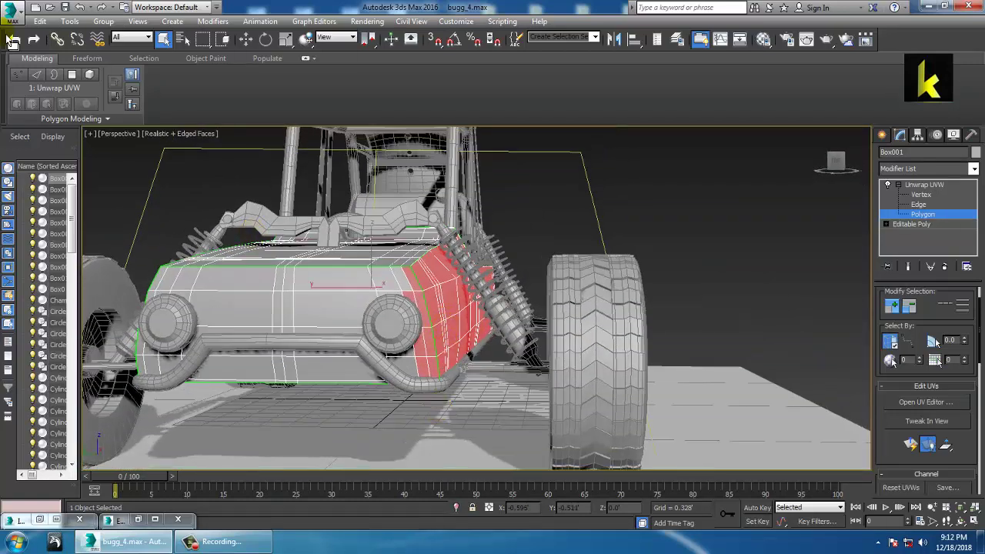
pyautogui.moveTo(208, 44); pyautogui.dragTo(204, 64)
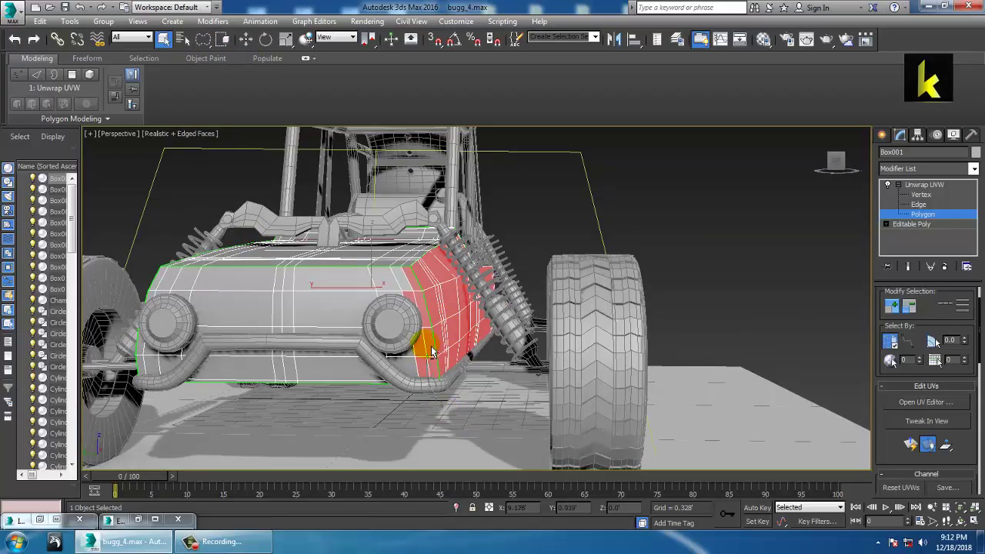
pyautogui.keyDown('alt'); pyautogui.moveTo(432, 352); pyautogui.dragTo(260, 405); pyautogui.keyUp('alt')
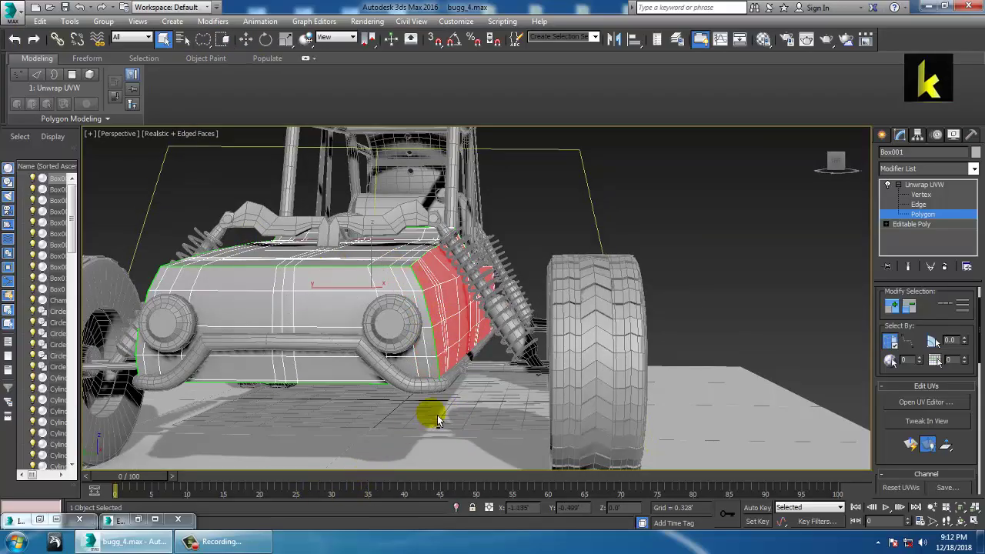
# Switch to wireframe and lasso-deselect the floor, inner and opposite side polygons, keeping one outer side of the body.
pyautogui.press('F3')
pyautogui.moveTo(485, 298)
pyautogui.keyDown('alt'); pyautogui.mouseDown(button='middle')
pyautogui.moveTo(578, 288)
pyautogui.moveTo(690, 317)
pyautogui.moveTo(589, 298)
pyautogui.moveTo(565, 306)
pyautogui.moveTo(557, 332)
pyautogui.moveTo(543, 321)
pyautogui.moveTo(552, 153)
pyautogui.mouseUp(button='middle'); pyautogui.keyUp('alt')
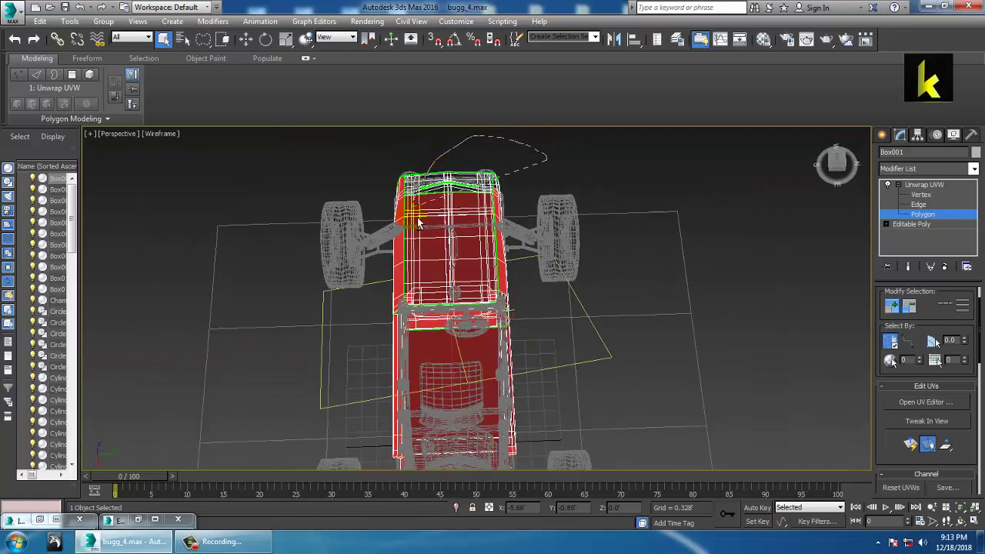
pyautogui.keyDown('alt'); pyautogui.moveTo(616, 249); pyautogui.dragTo(374, 186, button='middle'); pyautogui.keyUp('alt')
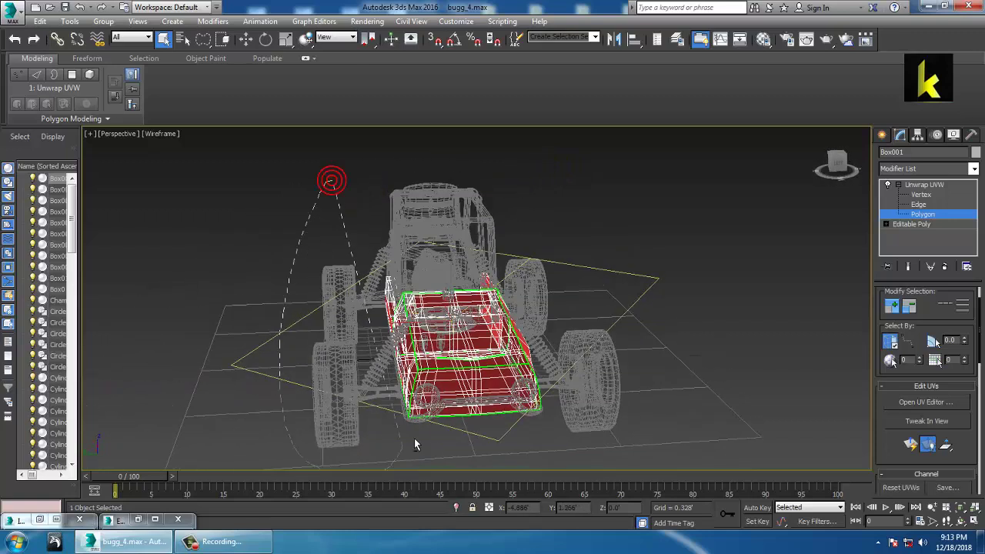
pyautogui.keyDown('alt'); pyautogui.moveTo(414, 445); pyautogui.dragTo(458, 379, button='middle'); pyautogui.keyUp('alt')
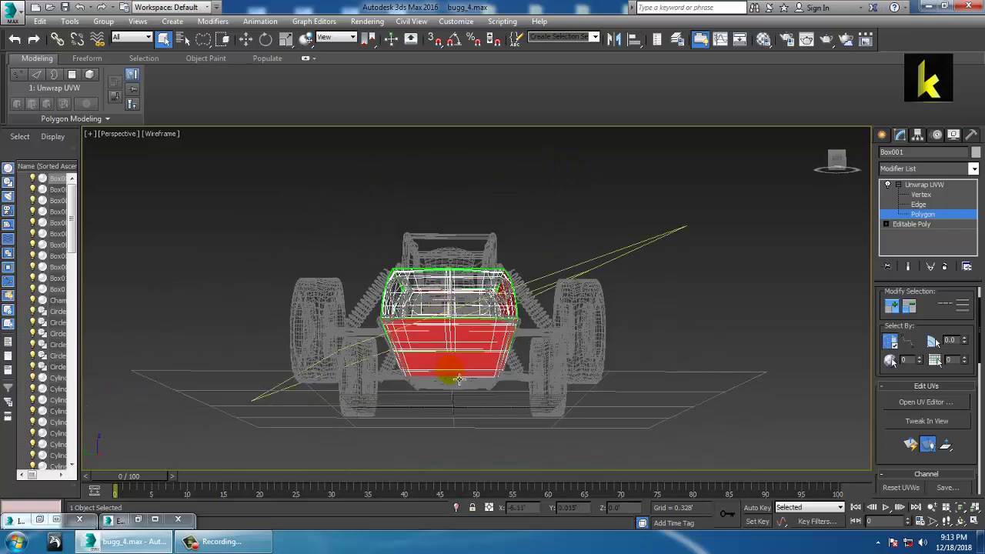
pyautogui.keyDown('alt'); pyautogui.moveTo(483, 303); pyautogui.dragTo(457, 352, button='middle'); pyautogui.keyUp('alt')
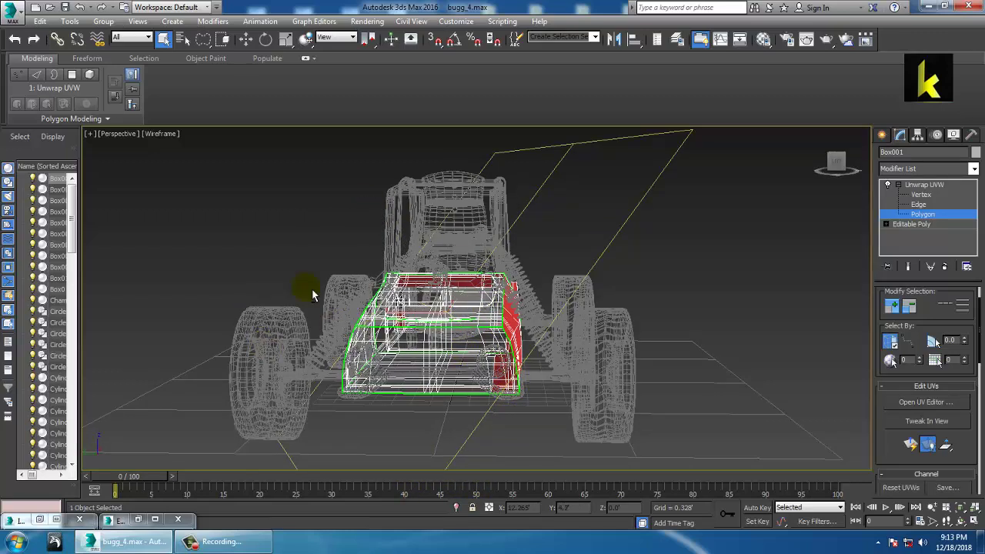
pyautogui.keyDown('alt'); pyautogui.moveTo(313, 295); pyautogui.dragTo(549, 187, button='middle'); pyautogui.keyUp('alt')
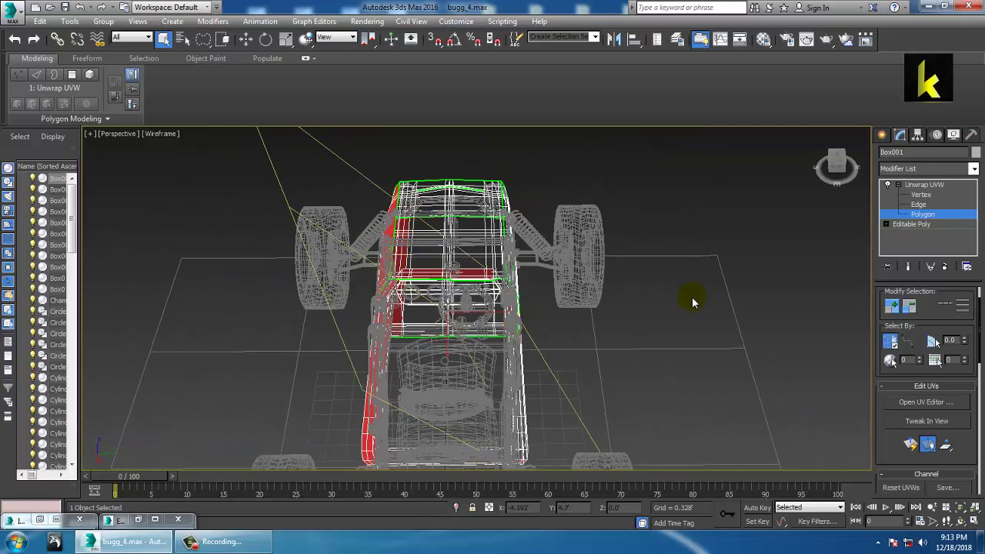
# Try to lasso-deselect the polygons across the lower end of the nose, adding the side's corner polygon back to the selection.
pyautogui.press('F3')
pyautogui.moveTo(567, 251)
pyautogui.keyDown('alt'); pyautogui.mouseDown(button='middle')
pyautogui.moveTo(616, 222)
pyautogui.moveTo(719, 222)
pyautogui.moveTo(549, 282)
pyautogui.moveTo(515, 276)
pyautogui.moveTo(535, 336)
pyautogui.moveTo(539, 406)
pyautogui.moveTo(626, 407)
pyautogui.moveTo(757, 321)
pyautogui.moveTo(519, 315)
pyautogui.moveTo(528, 280)
pyautogui.moveTo(506, 264)
pyautogui.moveTo(594, 295)
pyautogui.moveTo(418, 275)
pyautogui.moveTo(430, 299)
pyautogui.mouseUp(button='middle'); pyautogui.keyUp('alt')
pyautogui.press('F3')
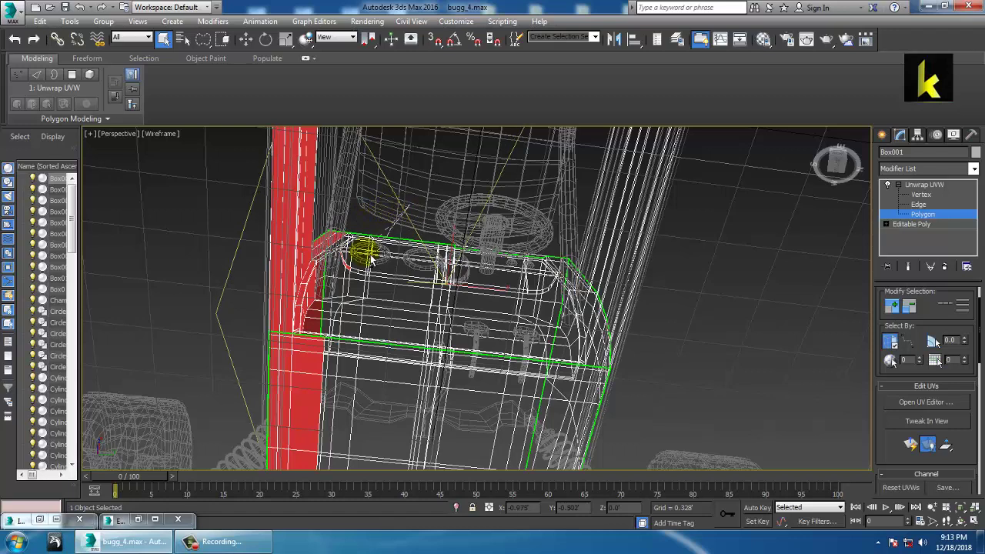
pyautogui.keyDown('alt'); pyautogui.moveTo(454, 281); pyautogui.dragTo(441, 240, button='middle'); pyautogui.keyUp('alt')
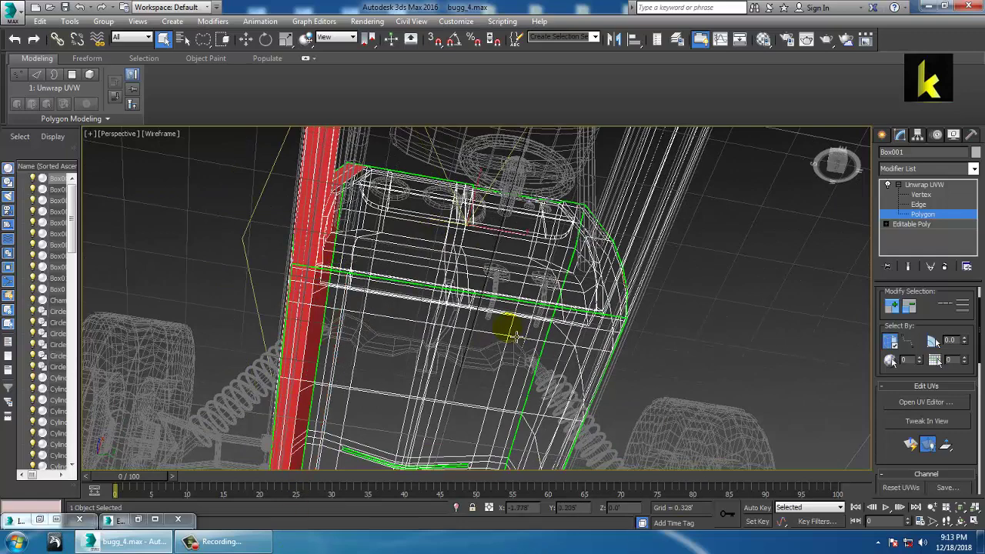
pyautogui.moveTo(516, 337); pyautogui.dragTo(521, 181, button='middle')
pyautogui.moveTo(411, 340); pyautogui.dragTo(418, 300, button='middle')
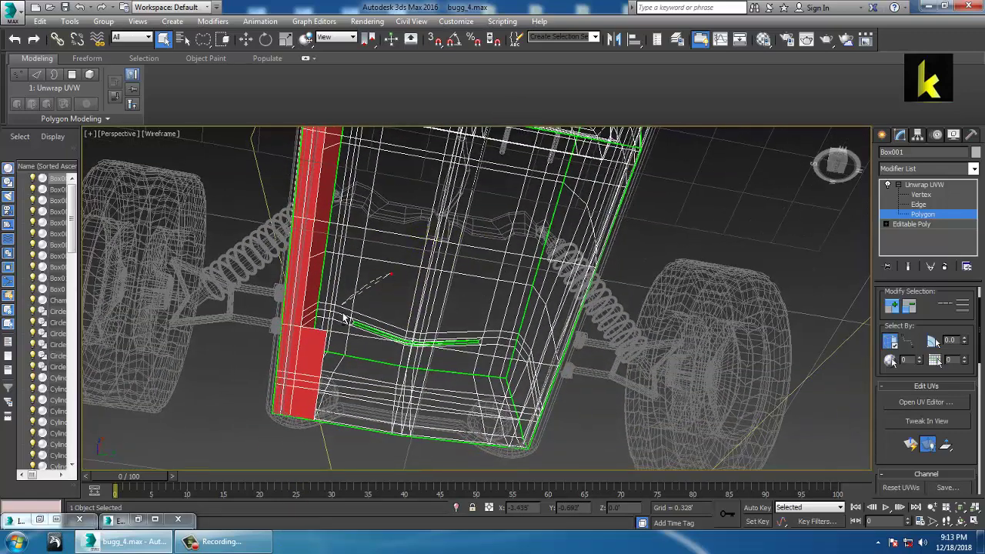
pyautogui.keyDown('alt'); pyautogui.moveTo(287, 477); pyautogui.dragTo(548, 393); pyautogui.keyUp('alt')
pyautogui.keyDown('ctrl'); pyautogui.click(312, 402); pyautogui.keyUp('ctrl')
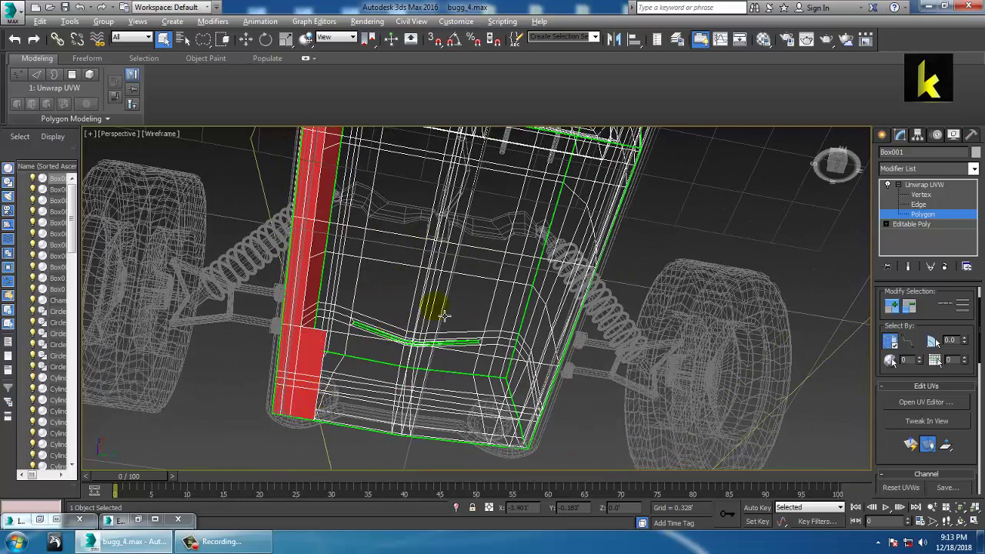
# Examine the selected side of the body from the rear, above and front in shaded and wireframe views for stray polygons.
pyautogui.moveTo(310, 436)
pyautogui.keyDown('alt'); pyautogui.mouseDown(button='middle')
pyautogui.moveTo(396, 279)
pyautogui.moveTo(470, 323)
pyautogui.moveTo(391, 254)
pyautogui.moveTo(510, 259)
pyautogui.moveTo(493, 270)
pyautogui.moveTo(363, 280)
pyautogui.moveTo(418, 259)
pyautogui.moveTo(416, 286)
pyautogui.moveTo(385, 286)
pyautogui.moveTo(405, 326)
pyautogui.moveTo(497, 376)
pyautogui.moveTo(424, 334)
pyautogui.moveTo(442, 282)
pyautogui.moveTo(561, 304)
pyautogui.moveTo(561, 326)
pyautogui.moveTo(534, 308)
pyautogui.moveTo(543, 308)
pyautogui.mouseUp(button='middle'); pyautogui.keyUp('alt')
pyautogui.press('F3')
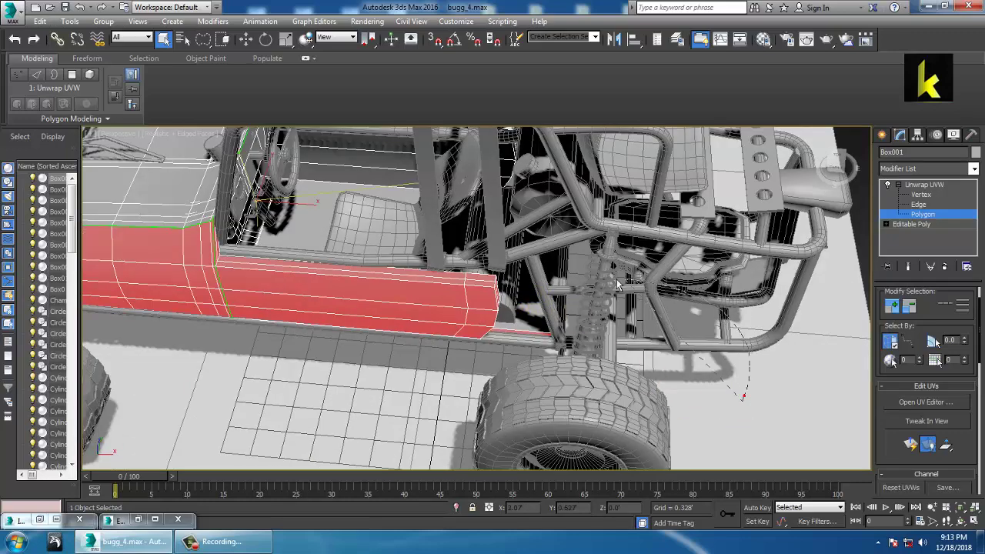
pyautogui.keyDown('alt'); pyautogui.moveTo(568, 411); pyautogui.dragTo(558, 303, button='middle'); pyautogui.keyUp('alt')
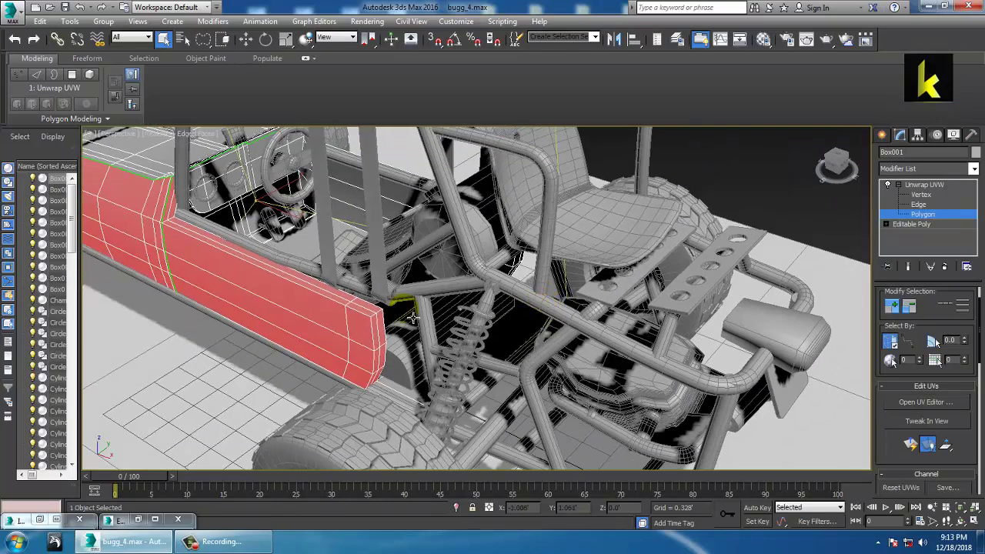
pyautogui.keyDown('alt'); pyautogui.moveTo(414, 317); pyautogui.dragTo(514, 270, button='middle'); pyautogui.keyUp('alt')
pyautogui.press('F3')
pyautogui.scroll(-4, 587, 326)
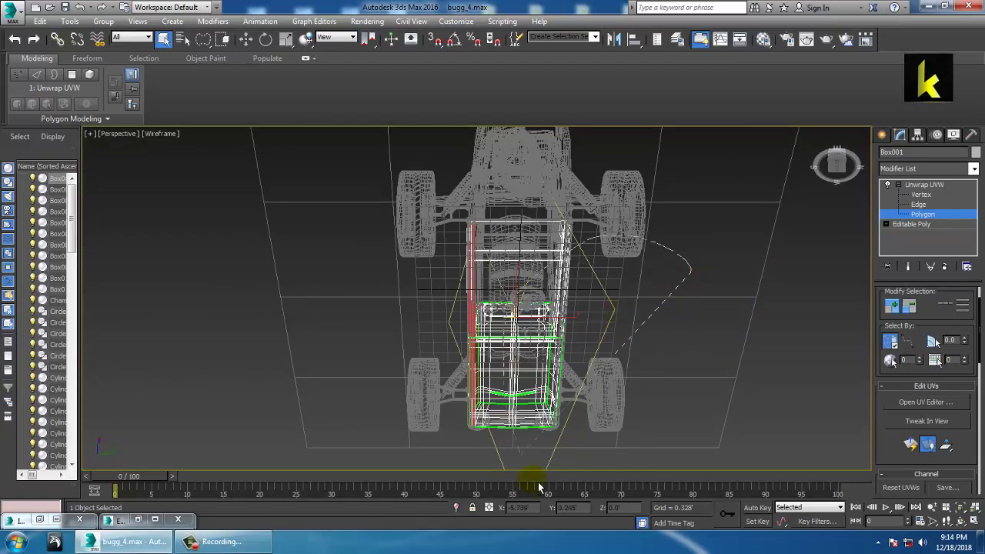
pyautogui.keyDown('alt'); pyautogui.moveTo(751, 304); pyautogui.dragTo(611, 129, button='middle'); pyautogui.keyUp('alt')
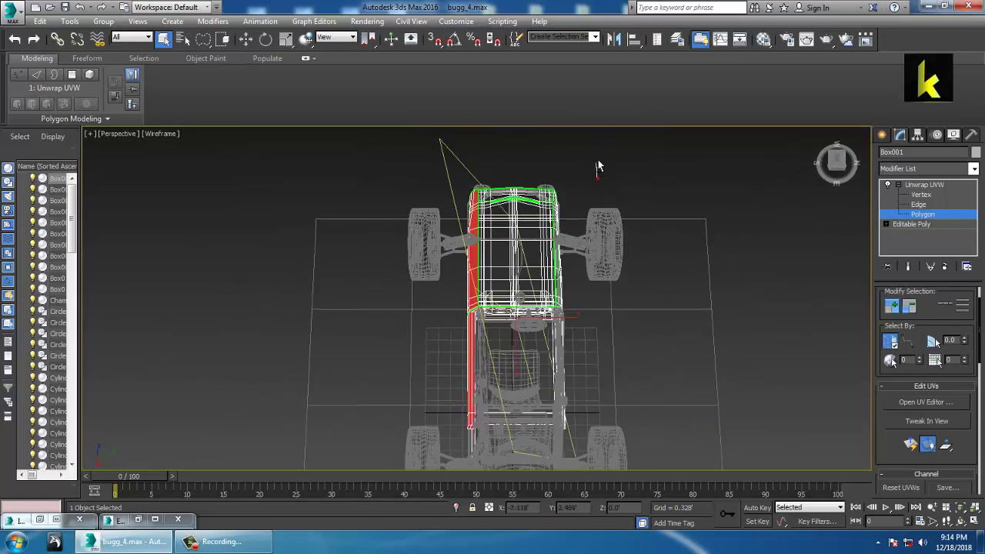
pyautogui.keyDown('alt'); pyautogui.moveTo(594, 168); pyautogui.dragTo(589, 210, button='middle'); pyautogui.keyUp('alt')
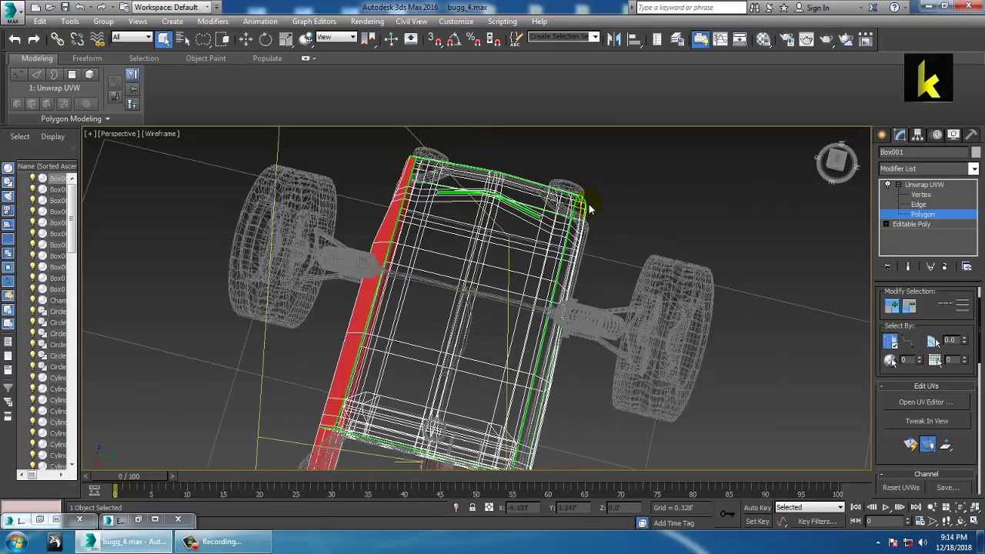
pyautogui.keyDown('alt'); pyautogui.moveTo(638, 229); pyautogui.dragTo(457, 154, button='middle'); pyautogui.keyUp('alt')
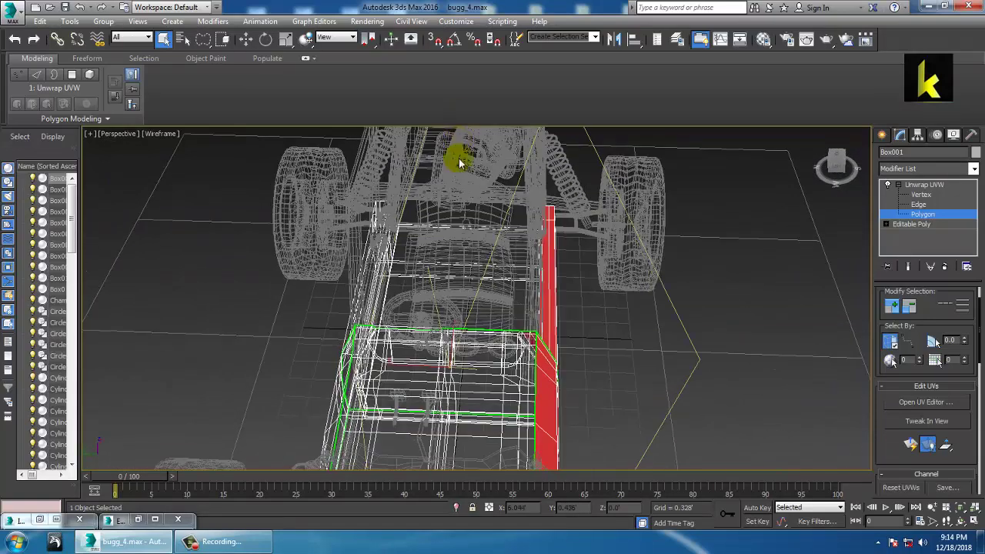
# Switch to a rectangular selection region and deselect any polygons across the rest of the body beside the selected side.
pyautogui.scroll(-5, 495, 228)
pyautogui.moveTo(205, 38); pyautogui.dragTo(203, 40)
pyautogui.moveTo(316, 173); pyautogui.dragTo(475, 385)
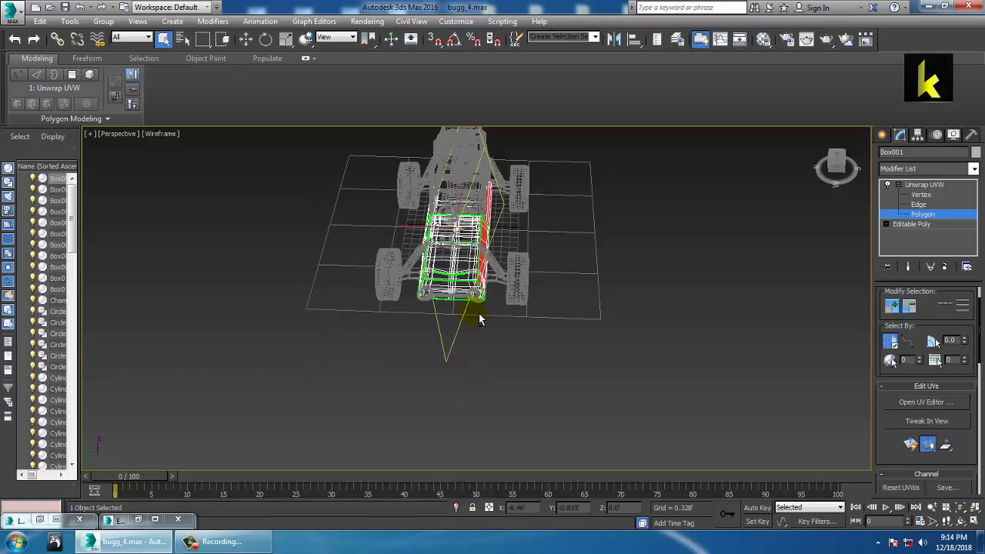
# Deselect the polygons at the rear lower end of the selected side with a rectangular region in wireframe.
pyautogui.keyDown('alt'); pyautogui.moveTo(478, 319); pyautogui.dragTo(489, 225, button='middle'); pyautogui.keyUp('alt')
pyautogui.scroll(10, 593, 262)
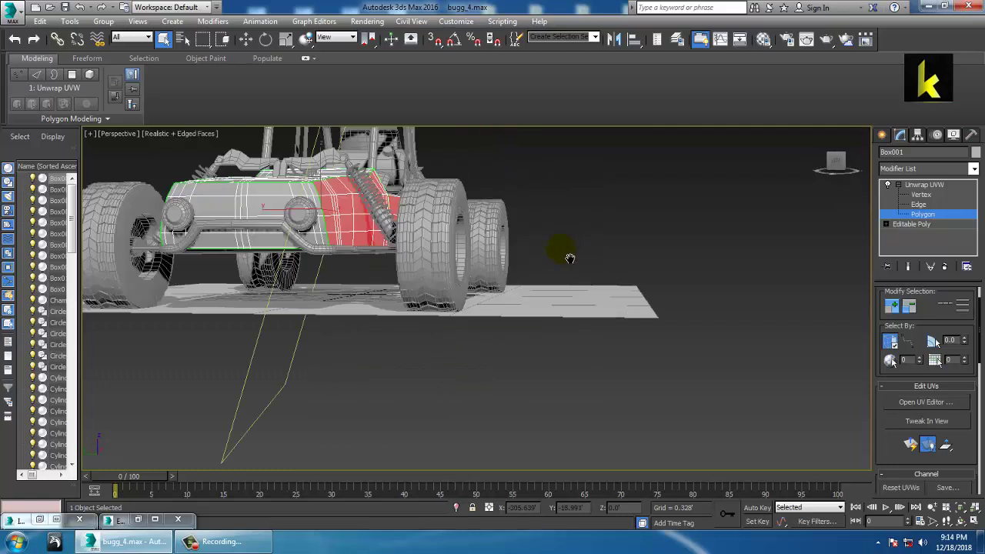
pyautogui.scroll(-5, 473, 294)
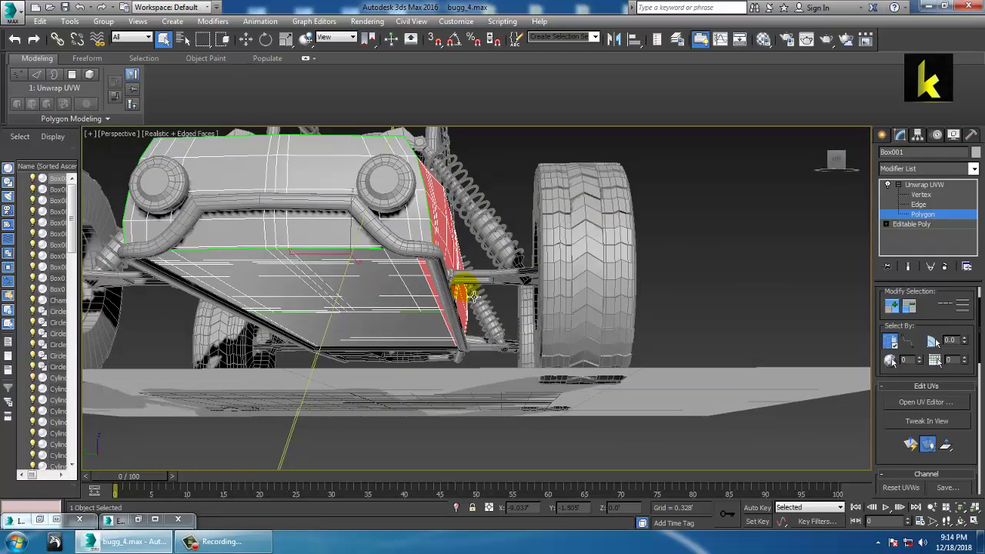
pyautogui.press('F3')
pyautogui.keyDown('alt'); pyautogui.moveTo(464, 293); pyautogui.dragTo(469, 262, button='middle'); pyautogui.keyUp('alt')
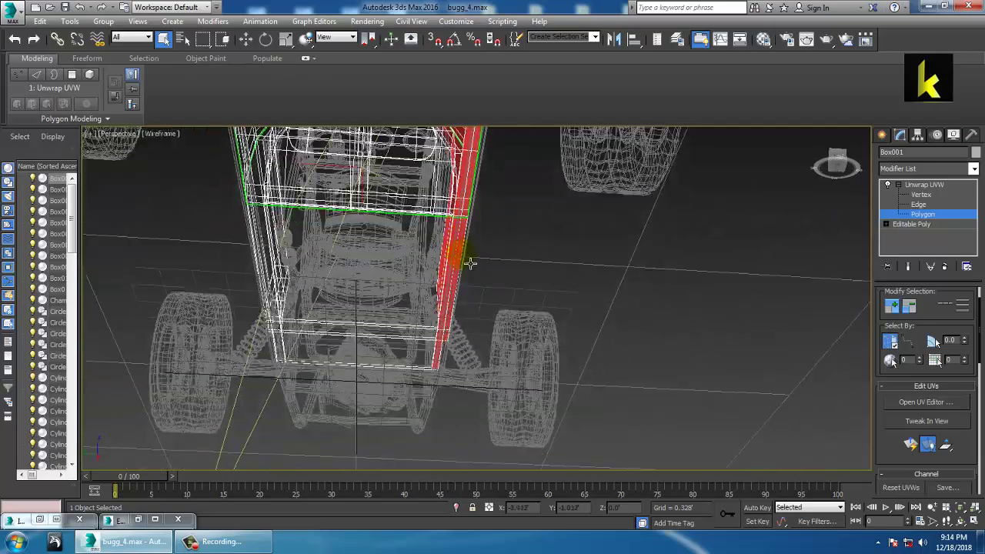
pyautogui.scroll(3, 465, 293)
pyautogui.keyDown('alt'); pyautogui.moveTo(494, 381); pyautogui.dragTo(409, 429); pyautogui.keyUp('alt')
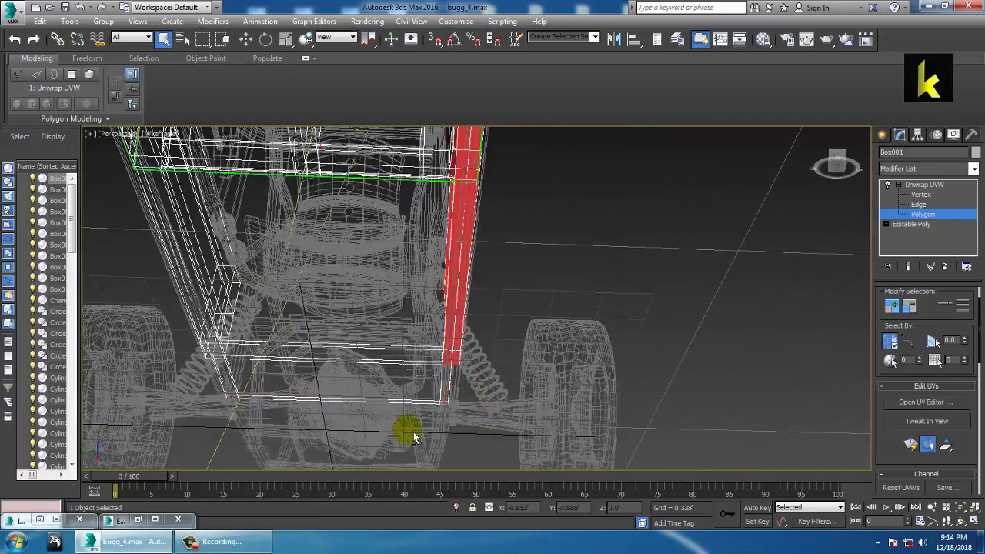
# Deselect the remaining underside strip polygons along the selected side one by one, from the nose to the rear end.
pyautogui.keyDown('alt'); pyautogui.moveTo(485, 357); pyautogui.dragTo(556, 408, button='middle'); pyautogui.keyUp('alt')
pyautogui.keyDown('alt'); pyautogui.moveTo(496, 201); pyautogui.dragTo(560, 371, button='middle'); pyautogui.keyUp('alt')
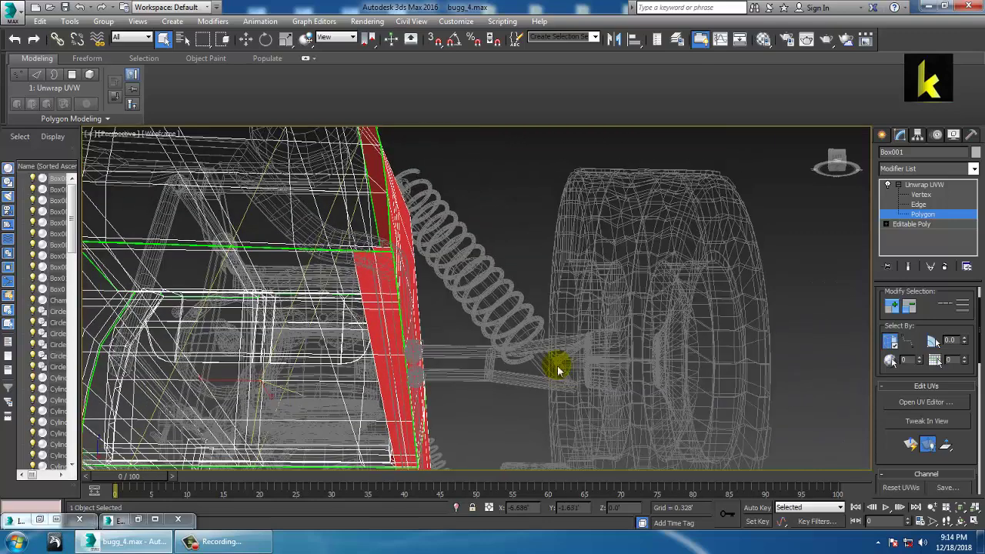
pyautogui.keyDown('alt'); pyautogui.click(381, 282); pyautogui.keyUp('alt')
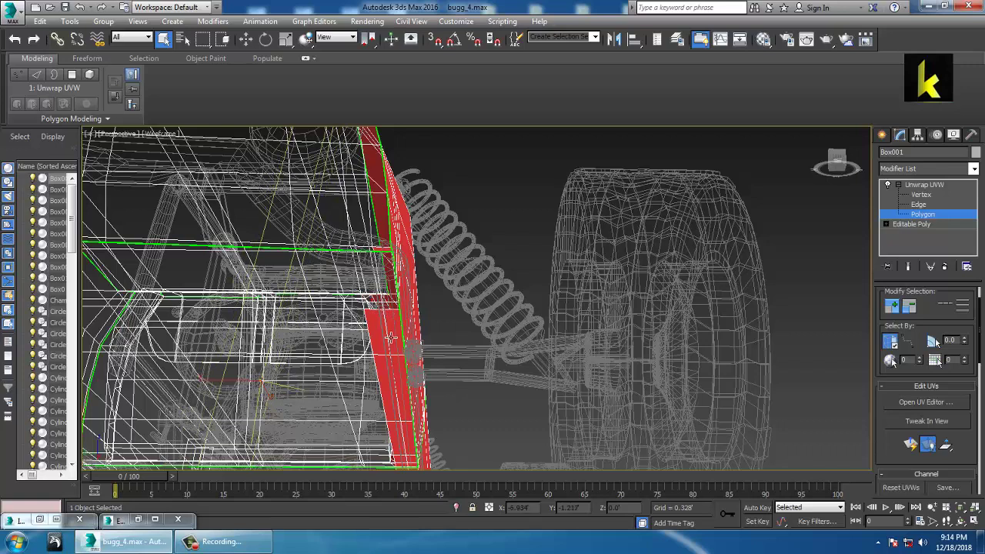
pyautogui.keyDown('alt'); pyautogui.moveTo(443, 335); pyautogui.dragTo(449, 194, button='middle'); pyautogui.keyUp('alt')
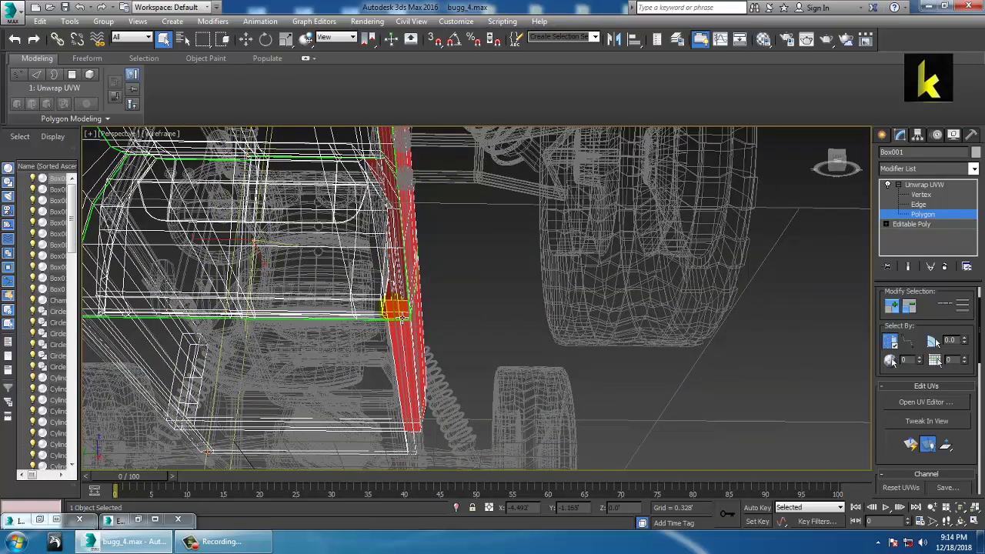
pyautogui.keyDown('alt'); pyautogui.click(410, 357); pyautogui.keyUp('alt')
pyautogui.keyDown('alt'); pyautogui.click(416, 428); pyautogui.keyUp('alt')
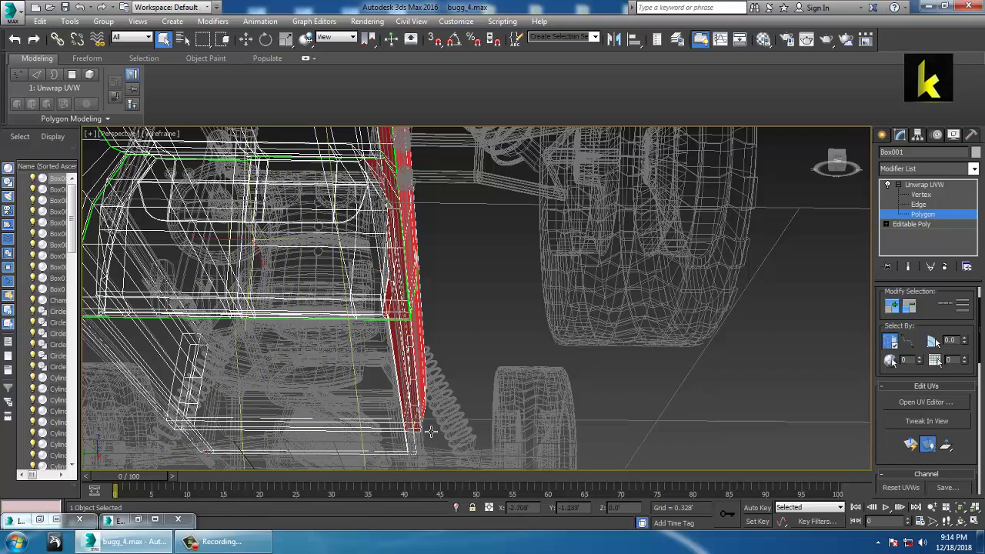
# Return to shaded view and name the side's polygon selection set "side 1".
pyautogui.scroll(-3, 462, 401)
pyautogui.keyDown('alt'); pyautogui.moveTo(533, 307); pyautogui.dragTo(547, 110, button='middle'); pyautogui.keyUp('alt')
pyautogui.press('F3')
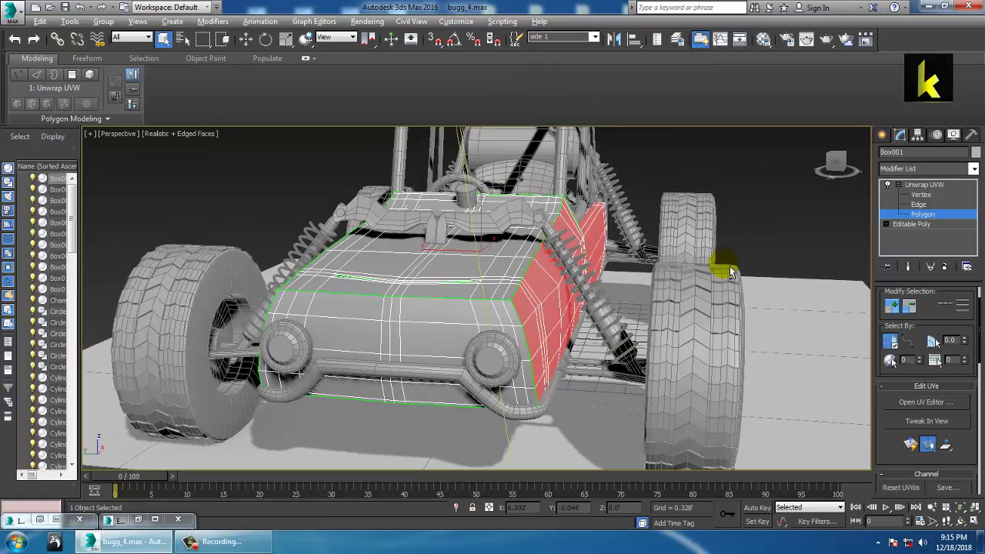
# Apply a planar projection to the selected side polygons of the body.
pyautogui.keyDown('alt'); pyautogui.moveTo(726, 268); pyautogui.dragTo(690, 280, button='middle'); pyautogui.keyUp('alt')
pyautogui.scroll(-5, 560, 316)
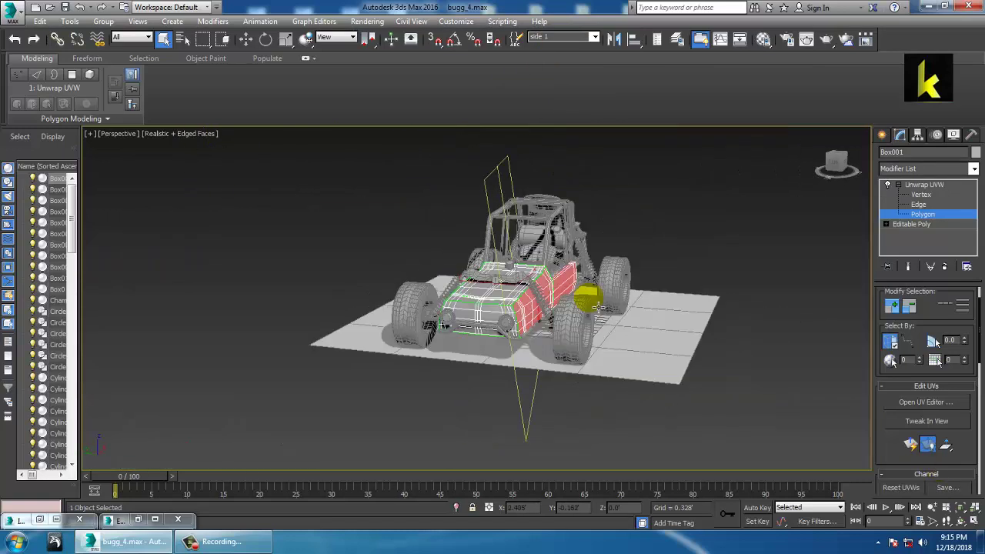
pyautogui.keyDown('alt'); pyautogui.moveTo(591, 296); pyautogui.dragTo(657, 408, button='middle'); pyautogui.keyUp('alt')
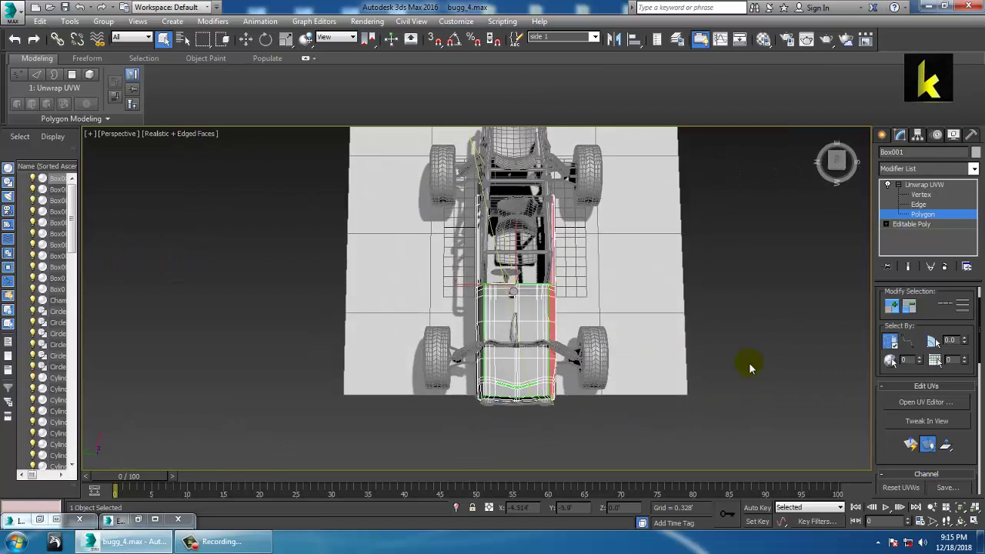
pyautogui.press('F3')
pyautogui.keyDown('alt'); pyautogui.moveTo(598, 264); pyautogui.dragTo(328, 271, button='middle'); pyautogui.keyUp('alt')
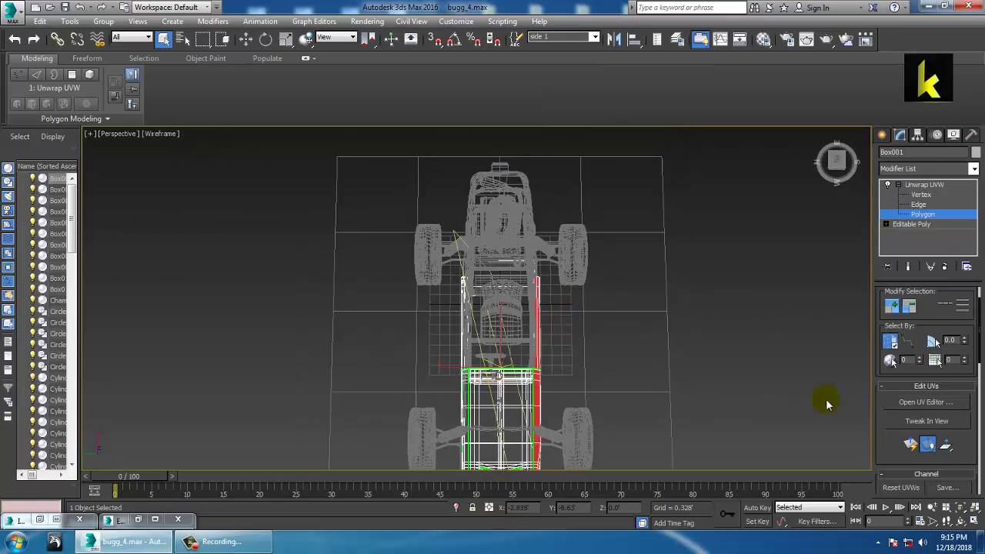
pyautogui.moveTo(908, 470); pyautogui.dragTo(915, 284)
pyautogui.click(903, 480)
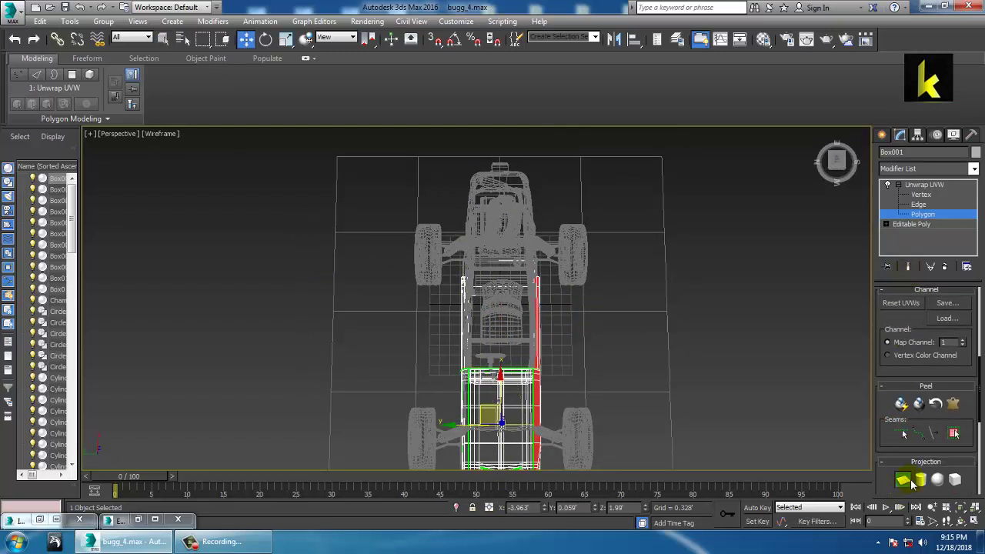
pyautogui.scroll(-2, 898, 458)
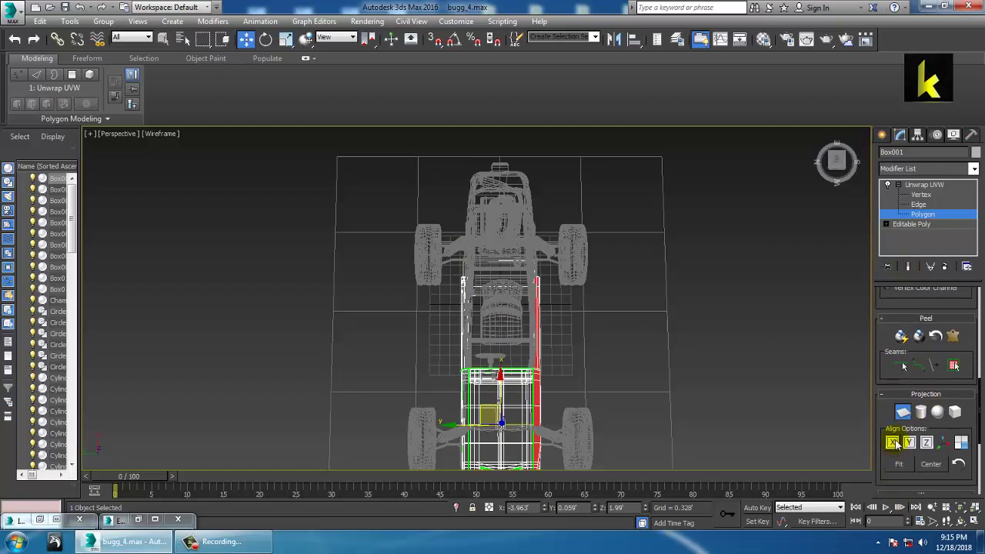
# Align the side's planar projection to the Y axis after trying the X and Z alignments.
pyautogui.click(893, 443)
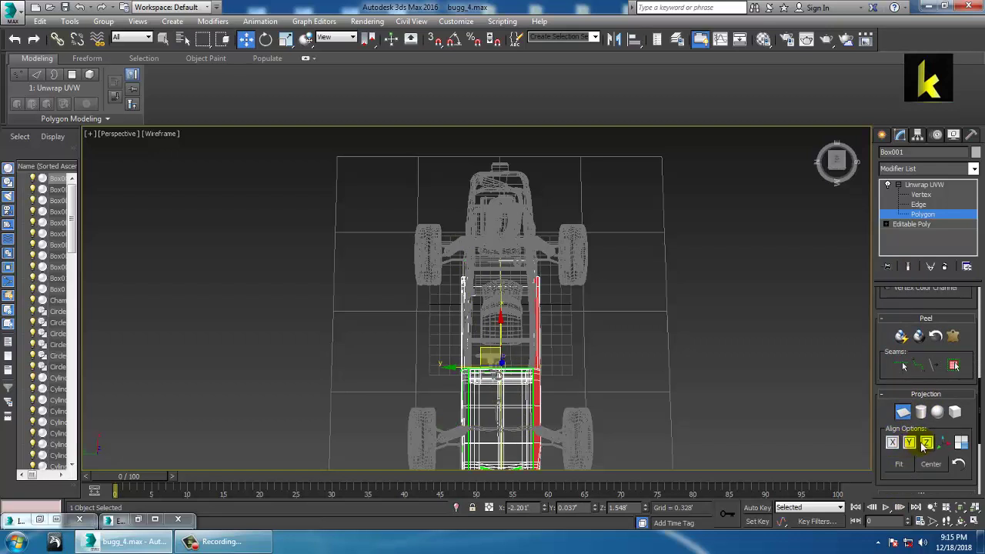
pyautogui.click(926, 443)
pyautogui.keyDown('alt'); pyautogui.moveTo(477, 350); pyautogui.dragTo(484, 267, button='middle'); pyautogui.keyUp('alt')
pyautogui.click(910, 443)
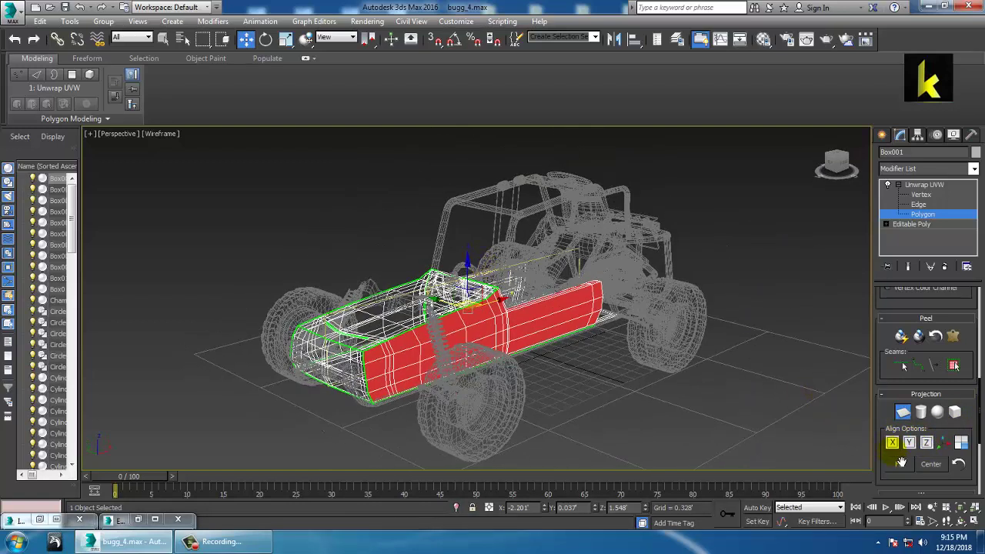
pyautogui.keyDown('alt'); pyautogui.moveTo(499, 349); pyautogui.dragTo(516, 341, button='middle'); pyautogui.keyUp('alt')
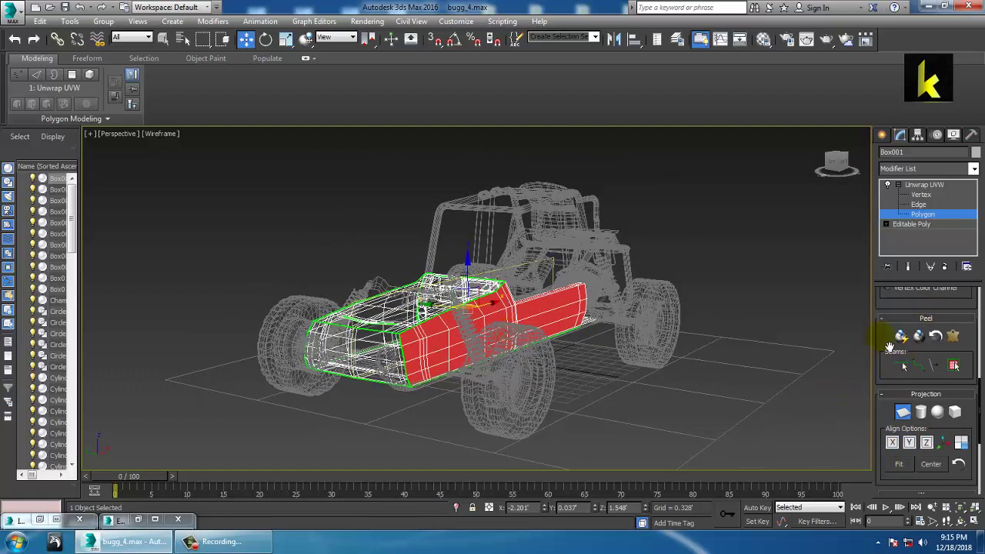
# Open the UV Editor and frame the side's UV shell within the UV tile.
pyautogui.moveTo(889, 346); pyautogui.dragTo(894, 466)
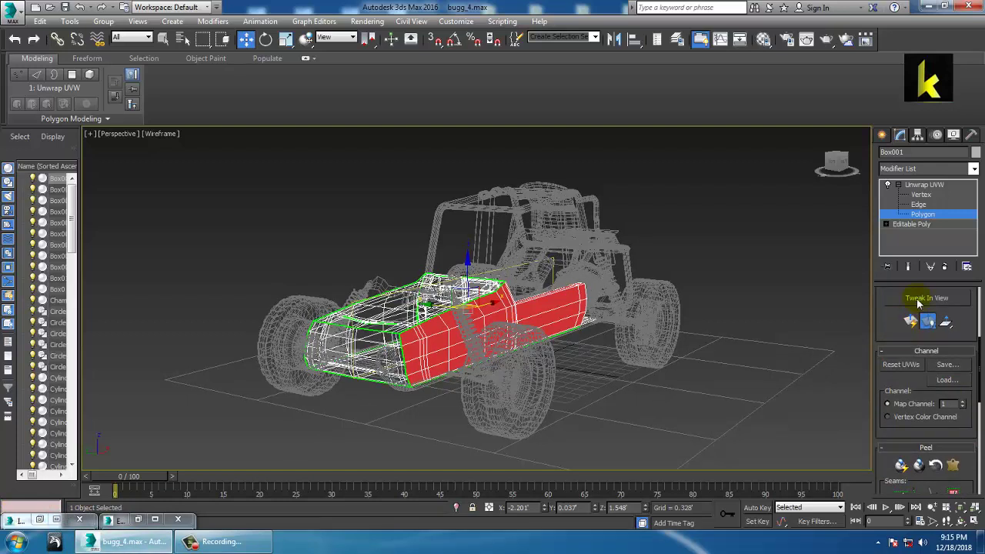
pyautogui.scroll(2, 895, 349)
pyautogui.click(923, 347)
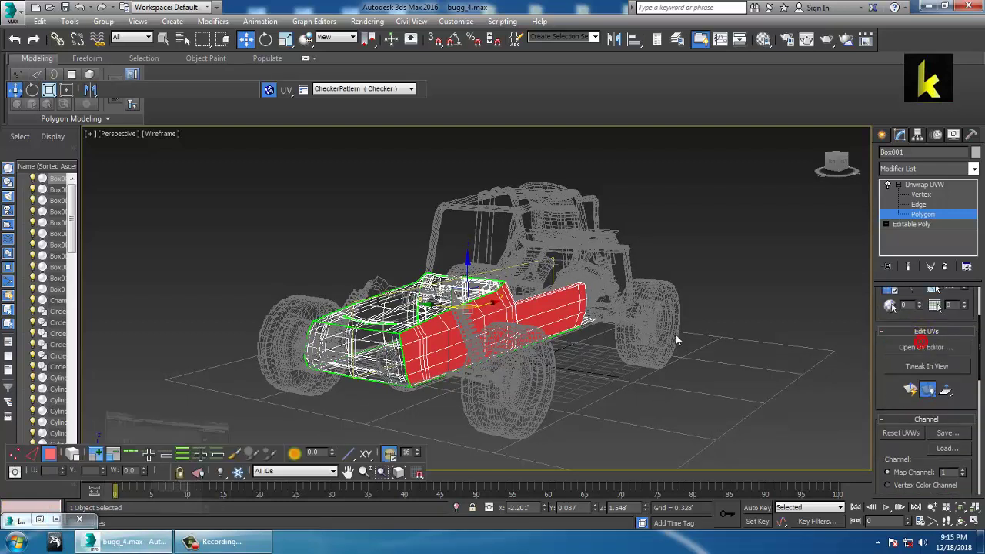
pyautogui.scroll(3, 204, 331)
pyautogui.scroll(-2, 215, 311)
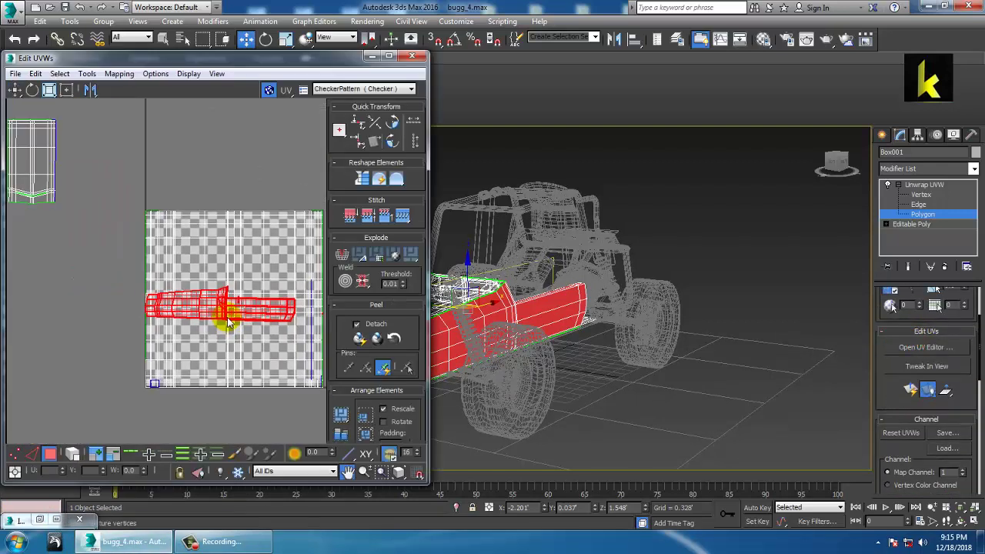
pyautogui.scroll(1, 226, 315)
pyautogui.scroll(-1, 224, 293)
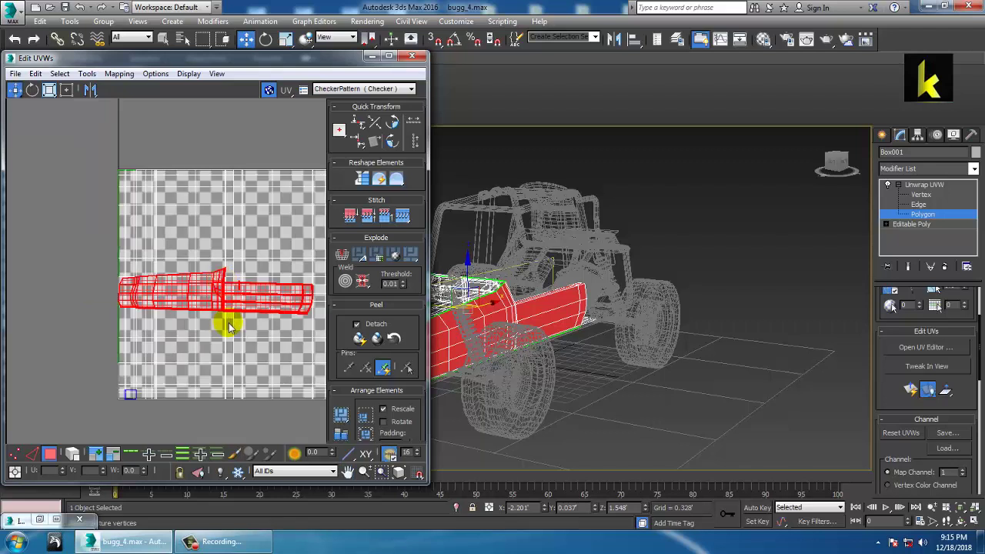
# Move the side's UV shell out of the UV tile to just below the hood's shell.
pyautogui.click(224, 323)
pyautogui.click(210, 286)
pyautogui.moveTo(210, 286); pyautogui.dragTo(94, 255)
pyautogui.scroll(-1, 95, 255)
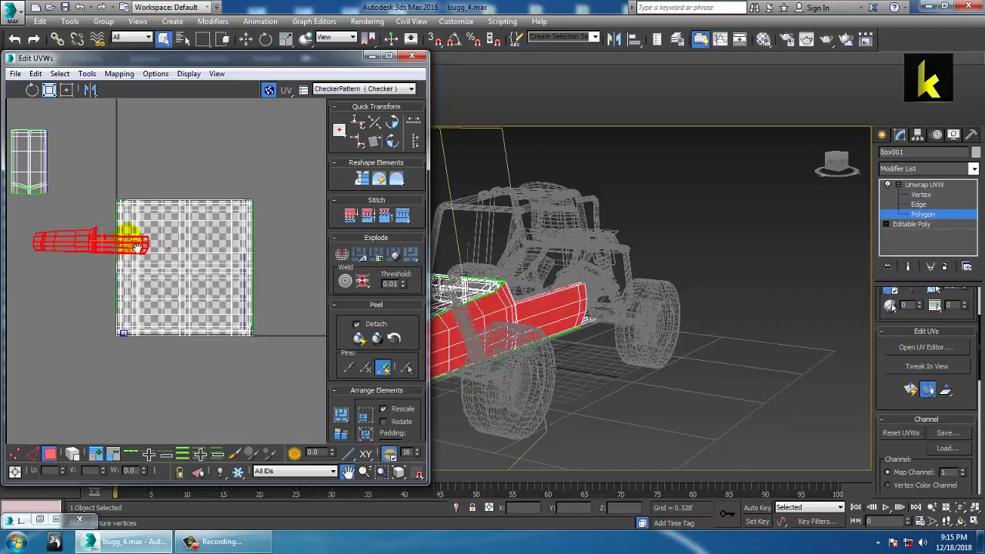
pyautogui.moveTo(107, 263); pyautogui.dragTo(216, 321, button='middle')
pyautogui.scroll(4, 208, 308)
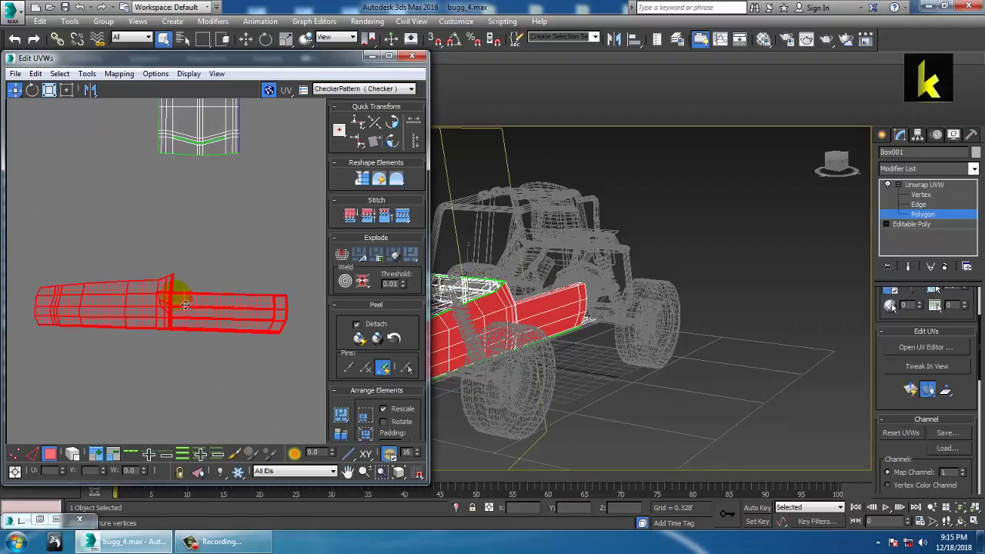
# Try relaxing all vertices of the side's UV shell by edge angles and undo the result.
pyautogui.click(921, 195)
pyautogui.moveTo(77, 213); pyautogui.dragTo(130, 213, button='middle')
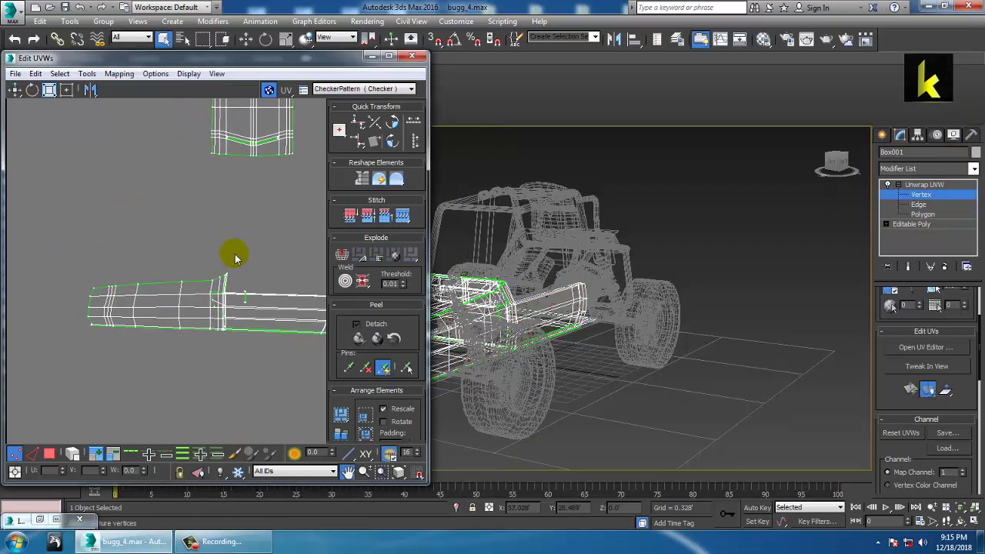
pyautogui.moveTo(235, 254); pyautogui.dragTo(181, 259, button='middle')
pyautogui.moveTo(301, 377); pyautogui.dragTo(27, 273)
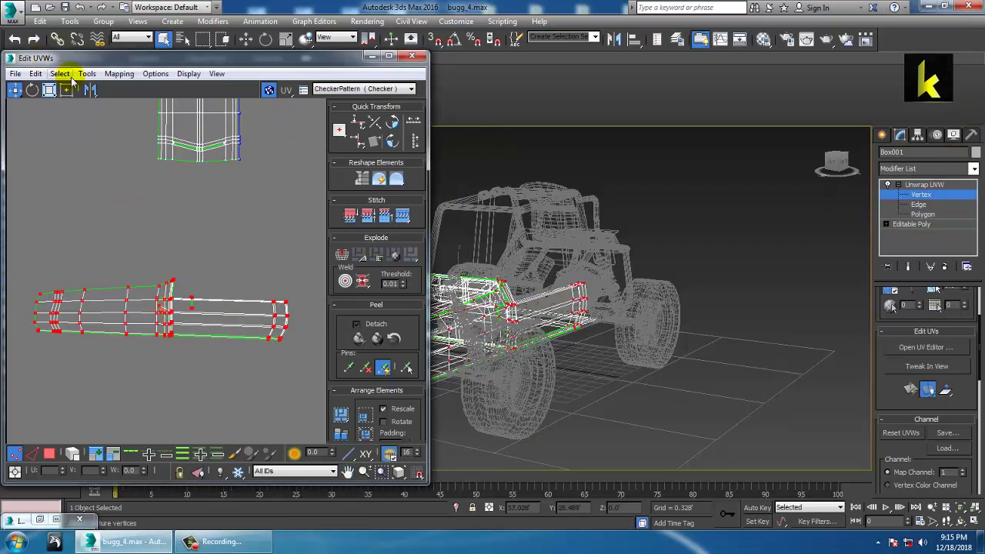
pyautogui.click(87, 73)
pyautogui.click(108, 285)
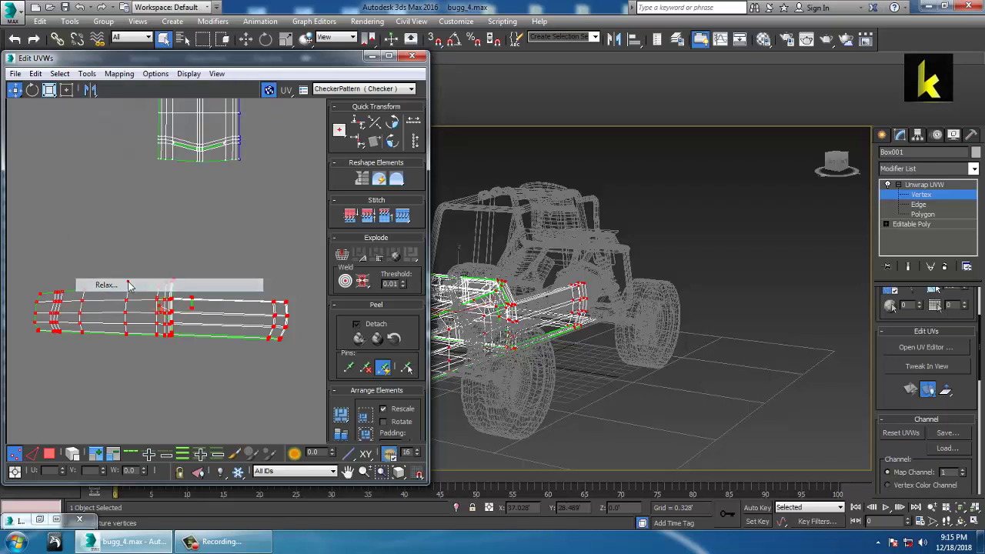
pyautogui.click(147, 164)
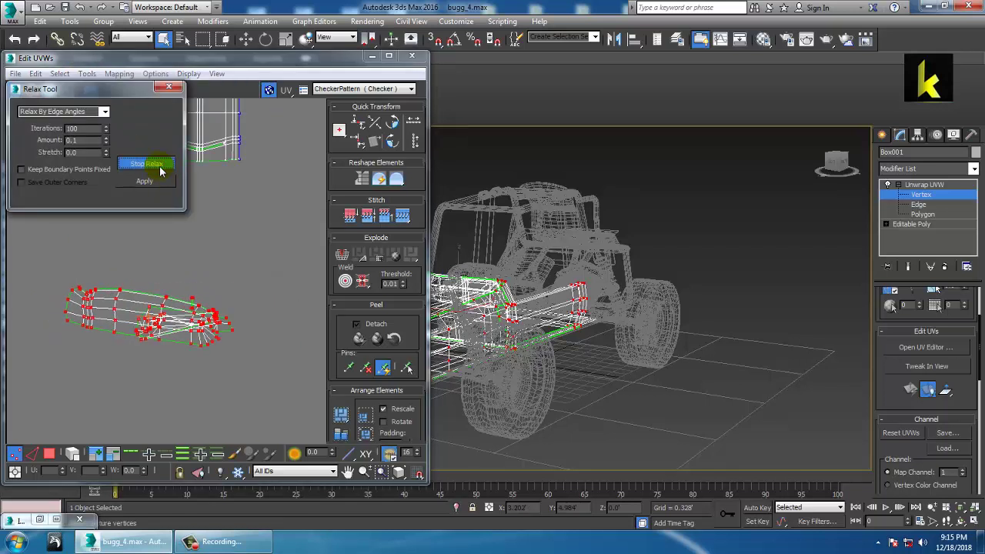
pyautogui.click(154, 164)
pyautogui.hotkey('ctrl', 'z')
# Try relaxing the side's UV shell by polygon angles instead and undo that relaxation.
pyautogui.click(104, 112)
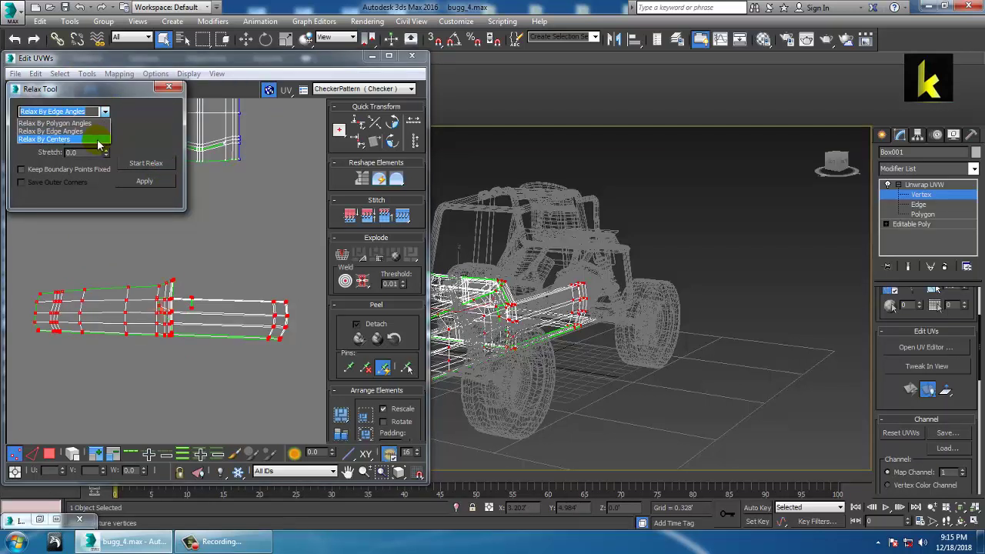
pyautogui.click(54, 124)
pyautogui.click(146, 163)
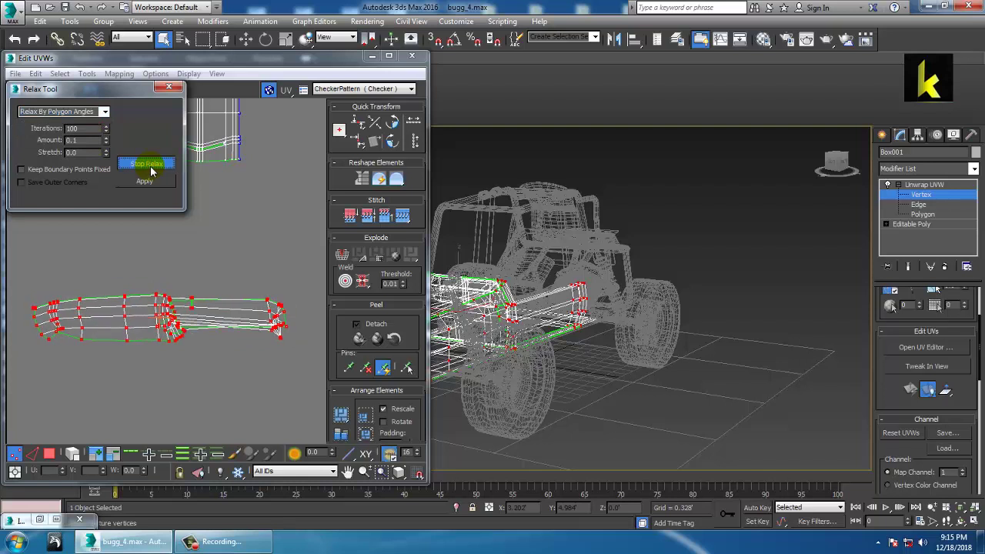
pyautogui.click(151, 171)
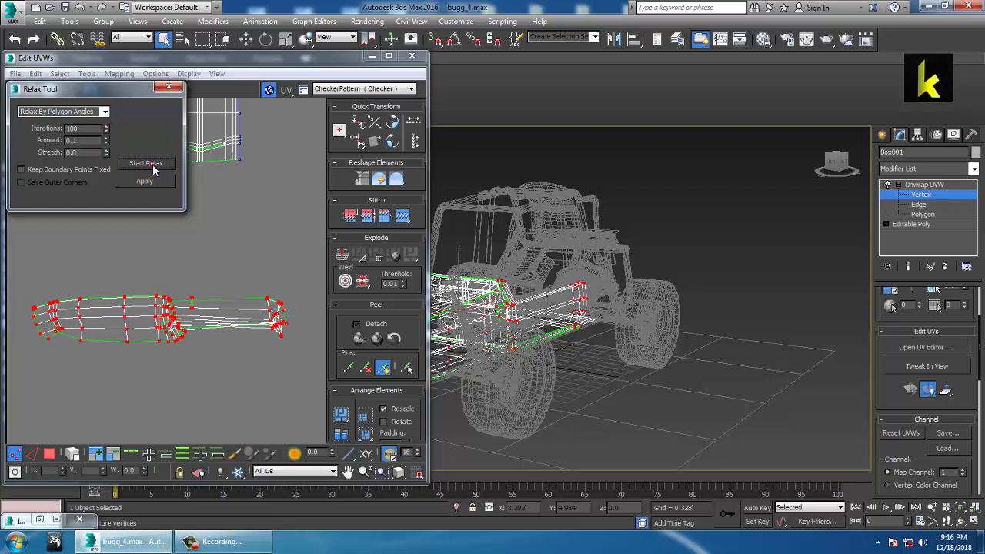
pyautogui.click(155, 160)
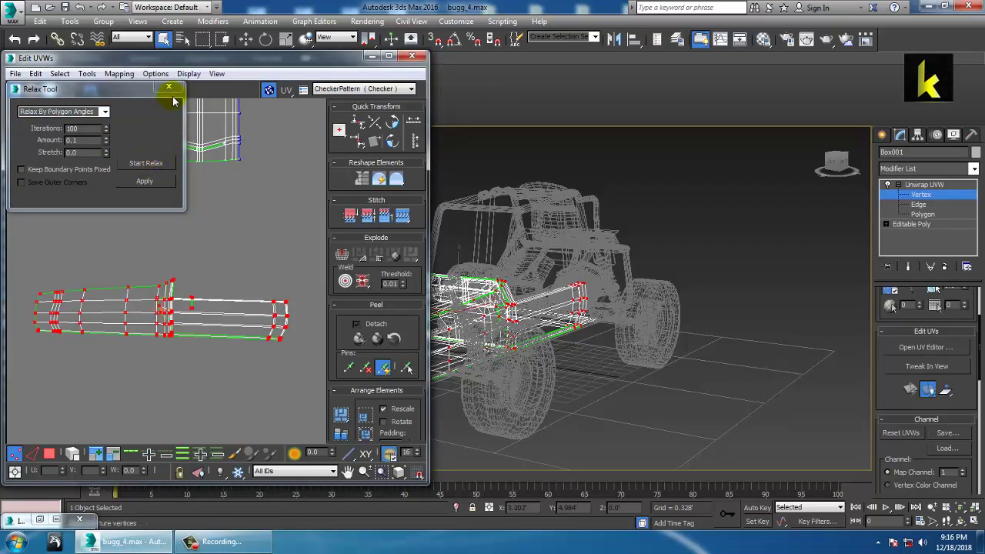
# Try relaxing only the vertices around the shell's middle joint by polygon angles, undo it and close the Relax Tool.
pyautogui.click(204, 272)
pyautogui.scroll(2, 191, 275)
pyautogui.scroll(2, 209, 329)
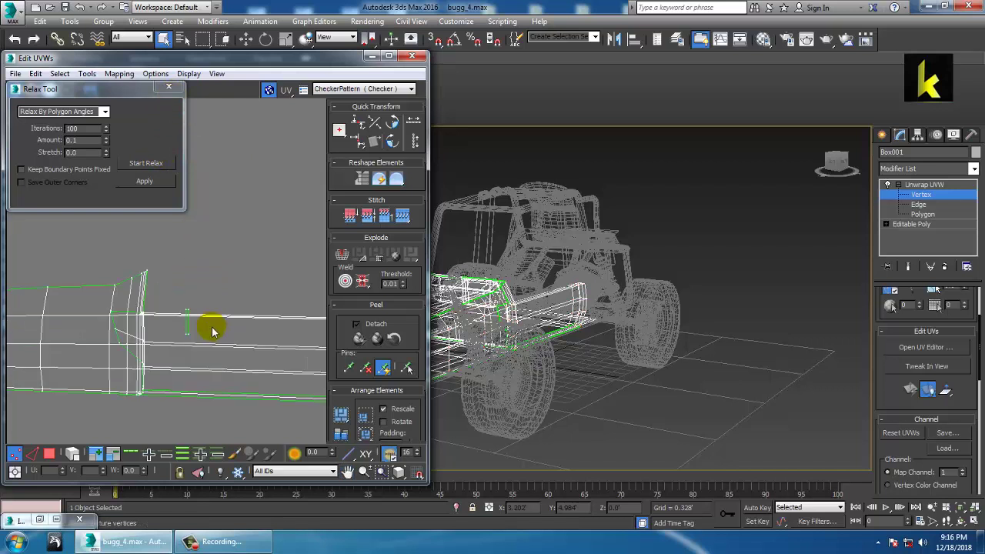
pyautogui.click(159, 167)
pyautogui.click(160, 168)
pyautogui.hotkey('ctrl', 'z')
pyautogui.scroll(-2, 128, 265)
pyautogui.moveTo(129, 266); pyautogui.dragTo(179, 301, button='middle')
pyautogui.scroll(-2, 181, 304)
pyautogui.scroll(1, 87, 385)
pyautogui.moveTo(86, 384); pyautogui.dragTo(166, 382, button='middle')
pyautogui.scroll(1, 165, 382)
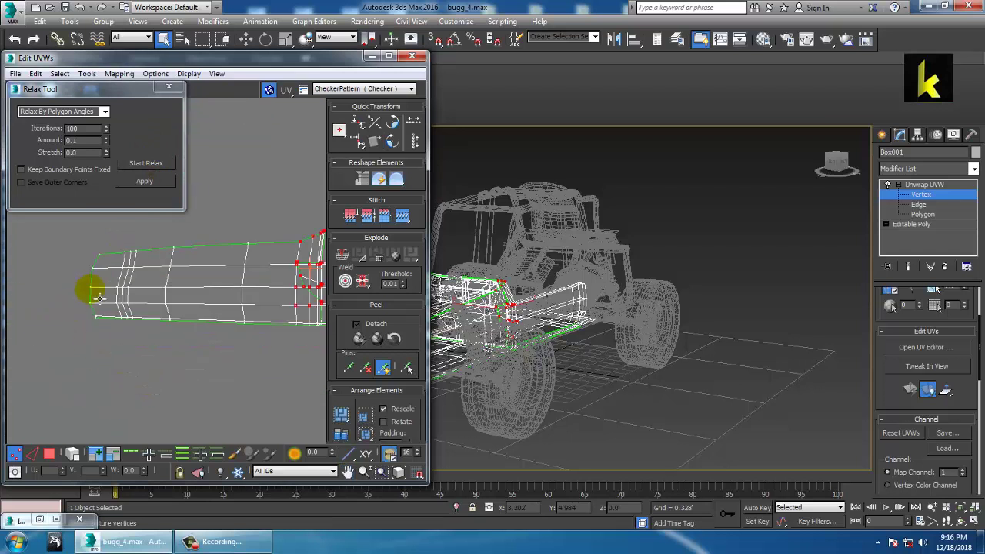
pyautogui.click(173, 89)
# Pull the lower front corner vertex of the side's UV shell outward and place it back near the corner.
pyautogui.scroll(1, 148, 336)
pyautogui.moveTo(149, 337); pyautogui.dragTo(195, 358, button='middle')
pyautogui.scroll(1, 144, 315)
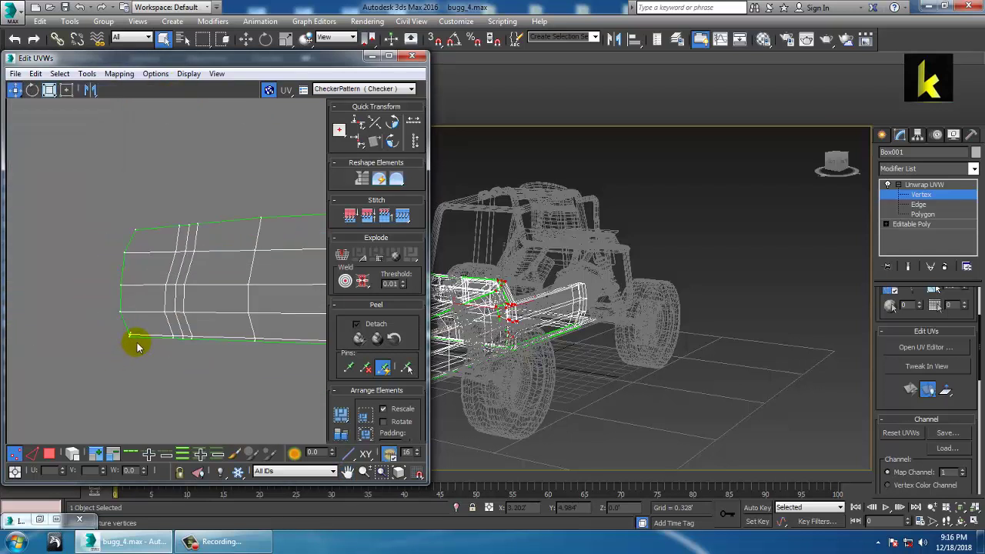
pyautogui.click(130, 335)
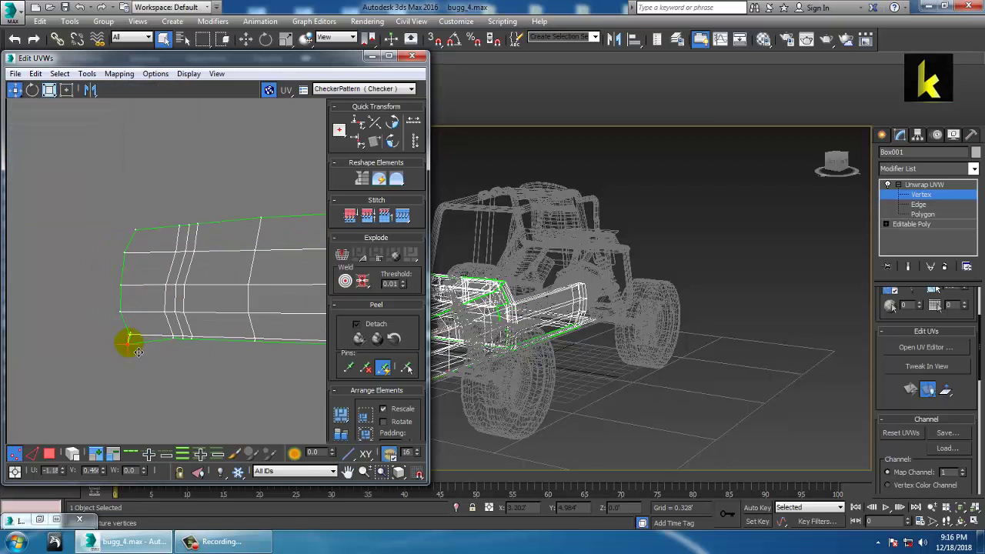
pyautogui.moveTo(129, 343); pyautogui.dragTo(131, 337)
# Examine the overlapping vertices and edges at the lower front corner of the side's UV shell.
pyautogui.moveTo(244, 344); pyautogui.dragTo(297, 329, button='middle')
pyautogui.scroll(2, 154, 333)
pyautogui.scroll(1, 233, 335)
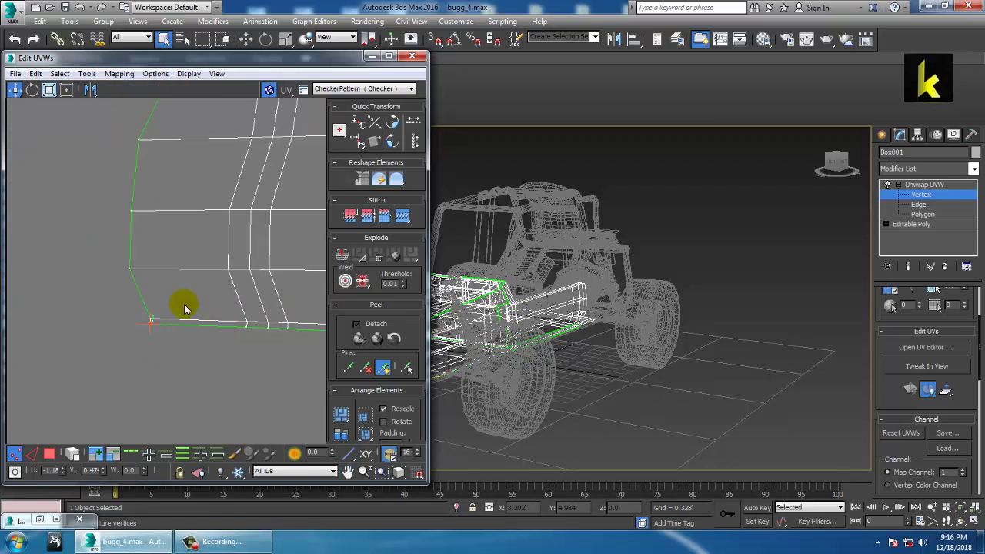
pyautogui.scroll(2, 185, 308)
pyautogui.scroll(1, 132, 330)
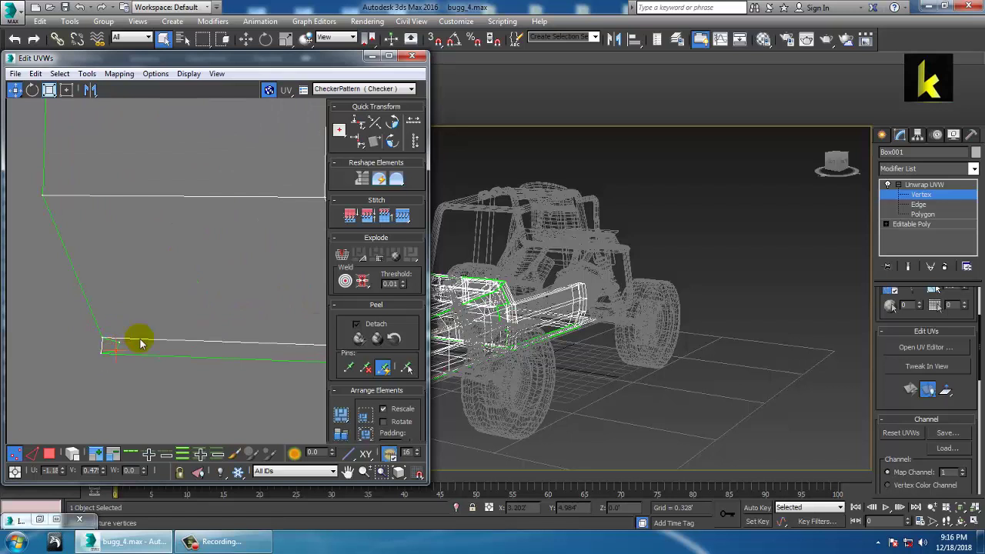
pyautogui.scroll(-2, 49, 315)
pyautogui.scroll(-2, 171, 323)
pyautogui.scroll(-2, 132, 319)
pyautogui.scroll(-1, 149, 325)
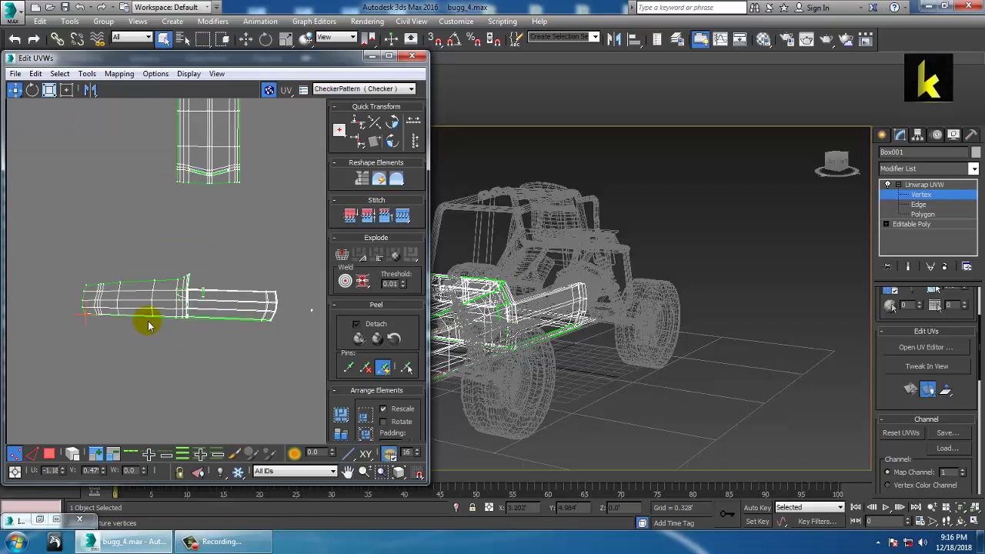
# Select all vertices of the side's UV shell, including the stray one, and move them up closer to the hood's shell.
pyautogui.moveTo(149, 326); pyautogui.dragTo(103, 297, button='middle')
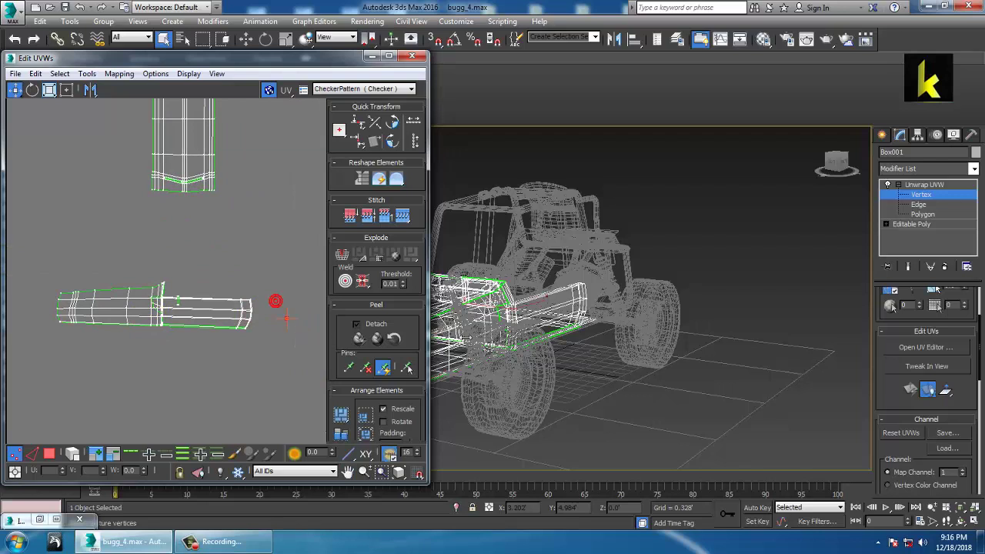
pyautogui.keyDown('alt'); pyautogui.moveTo(559, 310); pyautogui.dragTo(297, 281, button='middle'); pyautogui.keyUp('alt')
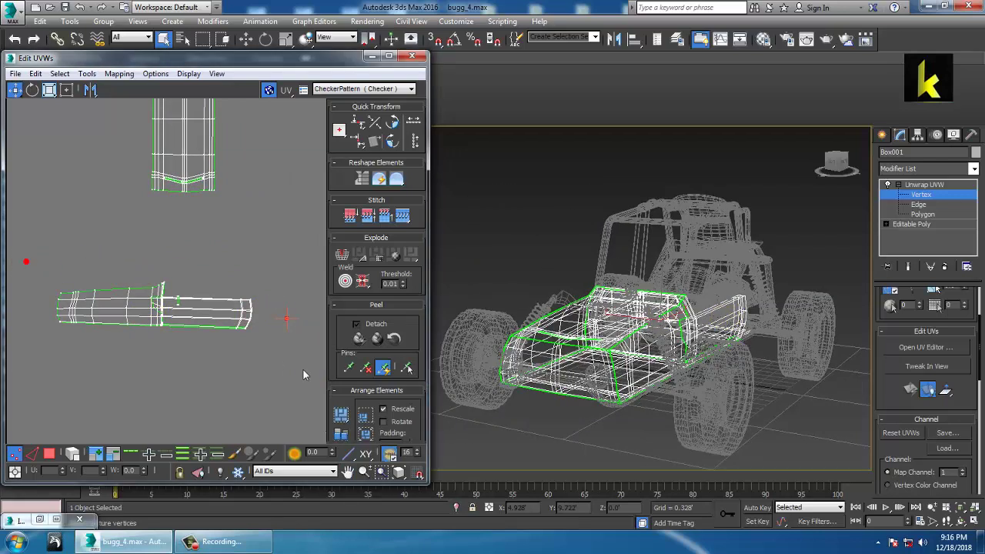
pyautogui.moveTo(26, 262); pyautogui.dragTo(304, 371)
pyautogui.moveTo(204, 309); pyautogui.dragTo(218, 339, button='middle')
pyautogui.moveTo(181, 345); pyautogui.dragTo(208, 286)
pyautogui.moveTo(208, 286); pyautogui.dragTo(116, 277, button='middle')
pyautogui.scroll(-2, 175, 285)
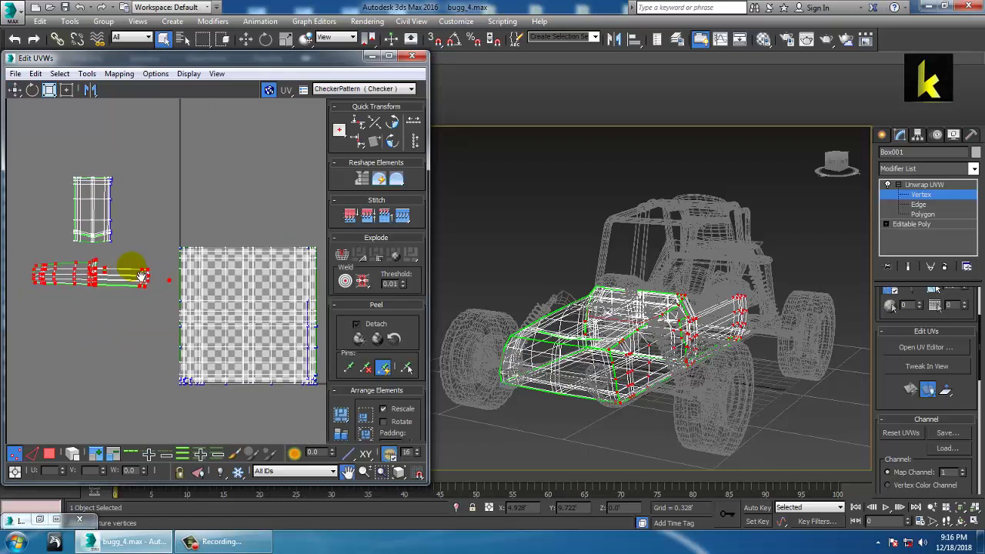
# Select the polygons of the hood and side UV shells and invert the selection to the body's unmapped polygons.
pyautogui.click(927, 215)
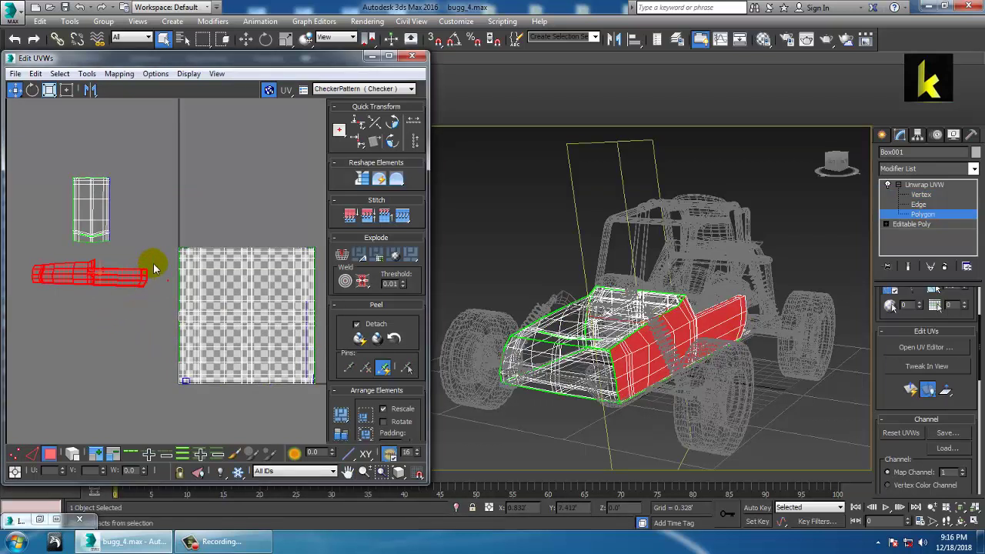
pyautogui.keyDown('alt'); pyautogui.moveTo(703, 352); pyautogui.dragTo(733, 351, button='middle'); pyautogui.keyUp('alt')
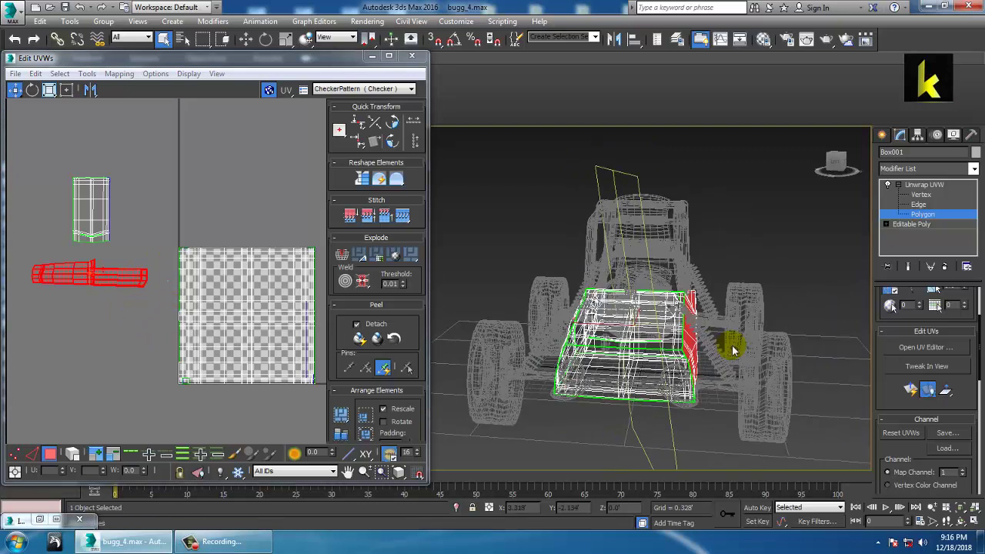
pyautogui.scroll(4, 735, 350)
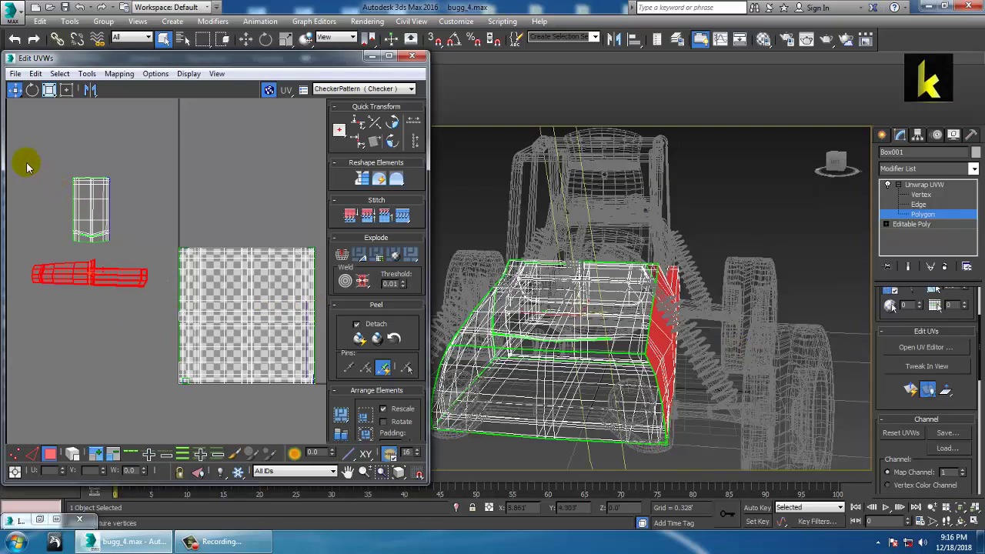
pyautogui.moveTo(152, 329); pyautogui.dragTo(170, 337)
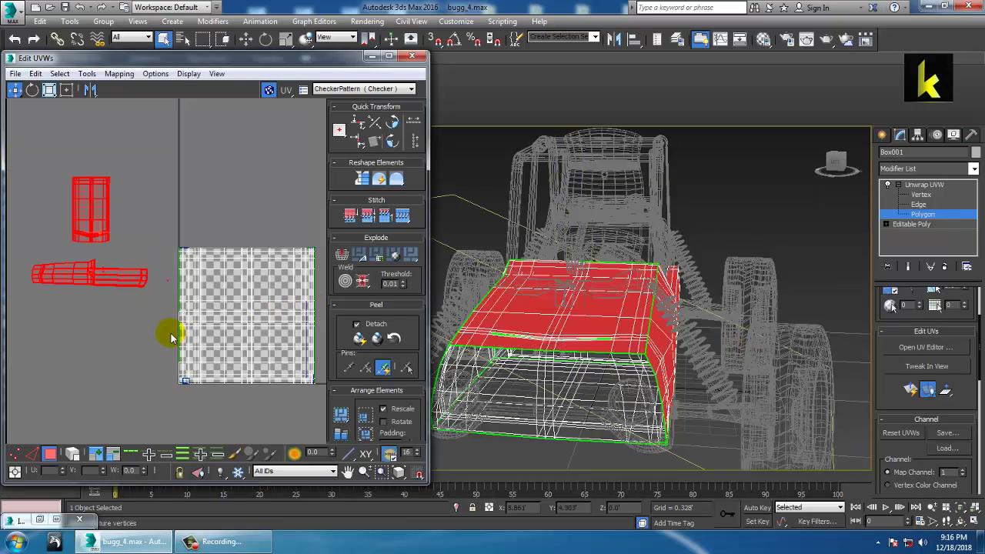
pyautogui.hotkey('ctrl', 'i')
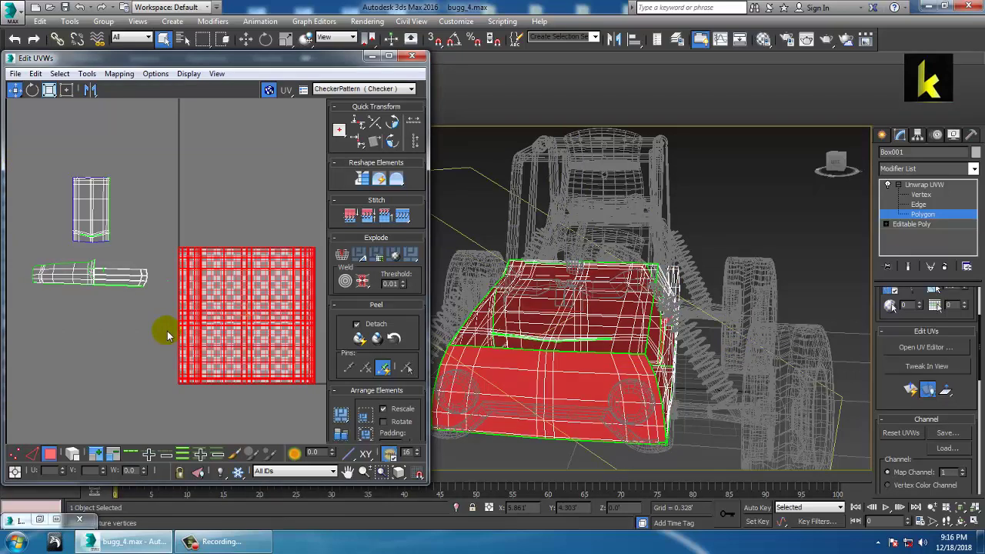
# Minimize the UV Editor and remove the body's front polygons from the selection.
pyautogui.click(370, 57)
pyautogui.keyDown('alt'); pyautogui.moveTo(591, 340); pyautogui.dragTo(612, 325, button='middle'); pyautogui.keyUp('alt')
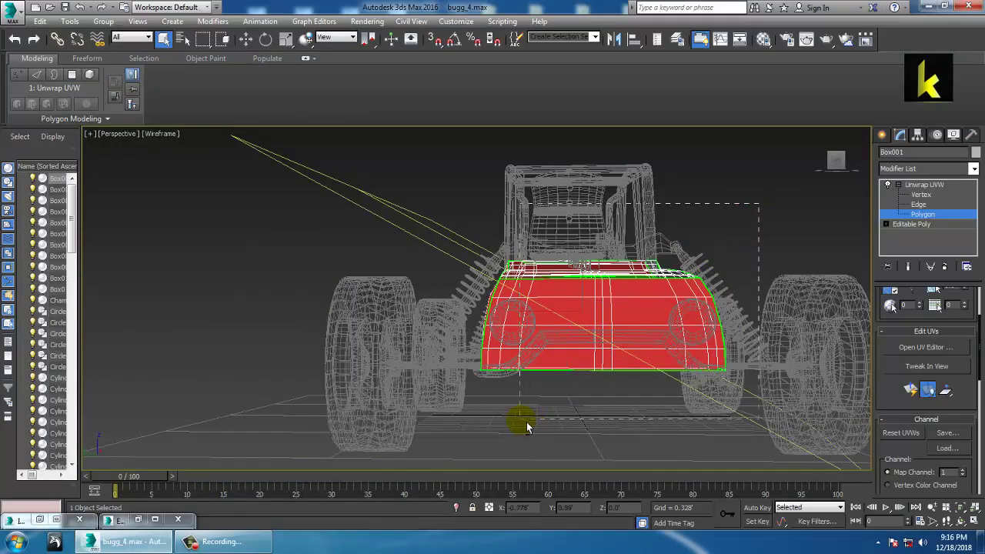
pyautogui.keyDown('alt'); pyautogui.moveTo(528, 427); pyautogui.dragTo(552, 244, button='middle'); pyautogui.keyUp('alt')
pyautogui.scroll(-5, 593, 288)
pyautogui.keyDown('alt'); pyautogui.moveTo(593, 288); pyautogui.dragTo(624, 253, button='middle'); pyautogui.keyUp('alt')
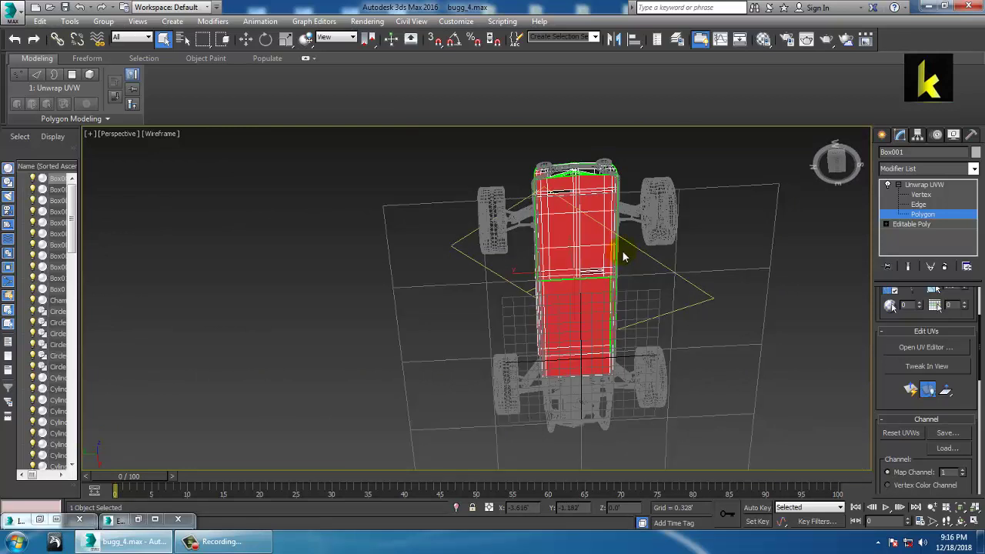
# Switch to lasso selection and deselect the body's underside and interior polygons, keeping the opposite side selected.
pyautogui.moveTo(203, 44); pyautogui.dragTo(204, 76)
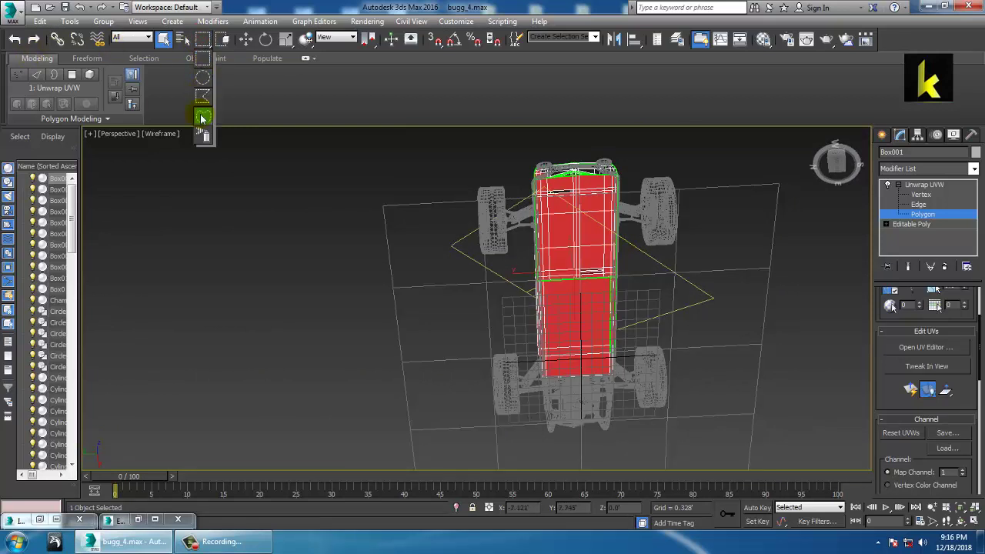
pyautogui.moveTo(201, 117); pyautogui.dragTo(202, 117)
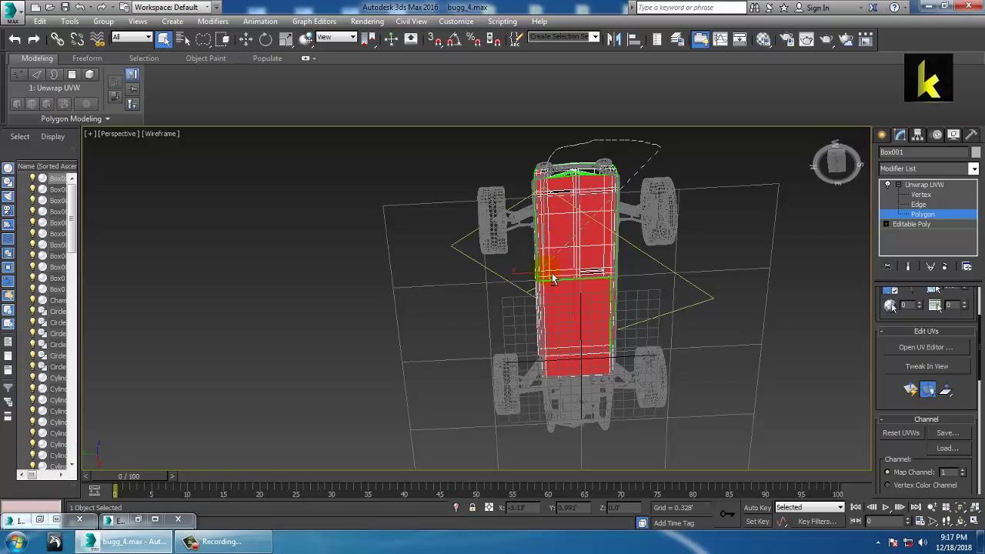
pyautogui.keyDown('alt'); pyautogui.moveTo(631, 223); pyautogui.dragTo(443, 298, button='middle'); pyautogui.keyUp('alt')
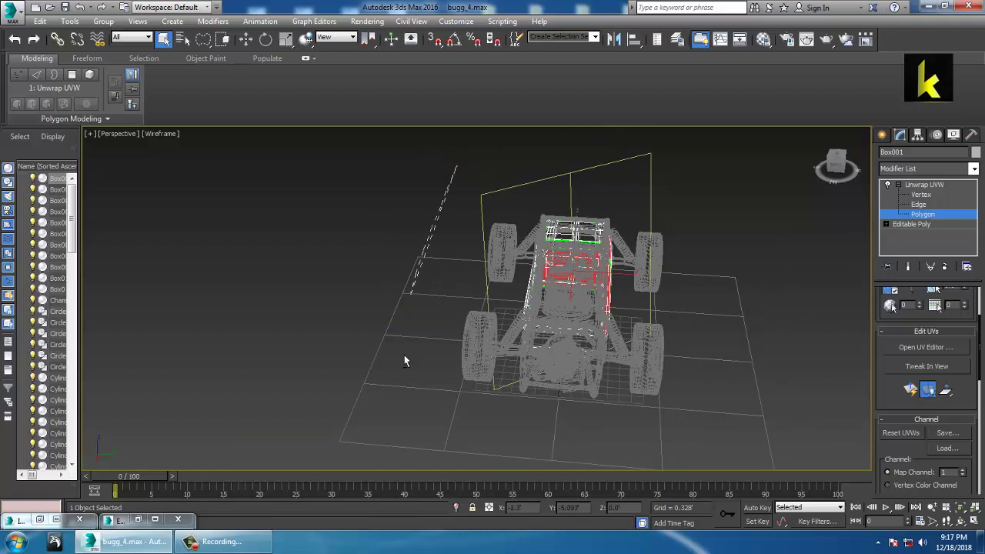
pyautogui.keyDown('alt'); pyautogui.moveTo(602, 297); pyautogui.dragTo(596, 301); pyautogui.keyUp('alt')
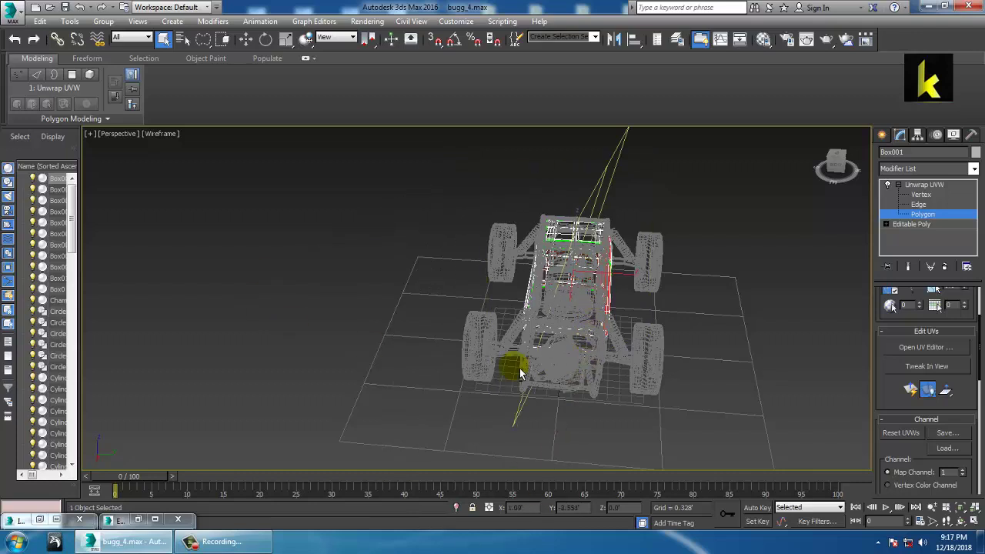
# Isolate the body and start removing the stray inner polygons at the cockpit bulkhead from the side's selection.
pyautogui.moveTo(542, 348)
pyautogui.keyDown('alt'); pyautogui.mouseDown(button='middle')
pyautogui.moveTo(593, 303)
pyautogui.moveTo(488, 323)
pyautogui.moveTo(380, 314)
pyautogui.moveTo(451, 308)
pyautogui.moveTo(225, 269)
pyautogui.mouseUp(button='middle'); pyautogui.keyUp('alt')
pyautogui.scroll(5, 488, 323)
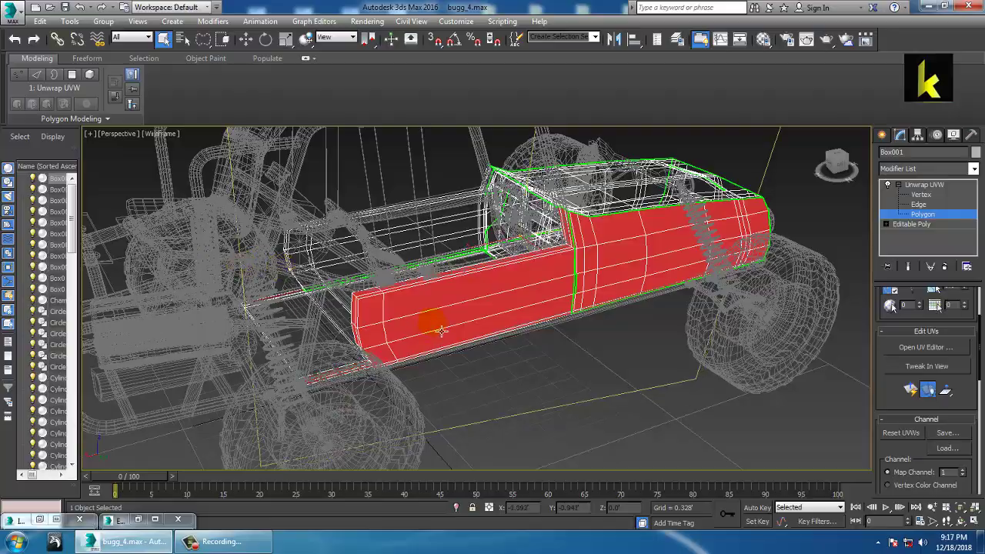
pyautogui.keyDown('alt'); pyautogui.moveTo(433, 323); pyautogui.dragTo(504, 396, button='middle'); pyautogui.keyUp('alt')
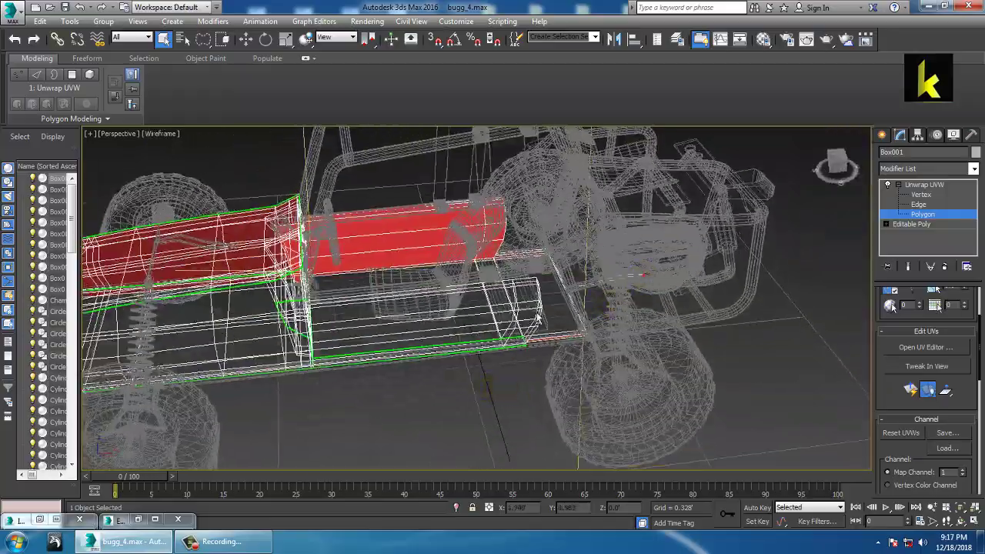
pyautogui.moveTo(516, 341)
pyautogui.keyDown('alt'); pyautogui.mouseDown(button='middle')
pyautogui.moveTo(577, 396)
pyautogui.moveTo(560, 302)
pyautogui.moveTo(480, 310)
pyautogui.moveTo(457, 259)
pyautogui.moveTo(285, 306)
pyautogui.moveTo(477, 296)
pyautogui.moveTo(451, 337)
pyautogui.moveTo(451, 356)
pyautogui.moveTo(424, 306)
pyautogui.moveTo(473, 330)
pyautogui.moveTo(525, 331)
pyautogui.mouseUp(button='middle'); pyautogui.keyUp('alt')
pyautogui.scroll(6, 420, 301)
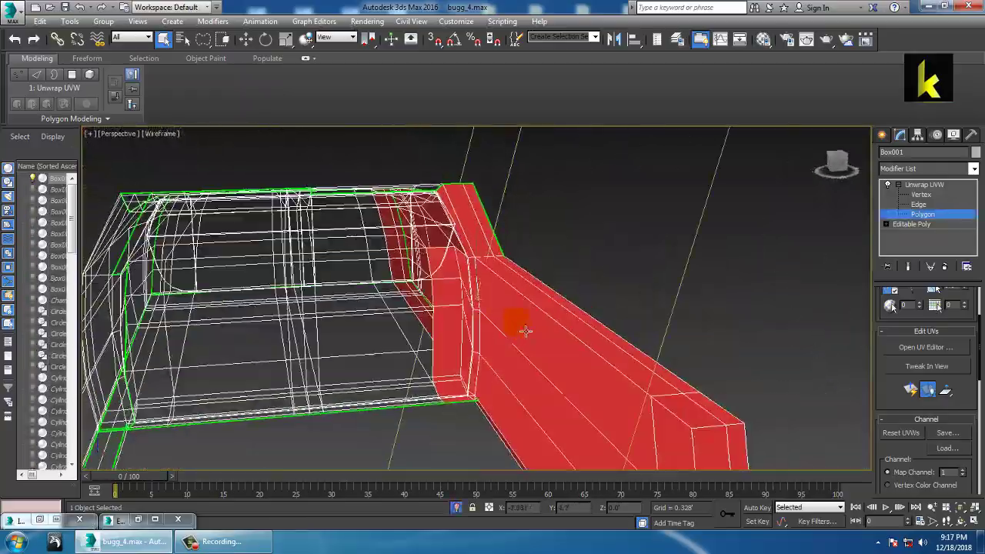
pyautogui.scroll(3, 448, 291)
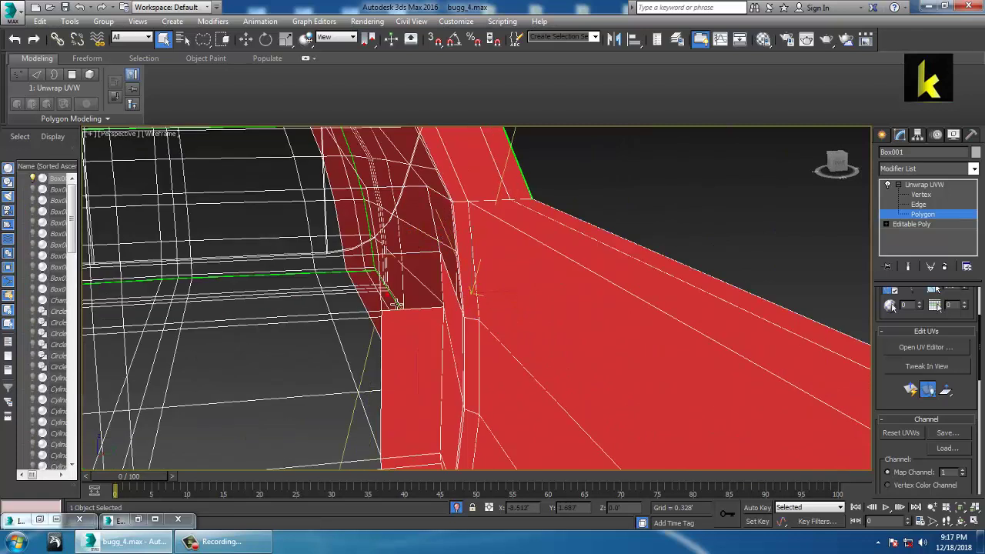
pyautogui.scroll(-4, 430, 463)
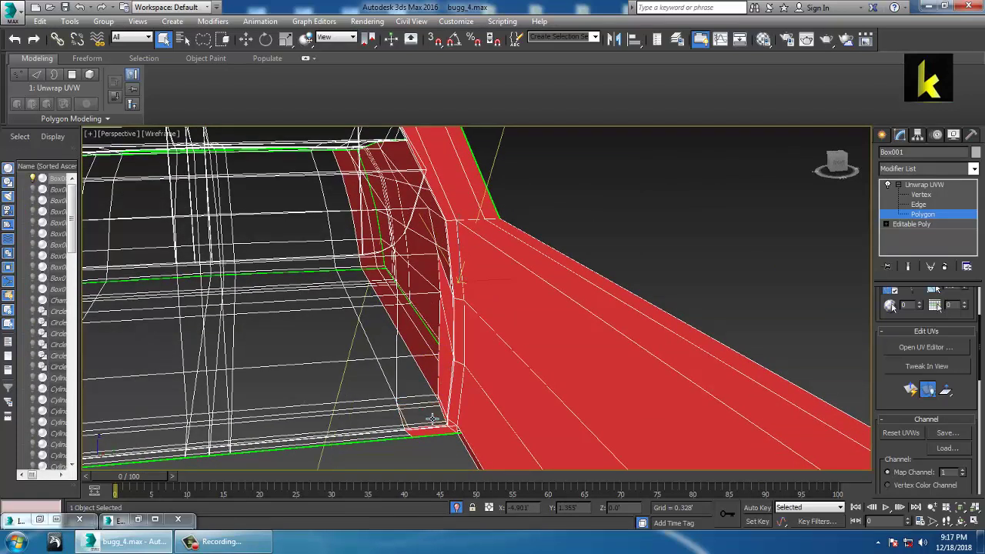
pyautogui.click(392, 475)
pyautogui.moveTo(406, 440); pyautogui.dragTo(1, 454)
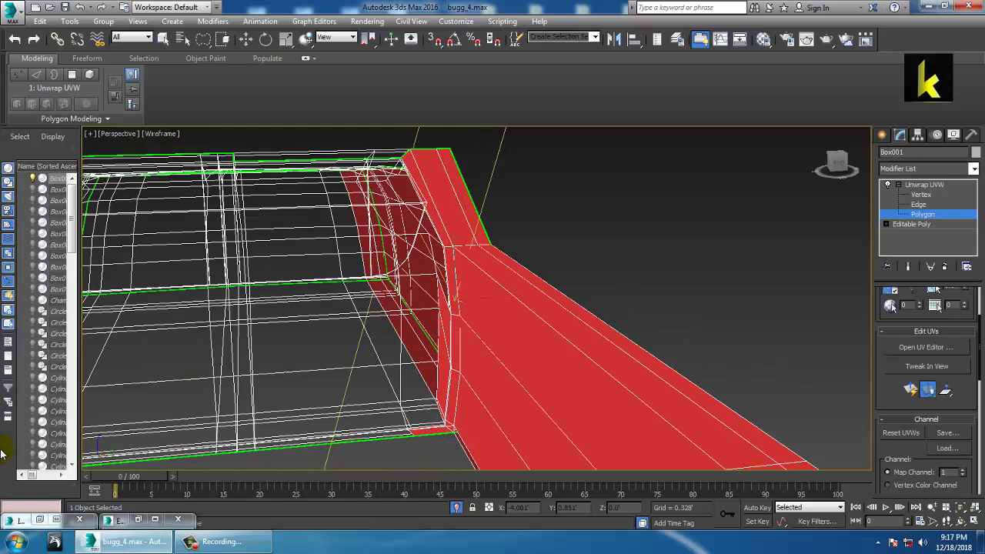
# Deselect the lower corner polygons of the cockpit bulkhead where it meets the selected side.
pyautogui.keyDown('alt'); pyautogui.moveTo(401, 400); pyautogui.dragTo(324, 303, button='middle'); pyautogui.keyUp('alt')
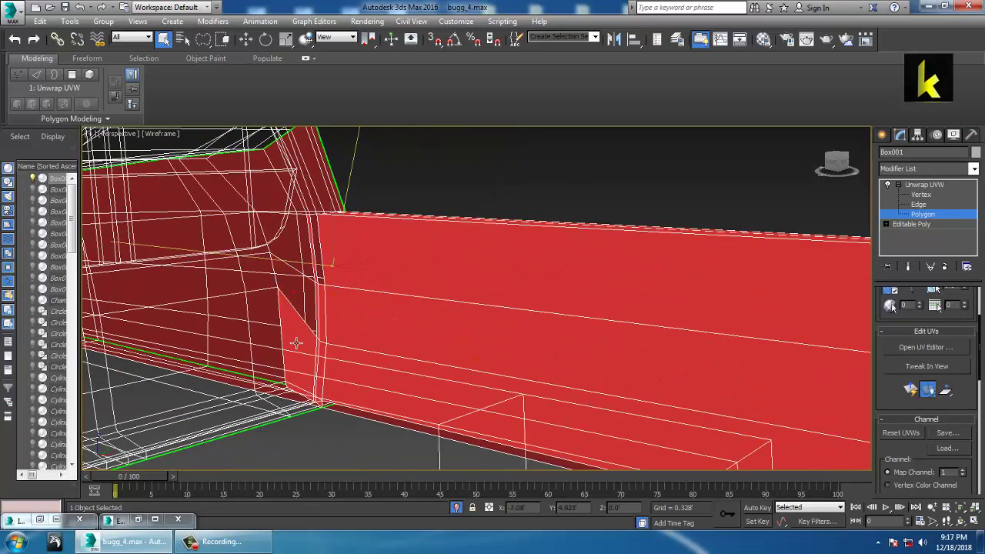
pyautogui.keyDown('alt'); pyautogui.moveTo(307, 399); pyautogui.dragTo(451, 343, button='middle'); pyautogui.keyUp('alt')
pyautogui.keyDown('alt'); pyautogui.click(328, 336); pyautogui.keyUp('alt')
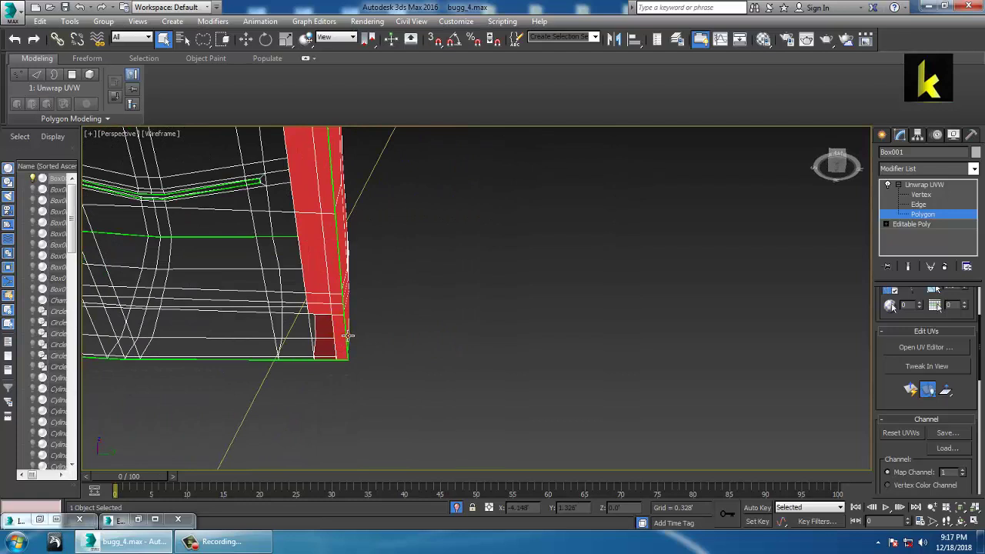
pyautogui.keyDown('alt'); pyautogui.click(347, 310); pyautogui.keyUp('alt')
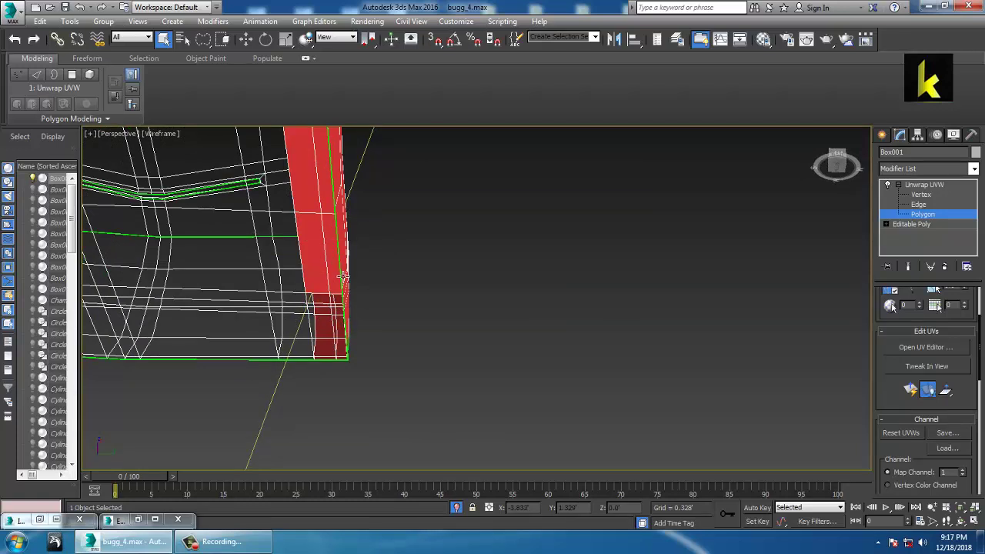
pyautogui.keyDown('alt'); pyautogui.click(341, 275); pyautogui.keyUp('alt')
# Deselect the upper strip of bulkhead and inner rim polygons running along the selected side.
pyautogui.keyDown('alt'); pyautogui.moveTo(358, 246); pyautogui.dragTo(393, 451, button='middle'); pyautogui.keyUp('alt')
pyautogui.keyDown('alt'); pyautogui.click(376, 366); pyautogui.keyUp('alt')
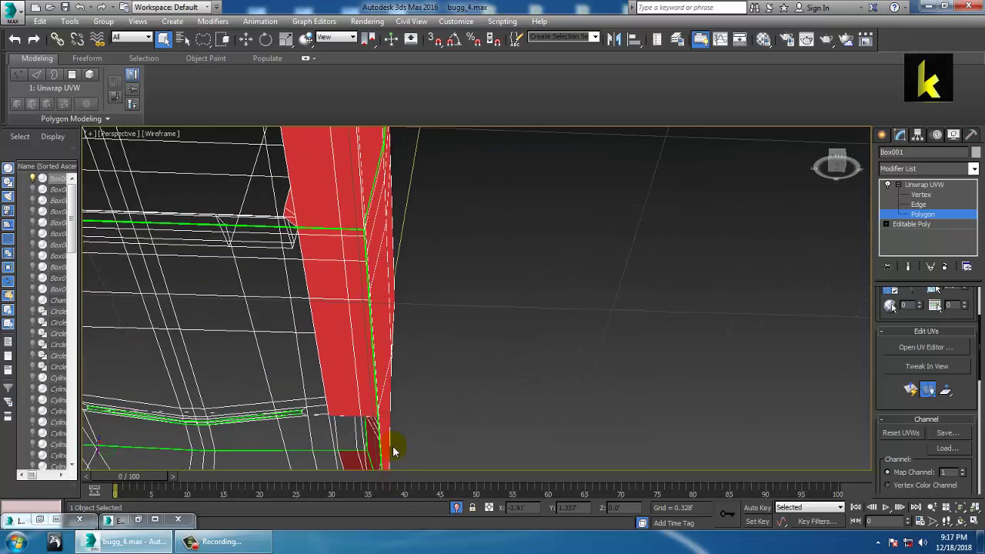
pyautogui.keyDown('alt'); pyautogui.click(367, 339); pyautogui.keyUp('alt')
pyautogui.keyDown('alt'); pyautogui.click(362, 259); pyautogui.keyUp('alt')
pyautogui.keyDown('alt'); pyautogui.click(334, 206); pyautogui.keyUp('alt')
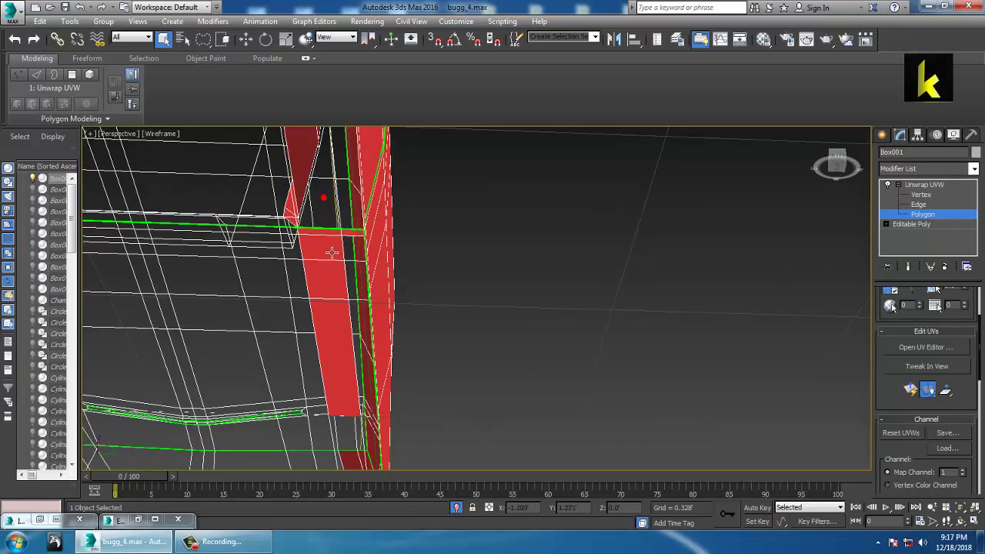
pyautogui.keyDown('alt'); pyautogui.click(331, 242); pyautogui.keyUp('alt')
pyautogui.keyDown('alt'); pyautogui.click(329, 289); pyautogui.keyUp('alt')
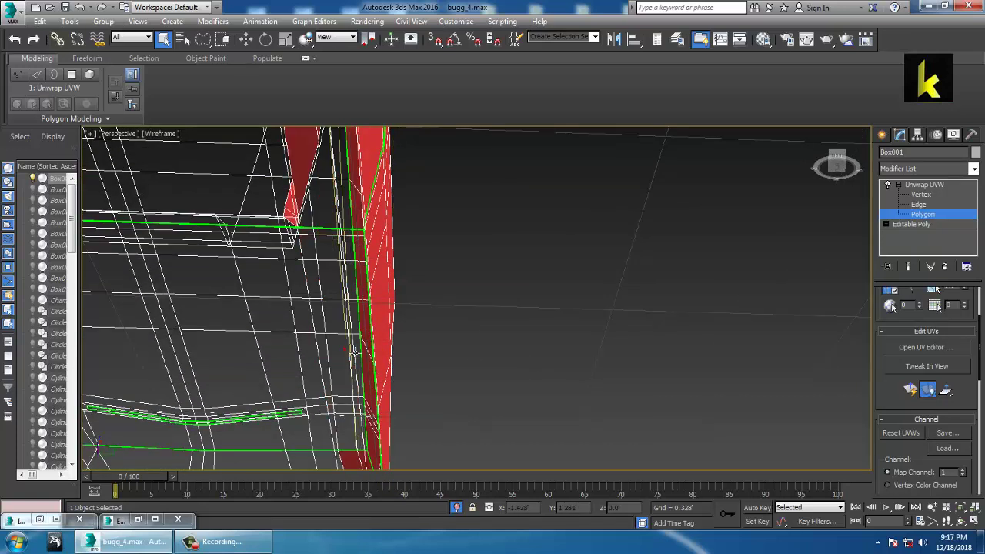
# Clear the remaining stray inner polygons so only the side's outer surface is selected, and save the scene.
pyautogui.keyDown('alt'); pyautogui.moveTo(394, 302); pyautogui.dragTo(319, 378, button='middle'); pyautogui.keyUp('alt')
pyautogui.keyDown('alt'); pyautogui.moveTo(248, 271); pyautogui.dragTo(481, 279, button='middle'); pyautogui.keyUp('alt')
pyautogui.scroll(3, 502, 246)
pyautogui.scroll(-5, 481, 279)
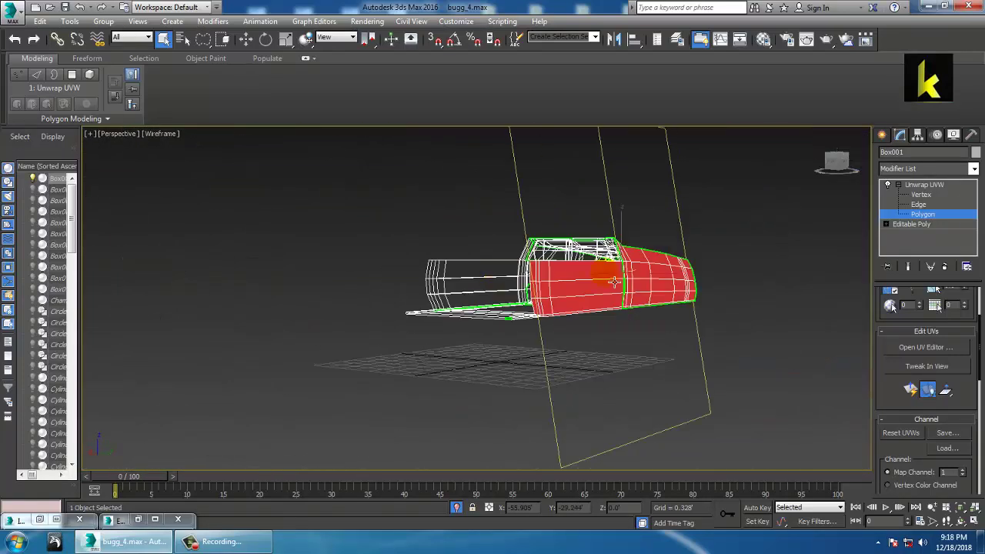
pyautogui.keyDown('alt'); pyautogui.moveTo(618, 378); pyautogui.dragTo(501, 325, button='middle'); pyautogui.keyUp('alt')
pyautogui.scroll(5, 561, 373)
pyautogui.keyDown('alt'); pyautogui.moveTo(333, 277); pyautogui.dragTo(595, 435, button='middle'); pyautogui.keyUp('alt')
pyautogui.click(7, 19)
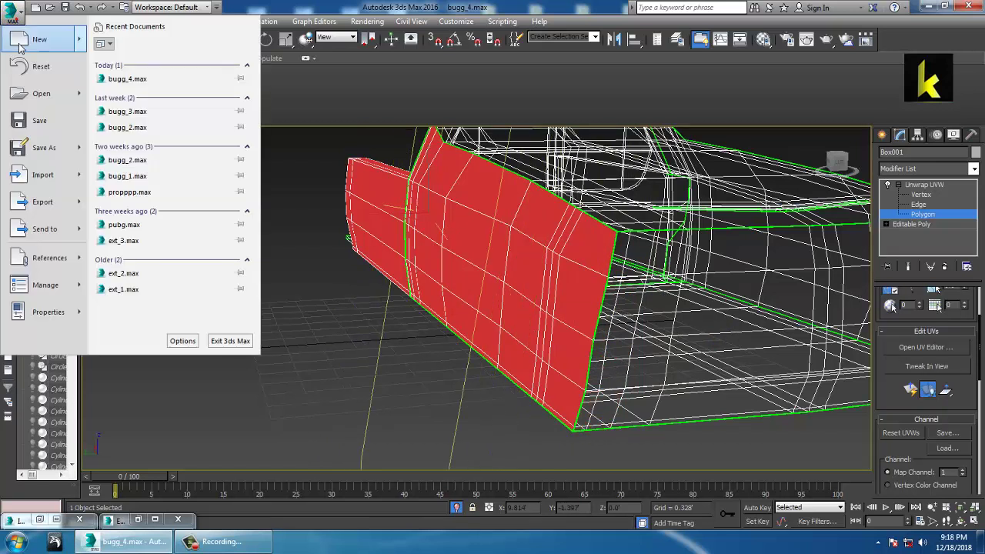
pyautogui.click(23, 121)
# Apply a planar projection to the selected side polygons and align it to the Y axis.
pyautogui.keyDown('alt'); pyautogui.moveTo(710, 340); pyautogui.dragTo(821, 416, button='middle'); pyautogui.keyUp('alt')
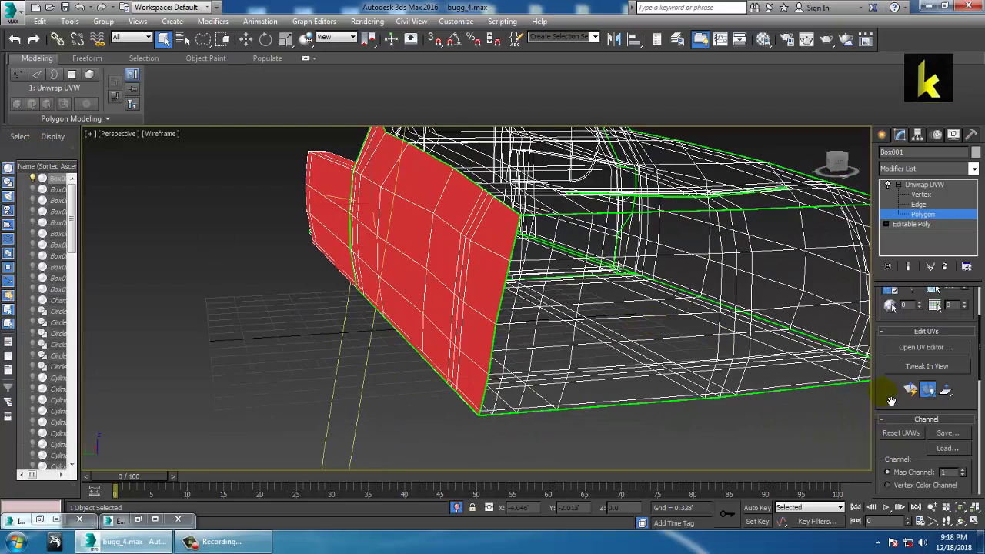
pyautogui.moveTo(891, 401); pyautogui.dragTo(905, 201)
pyautogui.click(903, 416)
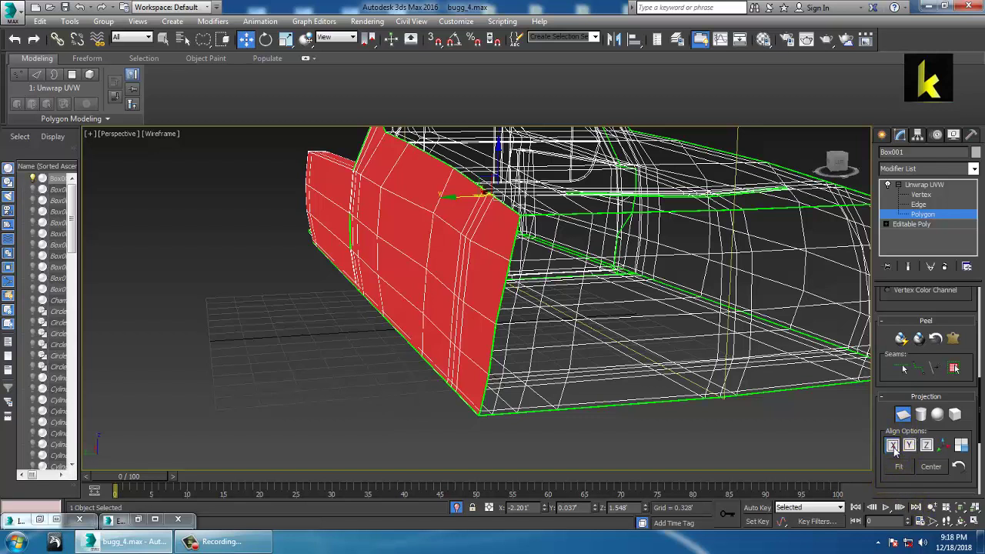
pyautogui.click(892, 446)
pyautogui.click(909, 445)
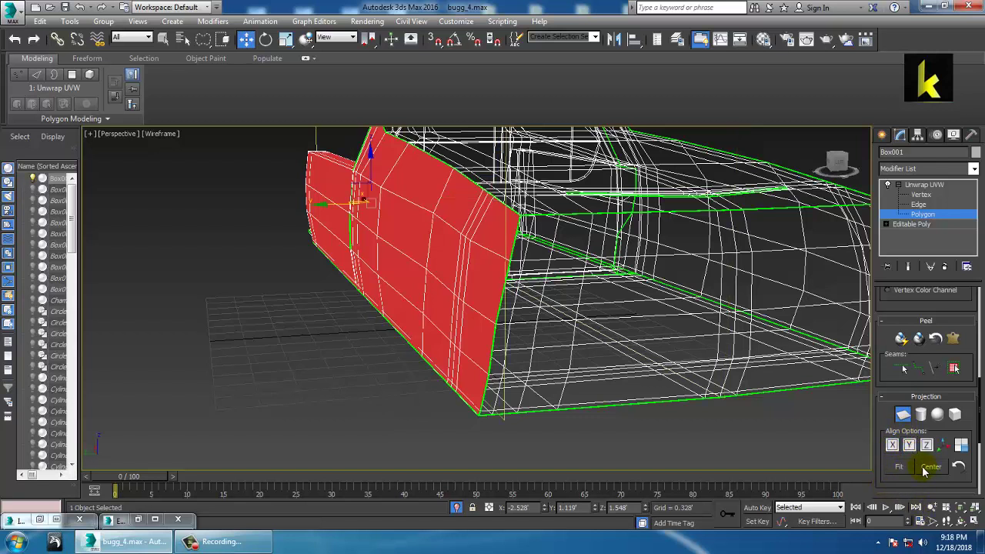
pyautogui.moveTo(895, 320); pyautogui.dragTo(896, 463)
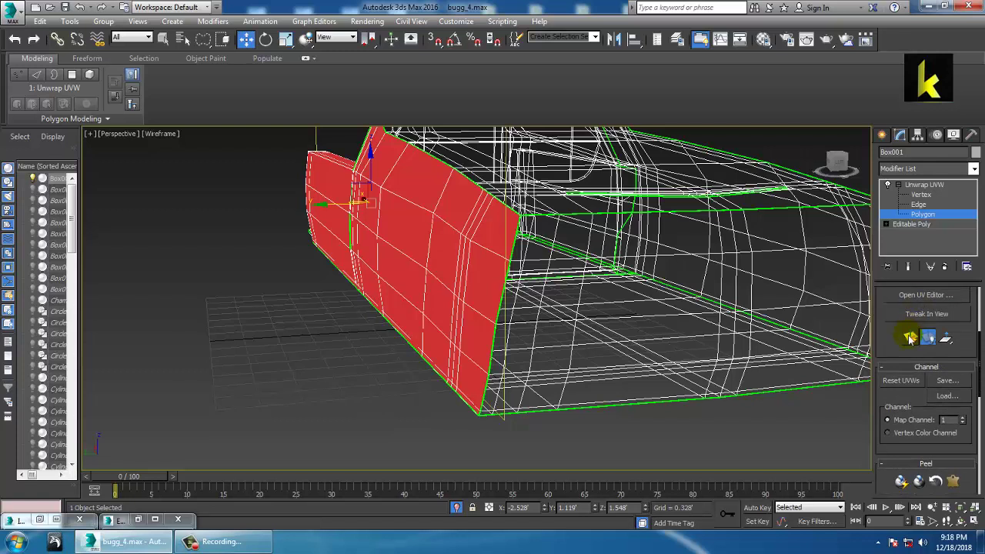
# Restore the UV editor and move the new side's UV shell out of the checker tile, below the first side's shell.
pyautogui.click(136, 520)
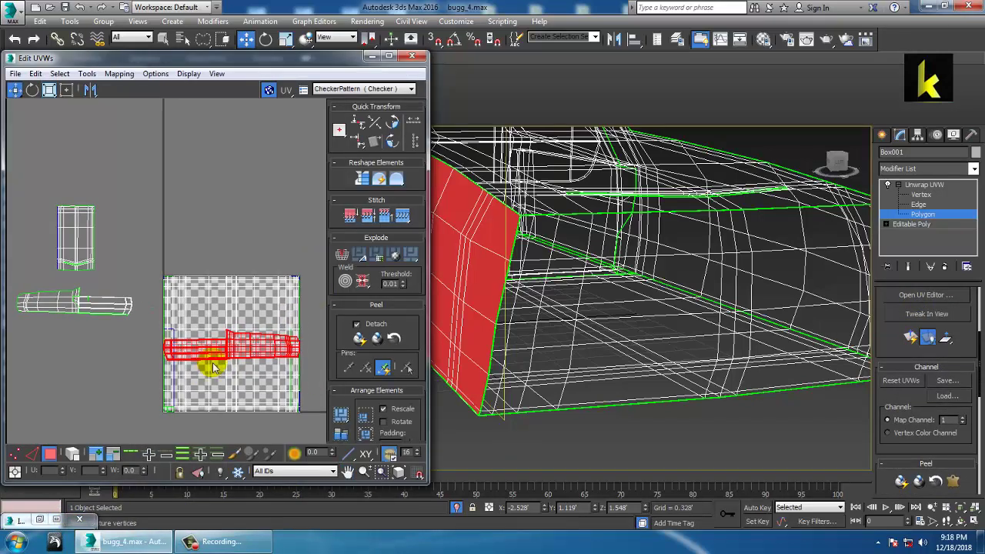
pyautogui.click(922, 195)
pyautogui.click(919, 204)
pyautogui.click(922, 214)
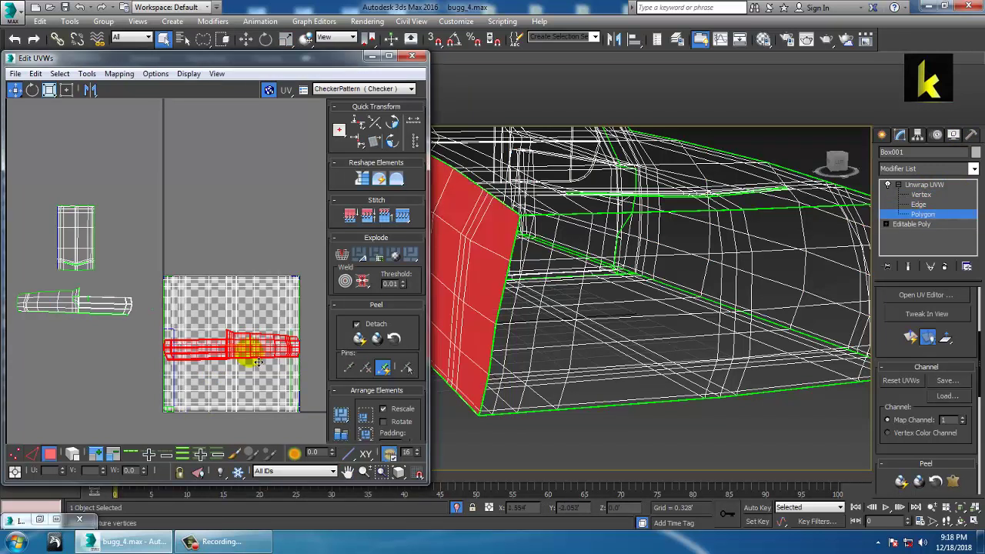
pyautogui.moveTo(259, 362); pyautogui.dragTo(100, 376)
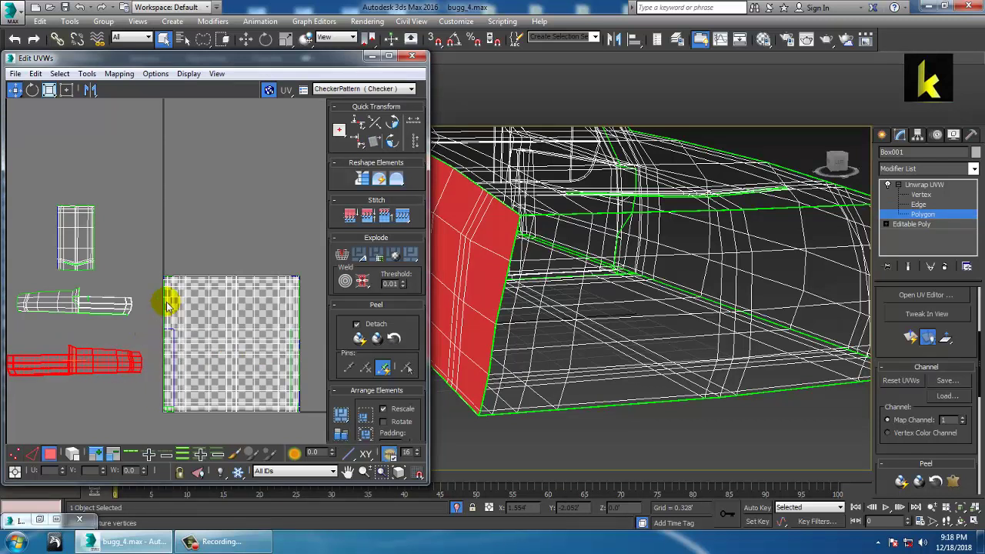
pyautogui.moveTo(169, 306); pyautogui.dragTo(176, 323, button='middle')
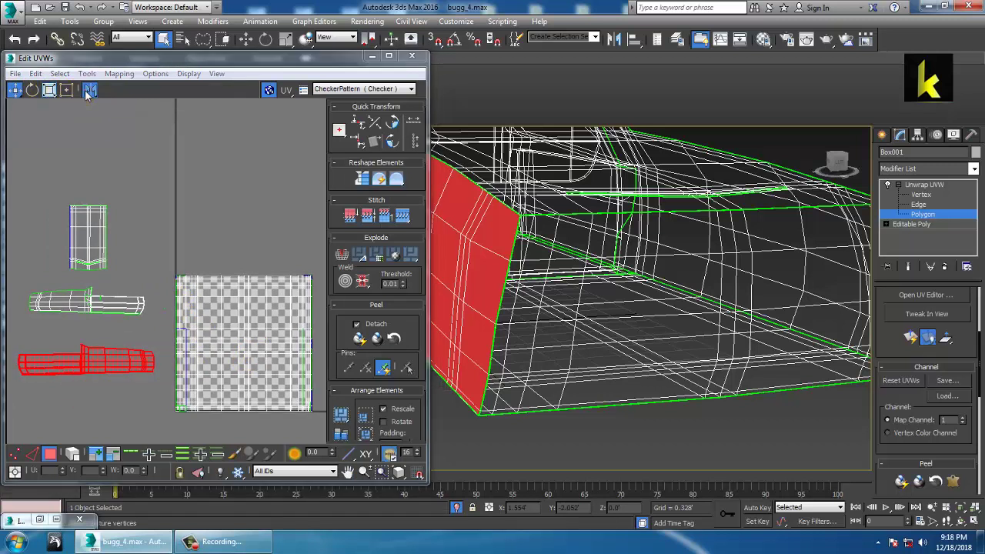
# Mirror the new side's UV shell vertically and horizontally to match the orientation of the first side's shell.
pyautogui.moveTo(90, 90); pyautogui.dragTo(96, 113)
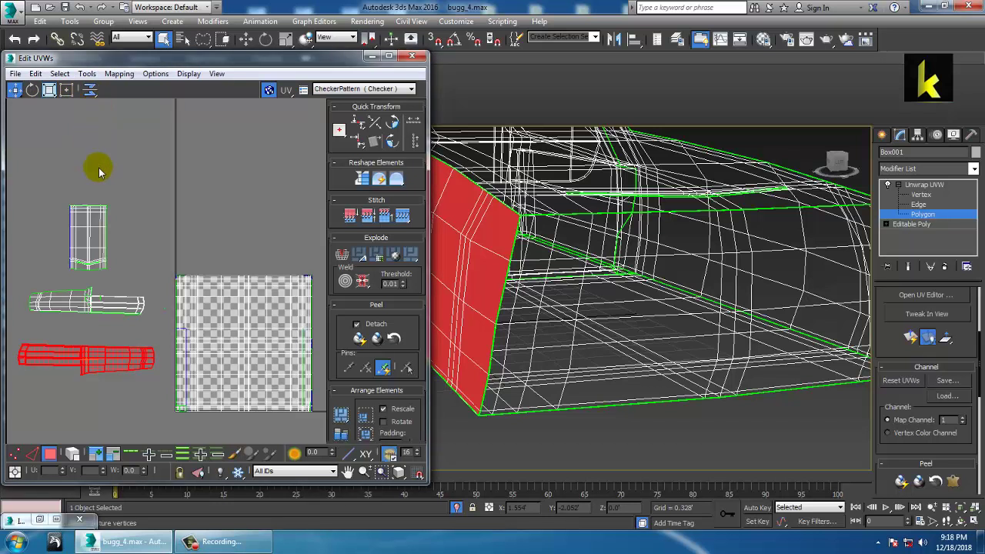
pyautogui.moveTo(90, 91); pyautogui.dragTo(91, 110)
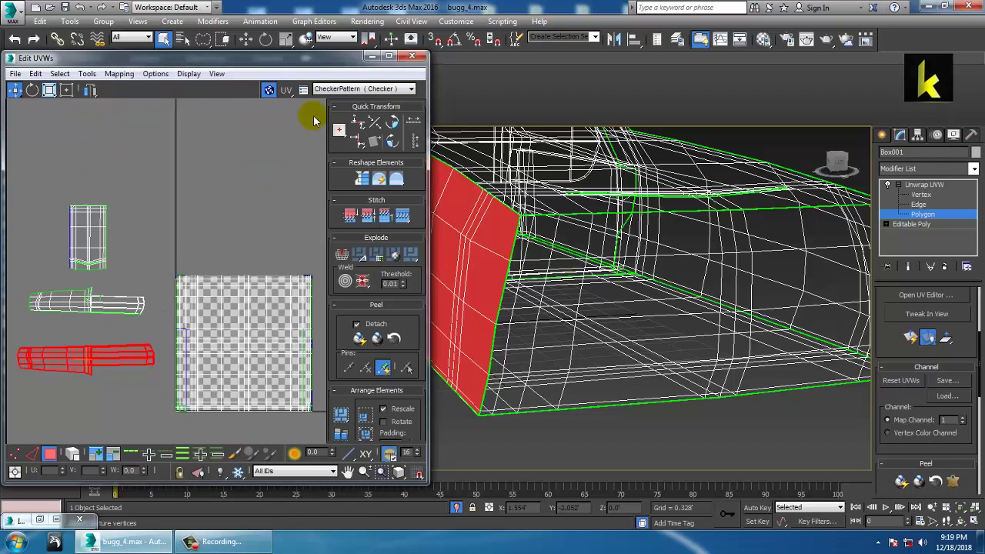
pyautogui.click(267, 91)
pyautogui.click(268, 92)
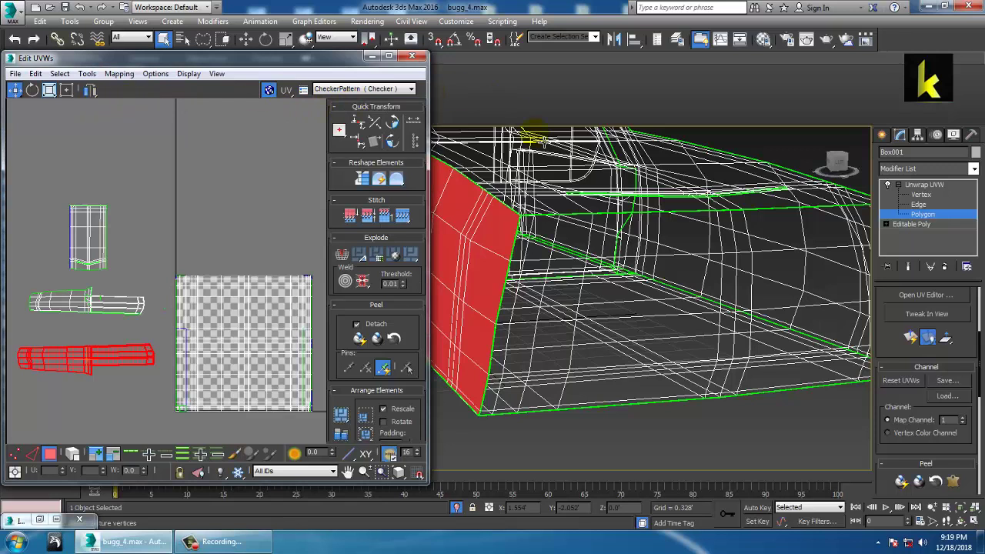
# Select the unmapped polygons in the checker tile and deselect the body's underside and rear floor.
pyautogui.keyDown('alt'); pyautogui.moveTo(670, 284); pyautogui.dragTo(644, 247, button='middle'); pyautogui.keyUp('alt')
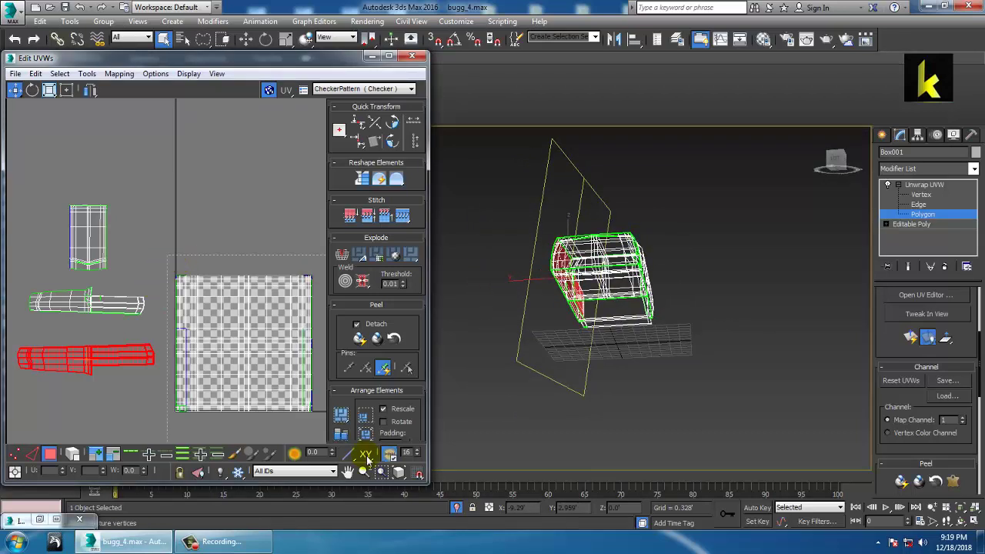
pyautogui.click(268, 382)
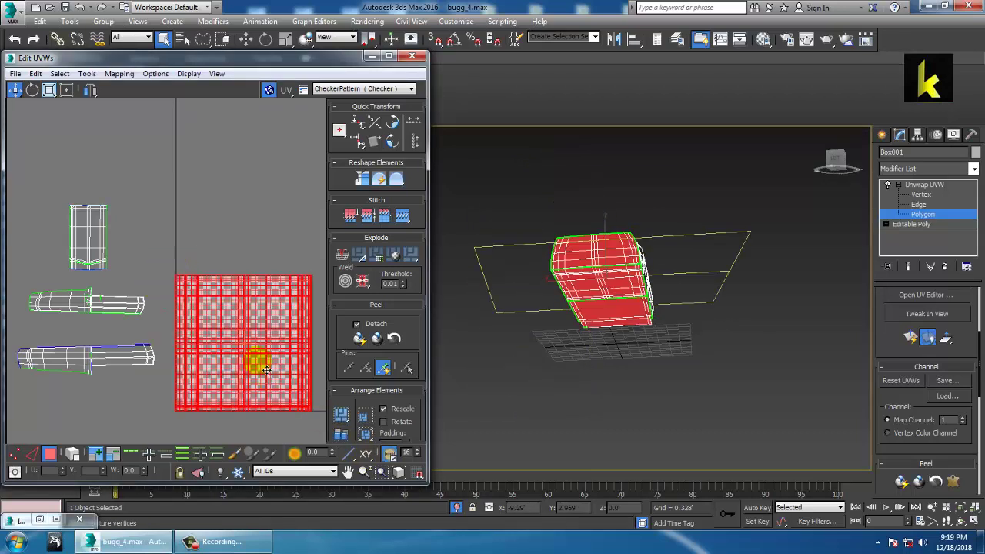
pyautogui.keyDown('alt'); pyautogui.moveTo(514, 267); pyautogui.dragTo(714, 271, button='middle'); pyautogui.keyUp('alt')
pyautogui.scroll(5, 635, 281)
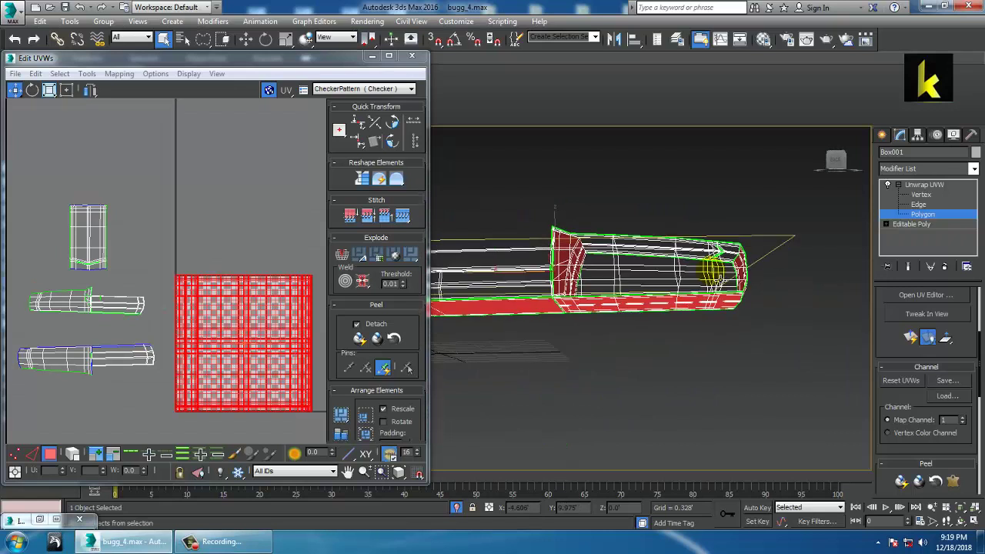
pyautogui.scroll(-4, 729, 362)
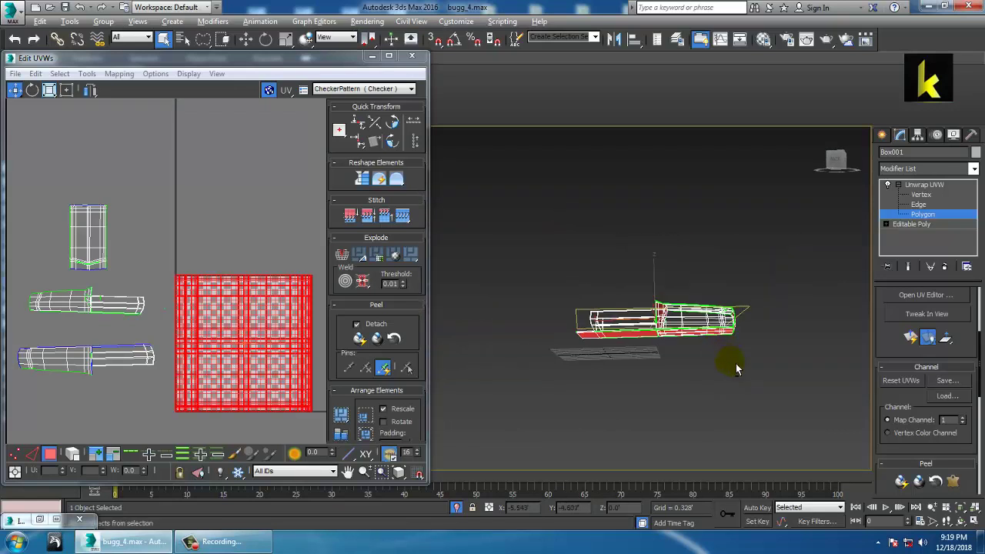
pyautogui.keyDown('alt'); pyautogui.moveTo(584, 260); pyautogui.dragTo(673, 363); pyautogui.keyUp('alt')
pyautogui.scroll(5, 672, 361)
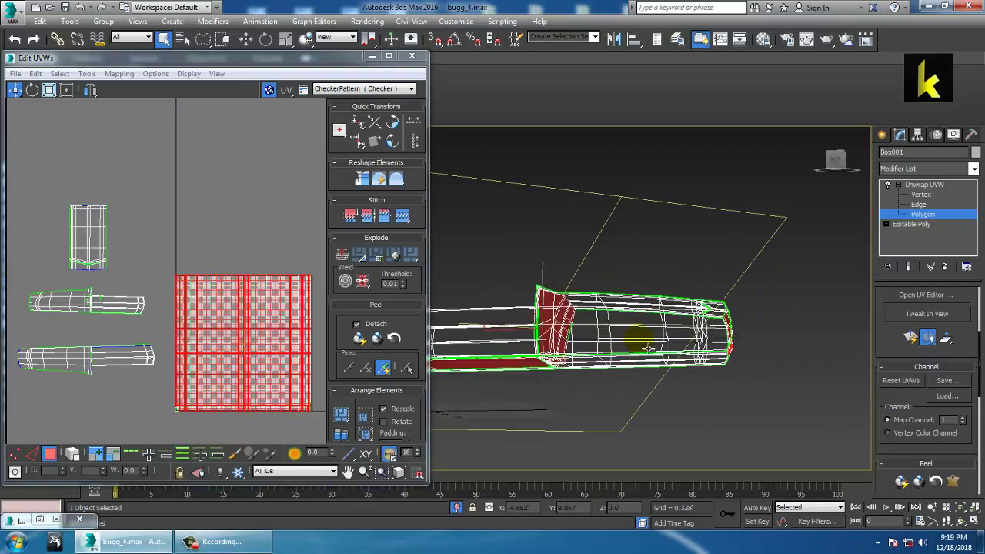
pyautogui.moveTo(646, 347)
pyautogui.keyDown('alt'); pyautogui.mouseDown(button='middle')
pyautogui.moveTo(613, 356)
pyautogui.moveTo(669, 357)
pyautogui.mouseUp(button='middle'); pyautogui.keyUp('alt')
pyautogui.scroll(-3, 654, 356)
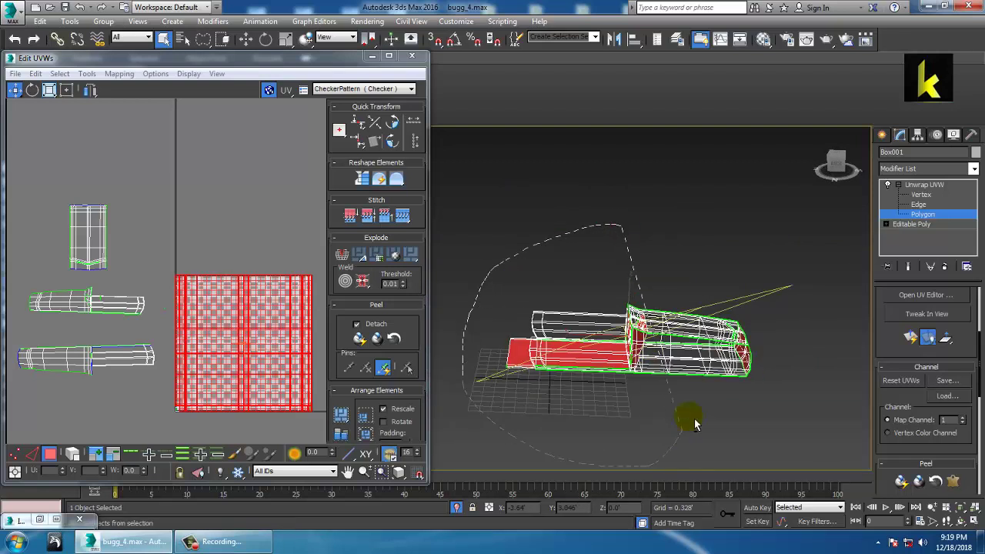
pyautogui.keyDown('alt'); pyautogui.moveTo(695, 424); pyautogui.dragTo(736, 295, button='middle'); pyautogui.keyUp('alt')
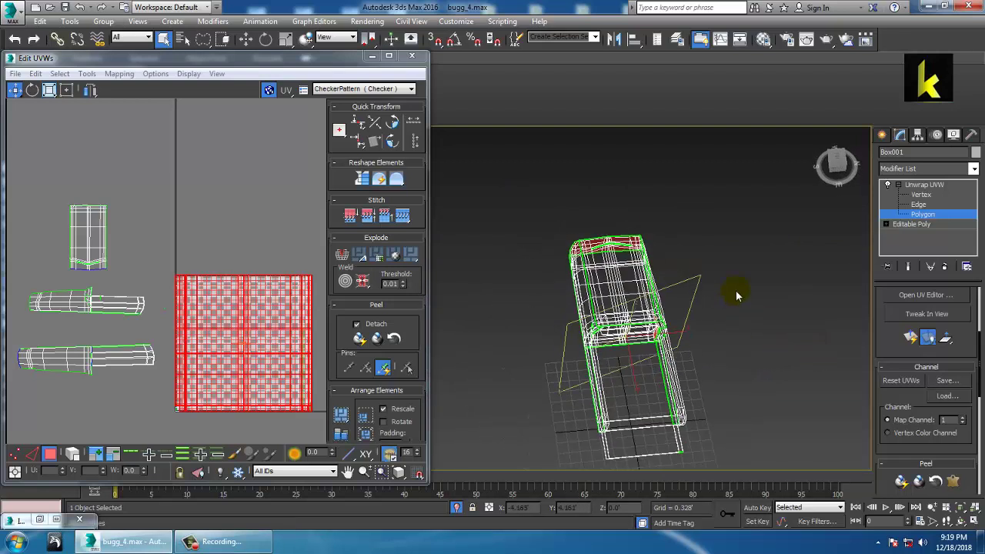
# Deselect the remaining cockpit bulkhead polygons, keeping only the body's front end face selected.
pyautogui.keyDown('alt'); pyautogui.moveTo(739, 339); pyautogui.dragTo(654, 314, button='middle'); pyautogui.keyUp('alt')
pyautogui.scroll(5, 654, 314)
pyautogui.keyDown('alt'); pyautogui.moveTo(615, 277); pyautogui.dragTo(690, 306, button='middle'); pyautogui.keyUp('alt')
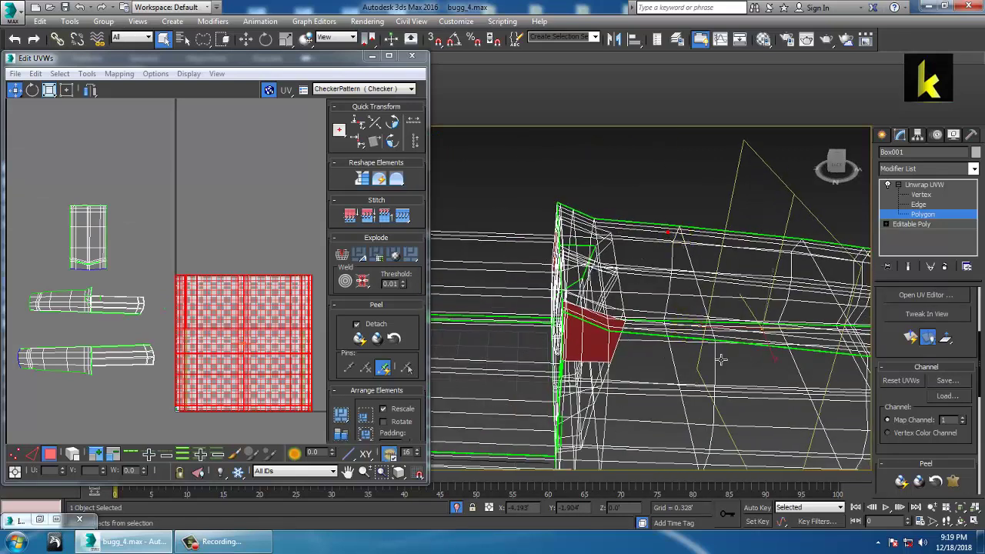
pyautogui.keyDown('alt'); pyautogui.moveTo(721, 359); pyautogui.dragTo(658, 264, button='middle'); pyautogui.keyUp('alt')
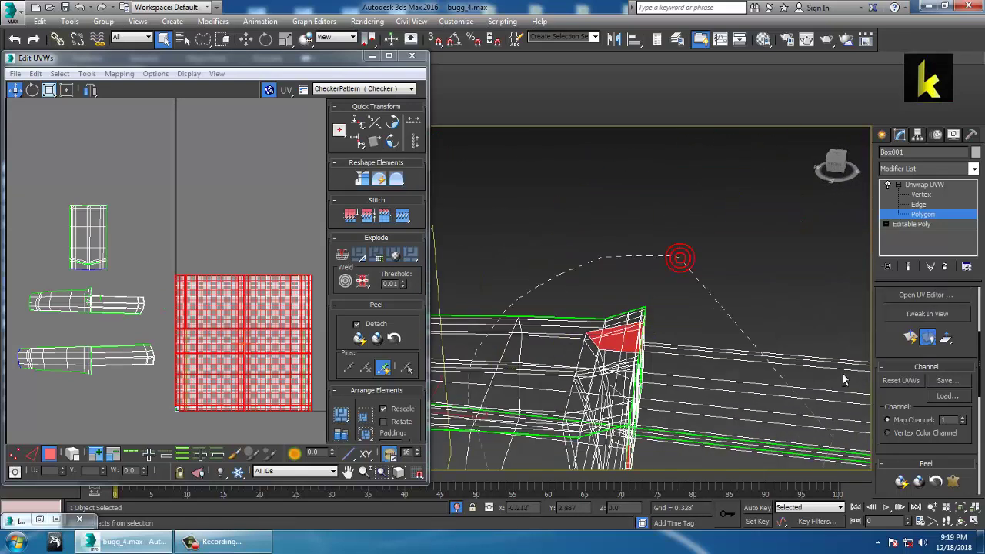
pyautogui.keyDown('alt'); pyautogui.moveTo(844, 380); pyautogui.dragTo(834, 339); pyautogui.keyUp('alt')
pyautogui.moveTo(639, 365)
pyautogui.mouseDown(button='middle')
pyautogui.moveTo(652, 279)
pyautogui.moveTo(623, 316)
pyautogui.moveTo(677, 271)
pyautogui.moveTo(624, 238)
pyautogui.moveTo(605, 277)
pyautogui.moveTo(648, 307)
pyautogui.mouseUp(button='middle')
pyautogui.scroll(-5, 652, 279)
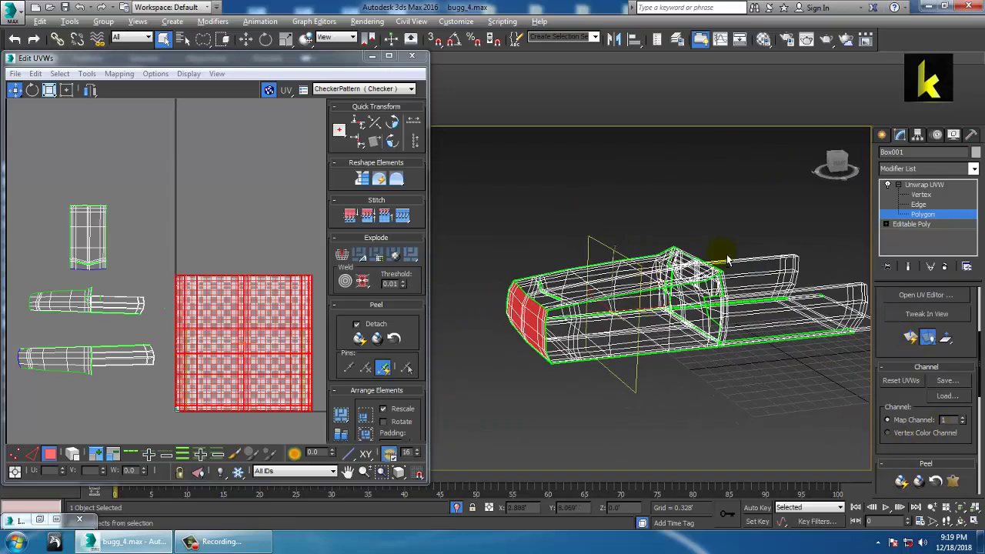
# Planar-map the body's front end face aligned to the X axis and reproject it with Quick Planar Map.
pyautogui.keyDown('alt'); pyautogui.moveTo(729, 260); pyautogui.dragTo(710, 232, button='middle'); pyautogui.keyUp('alt')
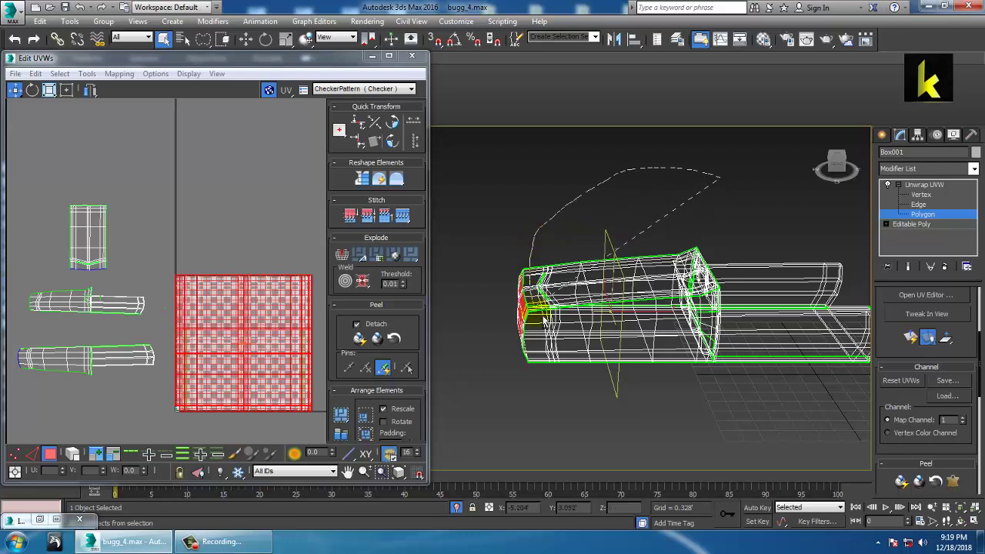
pyautogui.keyDown('alt'); pyautogui.moveTo(816, 235); pyautogui.dragTo(552, 180, button='middle'); pyautogui.keyUp('alt')
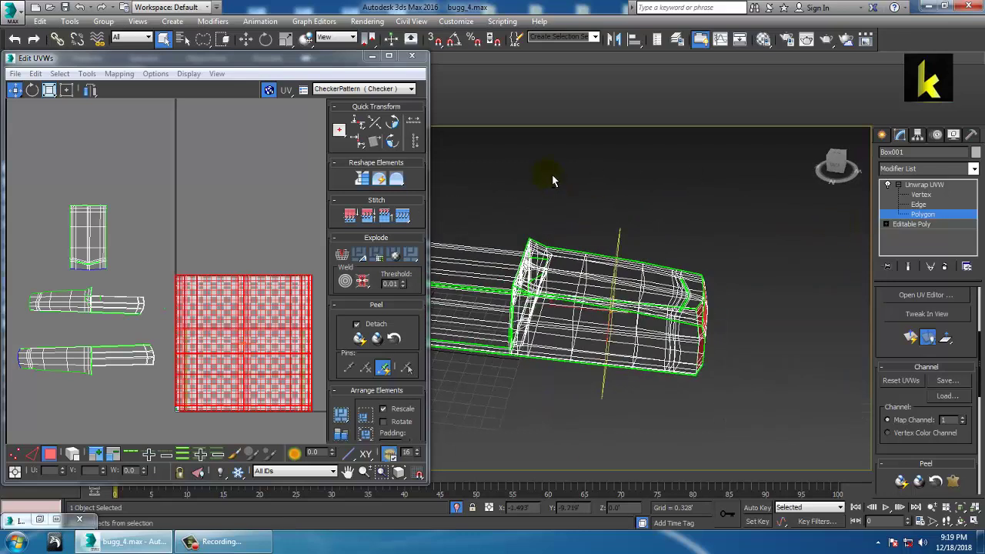
pyautogui.keyDown('alt'); pyautogui.moveTo(723, 285); pyautogui.dragTo(715, 271, button='middle'); pyautogui.keyUp('alt')
pyautogui.scroll(-5, 910, 457)
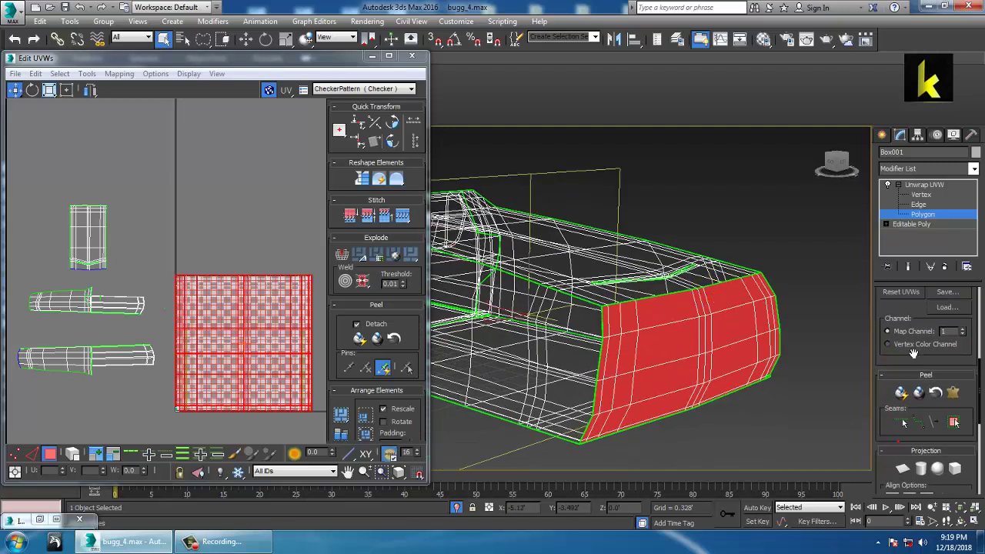
pyautogui.click(903, 384)
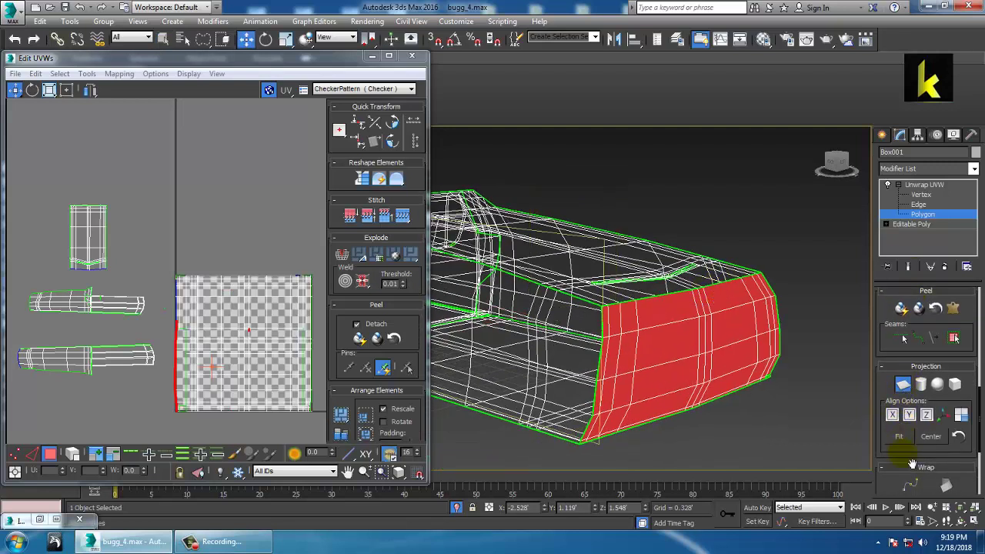
pyautogui.click(902, 436)
pyautogui.click(908, 415)
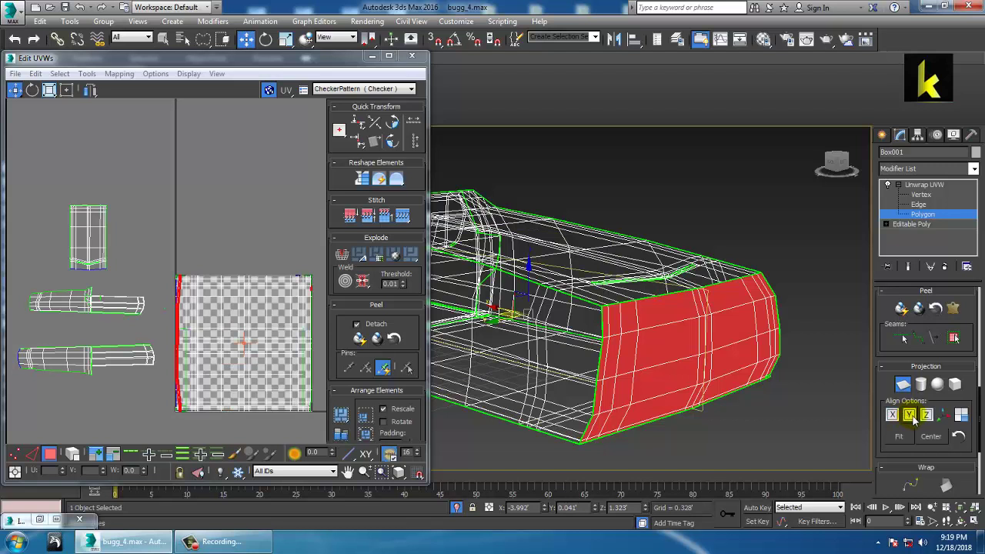
pyautogui.click(926, 416)
pyautogui.click(893, 416)
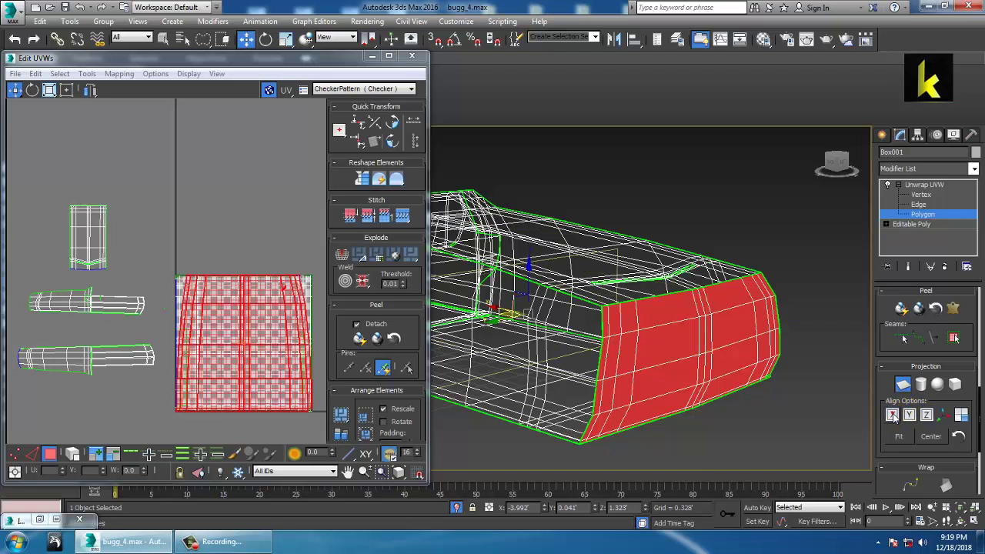
pyautogui.scroll(5, 890, 329)
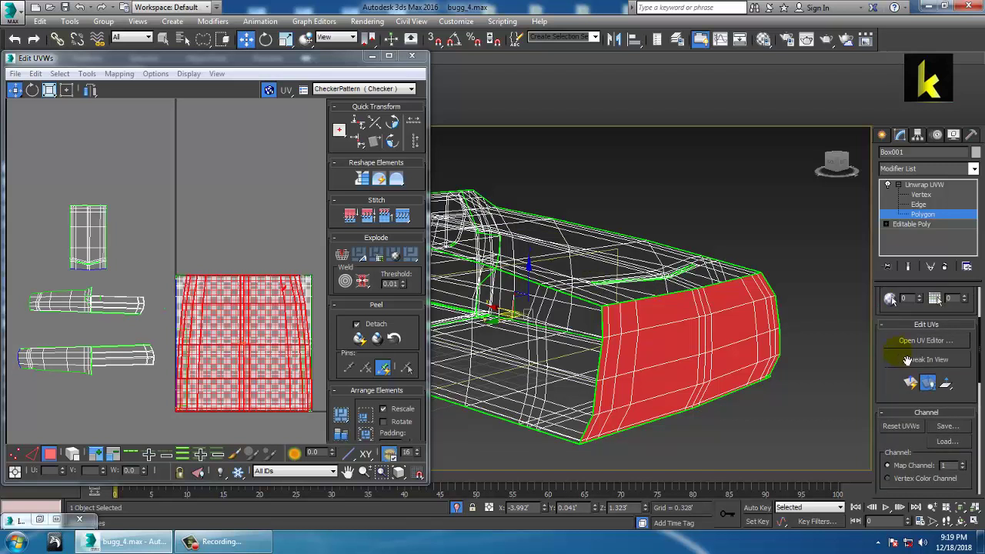
pyautogui.click(910, 382)
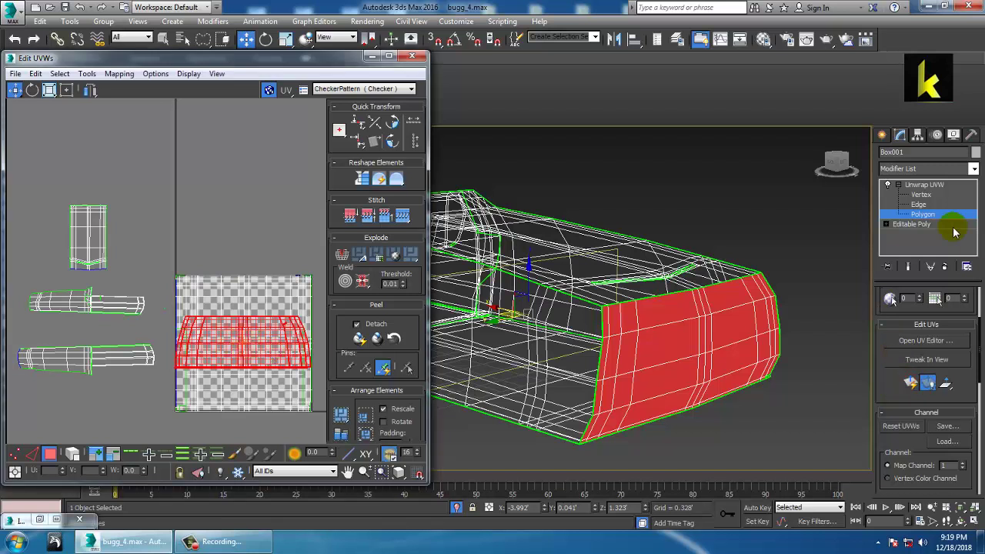
# Close the projection, return to polygon level and move the front face's UV shell out of the checker tile, below the two side shells.
pyautogui.click(925, 188)
pyautogui.click(927, 214)
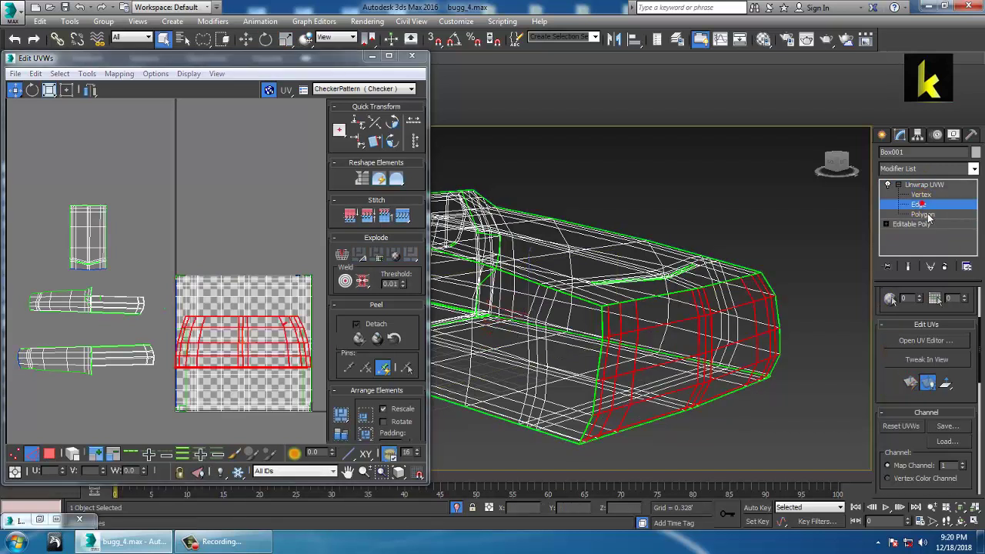
pyautogui.moveTo(238, 352); pyautogui.dragTo(66, 411)
pyautogui.moveTo(65, 368); pyautogui.dragTo(113, 306, button='middle')
pyautogui.scroll(-3, 113, 305)
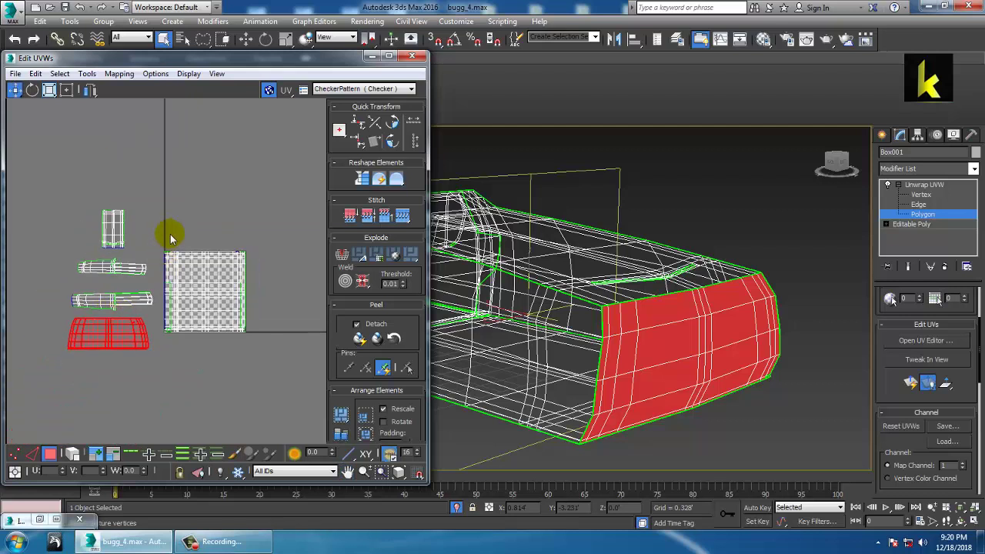
# Select the remaining unmapped polygons in the checker tile and move their UVs out of it, above the hood shell.
pyautogui.click(196, 286)
pyautogui.moveTo(206, 298); pyautogui.dragTo(43, 142)
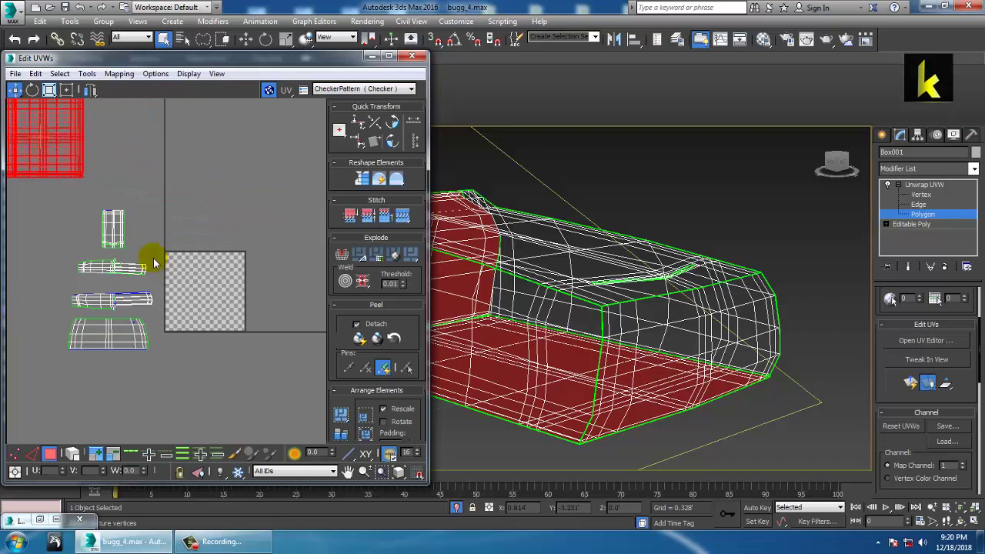
pyautogui.moveTo(153, 259); pyautogui.dragTo(178, 289, button='middle')
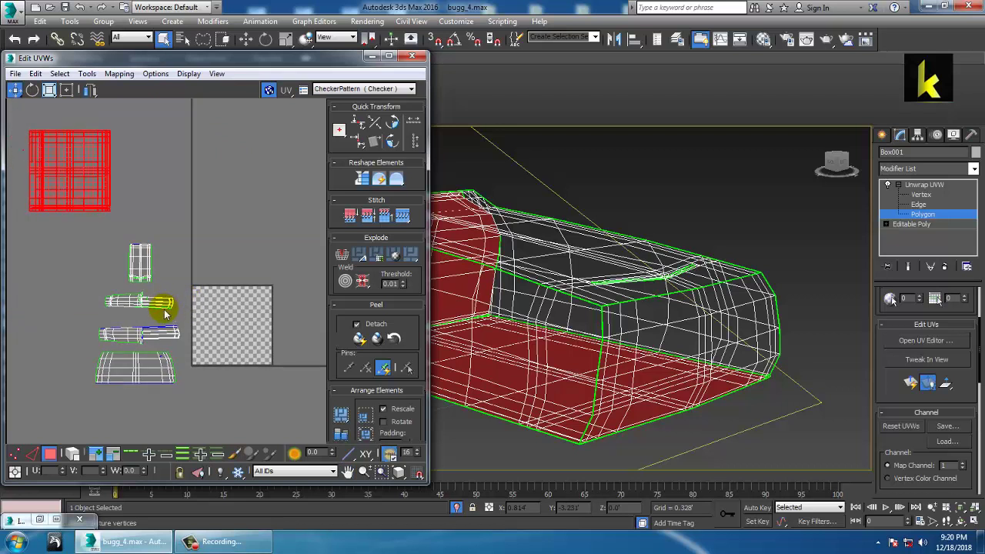
pyautogui.keyDown('alt'); pyautogui.moveTo(576, 250); pyautogui.dragTo(501, 290, button='middle'); pyautogui.keyUp('alt')
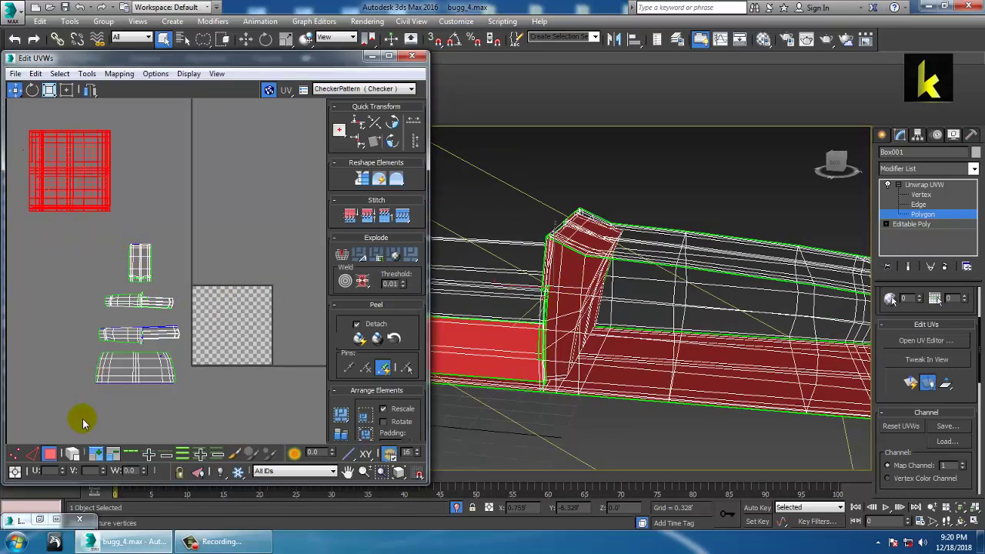
# Select the front face's UV shell and scale it down uniformly in proportion to the side shells.
pyautogui.moveTo(82, 418); pyautogui.dragTo(206, 354)
pyautogui.scroll(2, 165, 343)
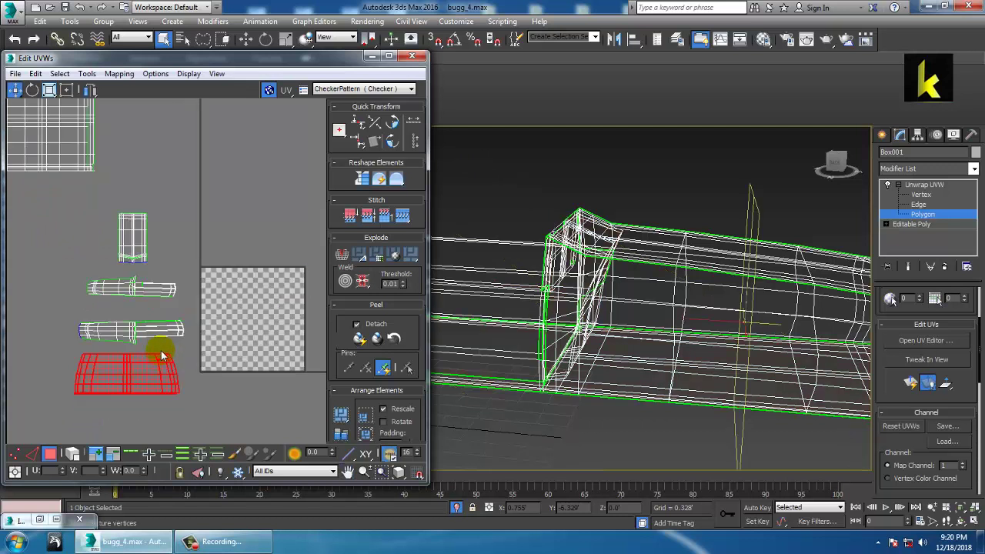
pyautogui.click(48, 90)
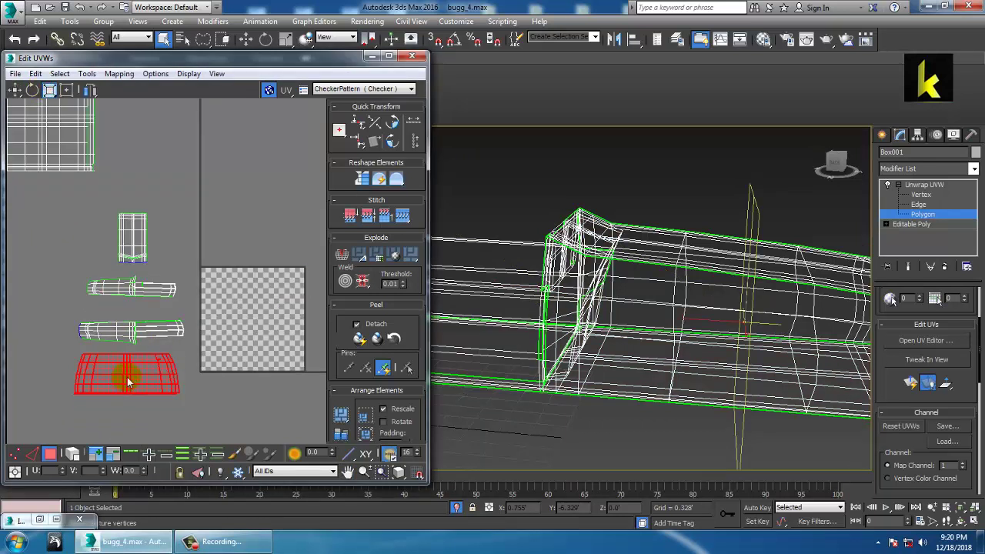
pyautogui.moveTo(128, 381); pyautogui.dragTo(161, 423)
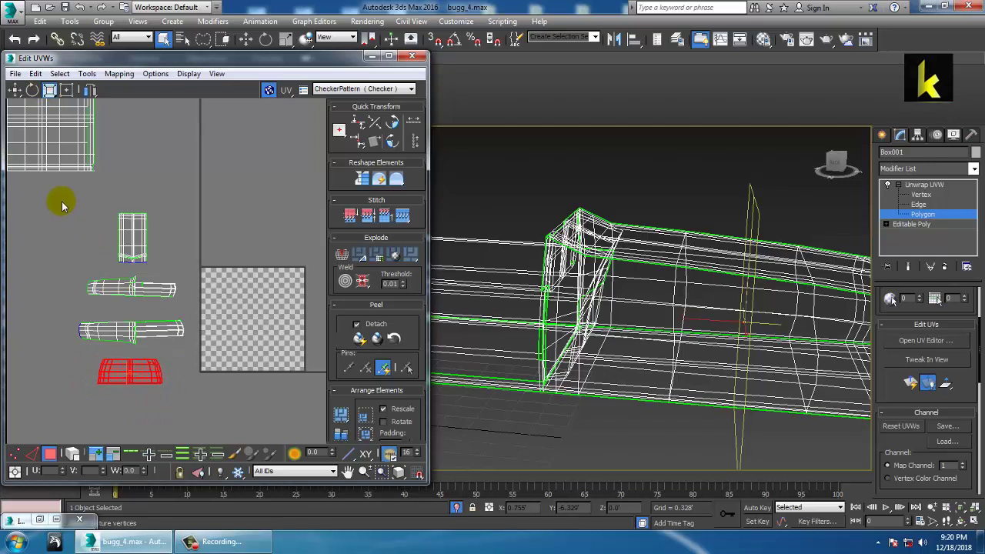
# Scale the hood, both side and front face shells down together and move them into the checker tile.
pyautogui.moveTo(226, 431); pyautogui.dragTo(225, 430)
pyautogui.moveTo(136, 297); pyautogui.dragTo(162, 339)
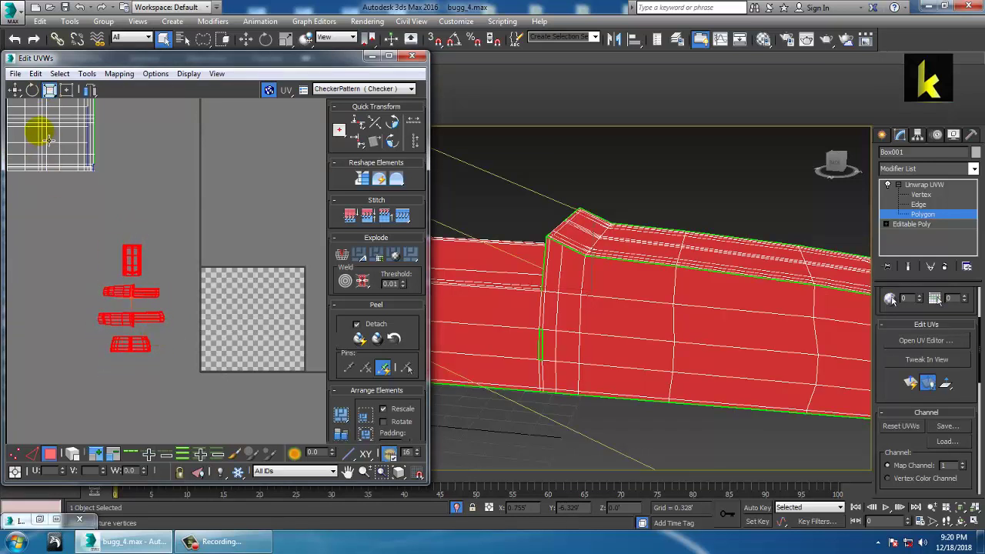
pyautogui.click(15, 91)
pyautogui.moveTo(130, 293); pyautogui.dragTo(254, 323)
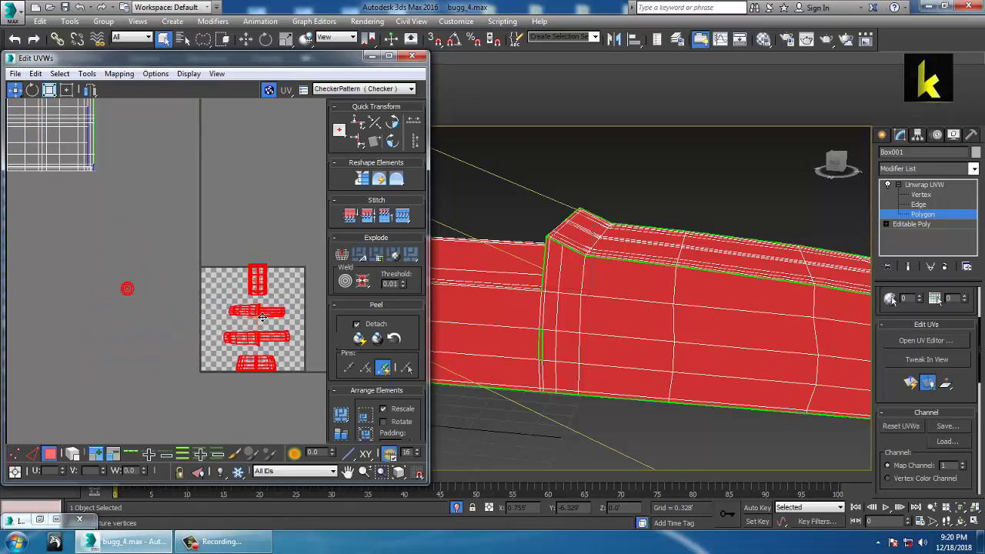
pyautogui.scroll(3, 246, 319)
pyautogui.moveTo(274, 332); pyautogui.dragTo(152, 302, button='middle')
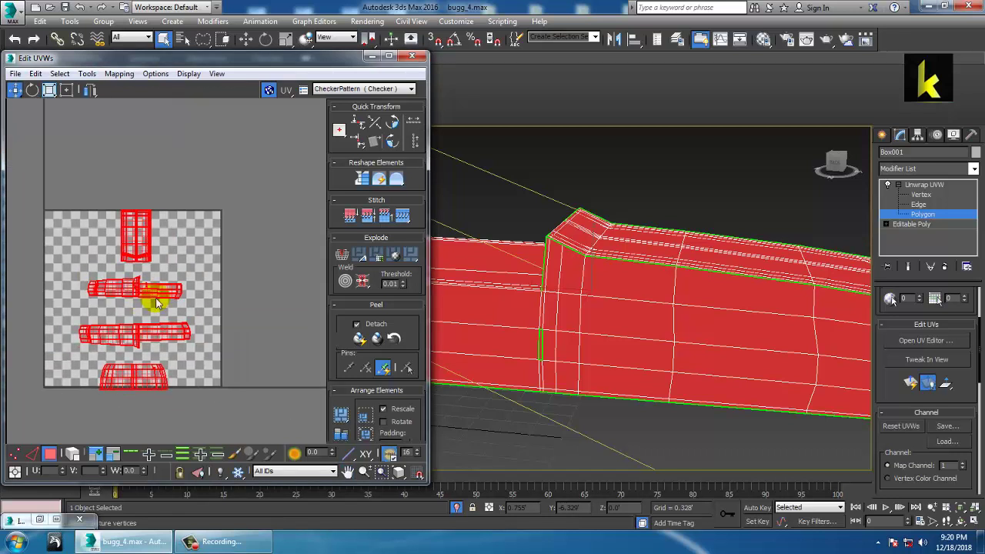
pyautogui.scroll(2, 153, 300)
# Move the hood's UV shell down slightly inside the checker tile and select the first side's shell.
pyautogui.click(137, 220)
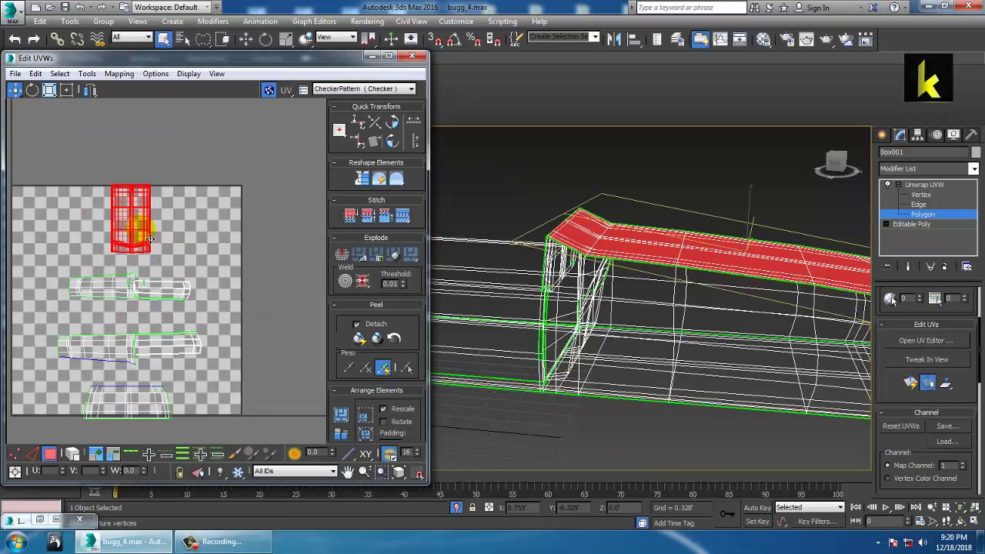
pyautogui.moveTo(146, 229); pyautogui.dragTo(145, 243)
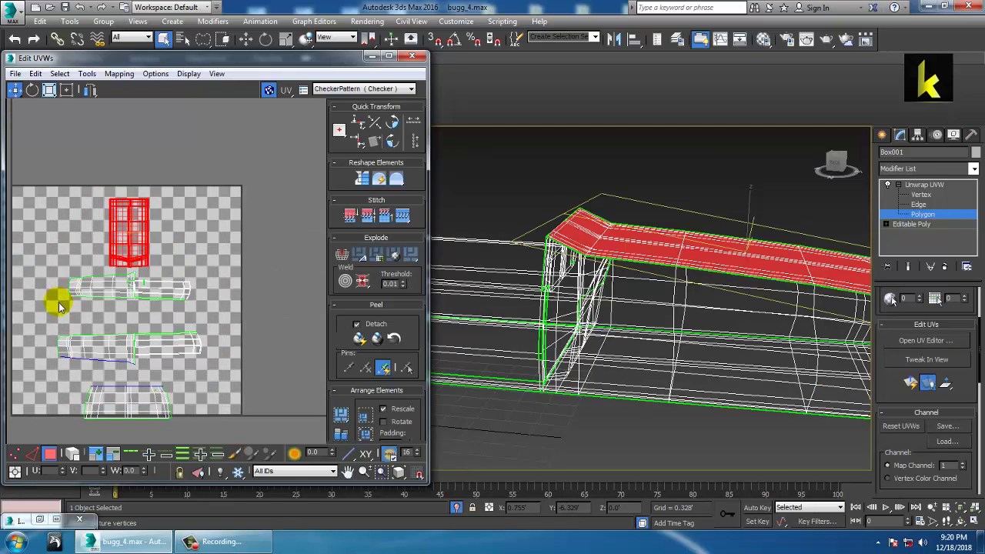
pyautogui.moveTo(214, 277); pyautogui.dragTo(214, 279)
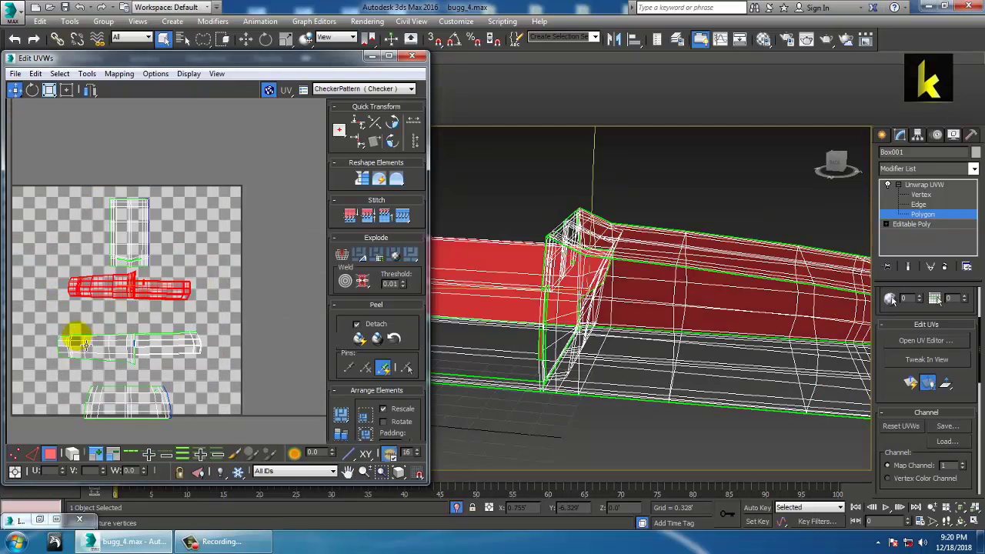
# Move the second side's UV shell up closer to the first side's shell and scale it down to the same length.
pyautogui.moveTo(36, 319); pyautogui.dragTo(231, 375)
pyautogui.moveTo(158, 360); pyautogui.dragTo(162, 343)
pyautogui.scroll(2, 154, 347)
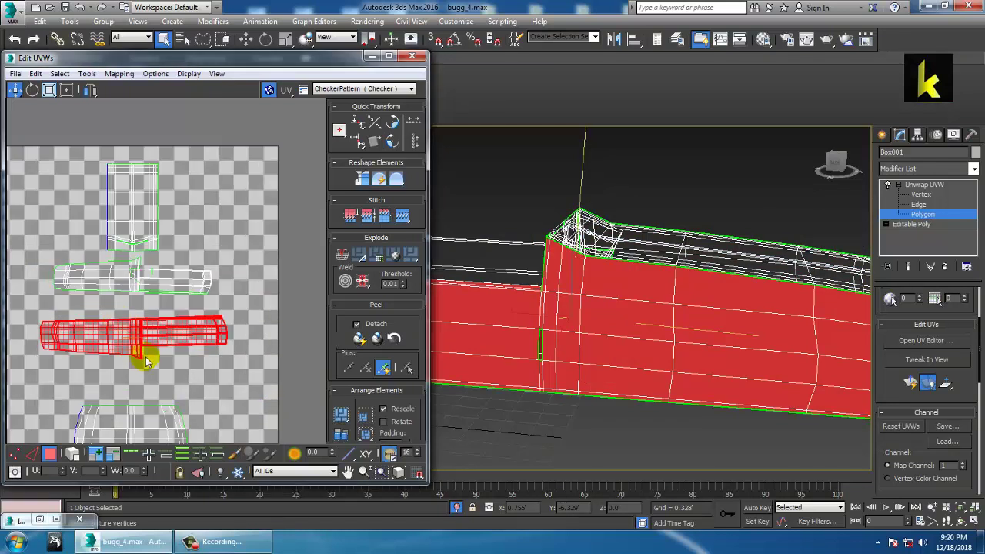
pyautogui.click(49, 90)
pyautogui.moveTo(143, 341); pyautogui.dragTo(154, 359)
pyautogui.moveTo(154, 359); pyautogui.dragTo(154, 290, button='middle')
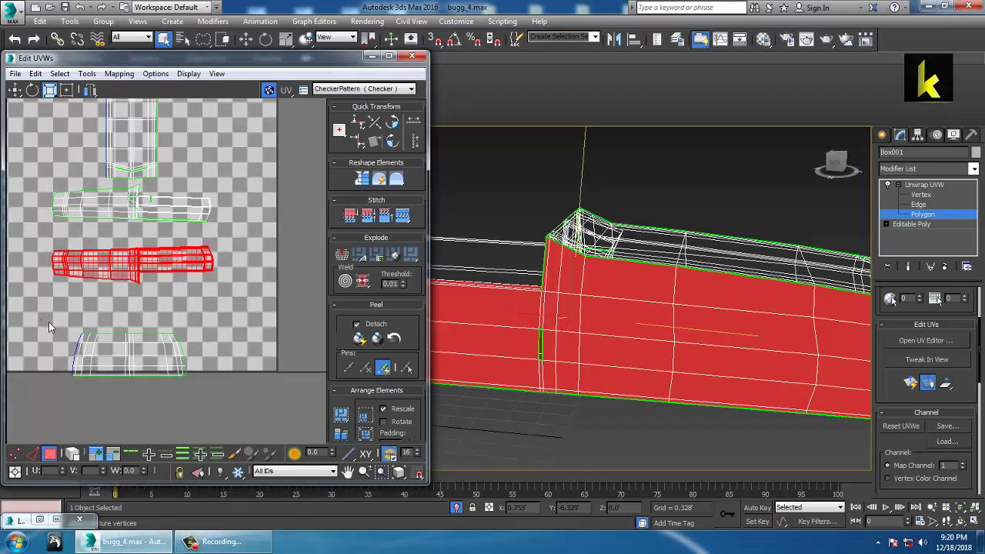
# Scale the front face's UV shell down slightly and move it up so it lies fully inside the checker tile.
pyautogui.click(150, 361)
pyautogui.moveTo(151, 362); pyautogui.dragTo(148, 341)
pyautogui.click(15, 90)
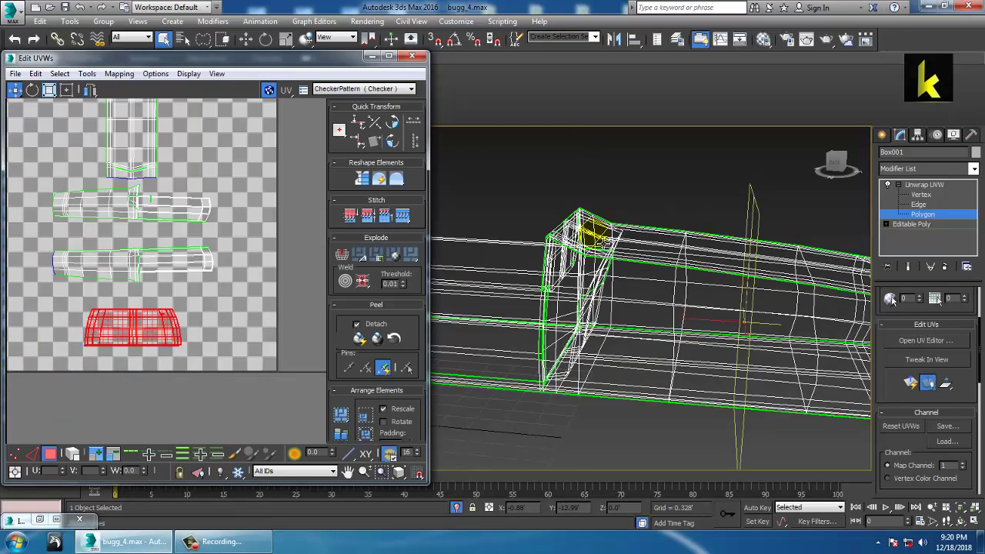
# Render the UV template at 2048 x 2048 and move the rendered map clear of the UV editor.
pyautogui.keyDown('alt'); pyautogui.moveTo(606, 242); pyautogui.dragTo(674, 257, button='middle'); pyautogui.keyUp('alt')
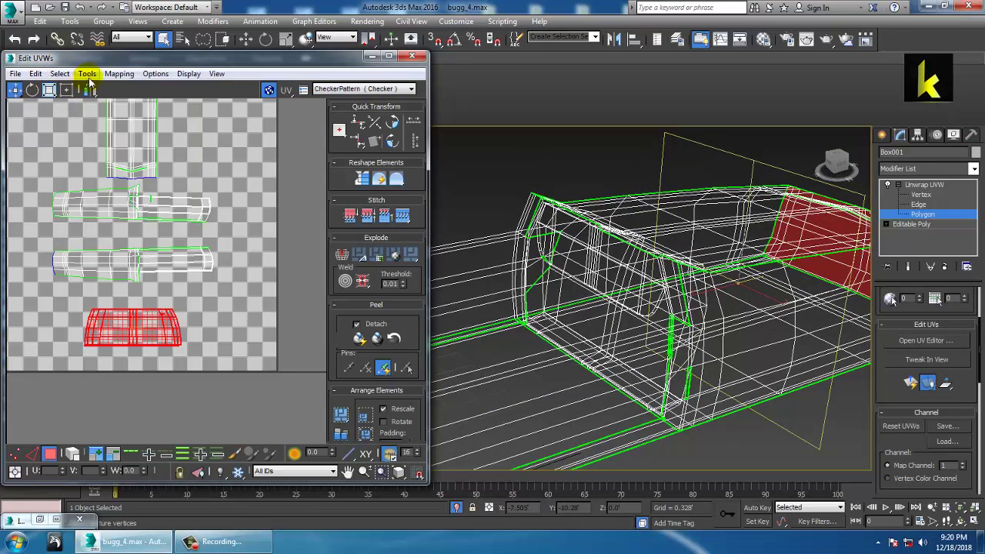
pyautogui.click(87, 74)
pyautogui.click(135, 303)
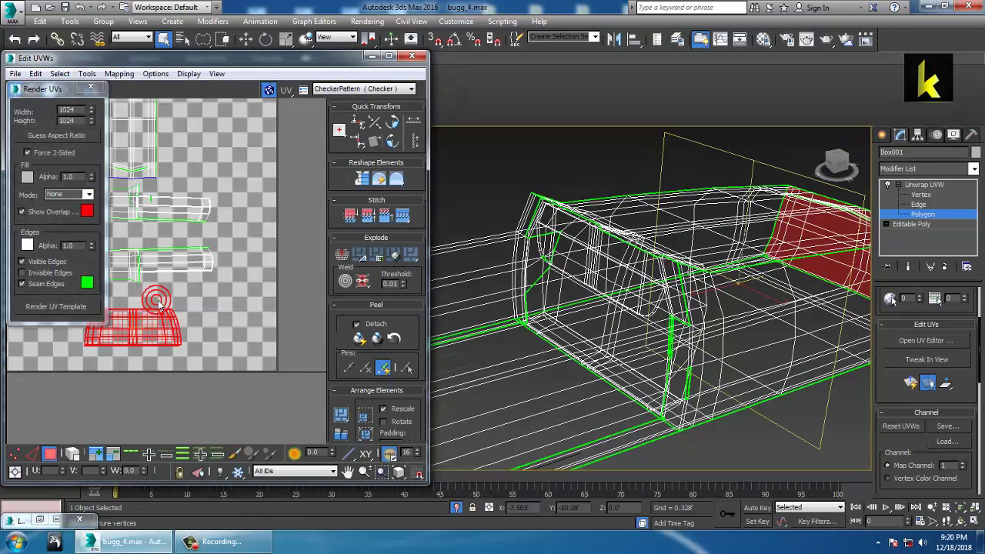
pyautogui.click(83, 109)
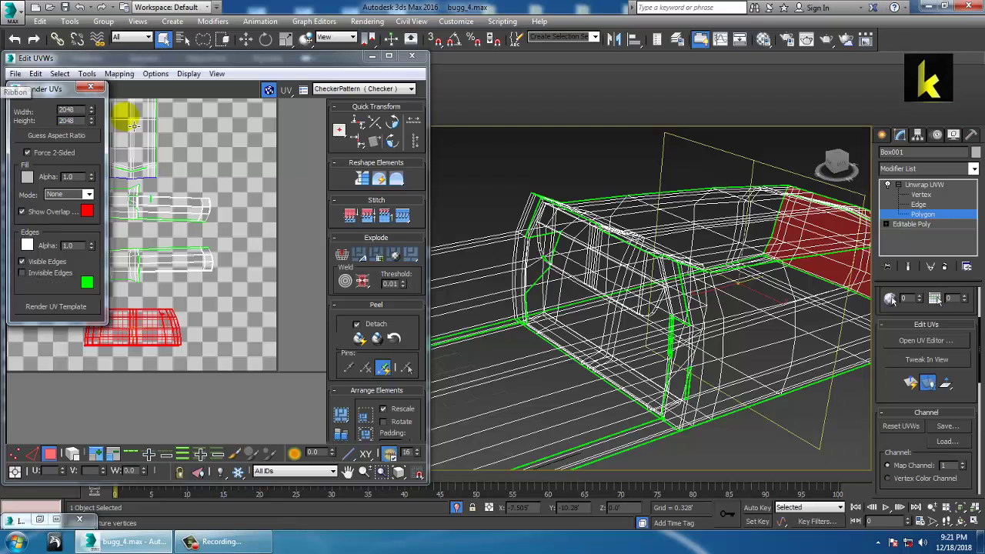
pyautogui.click(60, 306)
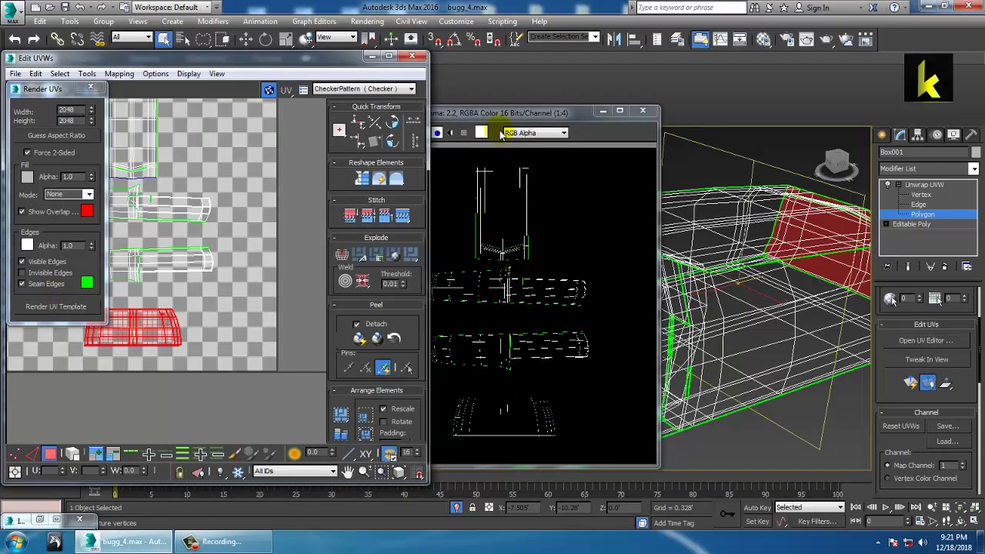
pyautogui.click(496, 118)
pyautogui.moveTo(475, 117); pyautogui.dragTo(609, 83)
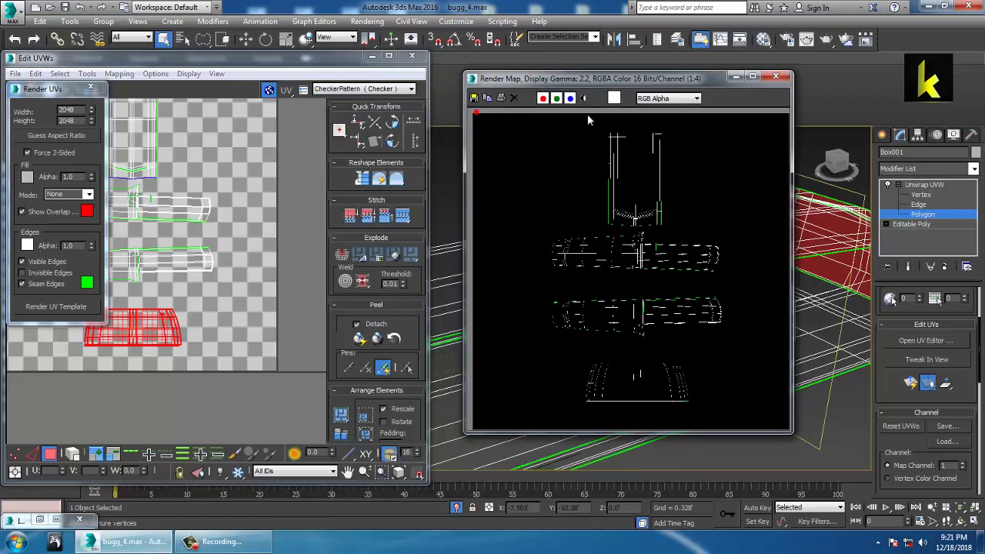
# Start saving the rendered UV template and create and open a Desktop folder named "buggie uv" for it.
pyautogui.click(485, 100)
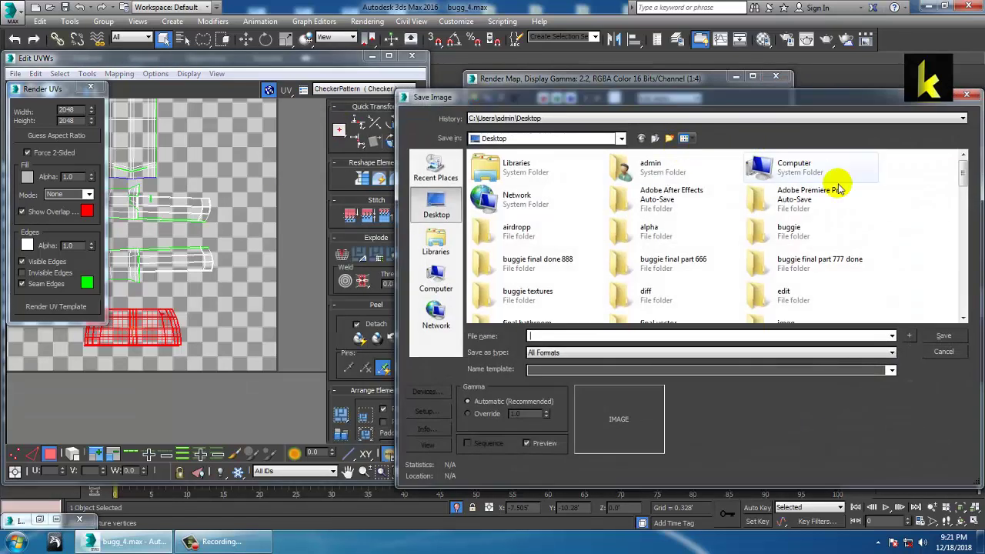
pyautogui.click(669, 138)
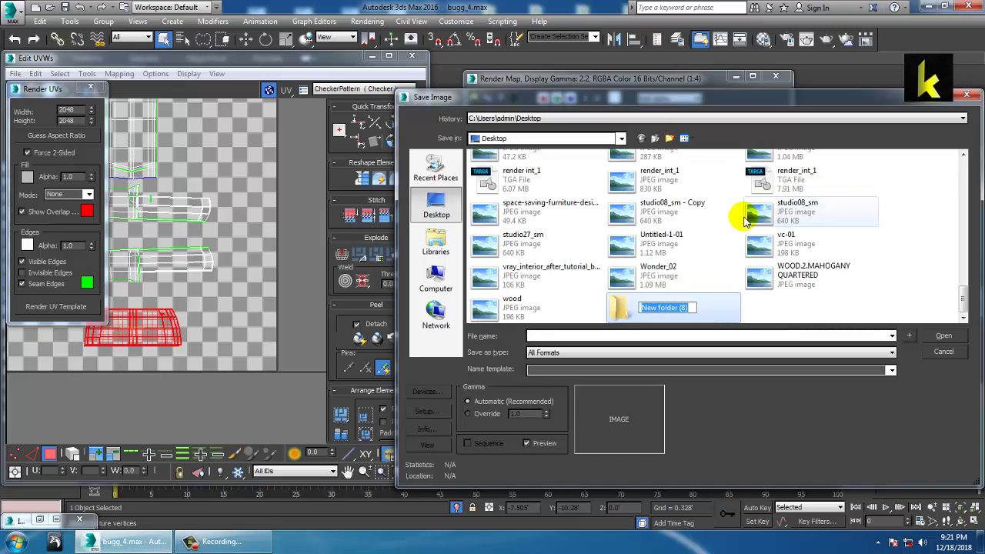
pyautogui.write('bug')
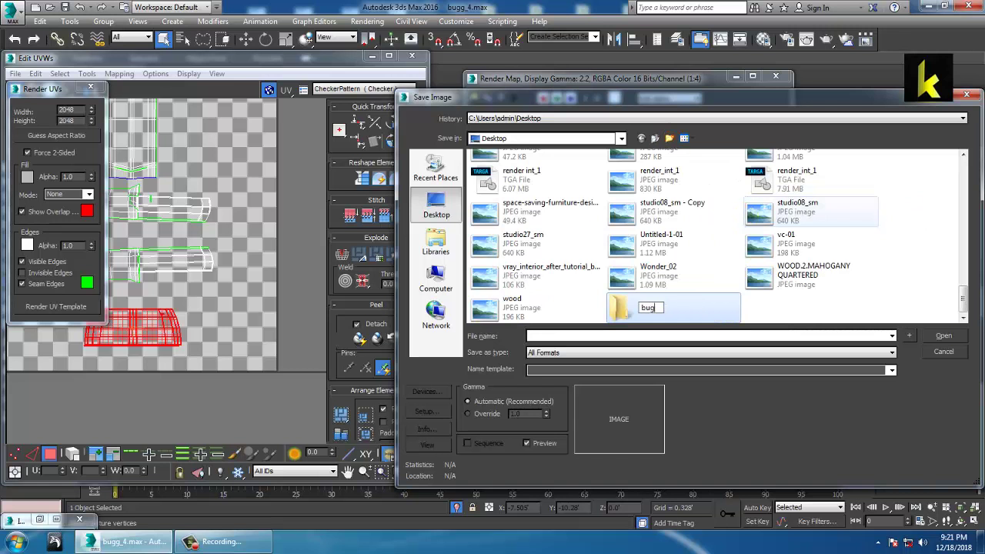
pyautogui.write('gie uv')
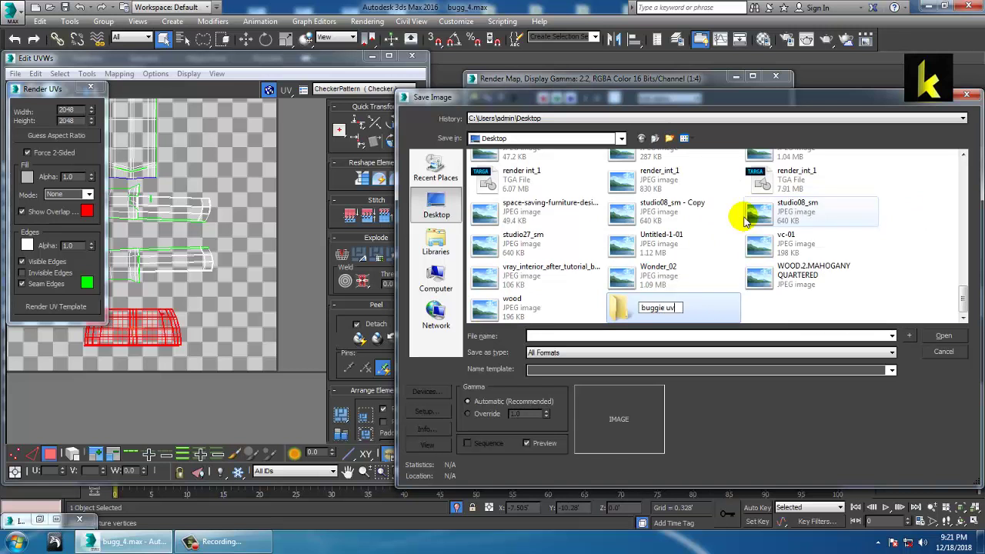
pyautogui.press('Return')
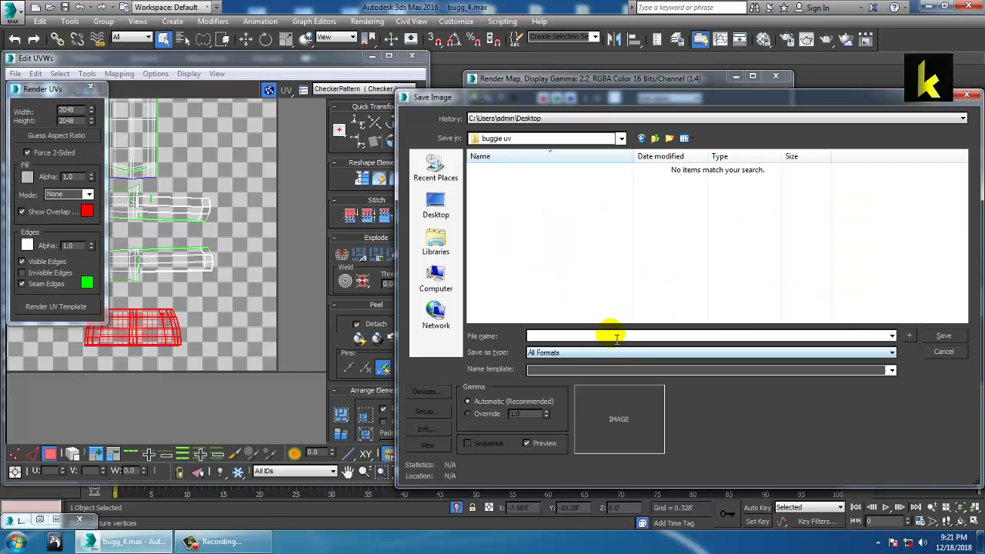
# Save the rendered UV template as a JPEG file named 1 in the "buggie uv" folder at quality 100.
pyautogui.press('Tab')
pyautogui.press('j')
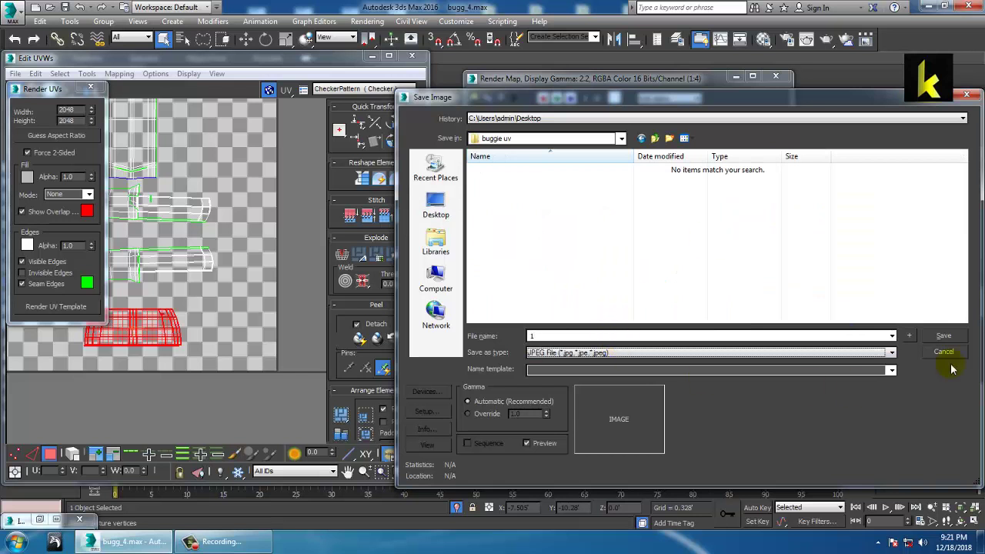
pyautogui.click(950, 334)
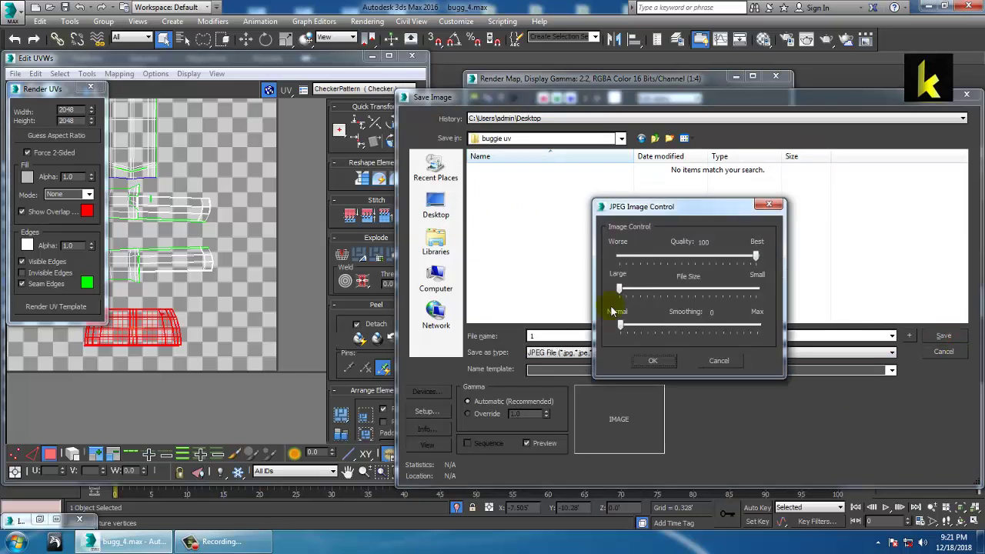
pyautogui.click(652, 361)
# Launch Adobe Photoshop CC 2015 and bring it to the foreground.
pyautogui.click(15, 542)
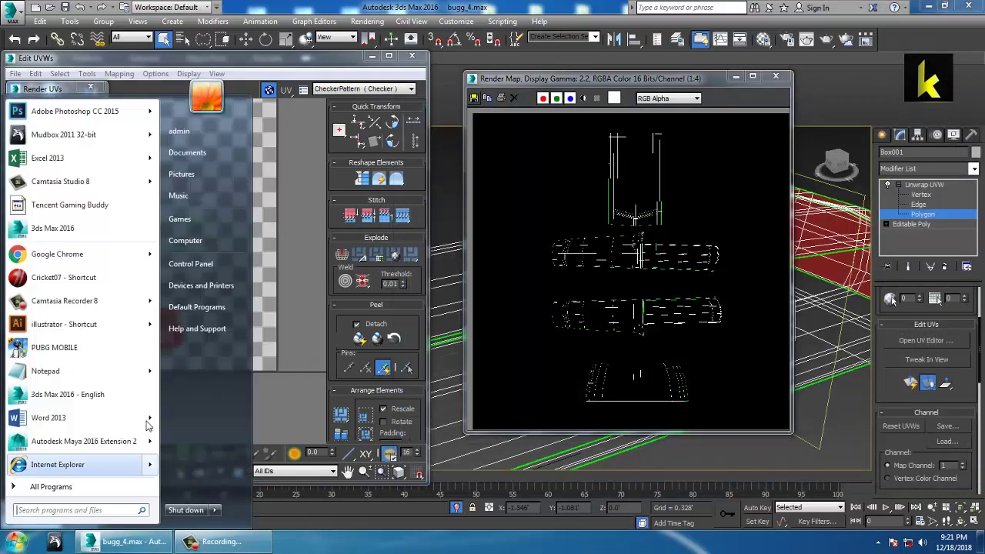
pyautogui.click(86, 114)
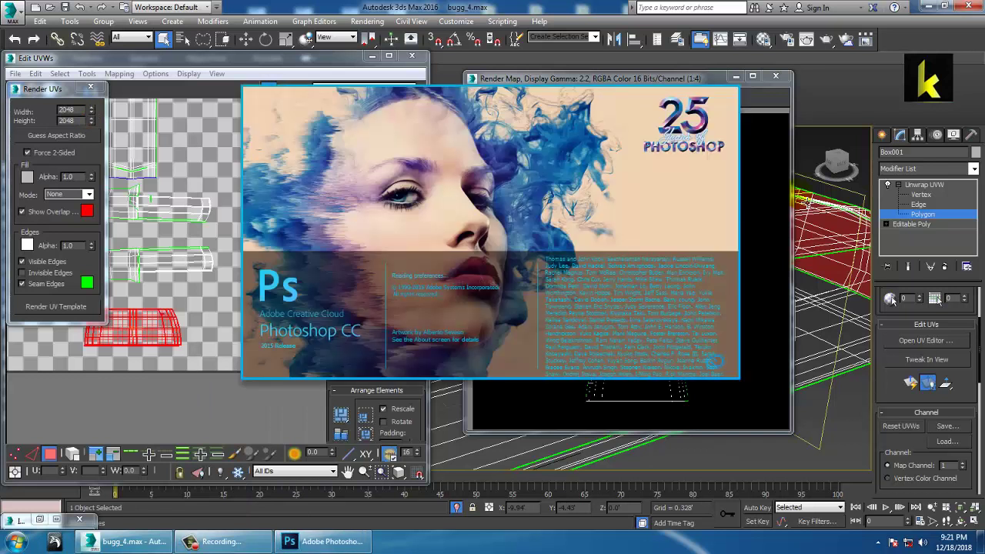
pyautogui.click(930, 7)
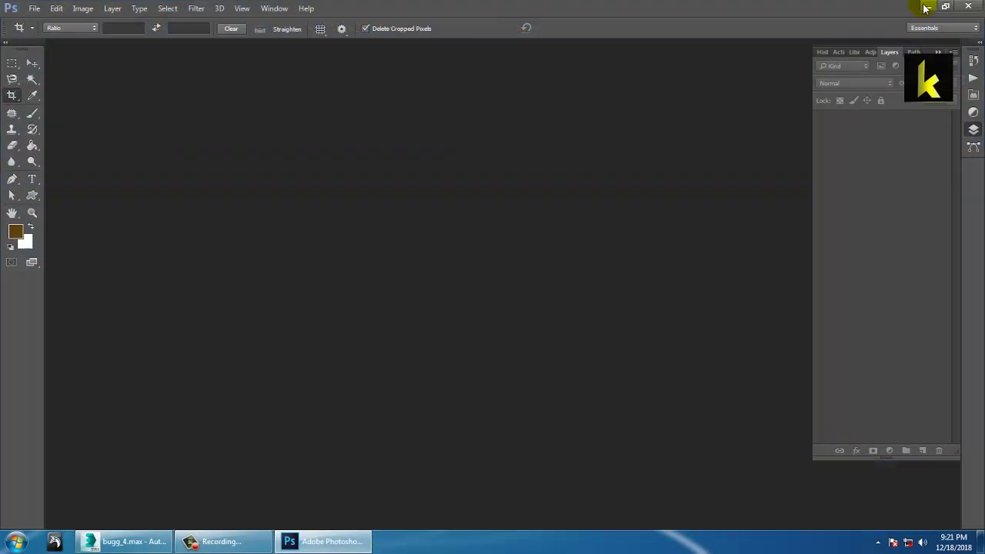
# Open the UV template image 1 from the "buggie uv" folder on the Desktop.
pyautogui.doubleClick(175, 176)
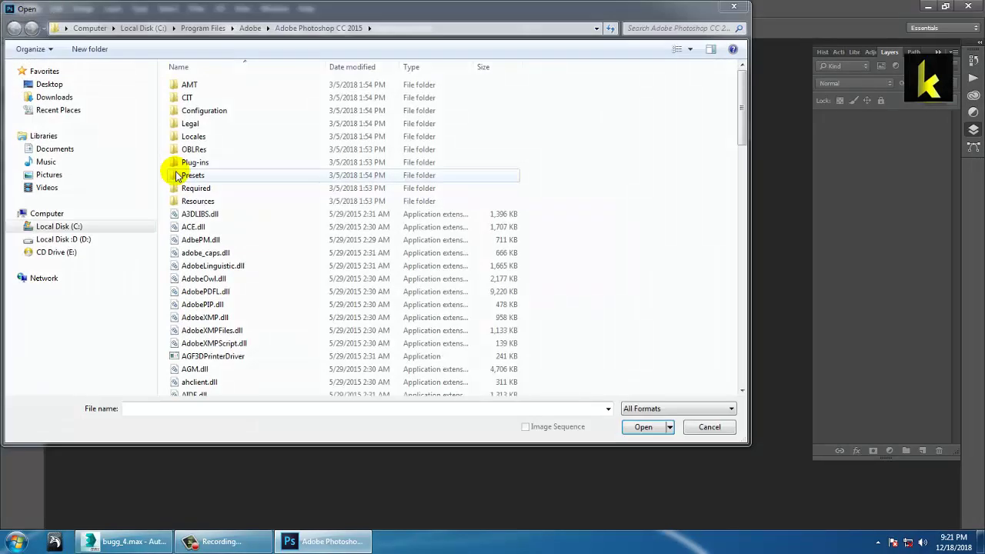
pyautogui.click(48, 85)
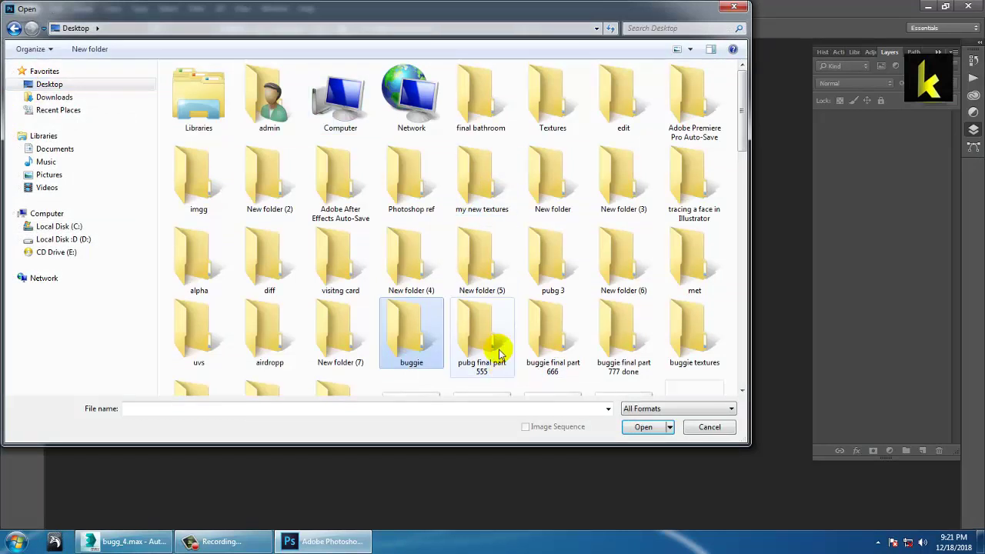
pyautogui.scroll(-5, 282, 347)
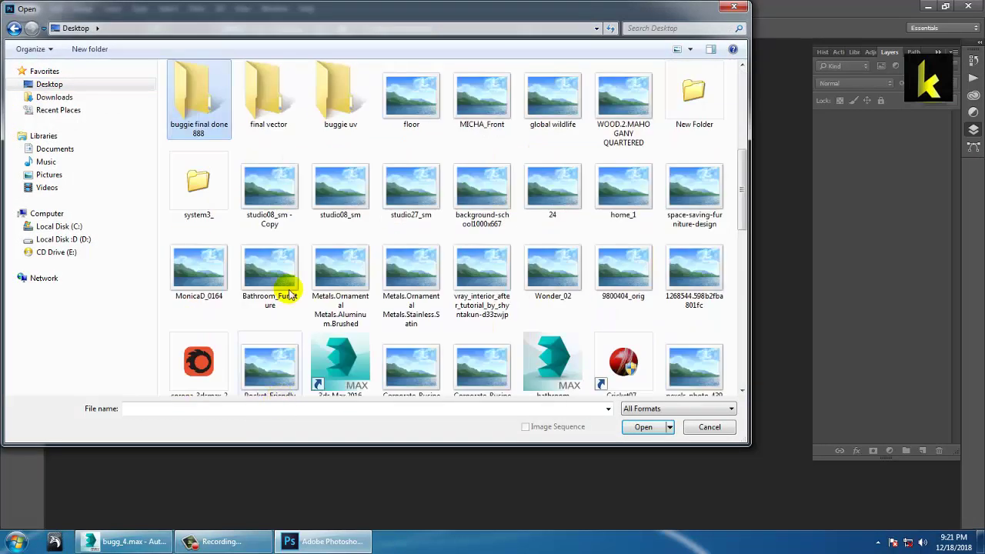
pyautogui.doubleClick(339, 116)
pyautogui.click(198, 100)
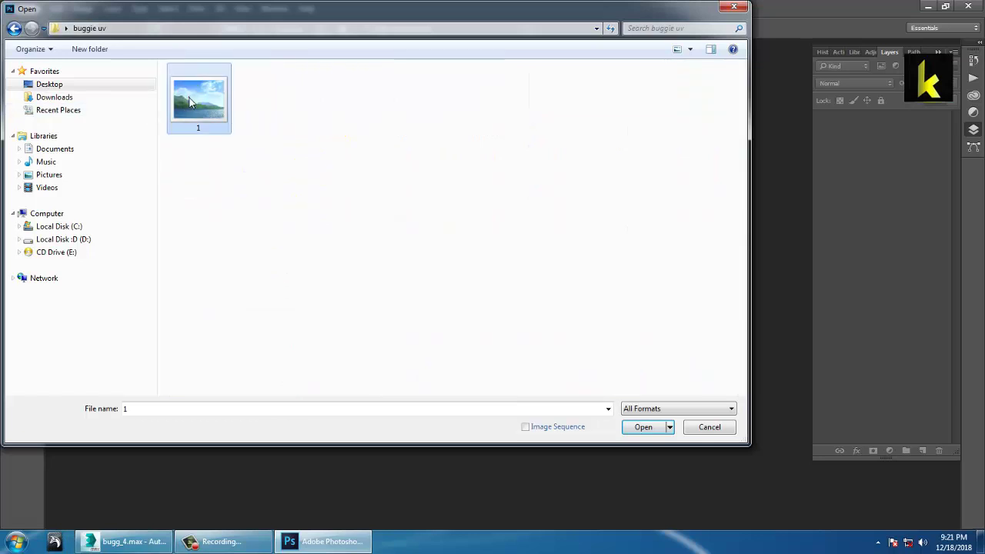
pyautogui.doubleClick(194, 99)
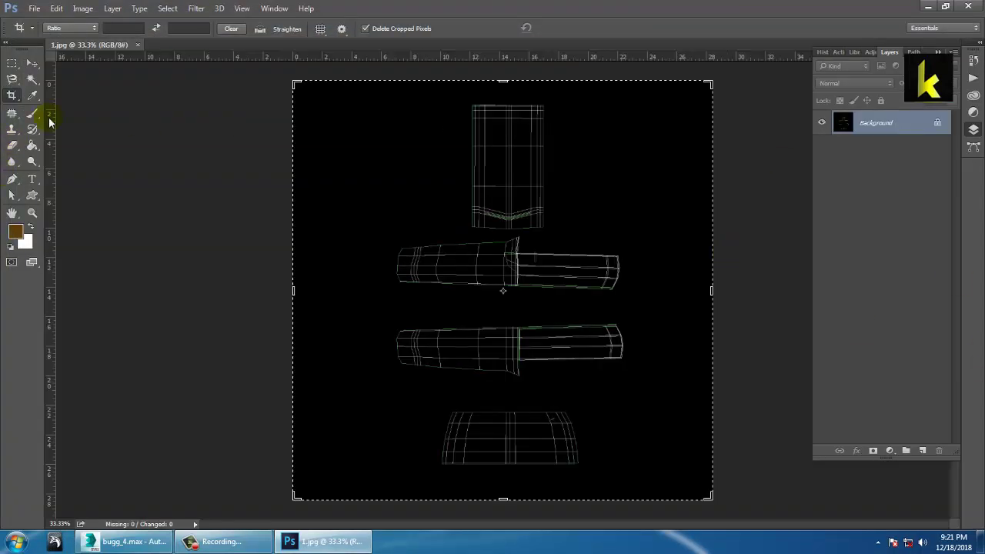
# Convert the template's locked background into a regular layer with the default name and add a new empty layer above it.
pyautogui.click(32, 62)
pyautogui.doubleClick(874, 122)
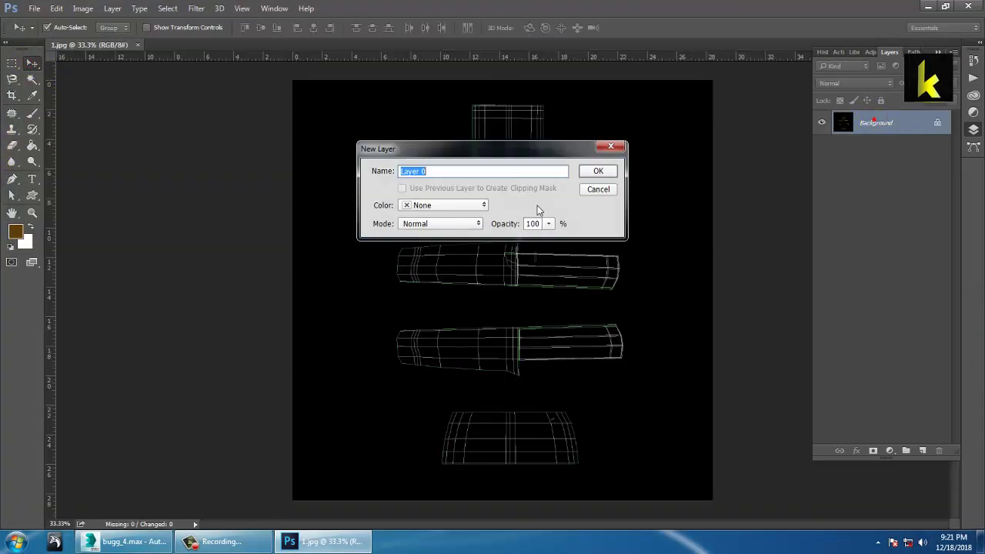
pyautogui.click(598, 171)
pyautogui.click(923, 451)
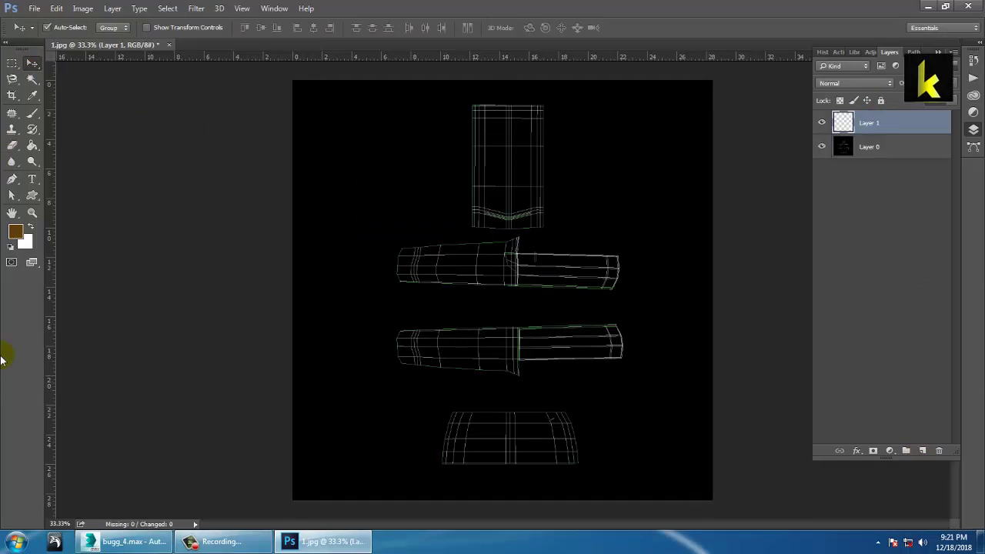
# Fill the new layer with a lighter brown foreground colour and set its blend mode to Screen.
pyautogui.click(13, 238)
pyautogui.click(761, 157)
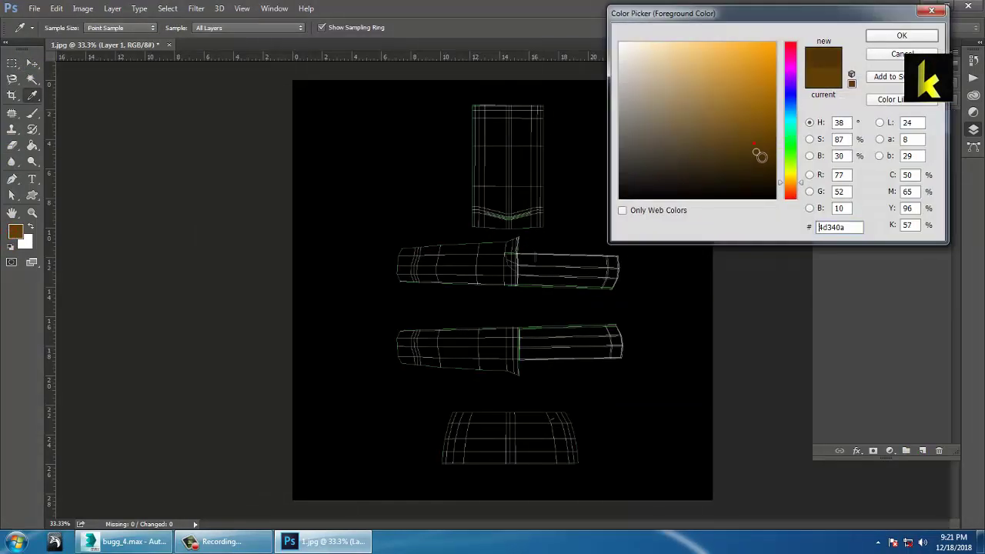
pyautogui.click(747, 122)
pyautogui.click(924, 35)
pyautogui.hotkey('alt', 'BackSpace')
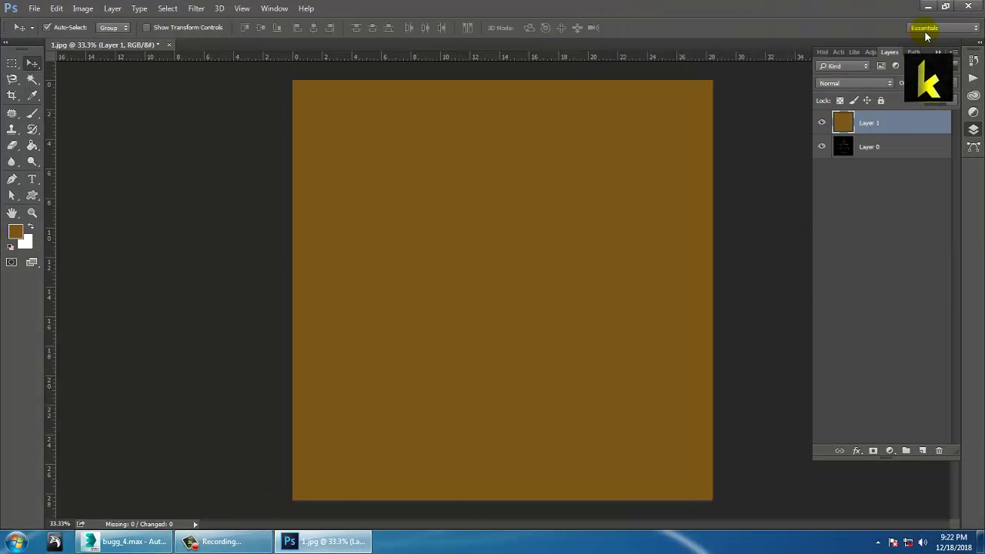
pyautogui.click(883, 82)
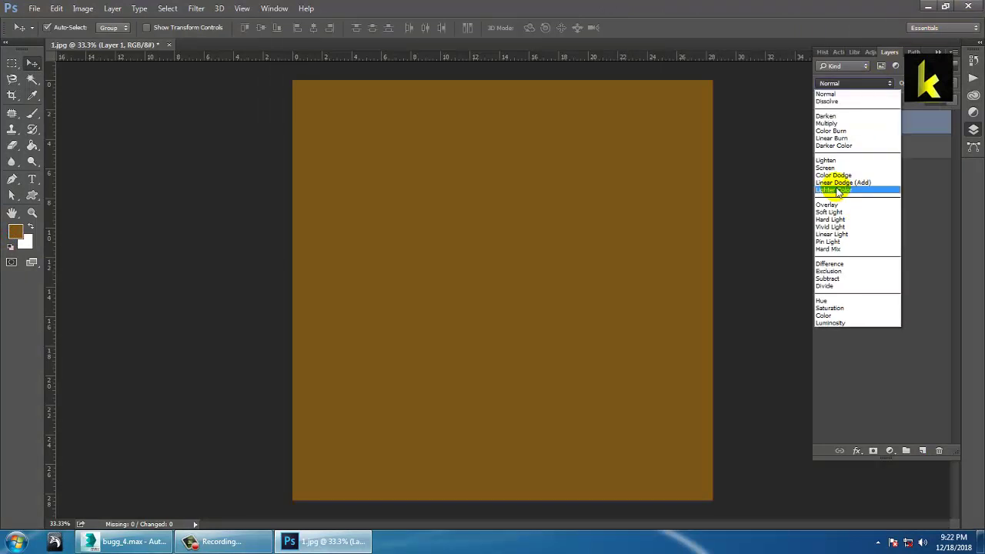
pyautogui.click(849, 164)
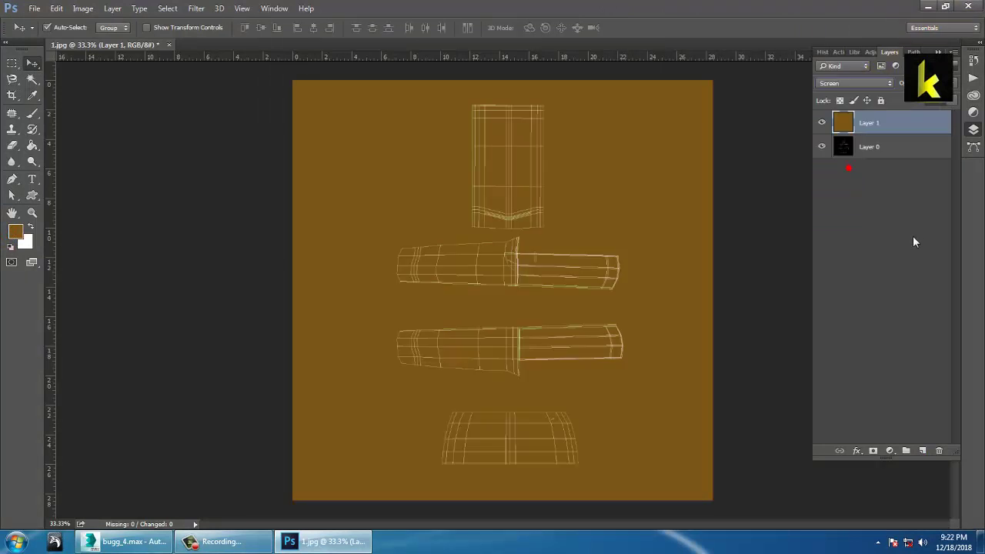
# Start opening another image and browse to the "buggie textures" folder on the Desktop.
pyautogui.click(34, 9)
pyautogui.click(38, 33)
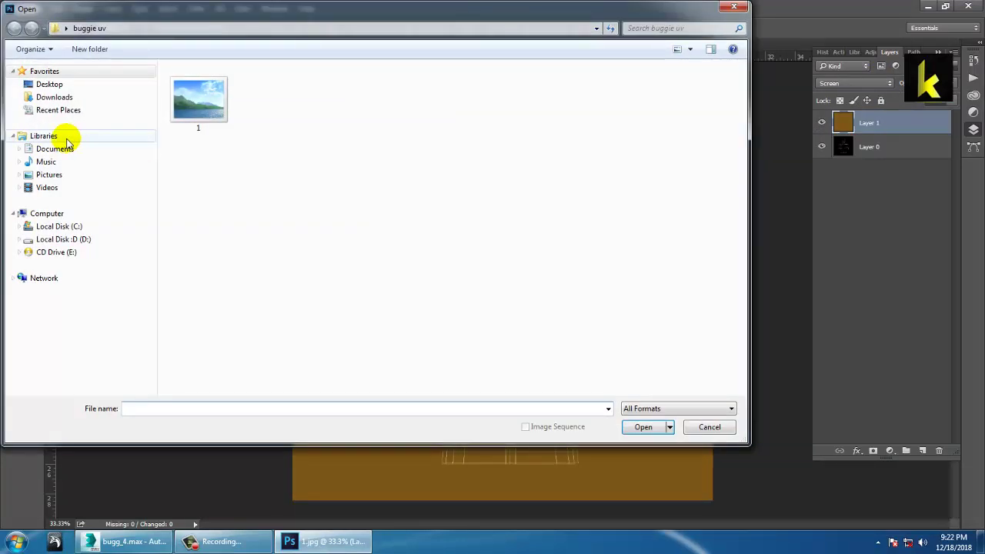
pyautogui.click(51, 85)
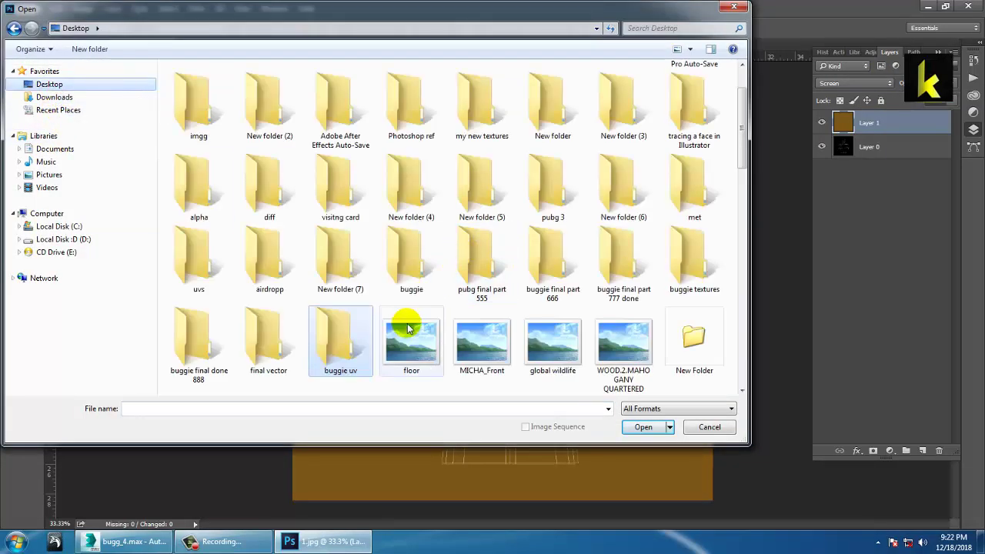
pyautogui.doubleClick(697, 262)
# Preview the images in the textures folder, from the black-and-white grunge texture to the yellow rusted metals, and close the viewer.
pyautogui.click(199, 96)
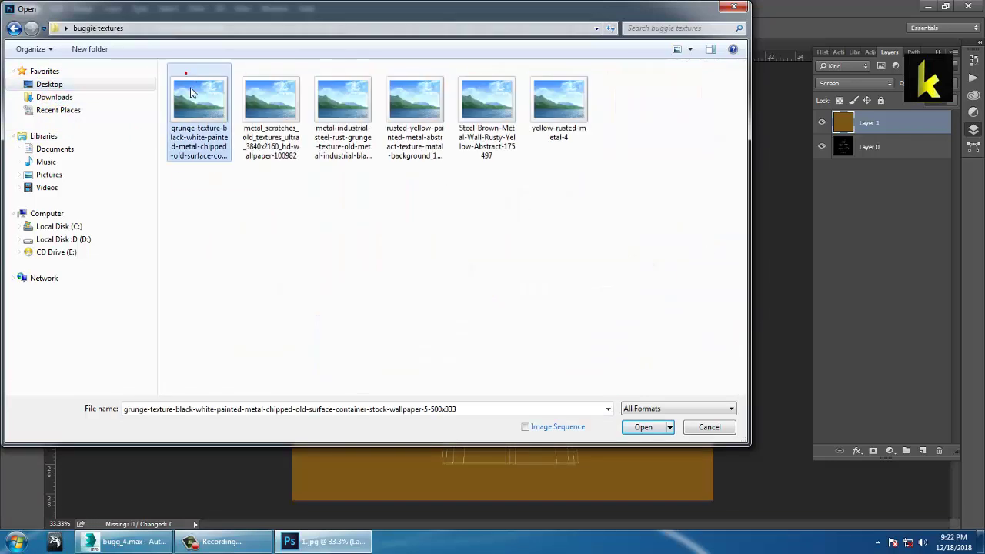
pyautogui.rightClick(198, 84)
pyautogui.click(246, 119)
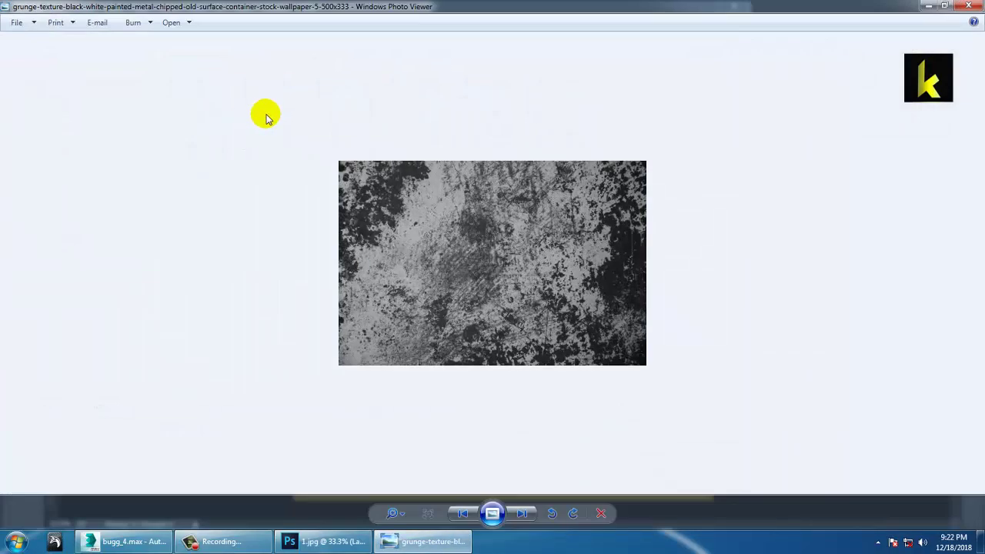
pyautogui.scroll(-2, 269, 116)
pyautogui.scroll(-4, 499, 259)
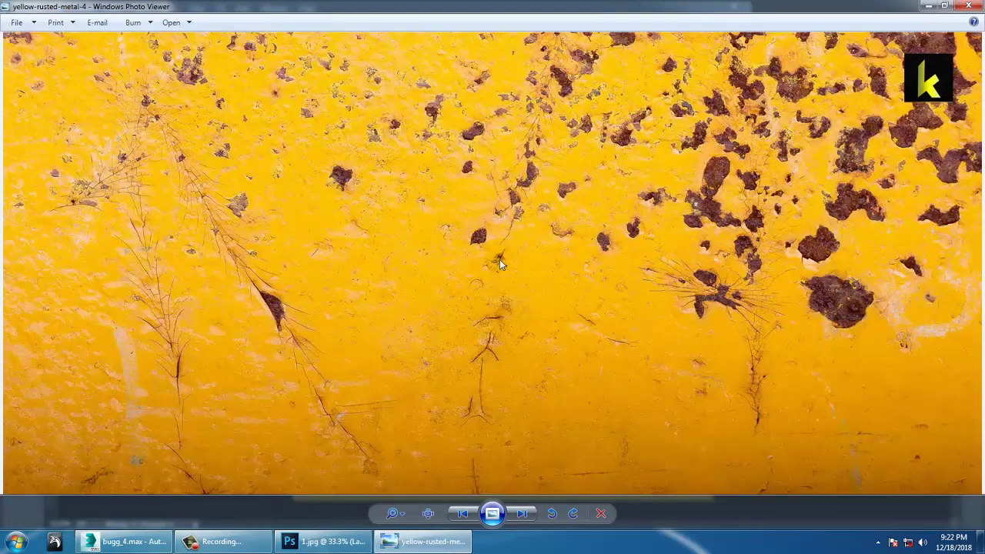
pyautogui.scroll(-1, 606, 291)
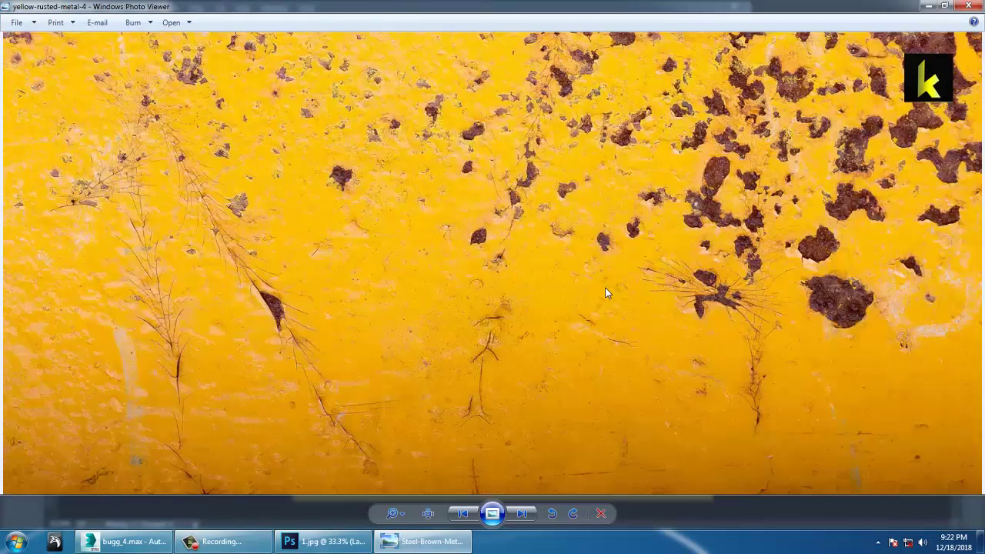
pyautogui.scroll(1, 605, 291)
pyautogui.click(968, 6)
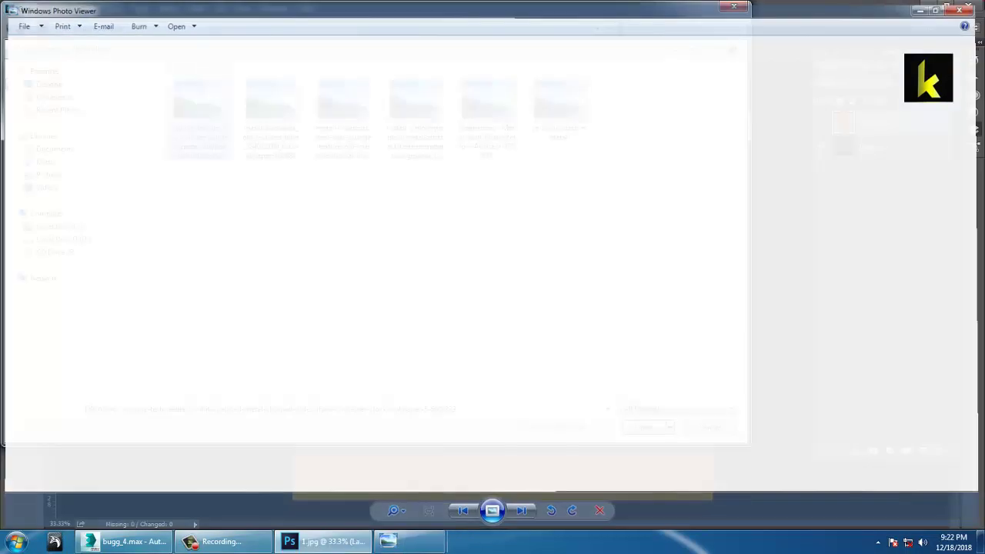
# Preview the image Steel-Brown-Metal-Wall-Rusty-Yellow-Abstract-175497 and open it for editing.
pyautogui.click(492, 114)
pyautogui.rightClick(492, 114)
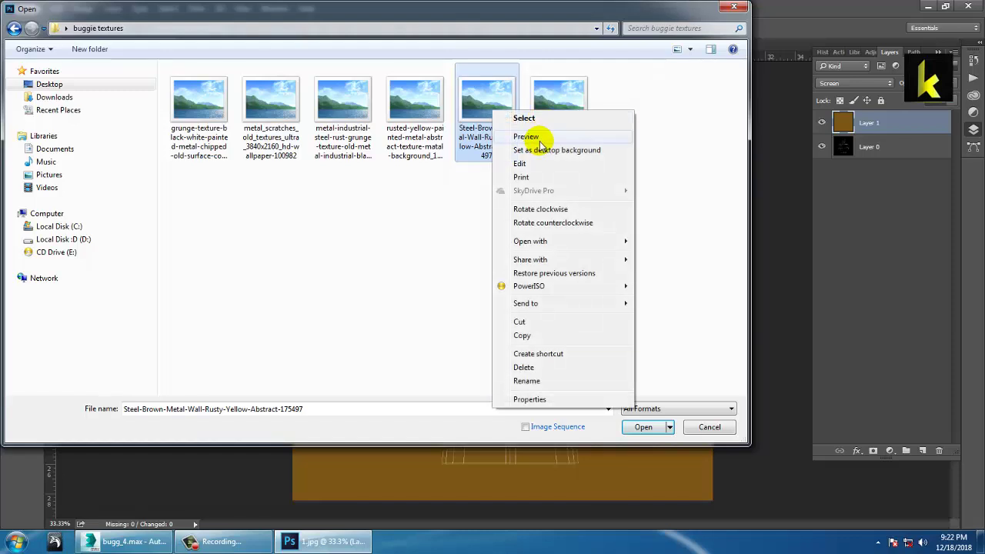
pyautogui.click(540, 135)
pyautogui.scroll(1, 917, 181)
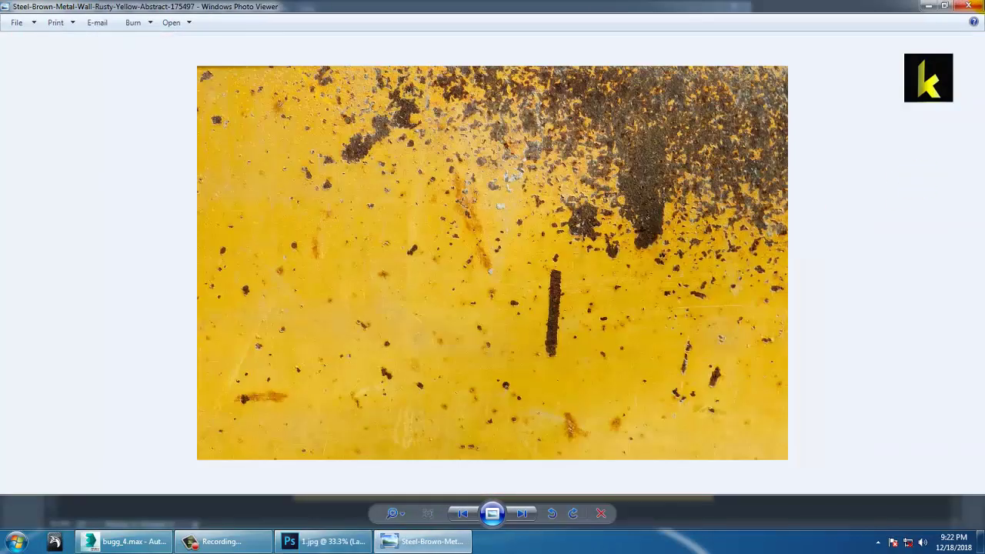
pyautogui.click(969, 6)
pyautogui.doubleClick(486, 101)
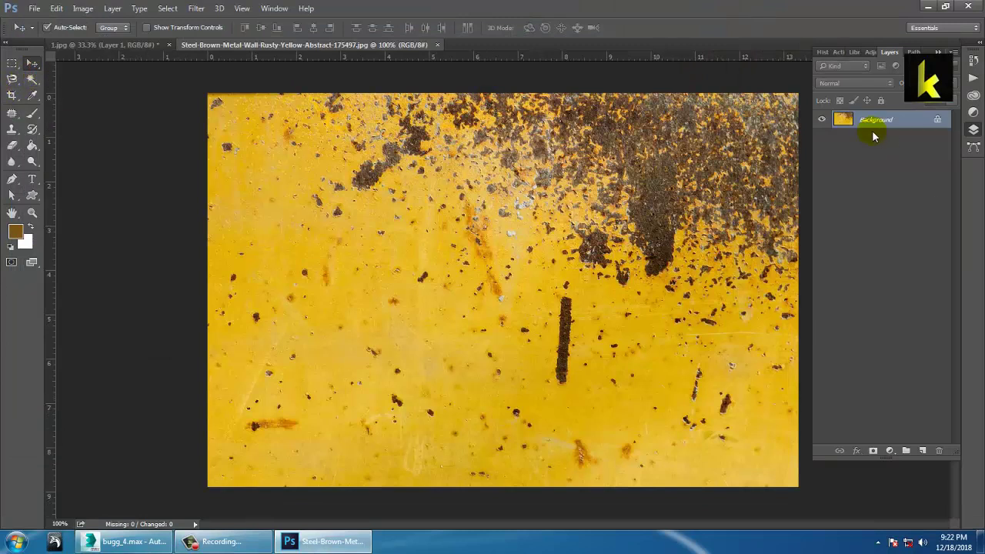
# Unlock the yellow rusty texture's background layer and copy it into 1.jpg over the topmost UV shell.
pyautogui.doubleClick(884, 129)
pyautogui.click(595, 169)
pyautogui.moveTo(650, 290); pyautogui.dragTo(133, 45)
pyautogui.moveTo(132, 44); pyautogui.dragTo(524, 201)
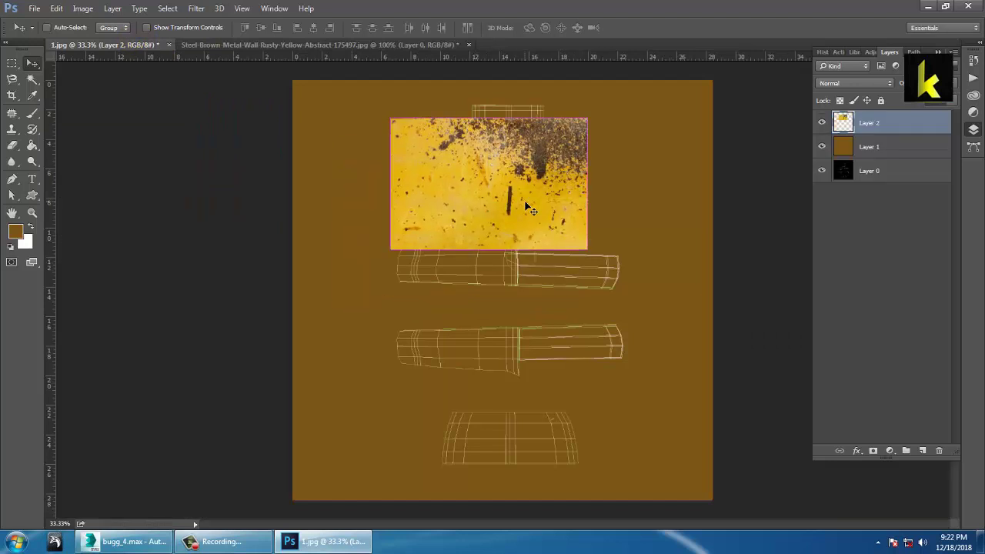
# Flip the rusty texture both horizontally and vertically, scale it down and move it up to the topmost shell's upper edge.
pyautogui.hotkey('ctrl', 't')
pyautogui.moveTo(591, 122)
pyautogui.keyDown('alt'); pyautogui.keyDown('shift'); pyautogui.mouseDown()
pyautogui.moveTo(551, 146)
pyautogui.moveTo(584, 126)
pyautogui.moveTo(575, 128)
pyautogui.mouseUp(); pyautogui.keyUp('shift'); pyautogui.keyUp('alt')
pyautogui.keyDown('shift'); pyautogui.moveTo(587, 250); pyautogui.dragTo(240, 39); pyautogui.keyUp('shift')
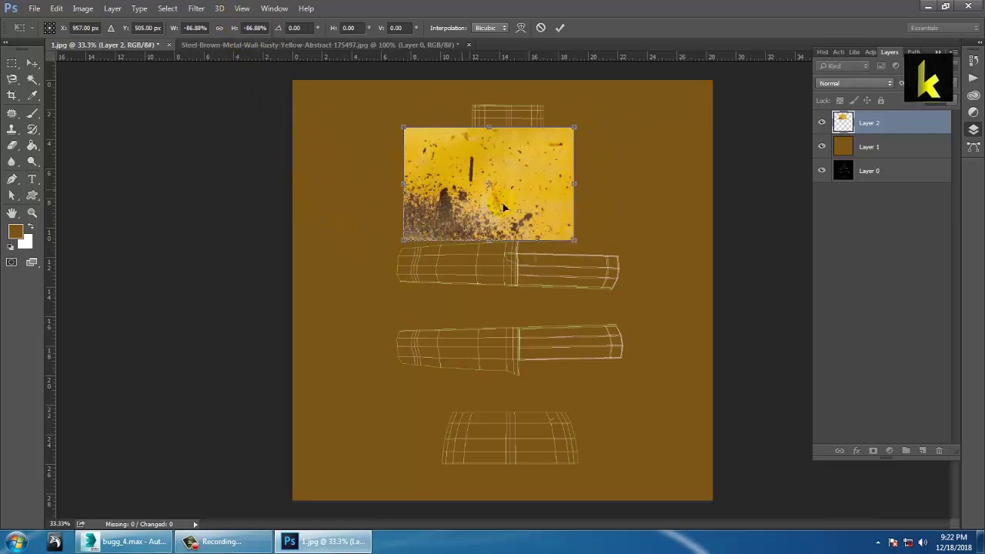
pyautogui.moveTo(532, 209); pyautogui.dragTo(555, 178)
pyautogui.moveTo(605, 217)
pyautogui.keyDown('alt'); pyautogui.keyDown('shift'); pyautogui.mouseDown()
pyautogui.moveTo(568, 185)
pyautogui.moveTo(590, 207)
pyautogui.mouseUp(); pyautogui.keyUp('shift'); pyautogui.keyUp('alt')
pyautogui.press('Return')
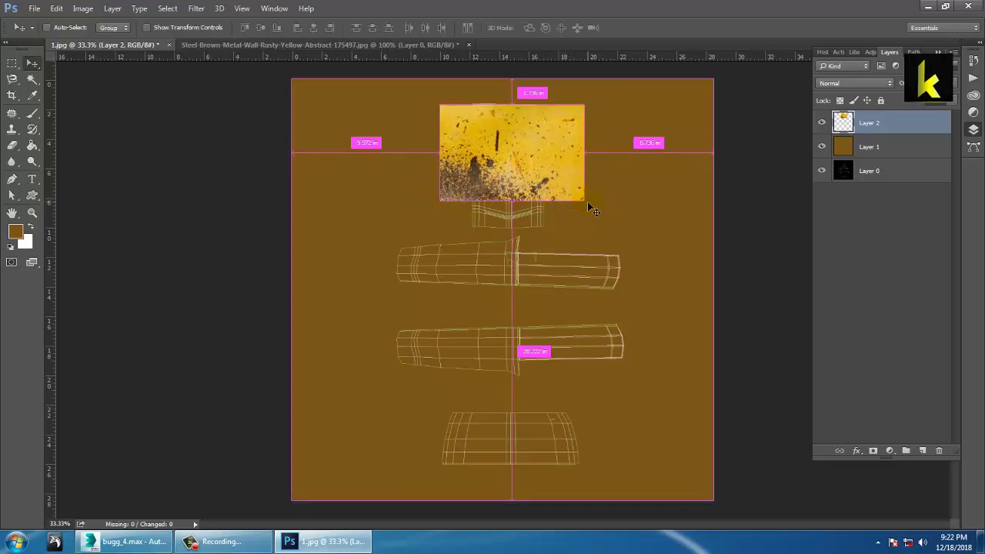
# Scale the rusty texture down to about 84% and move it up so it covers the topmost shell's upper part.
pyautogui.hotkey('ctrl', '+')
pyautogui.hotkey('ctrl', '+')
pyautogui.moveTo(568, 244); pyautogui.dragTo(545, 464)
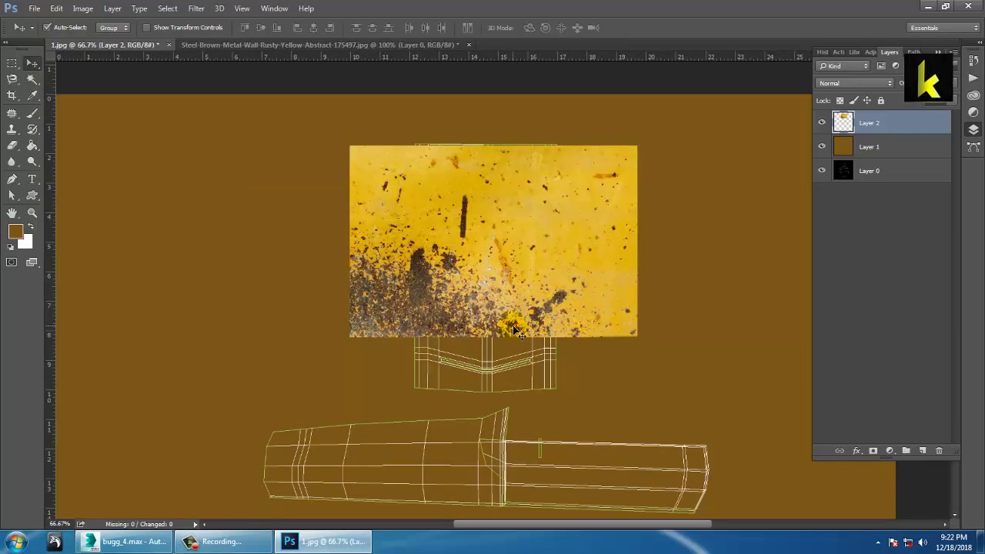
pyautogui.hotkey('ctrl', 't')
pyautogui.keyDown('alt'); pyautogui.keyDown('shift'); pyautogui.moveTo(635, 144); pyautogui.dragTo(617, 160); pyautogui.keyUp('shift'); pyautogui.keyUp('alt')
pyautogui.moveTo(570, 270); pyautogui.dragTo(564, 219)
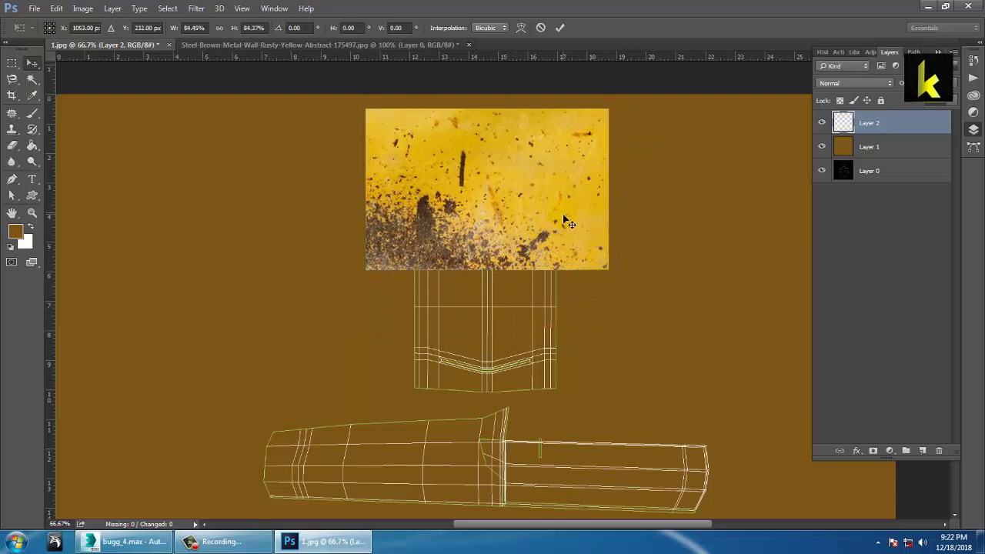
pyautogui.press('Return')
pyautogui.hotkey('ctrl', 't')
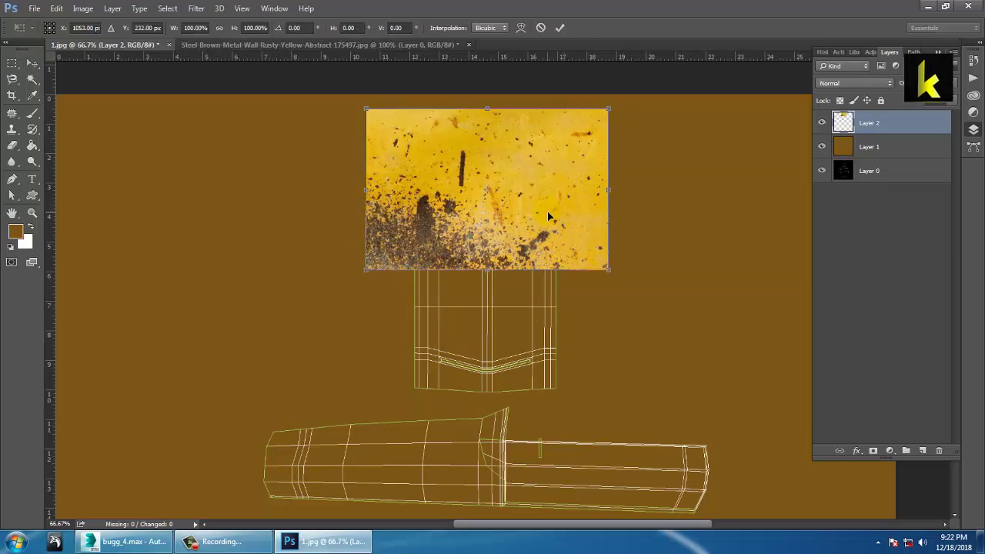
pyautogui.press('Return')
# Duplicate the rusty texture layer and place a copy directly below the original over the topmost shell's lower part.
pyautogui.rightClick(882, 120)
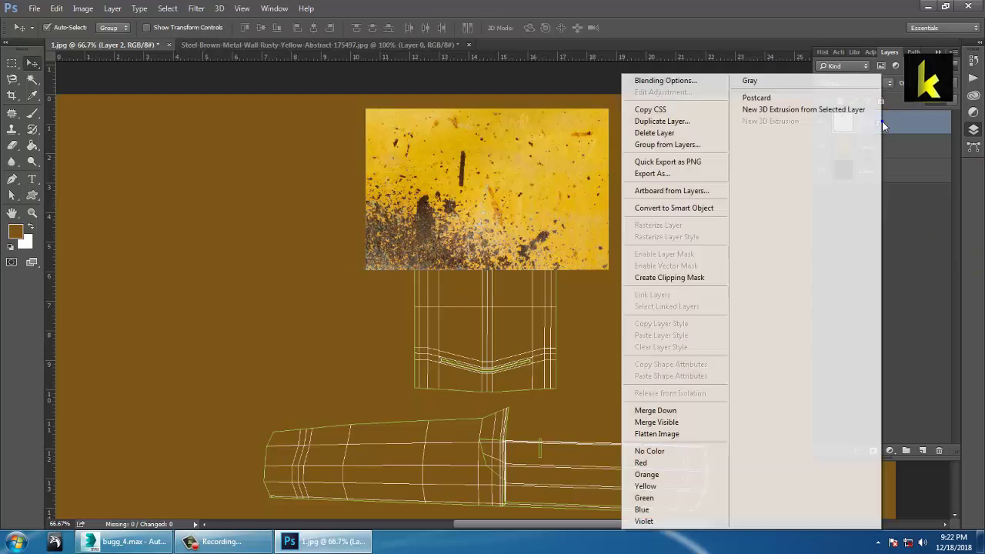
pyautogui.click(689, 122)
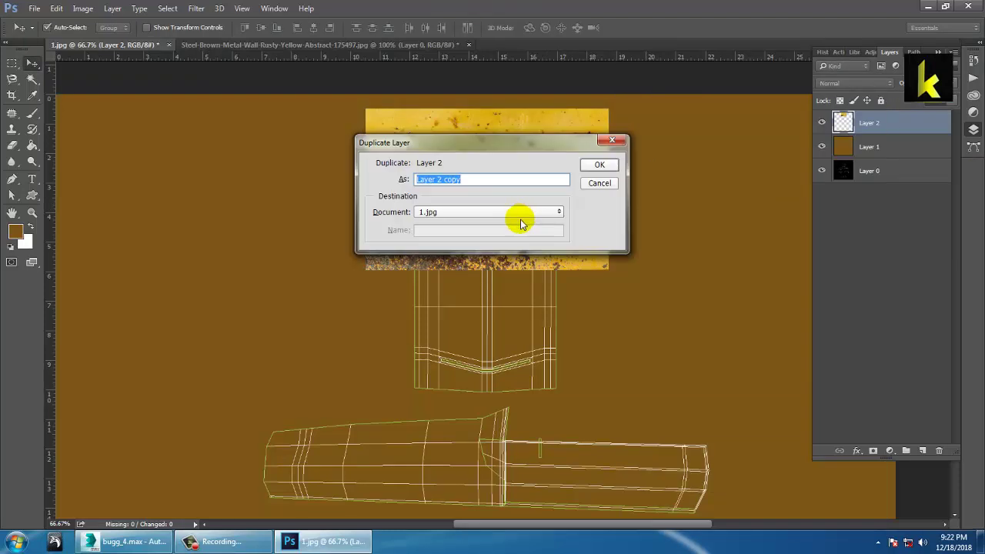
pyautogui.click(614, 163)
pyautogui.moveTo(508, 199); pyautogui.dragTo(510, 360)
pyautogui.hotkey('ctrl', 'j')
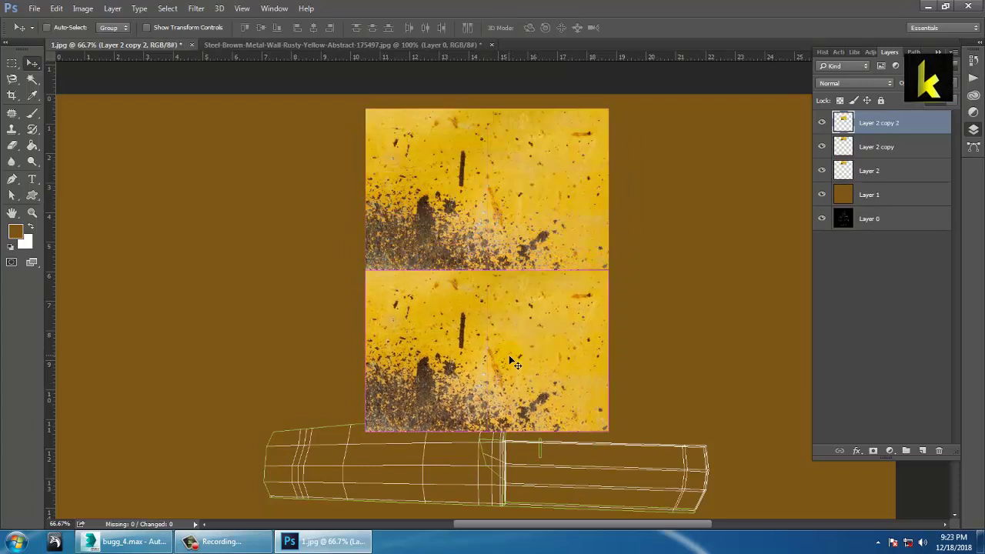
# Mirror the lower texture copy vertically so its rusty area meets the rusty edge of the upper texture.
pyautogui.hotkey('ctrl', 't')
pyautogui.rightClick(522, 334)
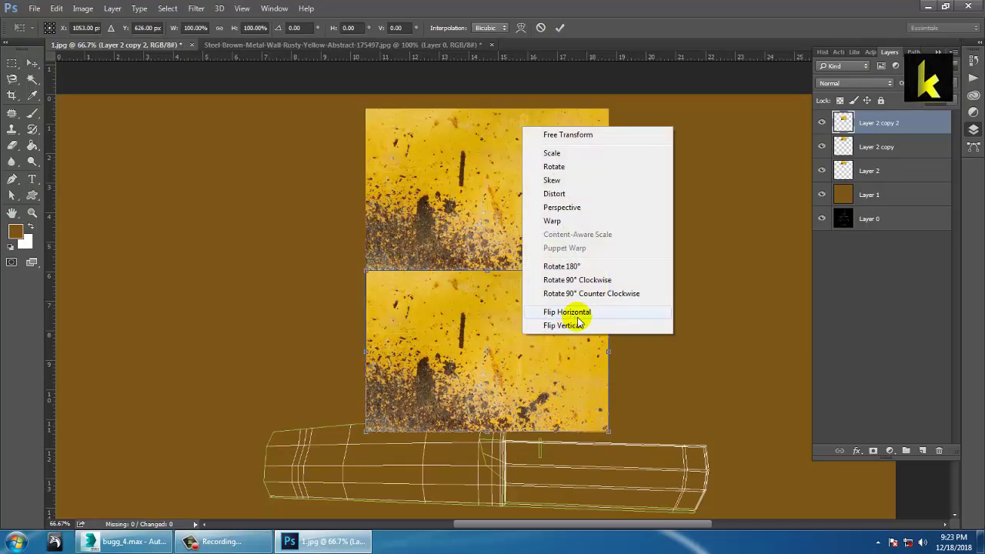
pyautogui.click(578, 314)
pyautogui.rightClick(543, 336)
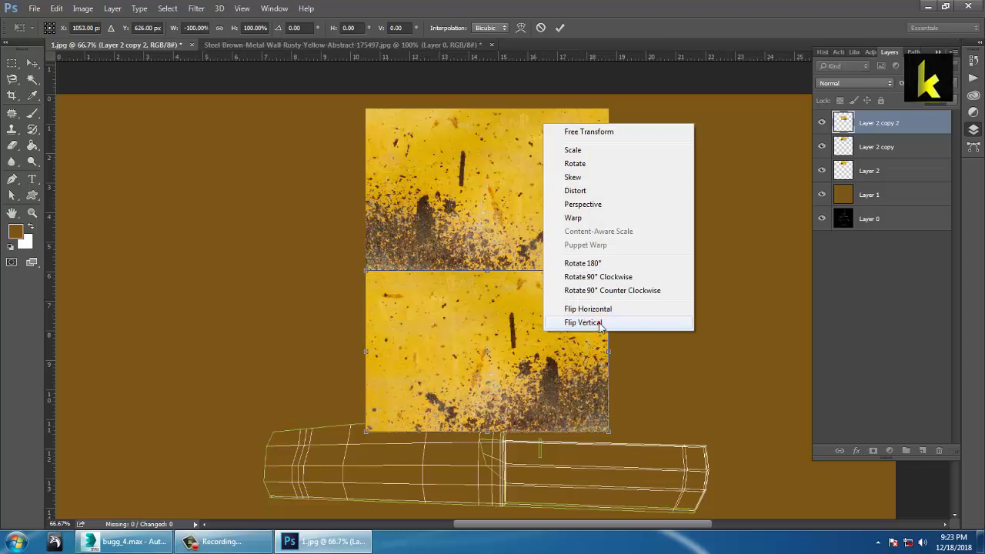
pyautogui.click(548, 326)
pyautogui.rightClick(541, 326)
pyautogui.click(622, 507)
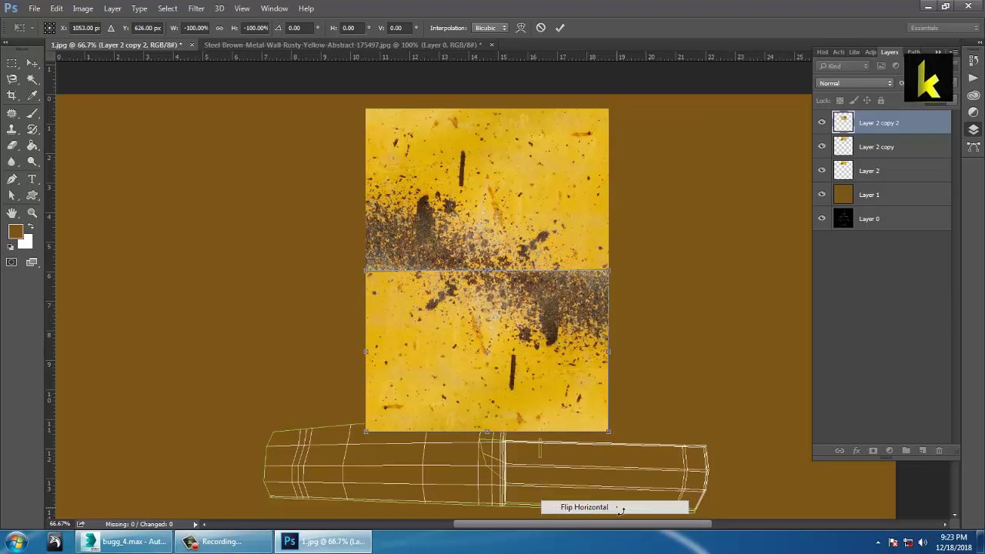
pyautogui.press('Return')
# Nudge the mirrored copy up to slightly overlap the upper texture and merge Layer 2 copy 2 with Layer 2 copy.
pyautogui.press('Up')
pyautogui.press('Up')
pyautogui.press('Up')
pyautogui.press('Up')
pyautogui.press('Up')
pyautogui.press('Up')
pyautogui.press('Up')
pyautogui.press('Up')
pyautogui.press('Up')
pyautogui.press('Up')
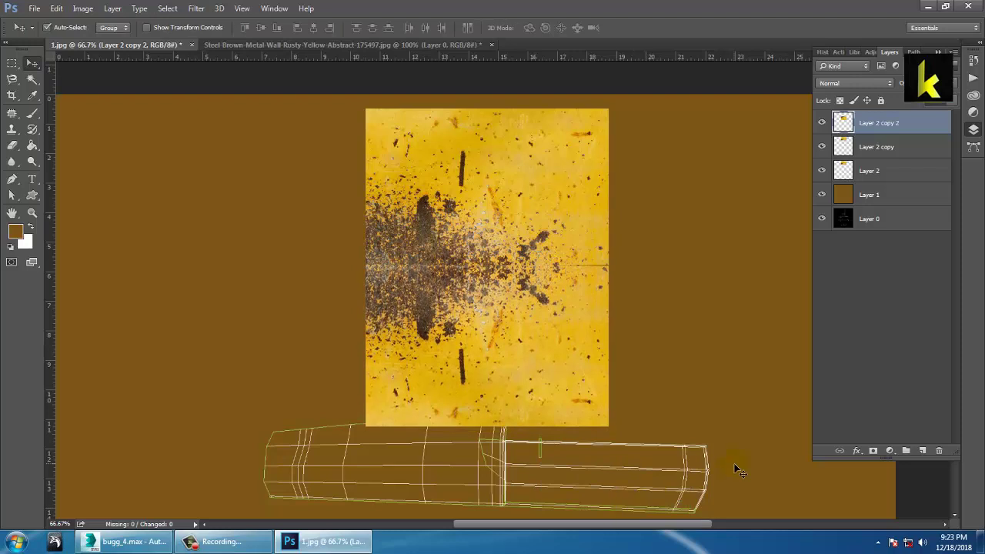
pyautogui.keyDown('shift'); pyautogui.click(878, 146); pyautogui.keyUp('shift')
pyautogui.hotkey('ctrl', 'e')
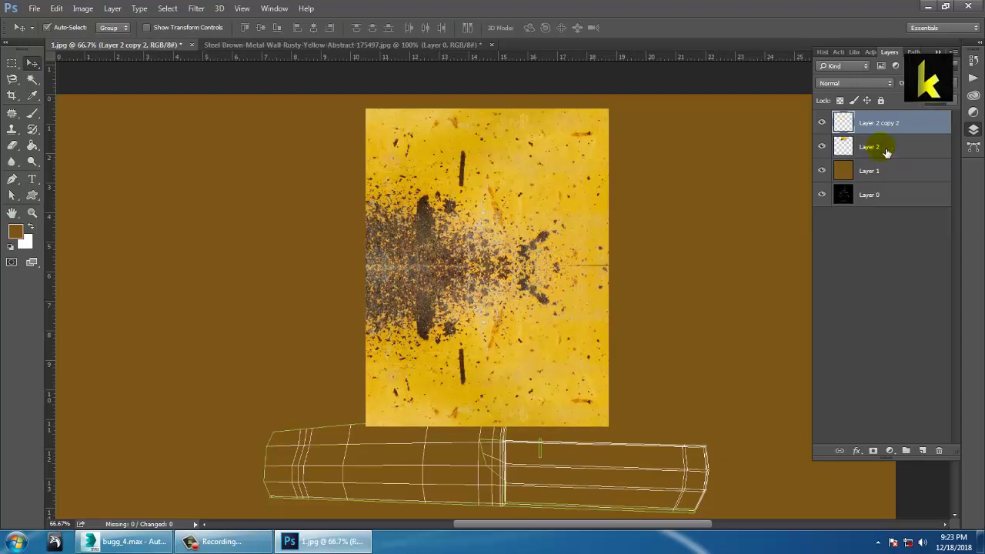
# Select a thin strip along the seam of the merged texture and fill it with Content-Aware at 100% opacity.
pyautogui.hotkey('ctrl', '+')
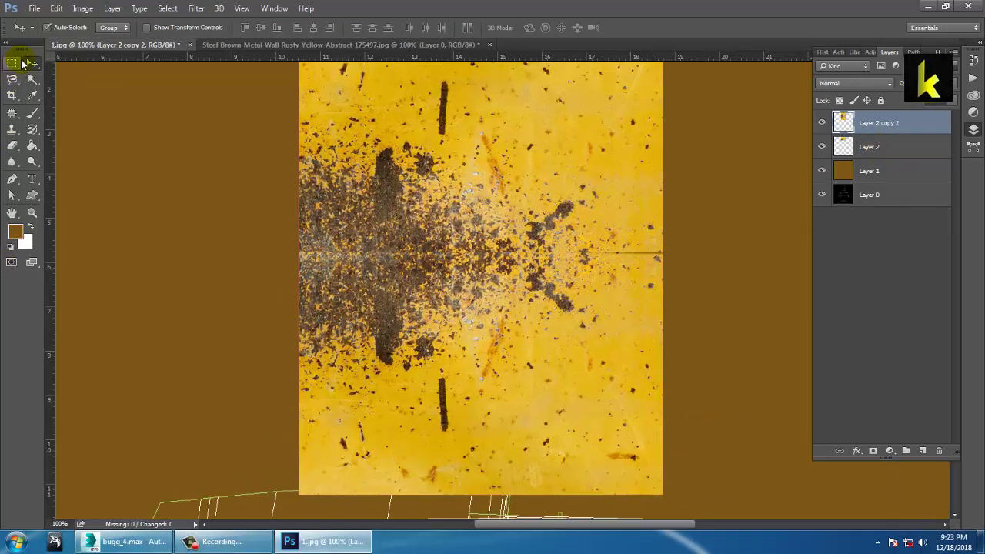
pyautogui.click(13, 64)
pyautogui.moveTo(304, 244); pyautogui.dragTo(669, 281)
pyautogui.rightClick(602, 255)
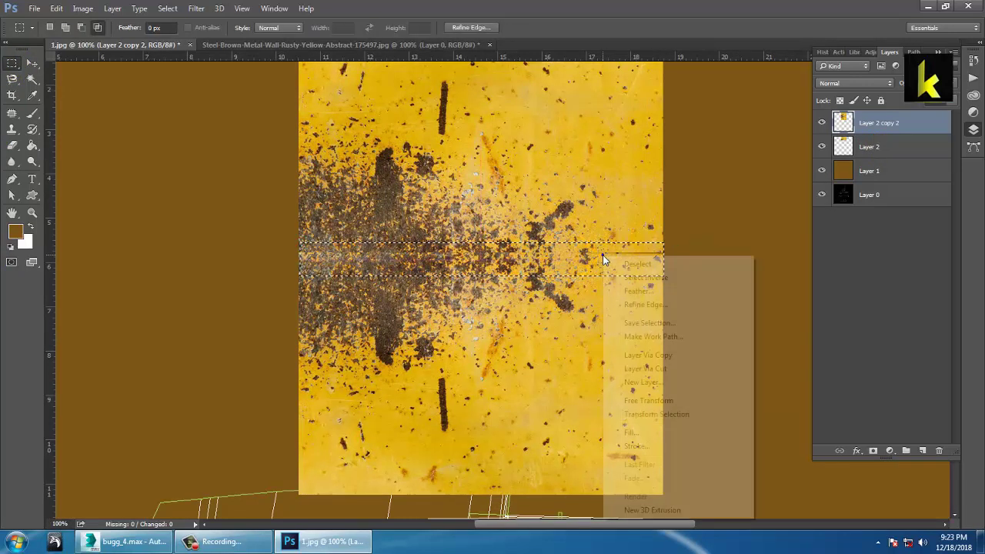
pyautogui.click(663, 436)
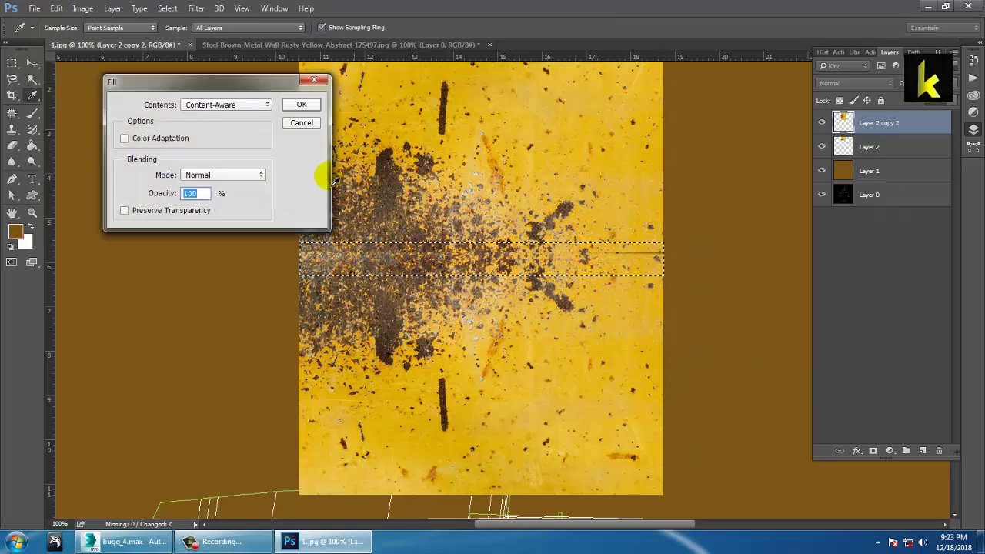
pyautogui.click(313, 105)
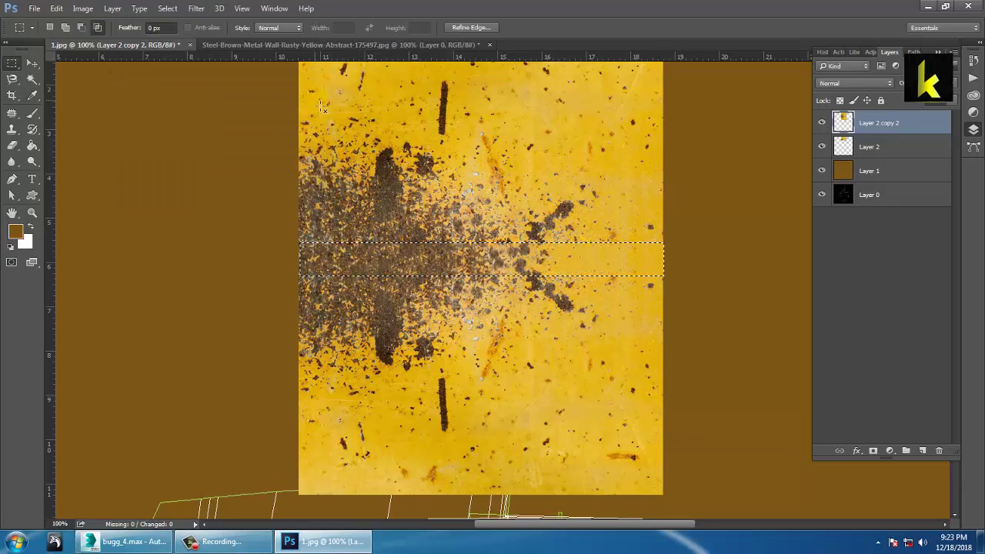
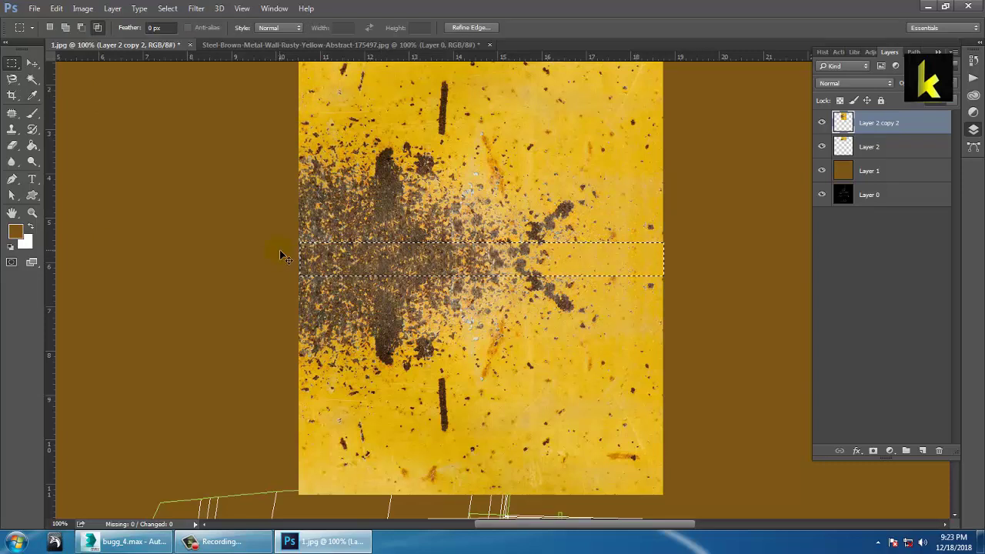
# Undo the content-aware fill of the seam and its strip selection.
pyautogui.hotkey('ctrl', 'd')
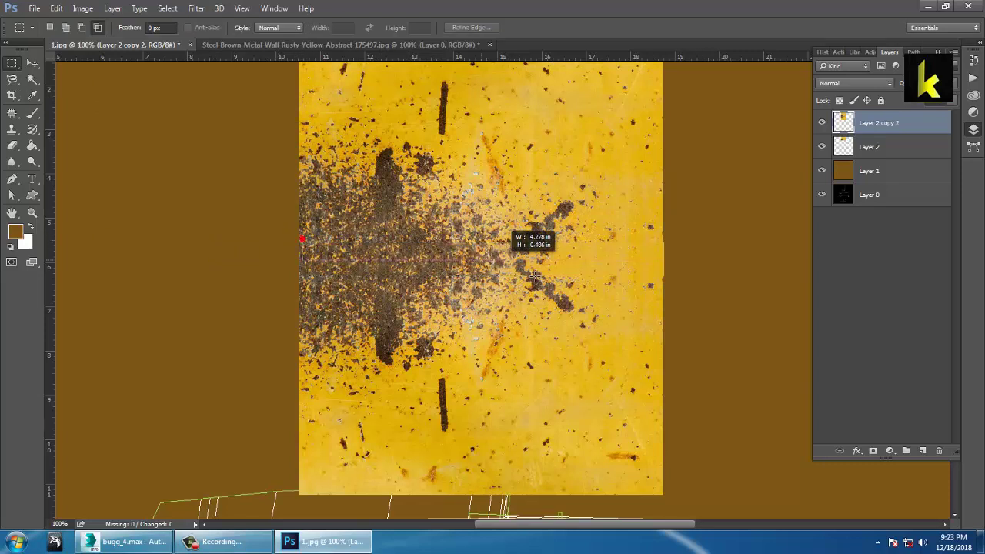
pyautogui.moveTo(597, 291); pyautogui.dragTo(597, 292)
pyautogui.hotkey('ctrl', 'alt', 'z')
pyautogui.hotkey('ctrl', 'alt', 'z')
pyautogui.hotkey('ctrl', 'alt', 'z')
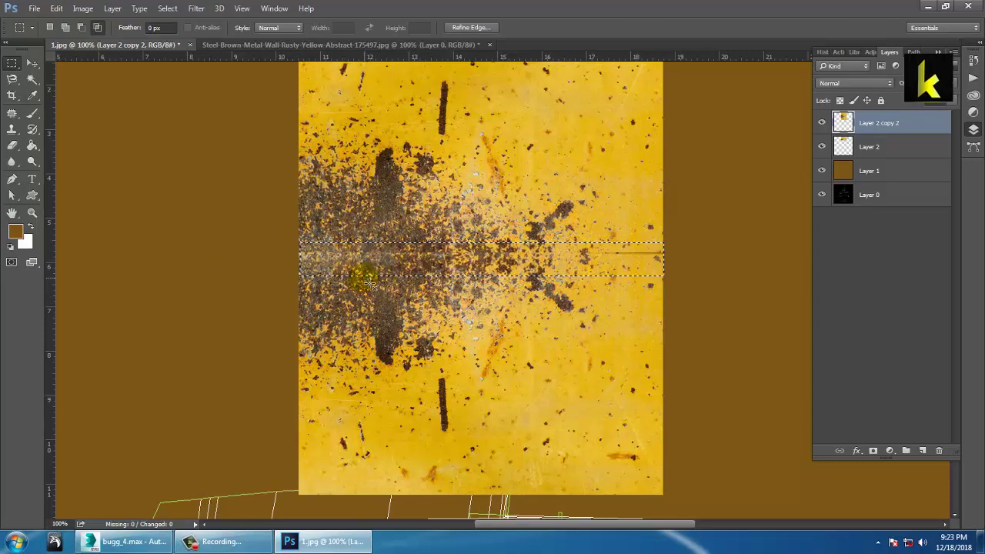
pyautogui.hotkey('ctrl', 'alt', 'z')
pyautogui.hotkey('ctrl', 'alt', 'z')
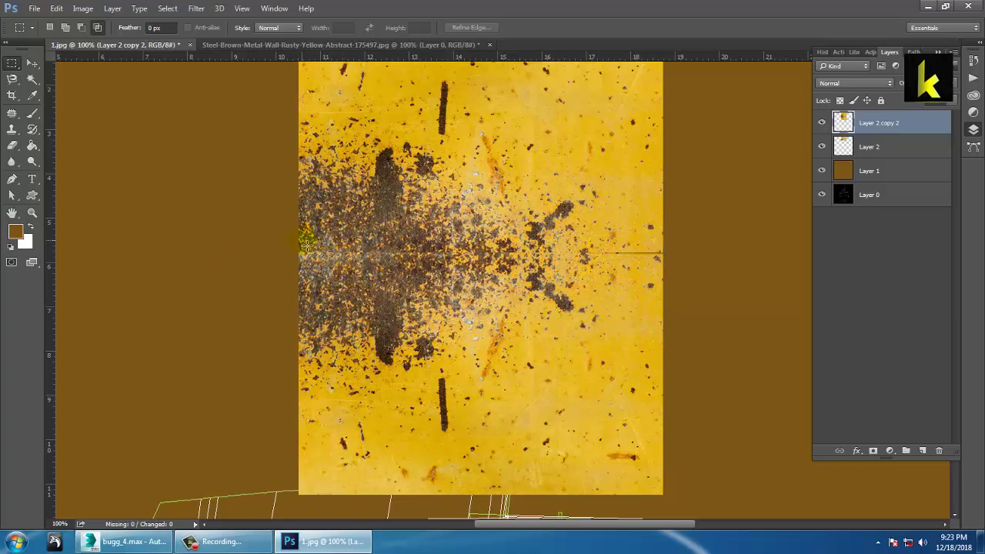
pyautogui.moveTo(667, 284); pyautogui.dragTo(661, 283)
pyautogui.rightClick(528, 257)
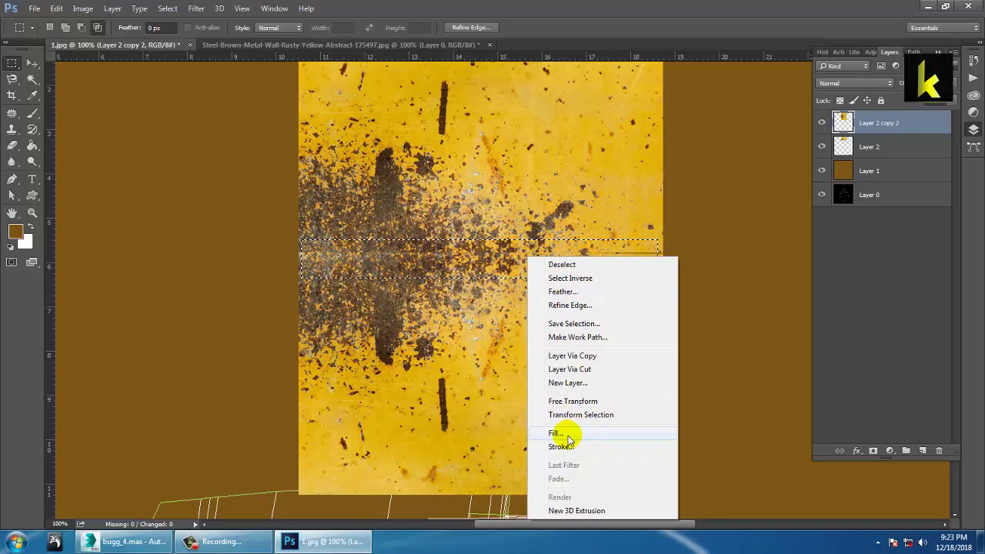
pyautogui.click(562, 264)
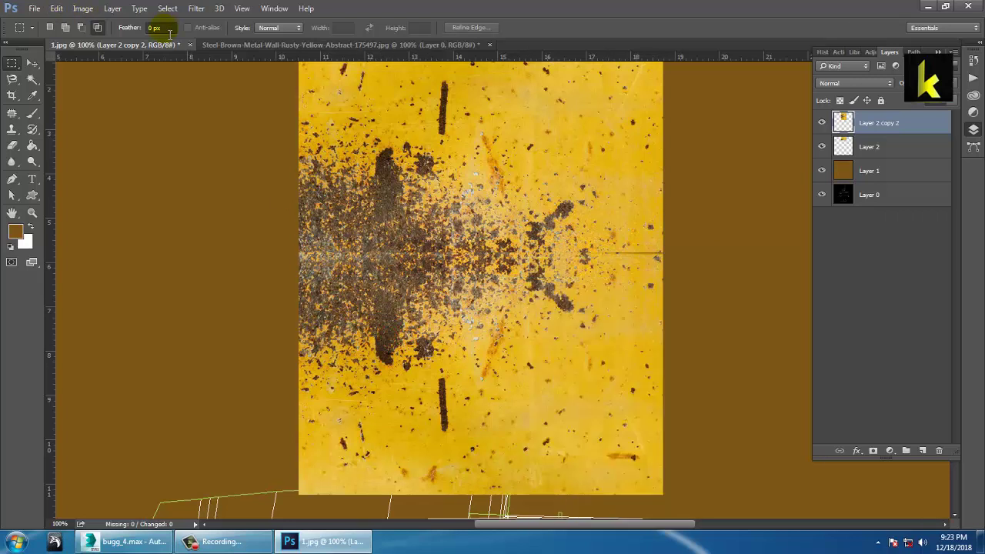
# Select the texture's seam strip with a 2 px feather, fill it with Content-Aware and deselect.
pyautogui.press('Return')
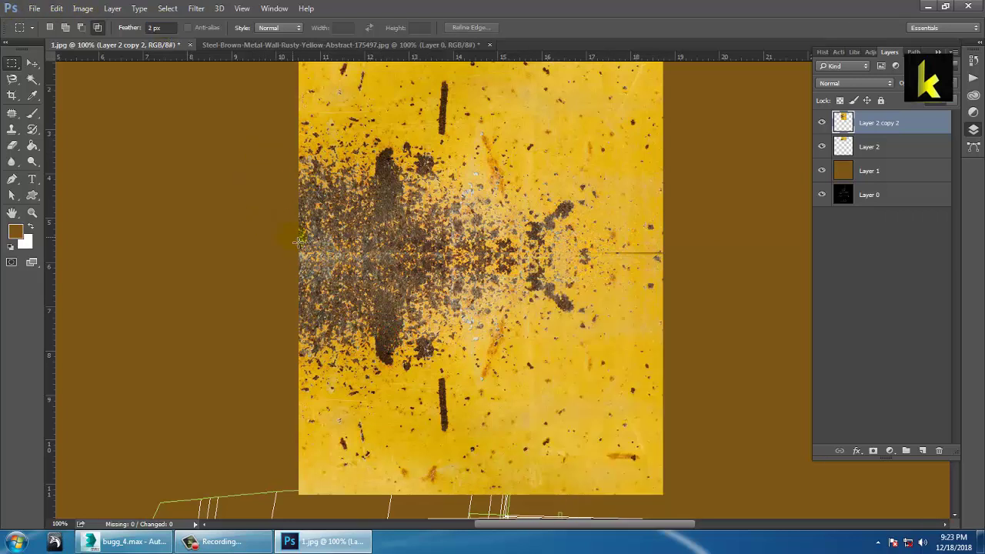
pyautogui.moveTo(306, 239); pyautogui.dragTo(663, 280)
pyautogui.rightClick(619, 262)
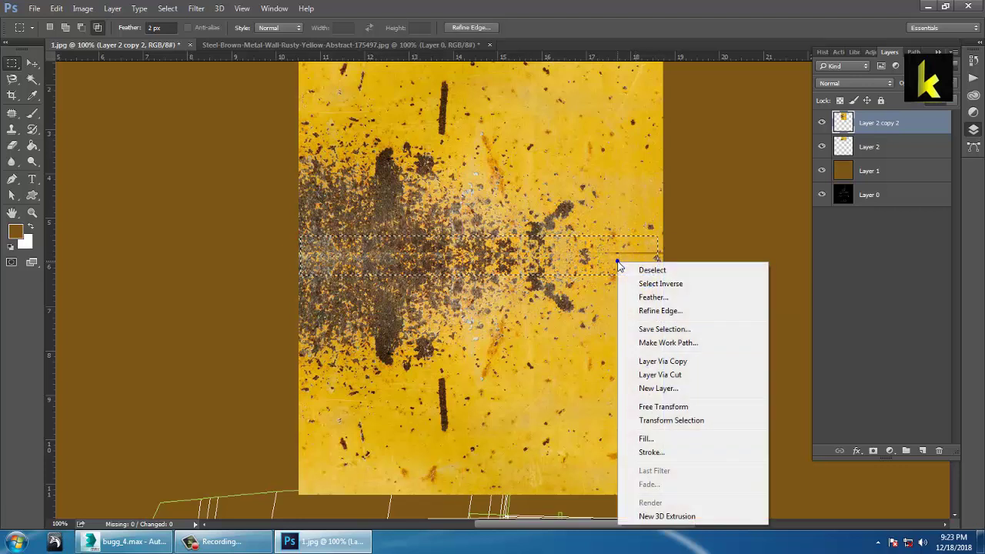
pyautogui.click(658, 439)
pyautogui.click(305, 103)
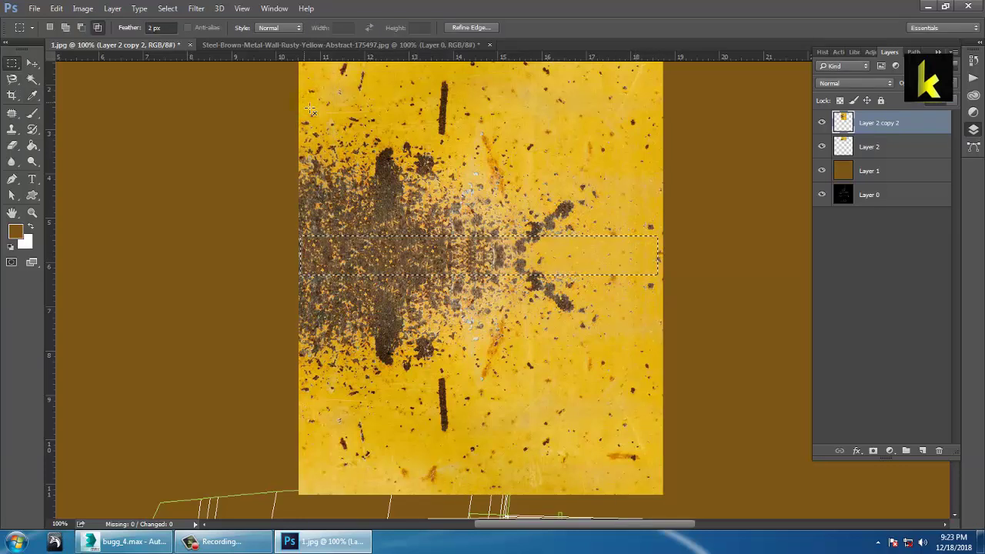
pyautogui.click(309, 107)
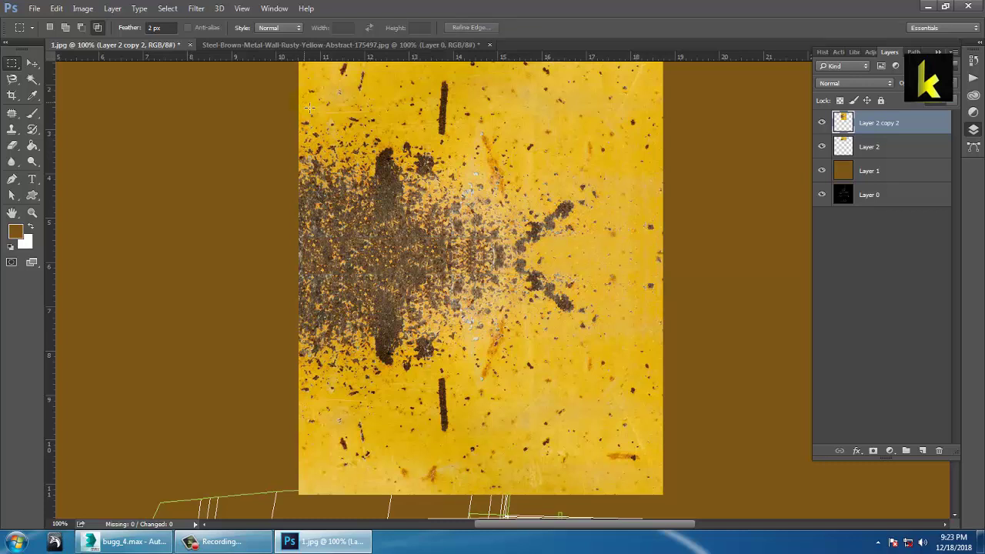
# Delete the strip of the merged texture's lower edge that overlaps the UV shell below, and clear the selection.
pyautogui.hotkey('ctrl', '-')
pyautogui.hotkey('ctrl', '-')
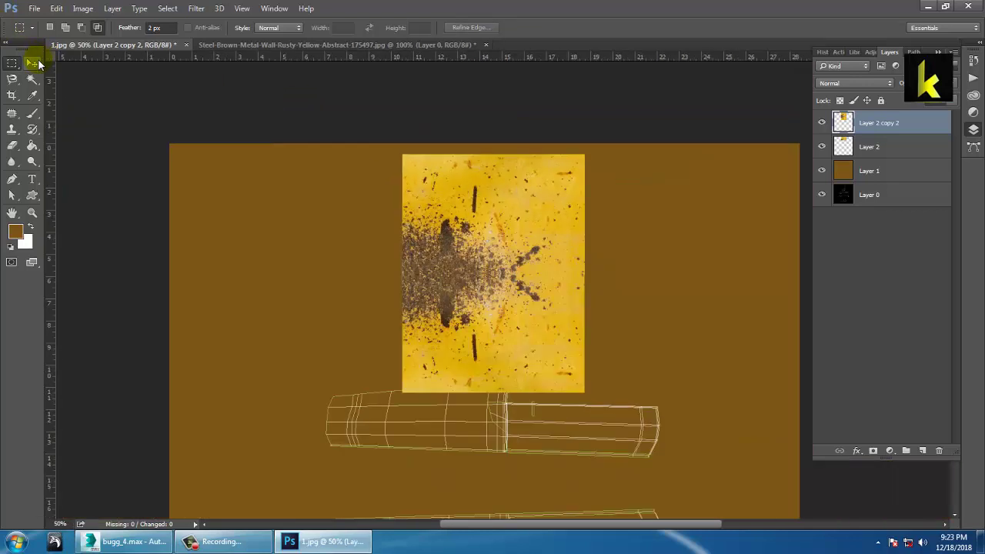
pyautogui.click(33, 63)
pyautogui.moveTo(518, 364); pyautogui.dragTo(481, 291)
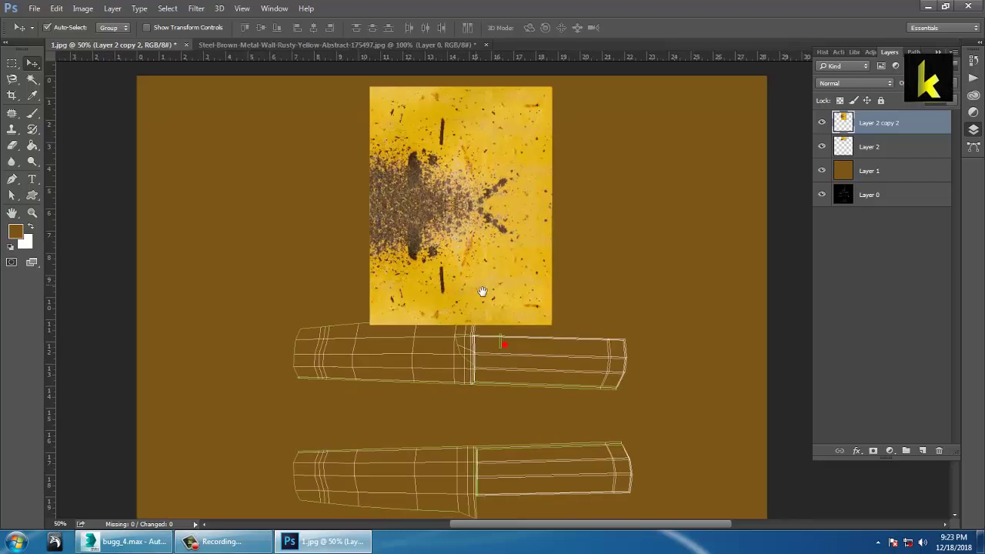
pyautogui.click(11, 62)
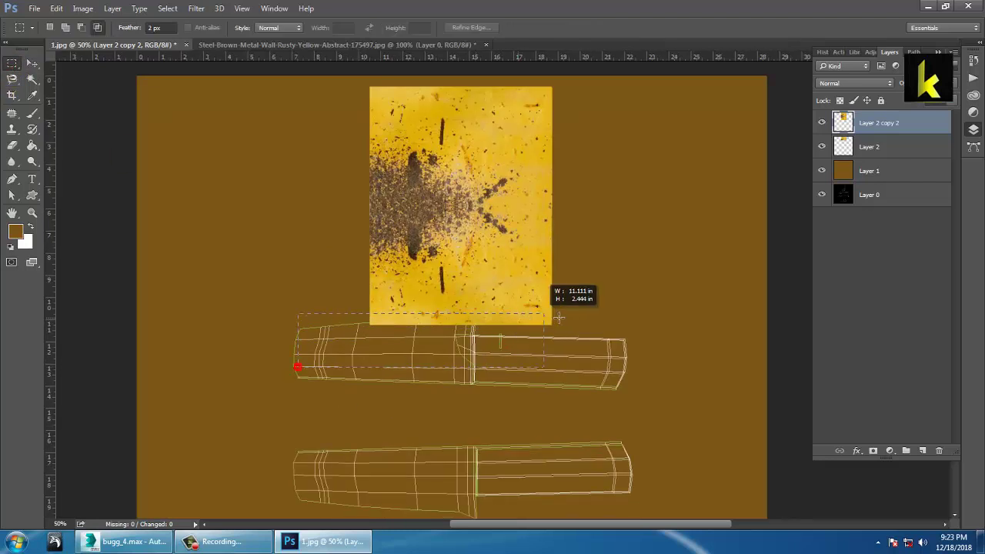
pyautogui.moveTo(570, 312); pyautogui.dragTo(298, 368)
pyautogui.press('Delete')
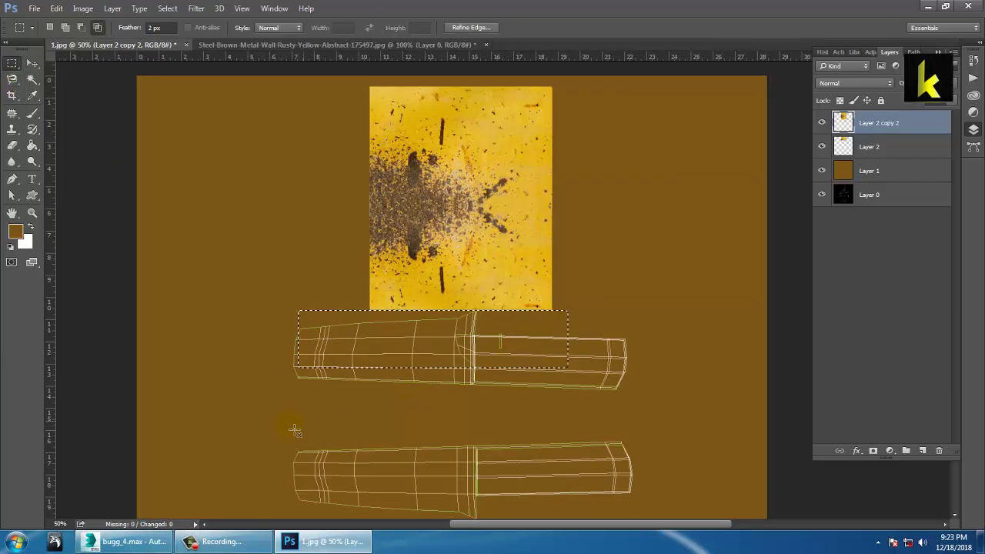
pyautogui.moveTo(260, 398); pyautogui.dragTo(583, 304)
pyautogui.press('Delete')
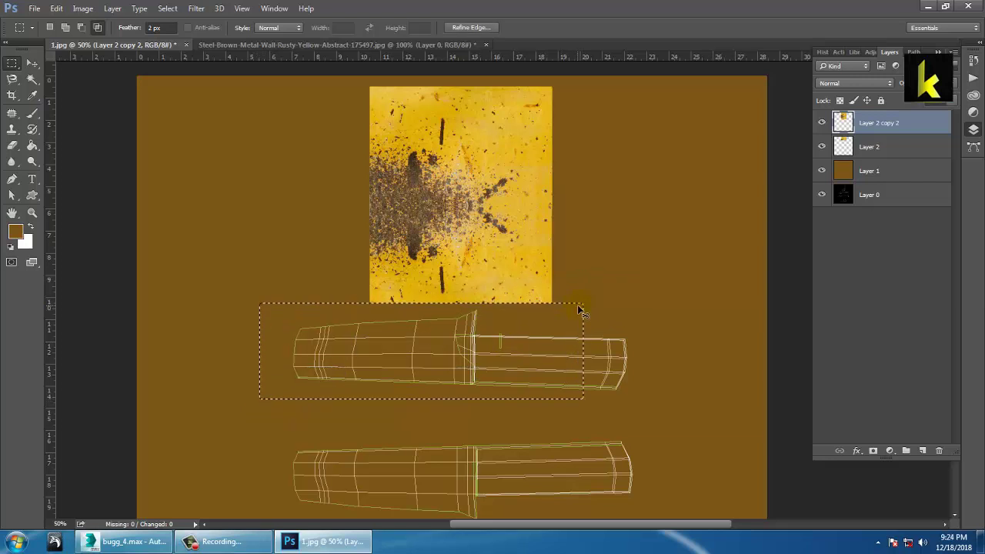
pyautogui.hotkey('ctrl', 'd')
pyautogui.click(30, 66)
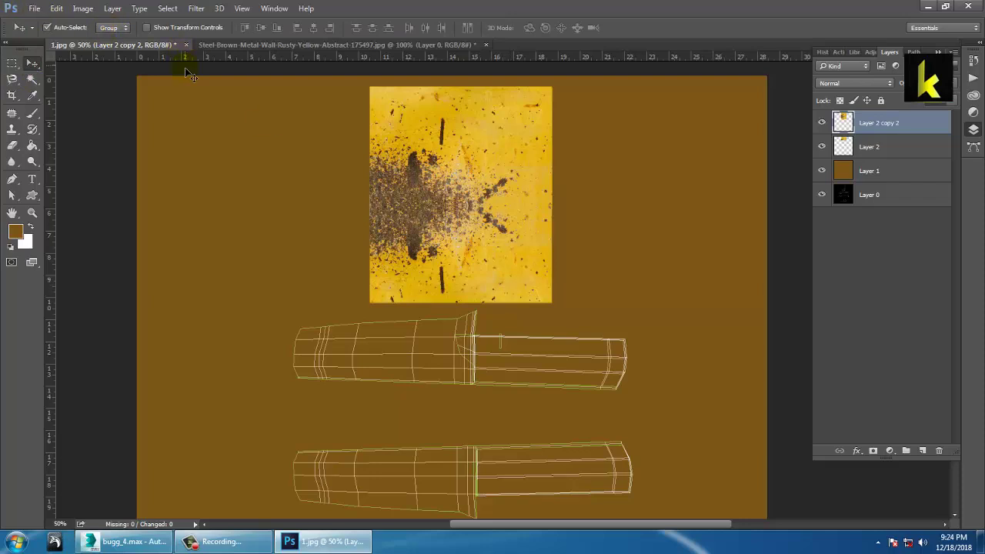
# Browse the buggie textures folder for another image to open and preview its metal textures in the photo viewer.
pyautogui.click(33, 10)
pyautogui.click(39, 29)
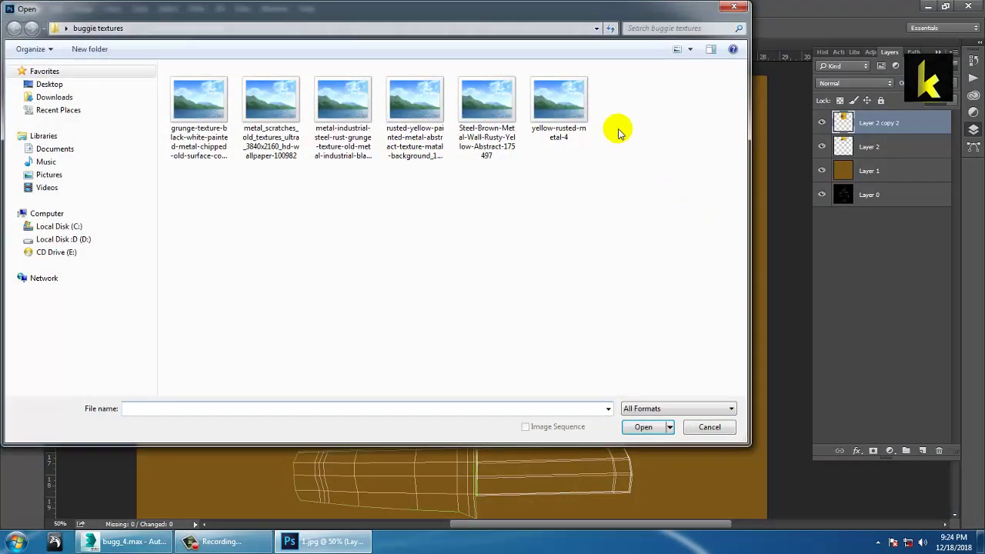
pyautogui.click(576, 107)
pyautogui.click(491, 102)
pyautogui.click(427, 106)
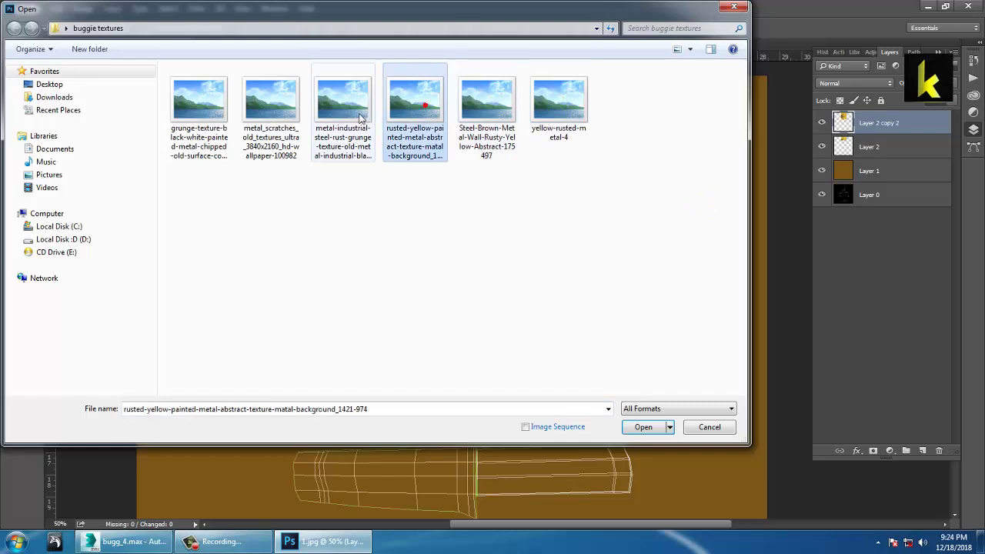
pyautogui.rightClick(414, 100)
pyautogui.click(443, 104)
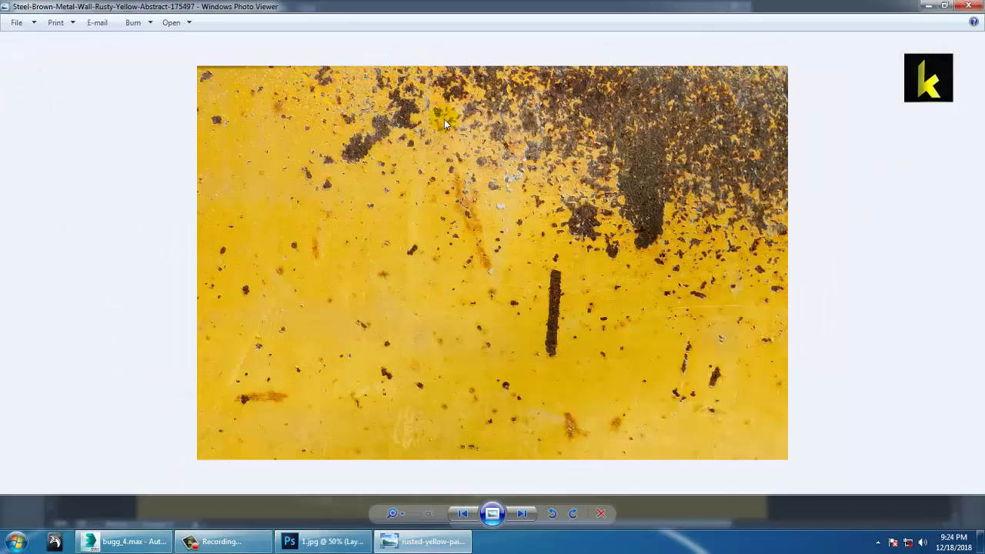
pyautogui.press('Right')
pyautogui.press('Right')
pyautogui.press('Right')
pyautogui.press('Right')
pyautogui.press('Right')
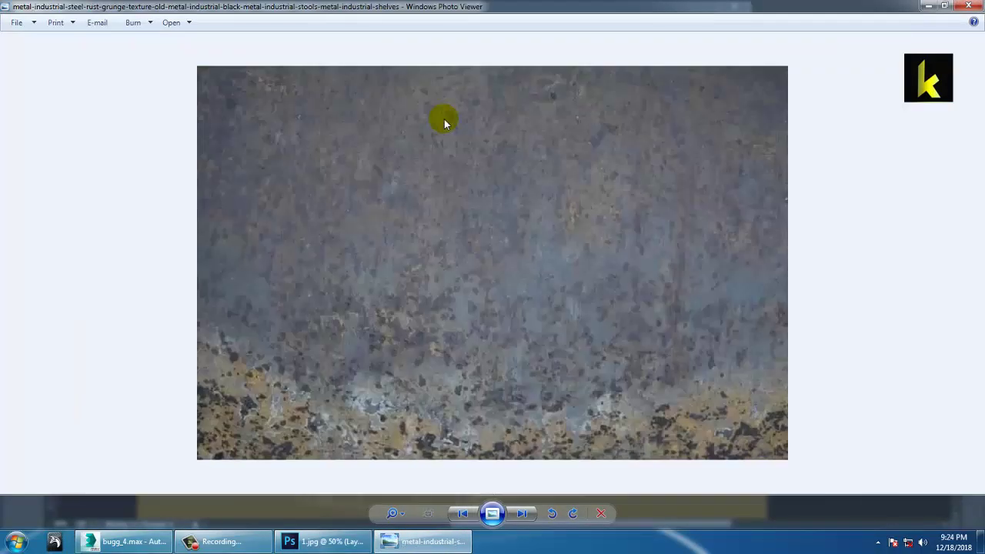
pyautogui.press('Right')
pyautogui.press('Left')
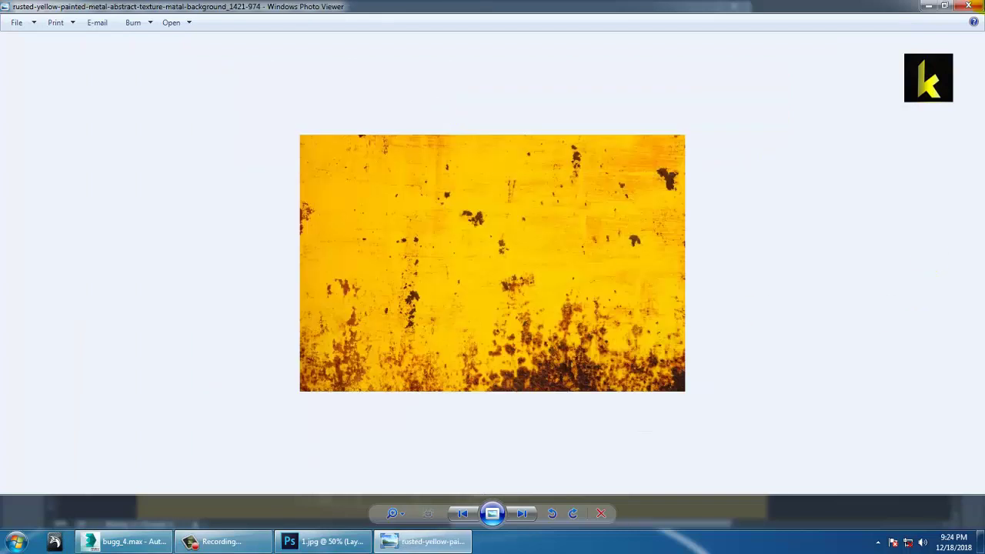
pyautogui.click(978, 4)
# Open rusted-yellow-painted-metal-abstract-texture-matal-background_1421-974 and convert its locked background into a regular layer.
pyautogui.doubleClick(418, 112)
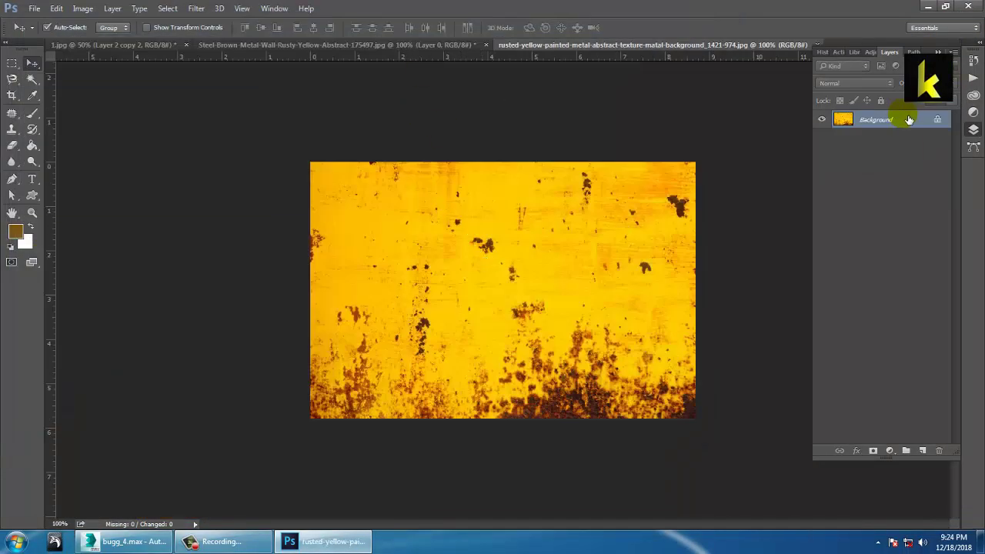
pyautogui.doubleClick(889, 125)
pyautogui.press('Return')
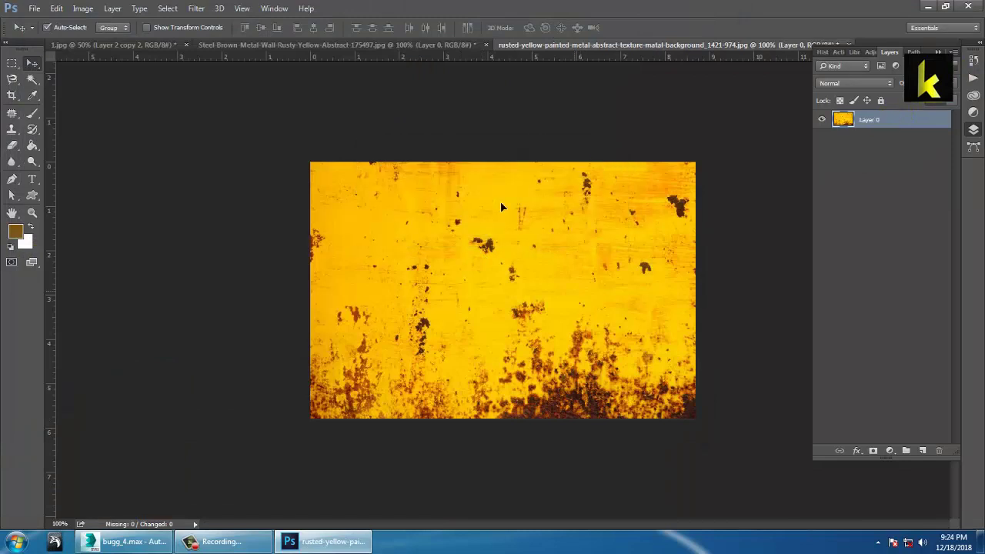
# Copy the rusted yellow painted metal image into 1.jpg over the upper long UV shell and scale it down proportionally about its center.
pyautogui.moveTo(500, 201); pyautogui.dragTo(486, 370)
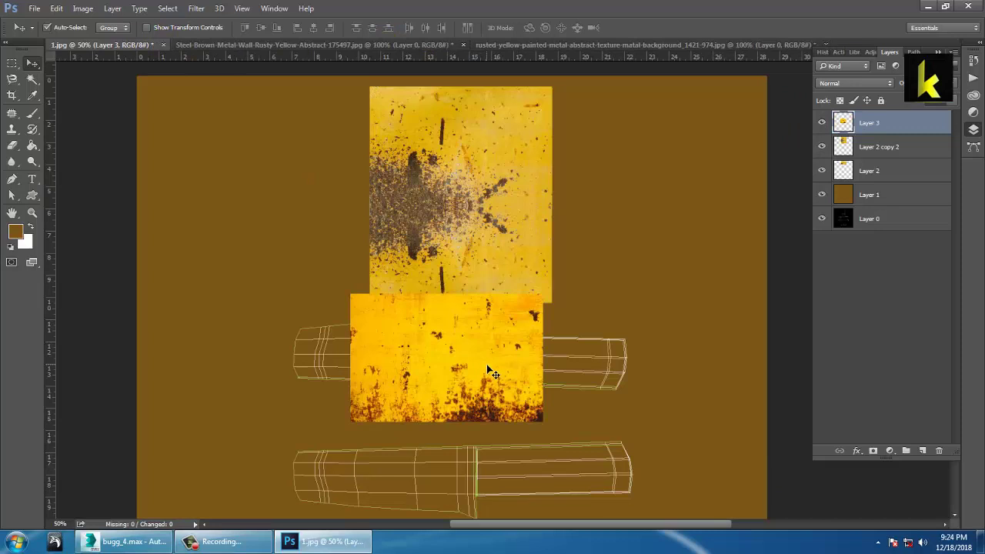
pyautogui.hotkey('ctrl', 't')
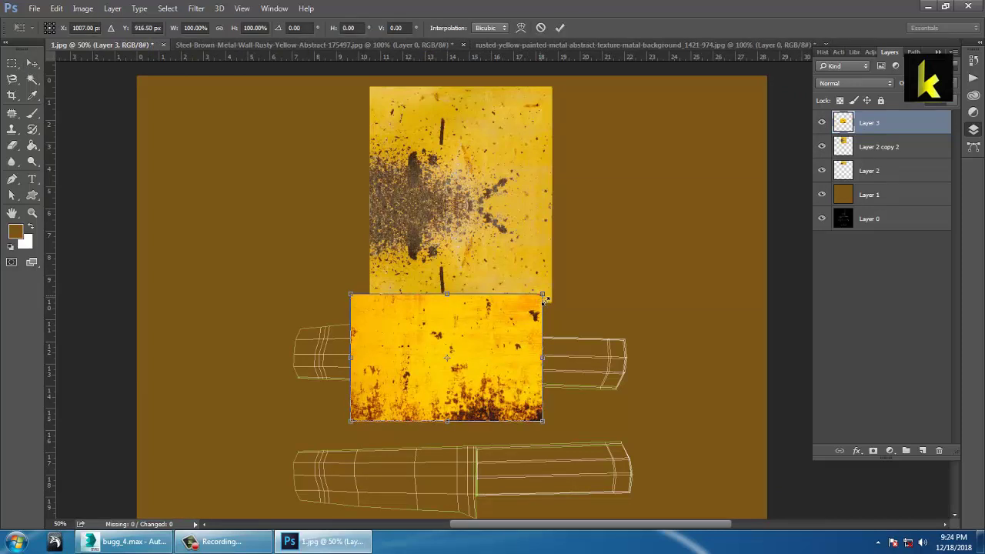
pyautogui.keyDown('alt'); pyautogui.keyDown('shift'); pyautogui.moveTo(542, 299); pyautogui.dragTo(515, 313); pyautogui.keyUp('shift'); pyautogui.keyUp('alt')
pyautogui.press('Return')
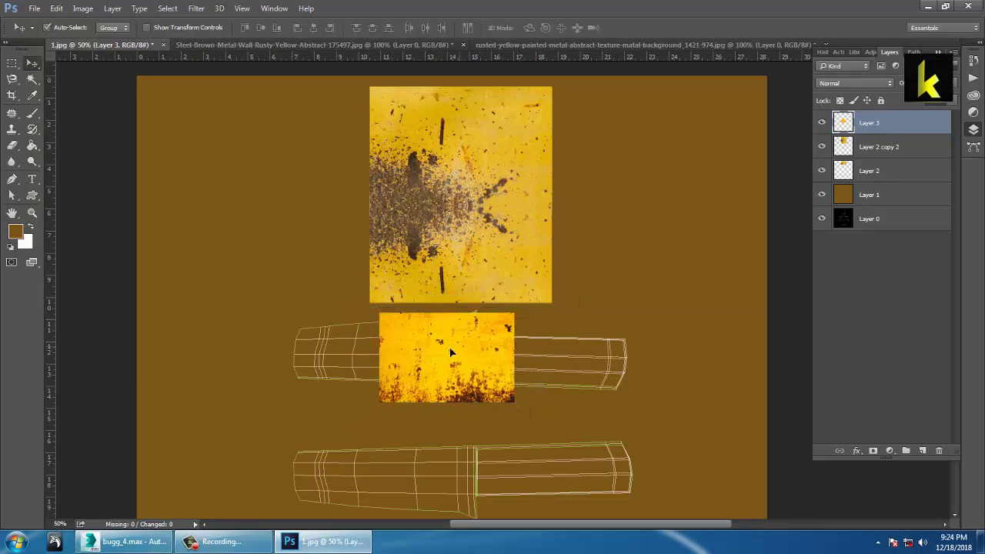
# Shift the image to the shell's start, duplicate it twice side by side across the upper long UV shell, and merge the three layers.
pyautogui.moveTo(451, 353); pyautogui.dragTo(507, 357)
pyautogui.press('Left')
pyautogui.press('Left')
pyautogui.press('Left')
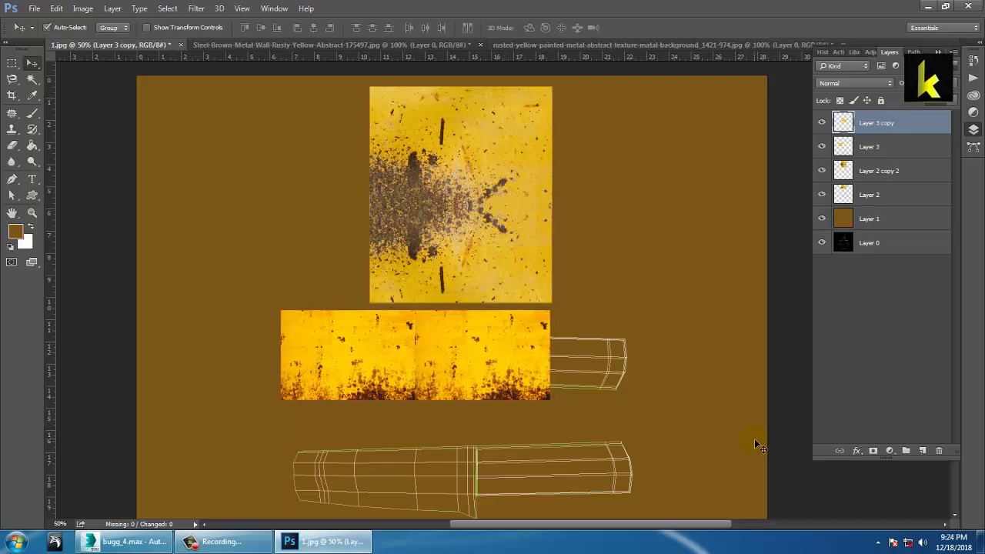
pyautogui.keyDown('alt'); pyautogui.moveTo(473, 346); pyautogui.dragTo(616, 349); pyautogui.keyUp('alt')
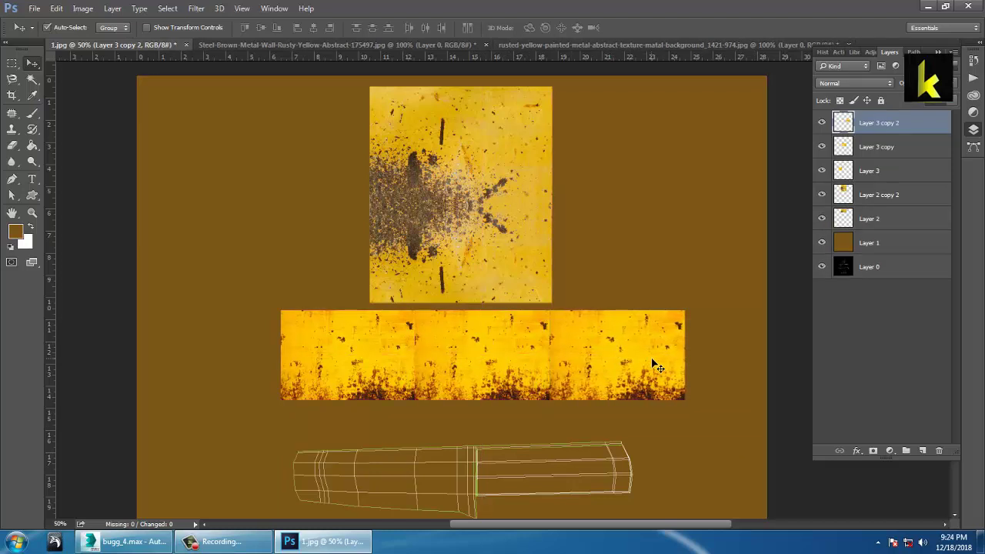
pyautogui.press('Left')
pyautogui.keyDown('shift'); pyautogui.click(886, 177); pyautogui.keyUp('shift')
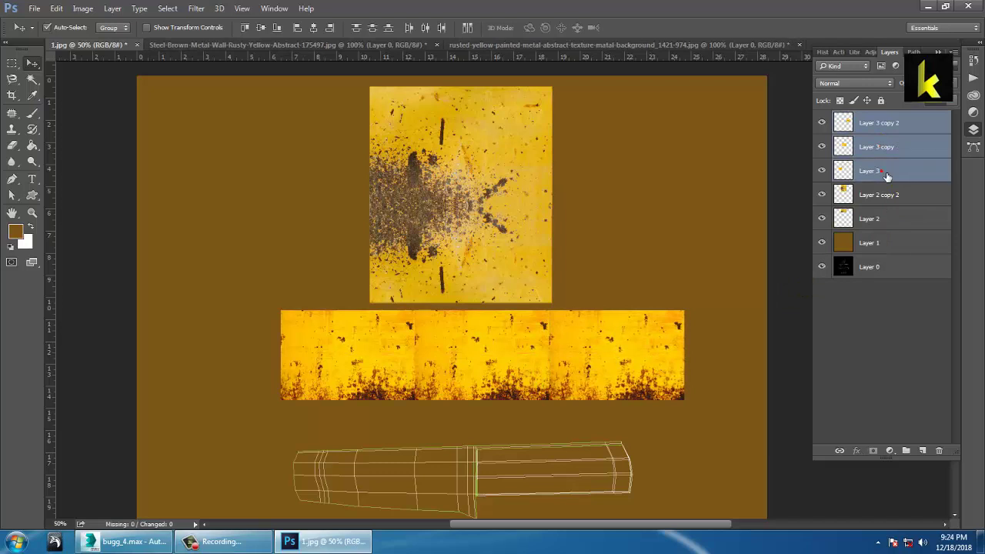
pyautogui.hotkey('ctrl', 'e')
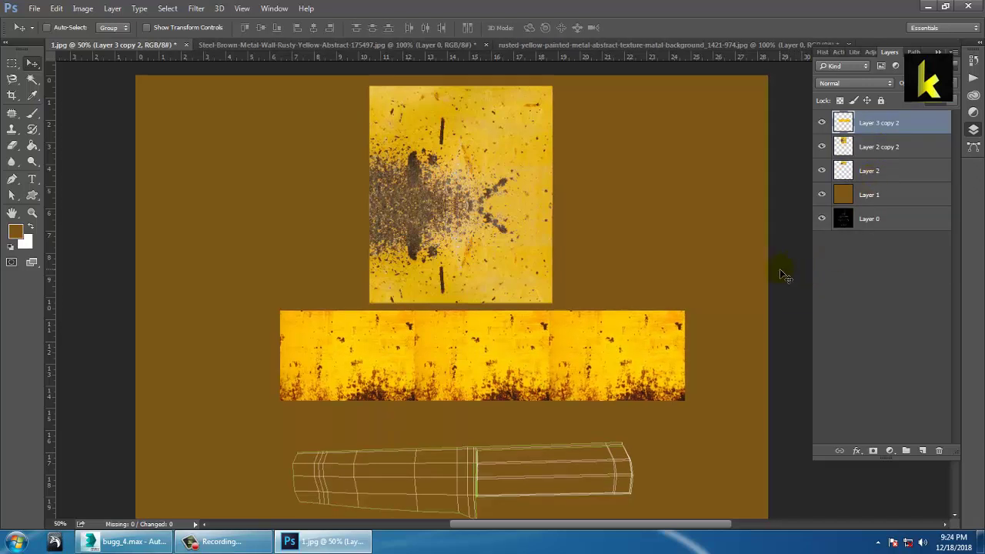
# Select the first seam strip of the merged texture with a 2 px feather, fill it with Content-Aware and deselect.
pyautogui.hotkey('ctrl', '+')
pyautogui.click(10, 64)
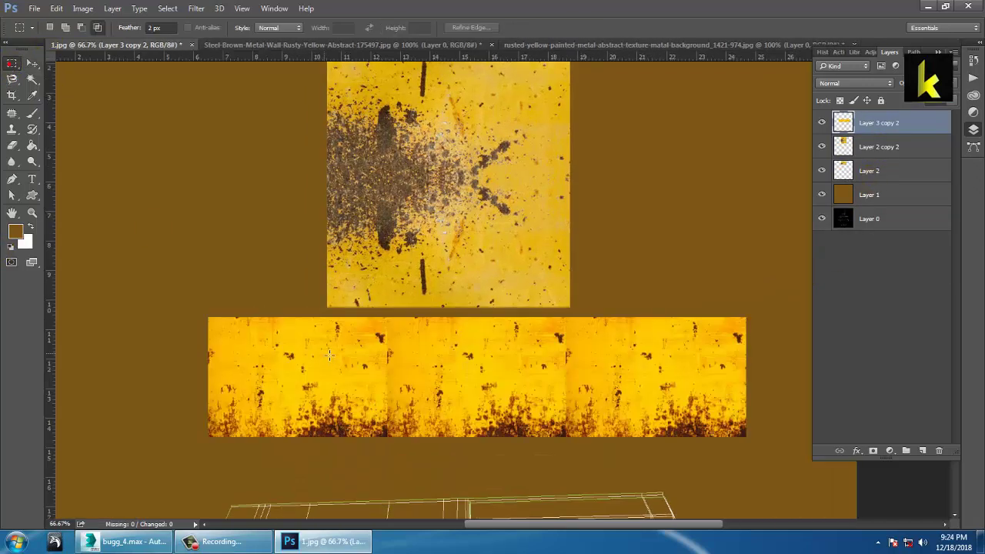
pyautogui.moveTo(383, 324); pyautogui.dragTo(405, 435)
pyautogui.rightClick(404, 411)
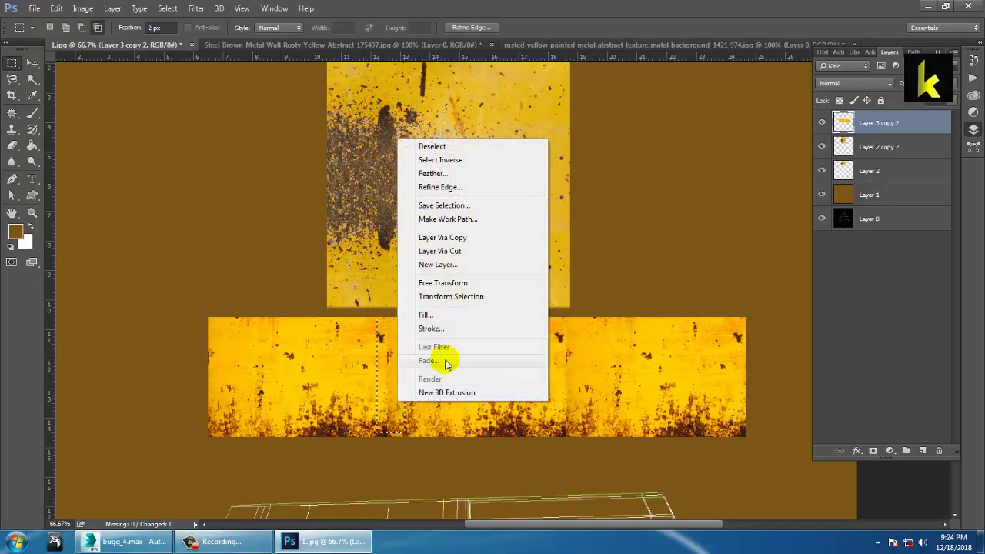
pyautogui.click(440, 314)
pyautogui.click(301, 105)
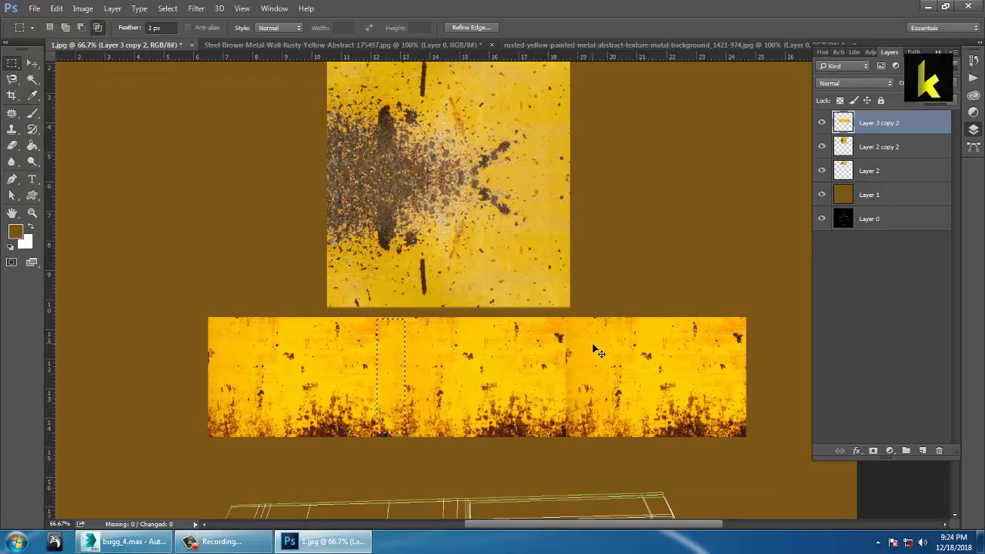
pyautogui.hotkey('ctrl', 'd')
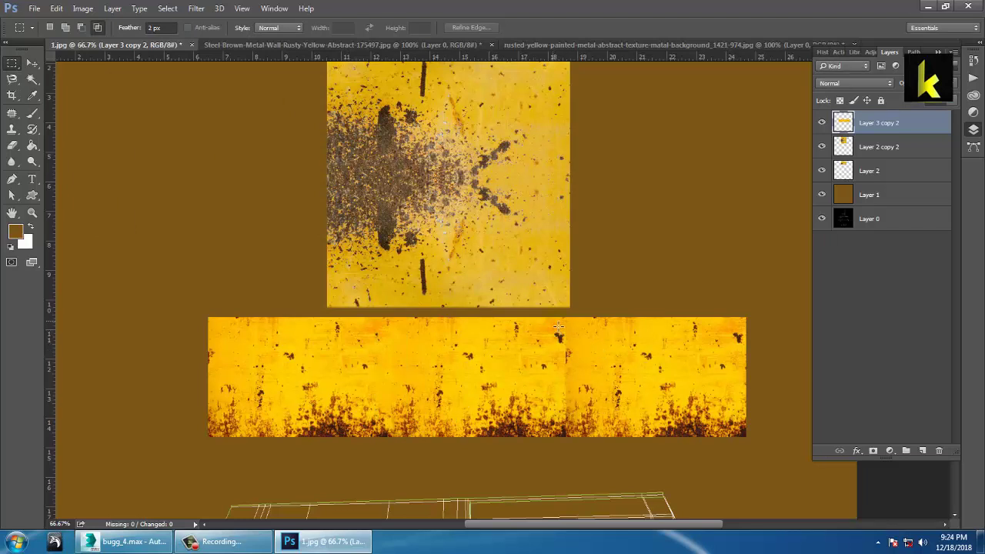
# Select the second seam strip of the merged texture, fill it with Content-Aware and clear the selection.
pyautogui.moveTo(553, 322); pyautogui.dragTo(581, 435)
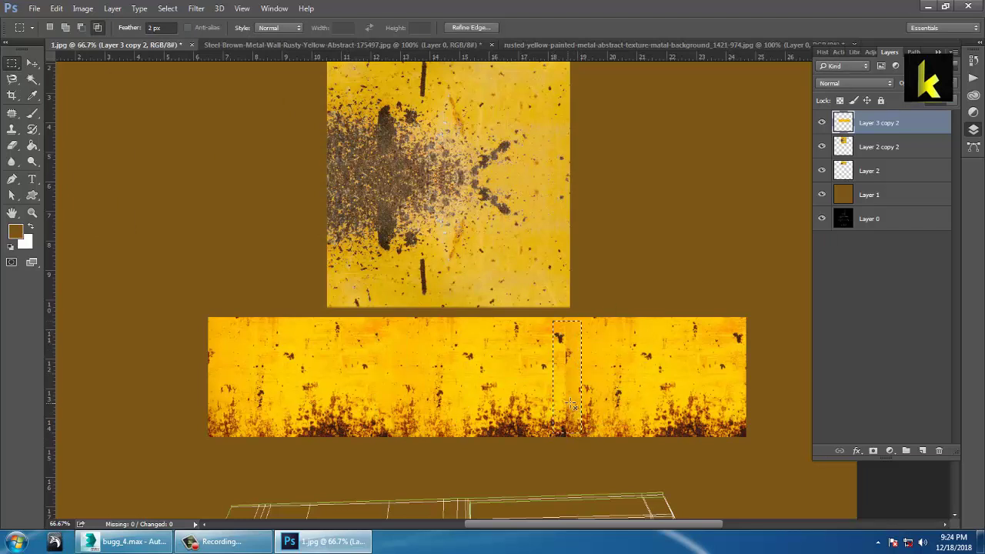
pyautogui.rightClick(571, 403)
pyautogui.click(601, 311)
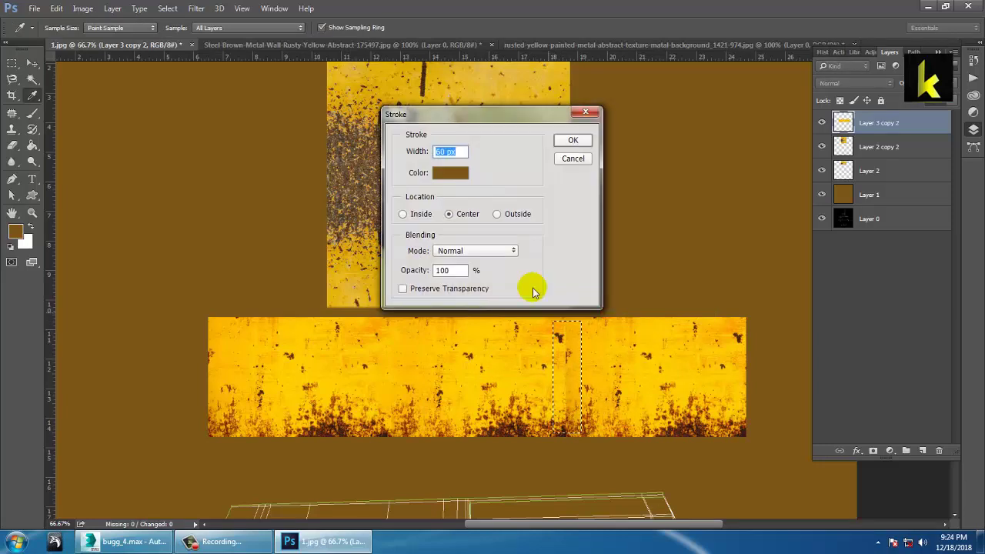
pyautogui.click(572, 158)
pyautogui.rightClick(576, 378)
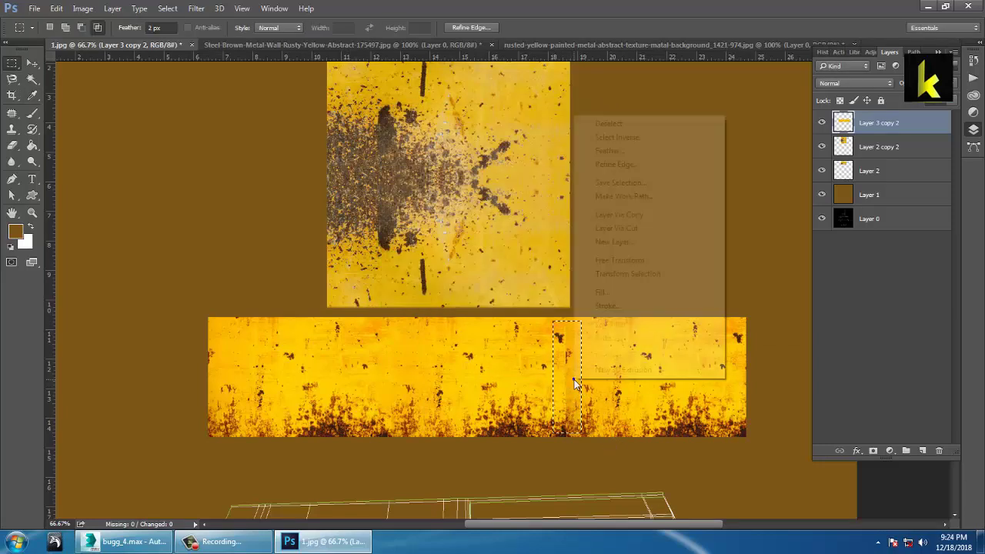
pyautogui.click(604, 294)
pyautogui.click(306, 102)
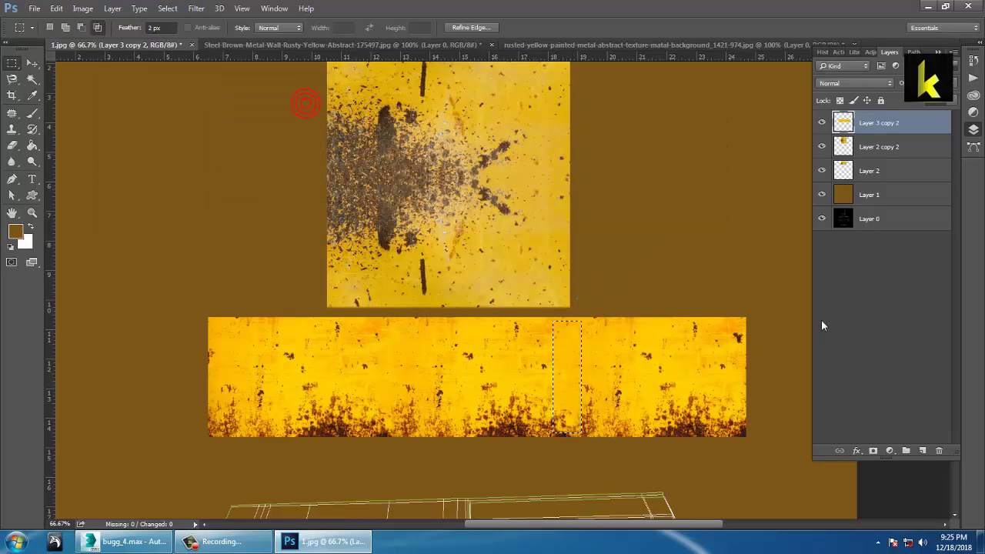
pyautogui.hotkey('ctrl', 'd')
# Duplicate the seamless yellow strip onto the lower long UV shell and flip the copy vertically.
pyautogui.click(34, 61)
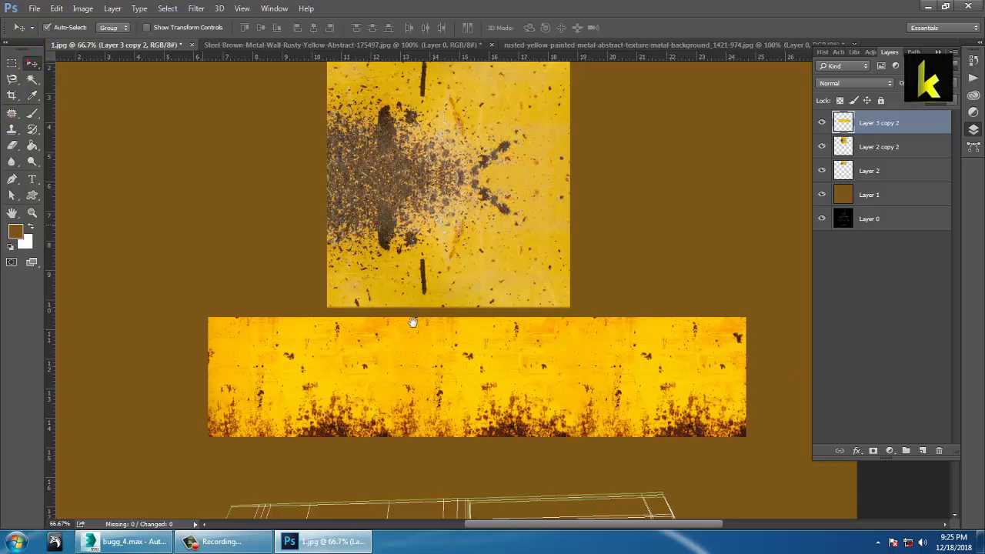
pyautogui.scroll(-4, 626, 223)
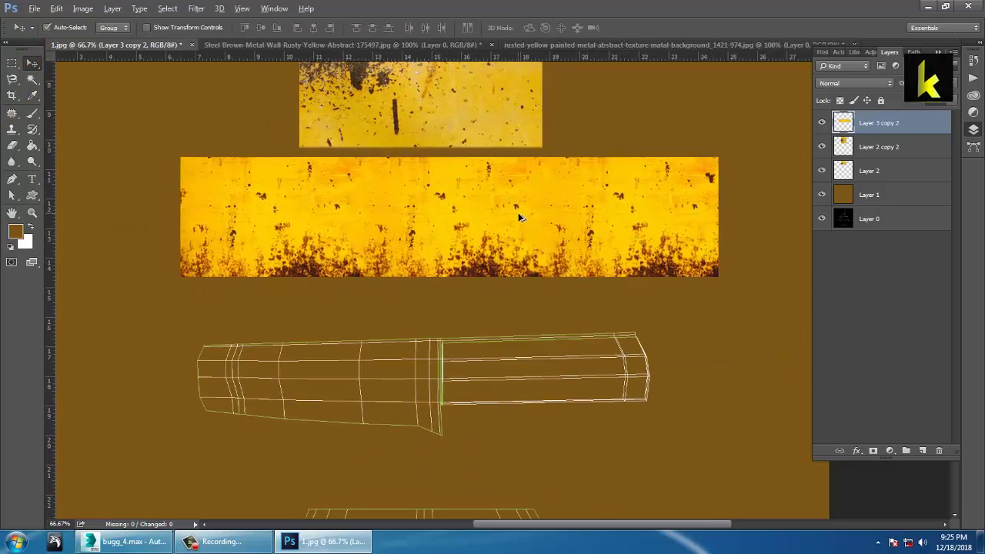
pyautogui.keyDown('alt'); pyautogui.moveTo(518, 212); pyautogui.dragTo(506, 378); pyautogui.keyUp('alt')
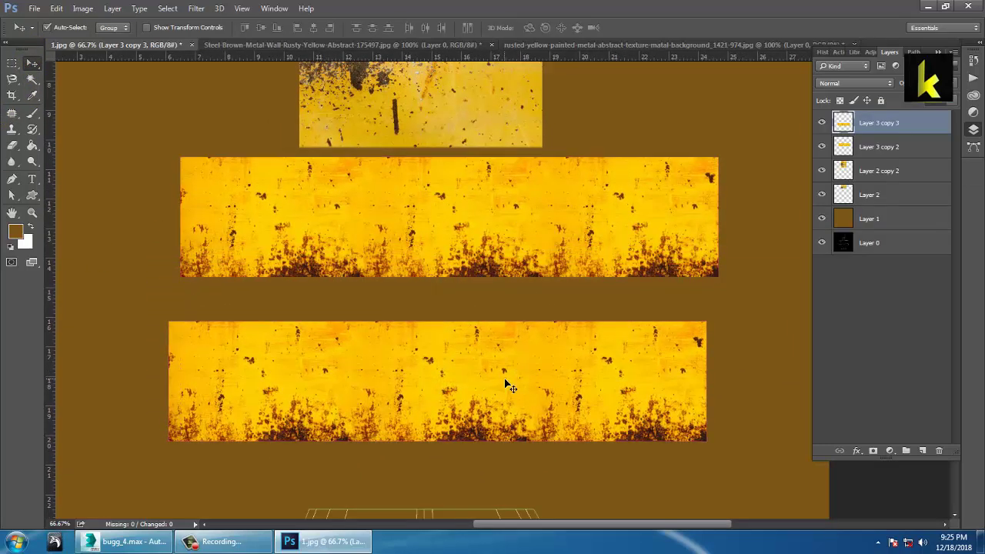
pyautogui.hotkey('ctrl', 't')
pyautogui.rightClick(639, 357)
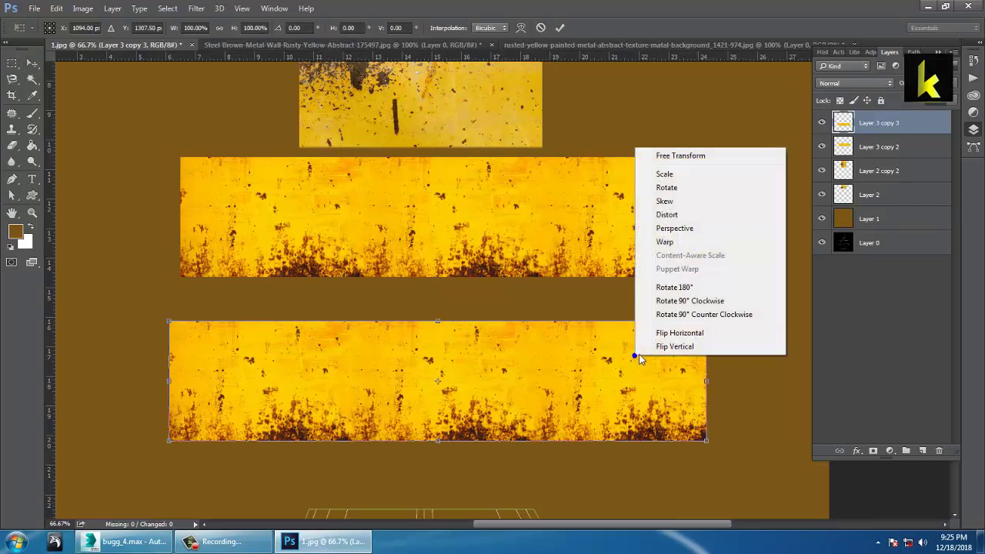
pyautogui.click(668, 346)
pyautogui.press('Return')
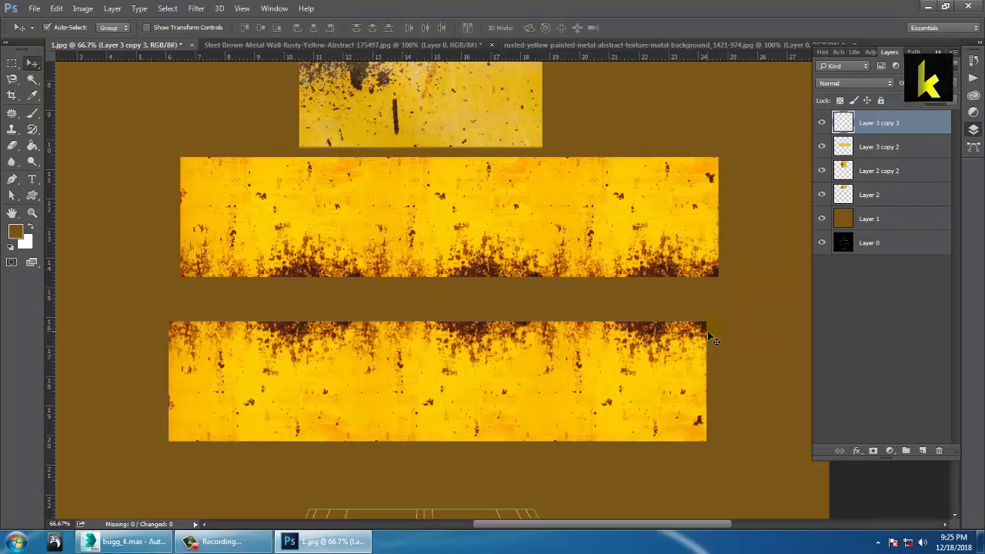
# Duplicate the square rusty texture onto the lowest UV shell, rotate the copy 90° and scale it to about 68.36%.
pyautogui.moveTo(488, 391); pyautogui.dragTo(462, 359)
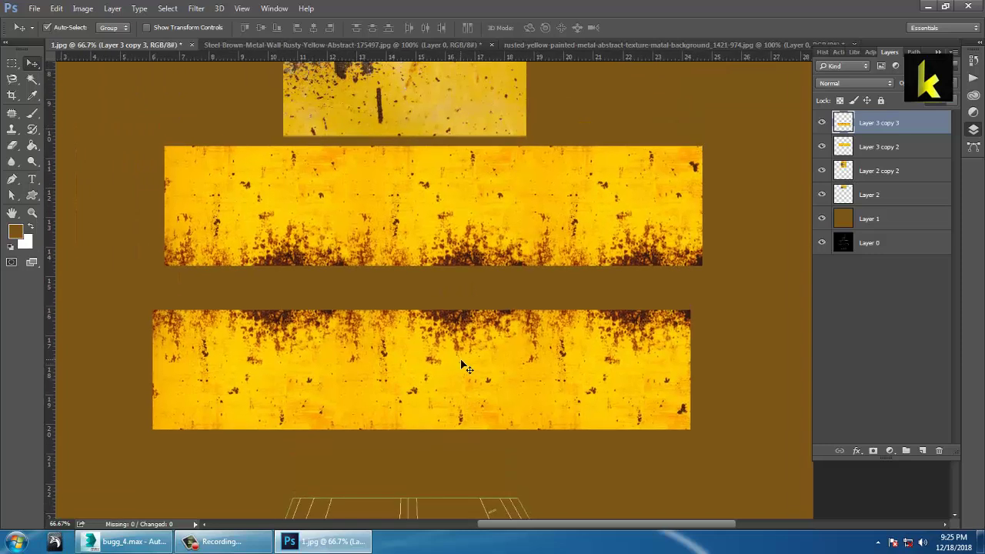
pyautogui.hotkey('ctrl', '-')
pyautogui.hotkey('ctrl', '-')
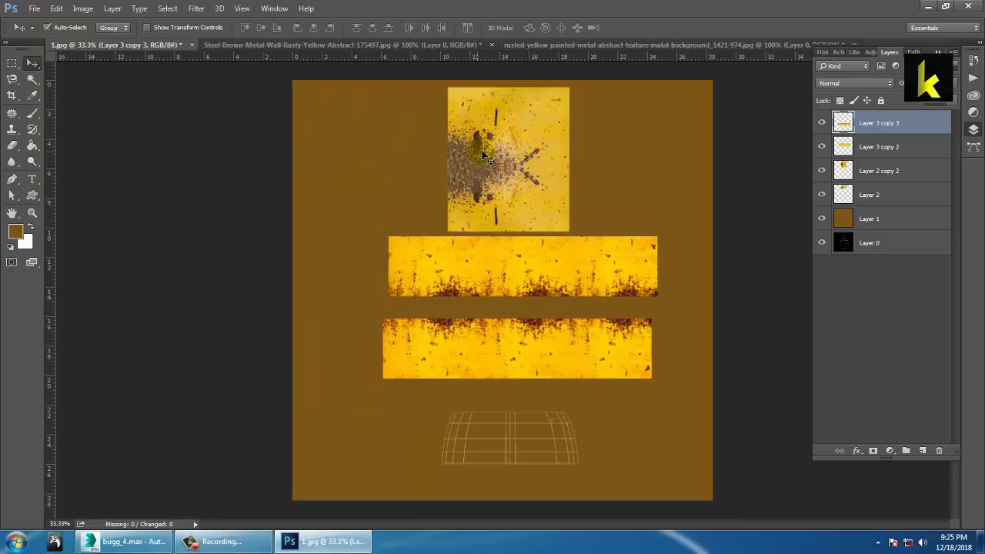
pyautogui.keyDown('ctrl'); pyautogui.click(496, 153); pyautogui.keyUp('ctrl')
pyautogui.moveTo(530, 156); pyautogui.dragTo(525, 463)
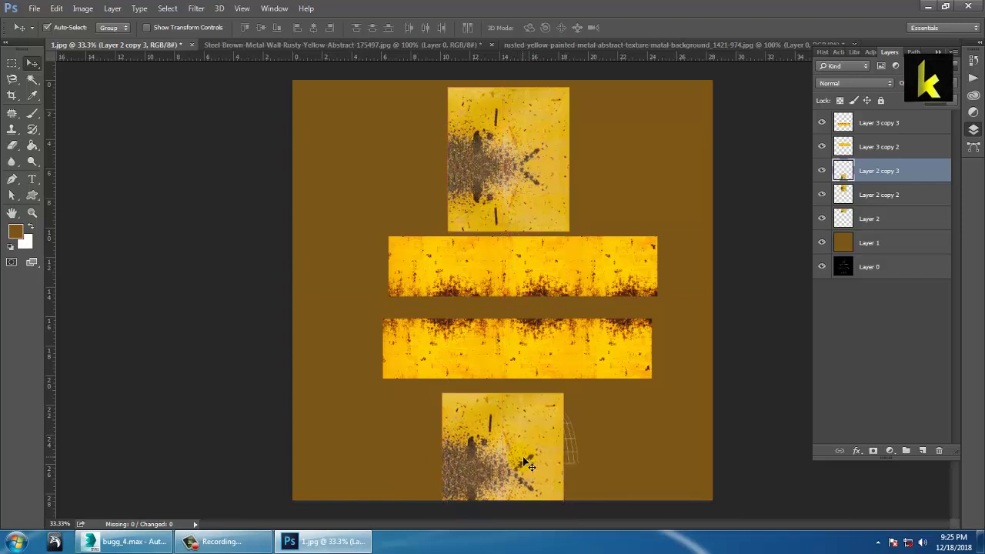
pyautogui.hotkey('ctrl', 't')
pyautogui.keyDown('alt'); pyautogui.moveTo(565, 399); pyautogui.dragTo(511, 448); pyautogui.keyUp('alt')
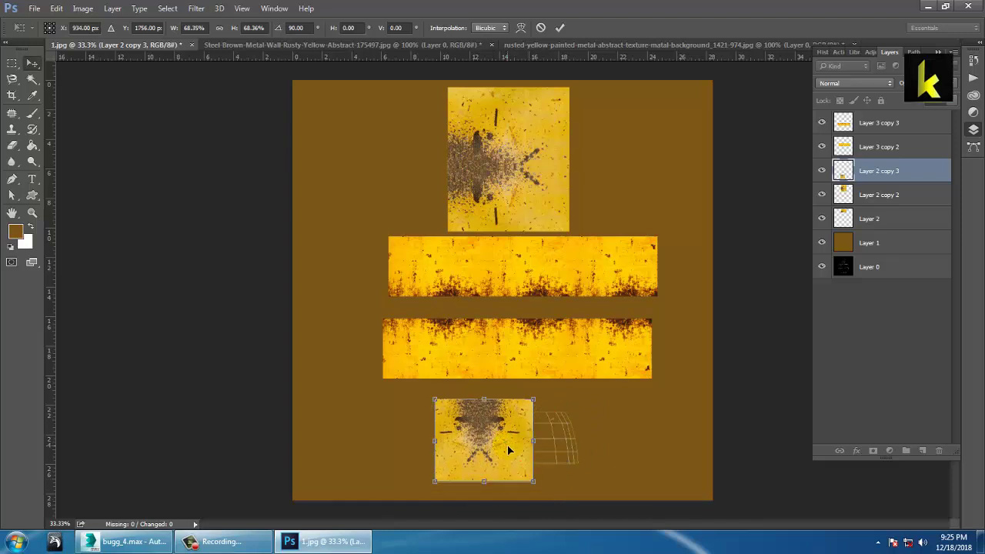
pyautogui.press('Return')
# Duplicate the rotated texture alongside itself to cover the rest of the lowest UV shell.
pyautogui.hotkey('ctrl', '+')
pyautogui.moveTo(536, 370); pyautogui.dragTo(454, 262)
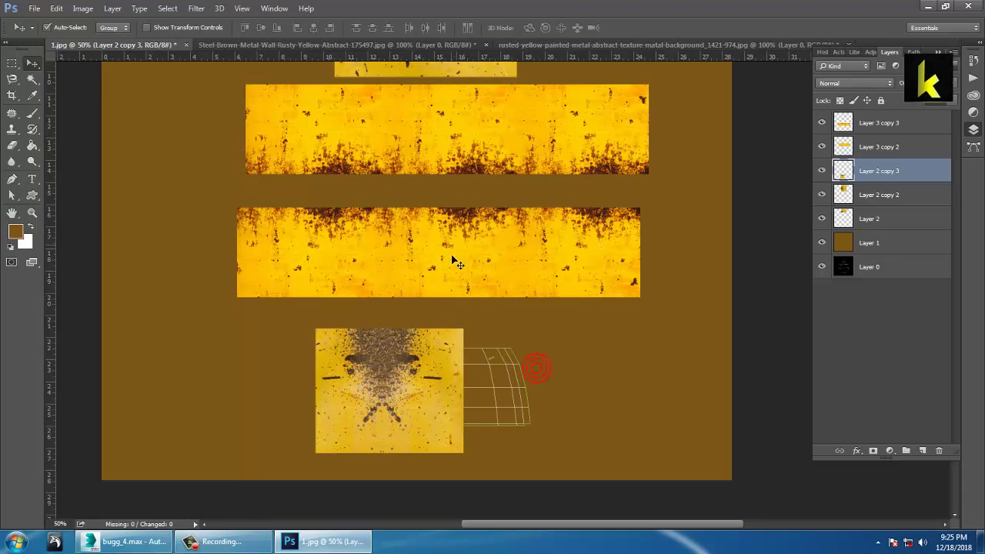
pyautogui.keyDown('alt'); pyautogui.moveTo(422, 404); pyautogui.dragTo(561, 396); pyautogui.keyUp('alt')
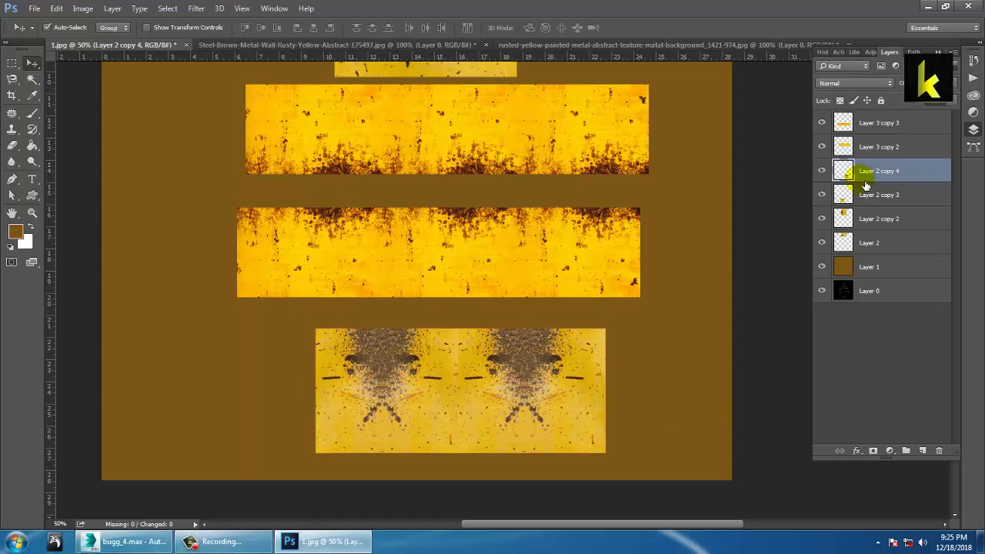
# Clone clean yellow paint over part of the second copy's crossed rust marks, and set the Clone Stamp to 99% opacity and 100% flow.
pyautogui.click(11, 129)
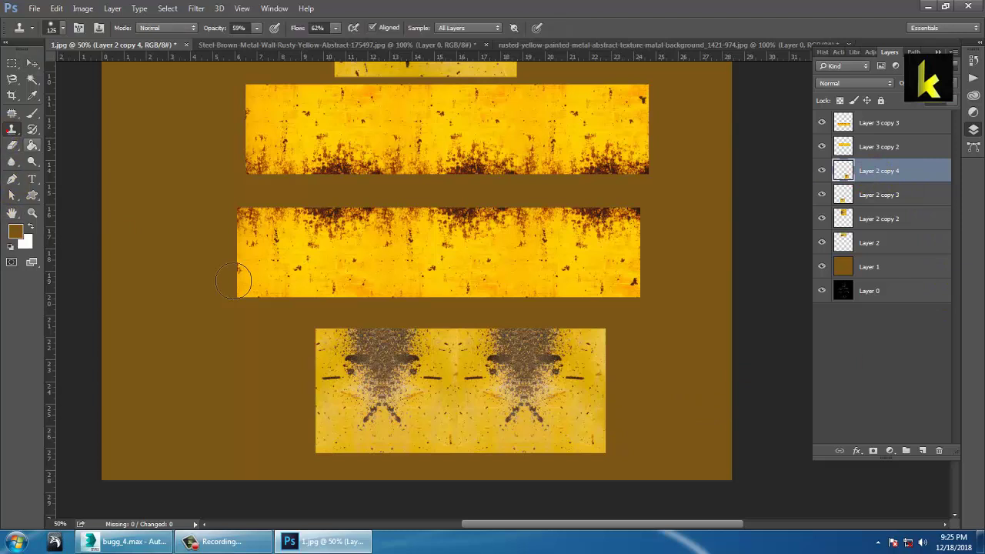
pyautogui.moveTo(567, 441); pyautogui.dragTo(545, 439)
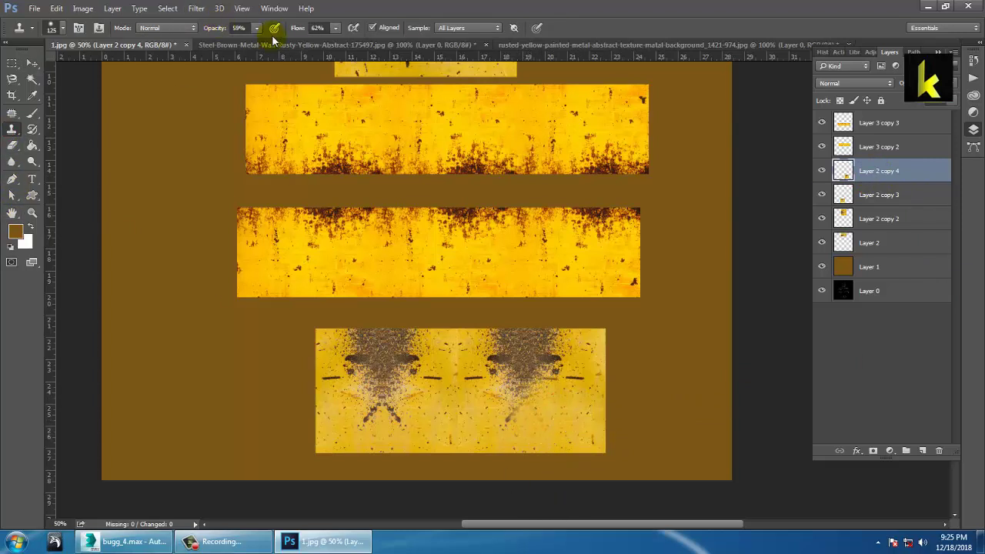
pyautogui.moveTo(258, 42); pyautogui.dragTo(313, 39)
pyautogui.click(327, 31)
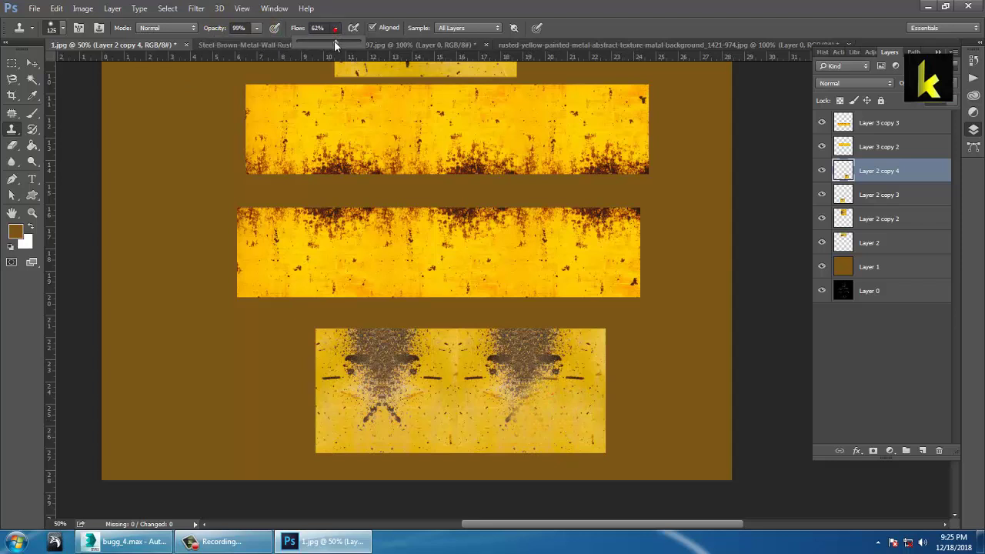
# Try cloning clean paint over more of the second copy's rust marks, and undo those strokes.
pyautogui.moveTo(553, 431)
pyautogui.mouseDown()
pyautogui.moveTo(523, 418)
pyautogui.moveTo(526, 393)
pyautogui.moveTo(576, 381)
pyautogui.moveTo(559, 358)
pyautogui.moveTo(574, 363)
pyautogui.mouseUp()
pyautogui.hotkey('ctrl', 'alt', 'z')
pyautogui.hotkey('ctrl', 'alt', 'z')
pyautogui.hotkey('ctrl', 'alt', 'z')
pyautogui.hotkey('ctrl', 'alt', 'z')
pyautogui.hotkey('ctrl', 'alt', 'z')
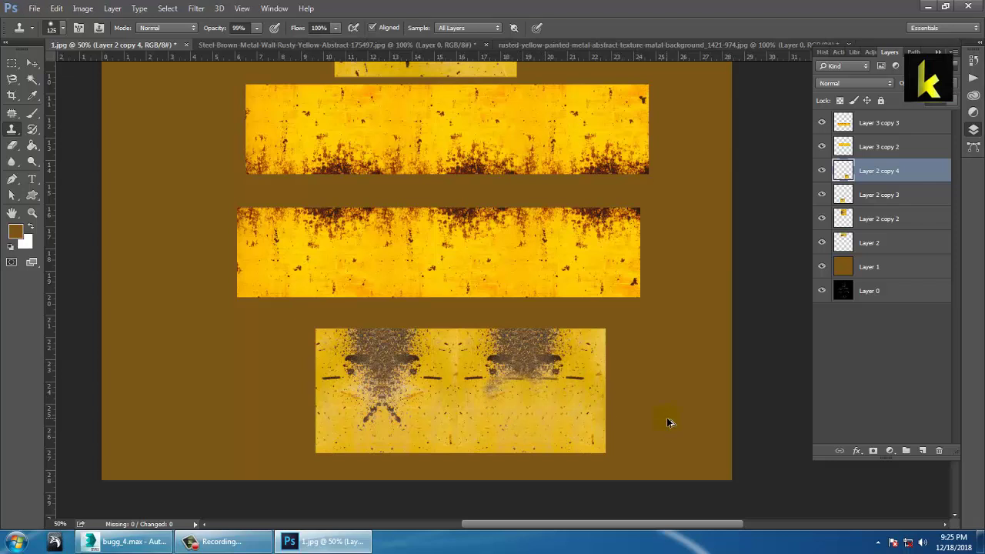
pyautogui.hotkey('ctrl', 'alt', 'z')
pyautogui.hotkey('ctrl', 'alt', 'z')
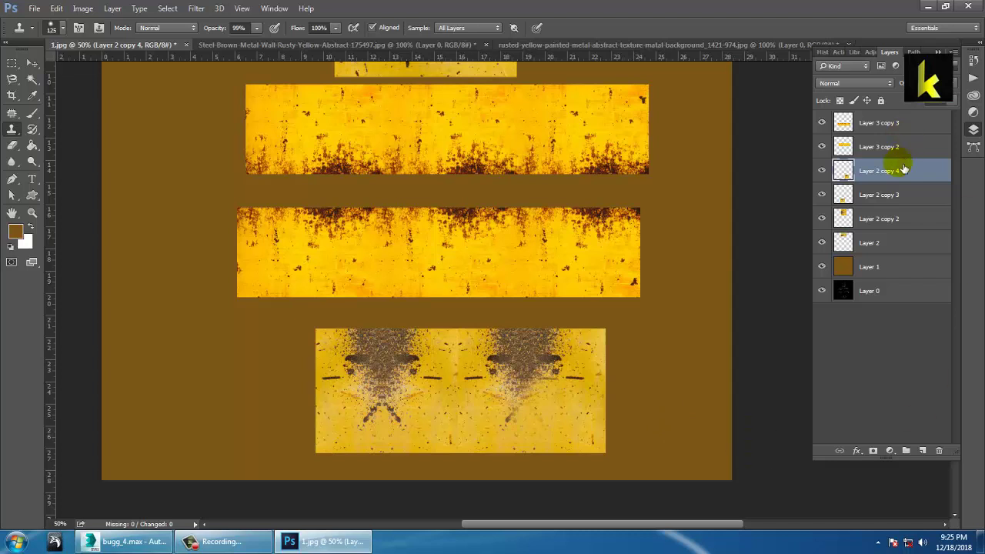
# Merge the two texture copies covering the lowest UV shell, Layer 2 copy 4 and Layer 2 copy 3, into one layer.
pyautogui.keyDown('shift'); pyautogui.click(885, 194); pyautogui.keyUp('shift')
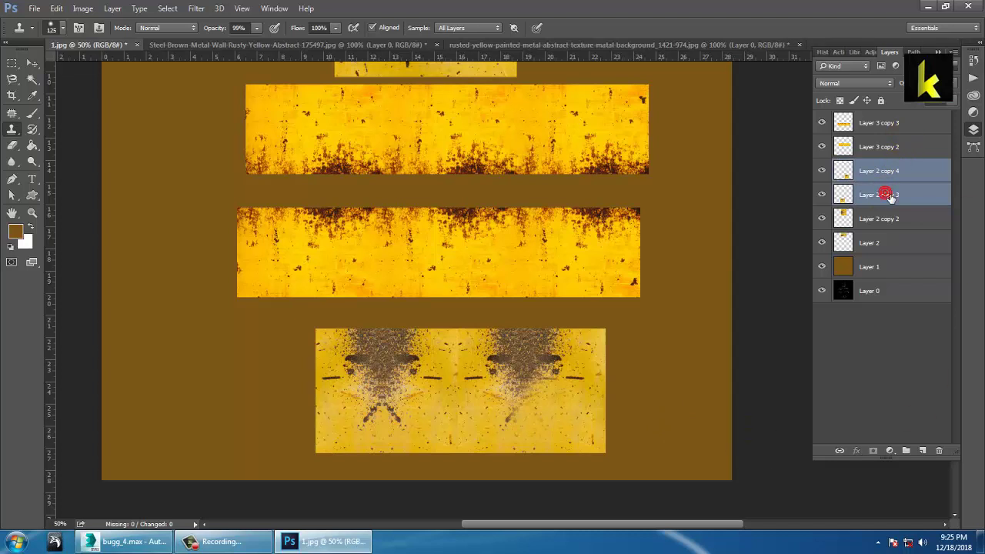
pyautogui.click(822, 170)
pyautogui.click(822, 170)
# Select the seam strip between the two merged copies on the lowest UV shell and fill it with Content-Aware.
pyautogui.press('m')
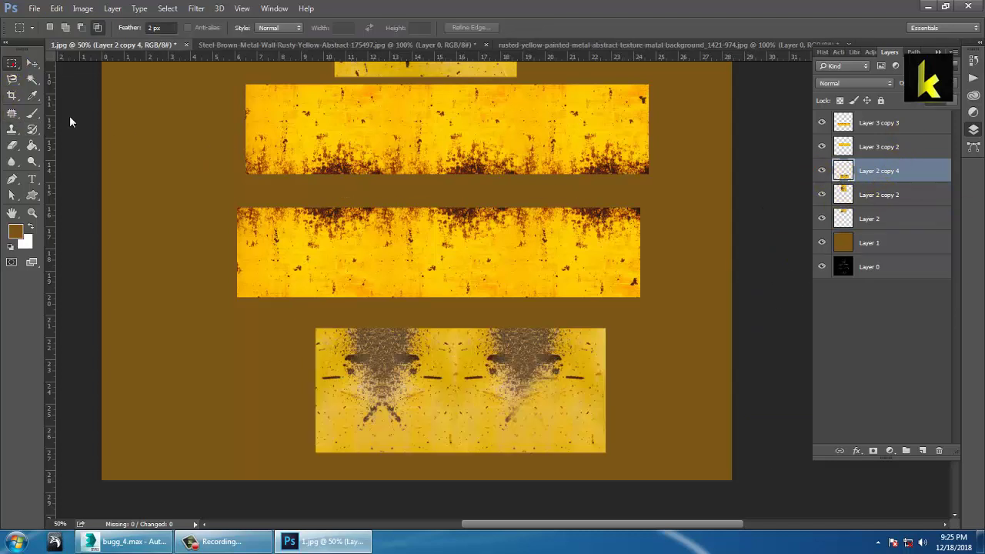
pyautogui.moveTo(457, 360); pyautogui.dragTo(472, 451)
pyautogui.rightClick(459, 415)
pyautogui.click(488, 327)
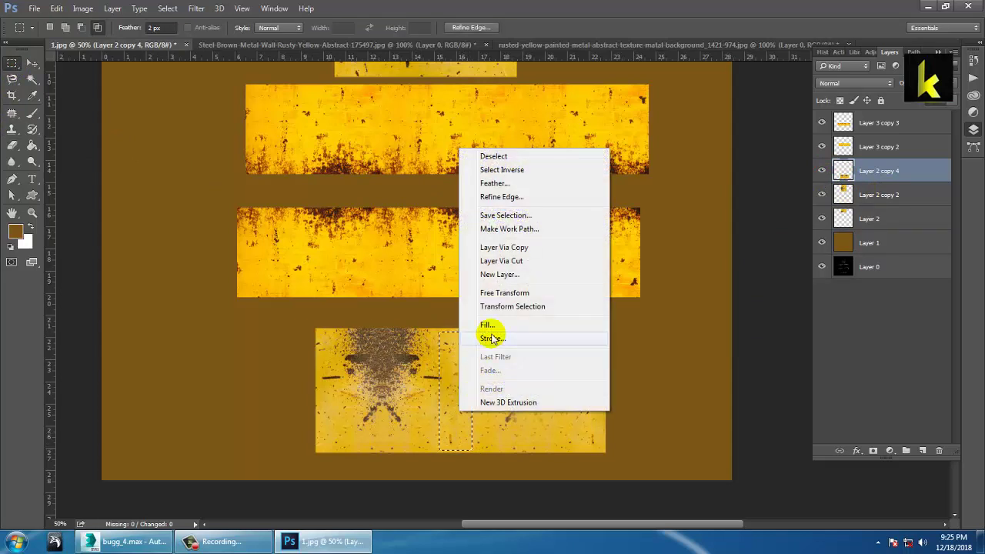
pyautogui.click(301, 105)
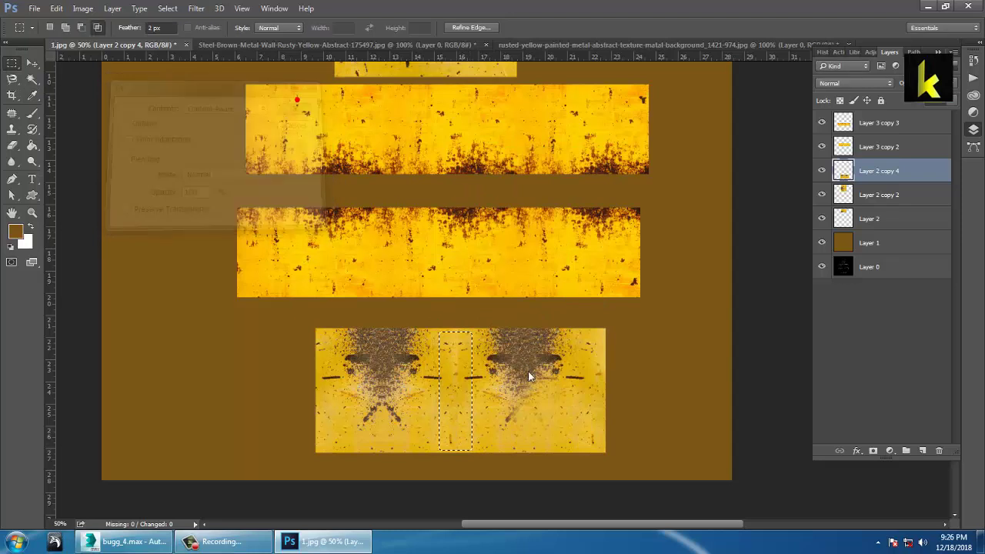
# Select the upper rust area of the second texture copy on the lowest UV shell, fill it with Content-Aware, and deselect.
pyautogui.moveTo(472, 411); pyautogui.dragTo(593, 337)
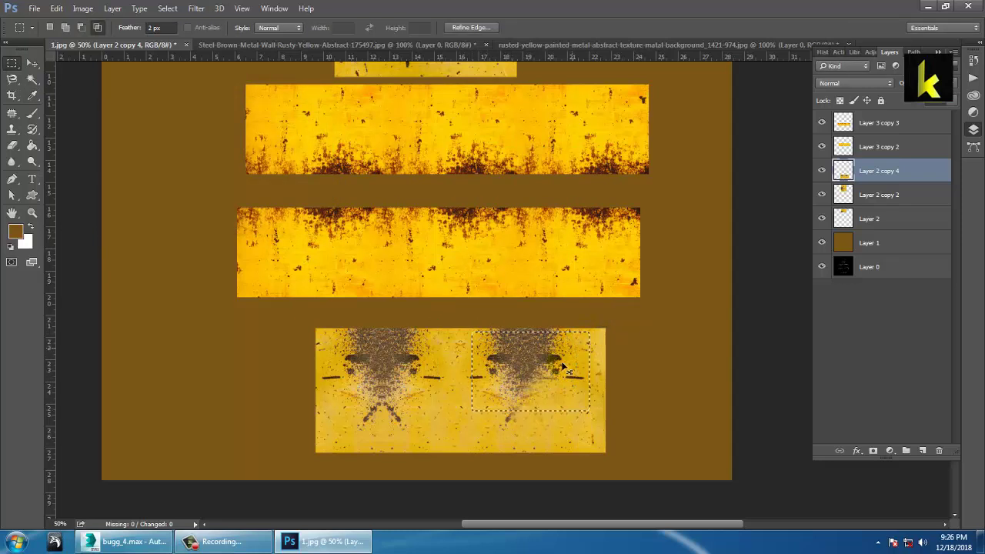
pyautogui.click(486, 416)
pyautogui.moveTo(459, 413); pyautogui.dragTo(598, 331)
pyautogui.rightClick(574, 371)
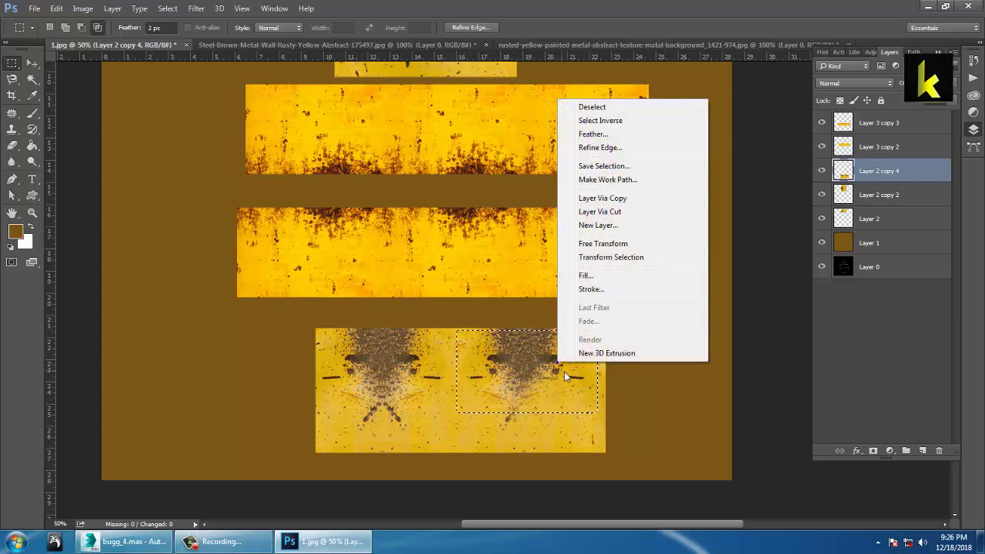
pyautogui.click(589, 280)
pyautogui.click(311, 110)
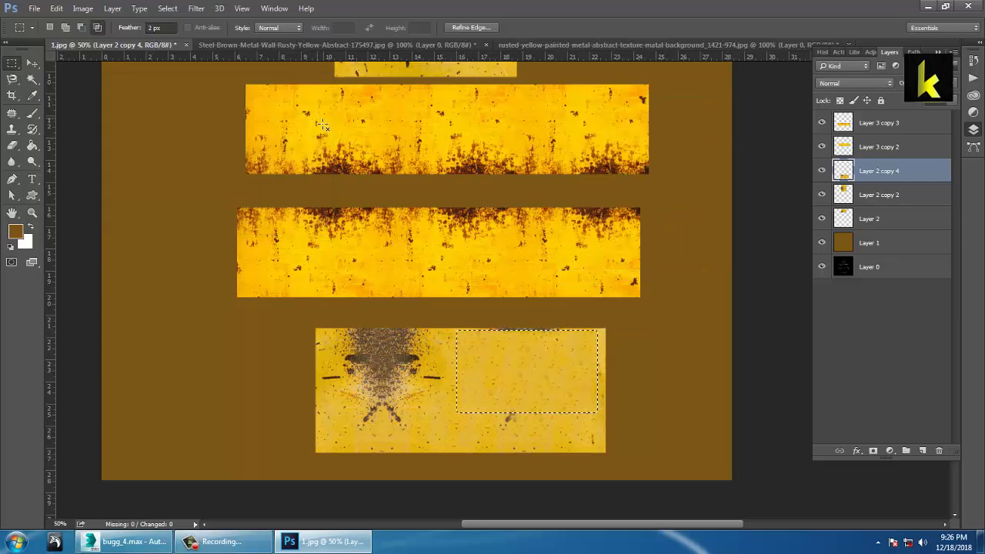
pyautogui.hotkey('ctrl', 'd')
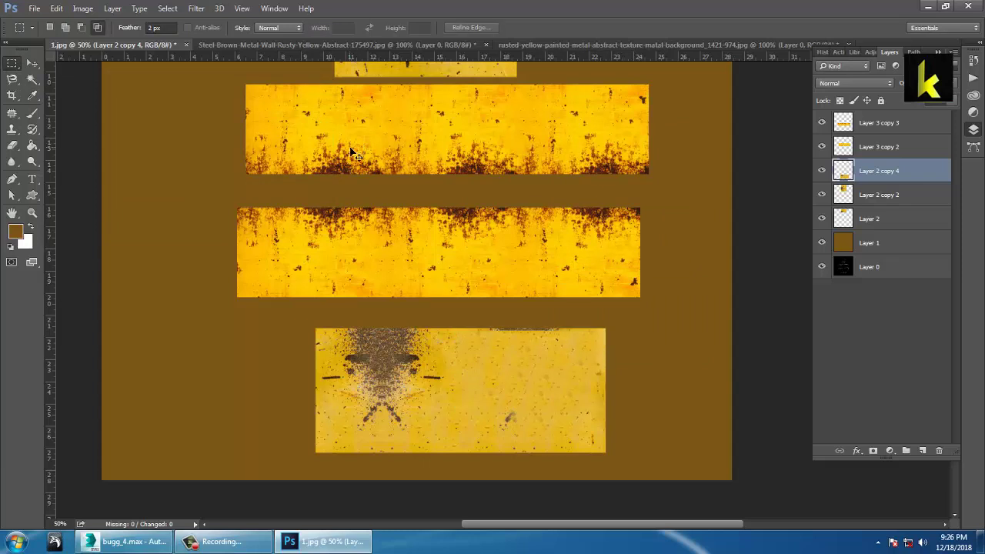
# Hide the brown Layer 1 and the UV template Layer 0 so only the texture pieces remain on transparency.
pyautogui.hotkey('ctrl', '-')
pyautogui.hotkey('ctrl', '-')
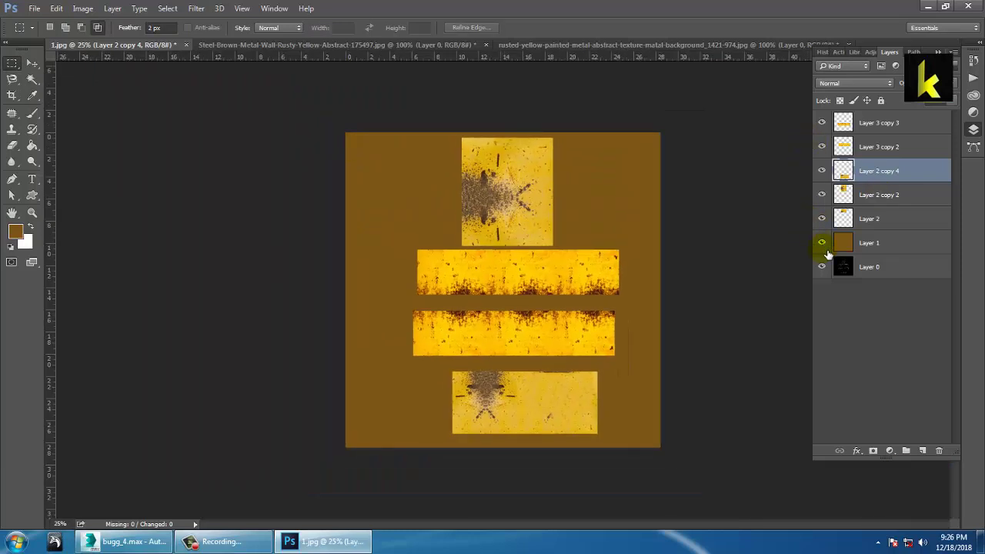
pyautogui.click(822, 243)
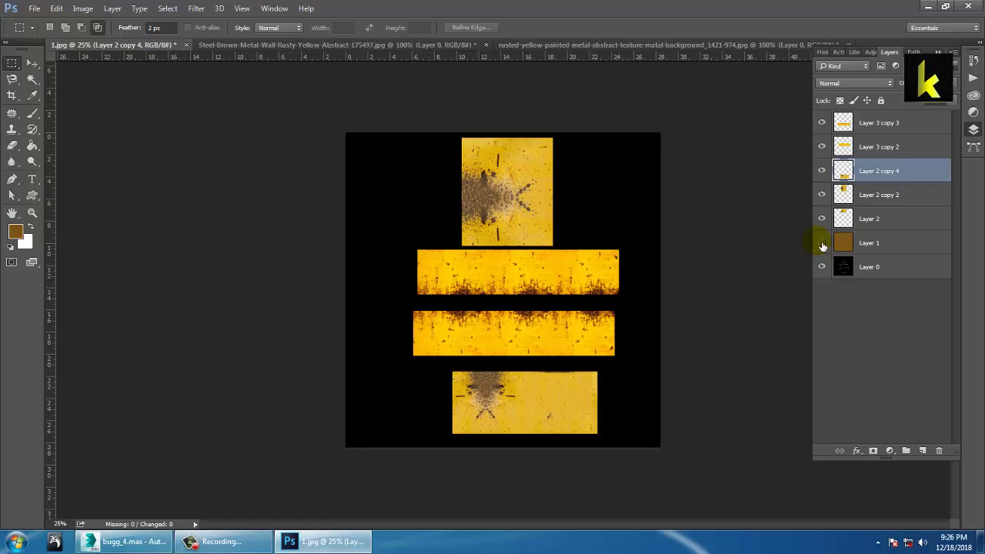
pyautogui.click(822, 243)
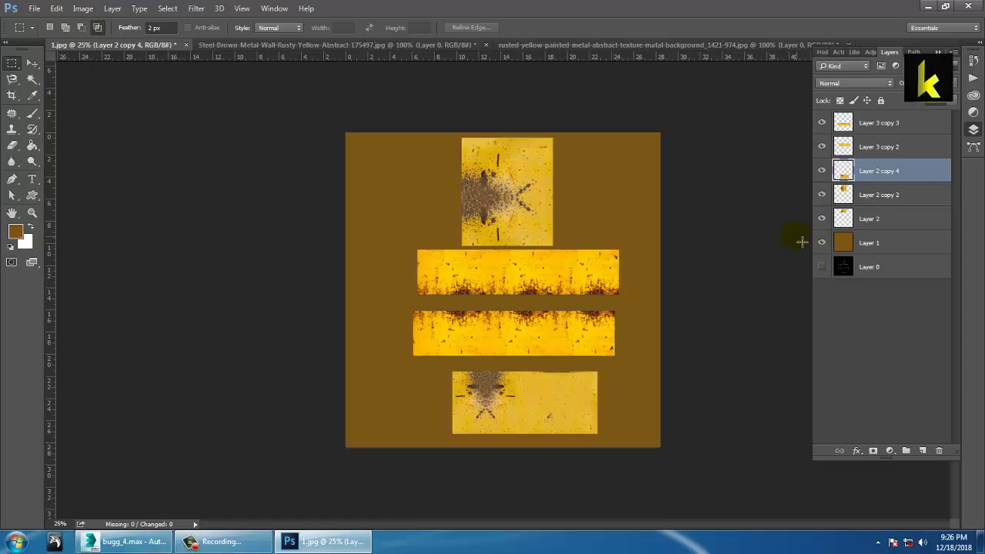
pyautogui.click(822, 243)
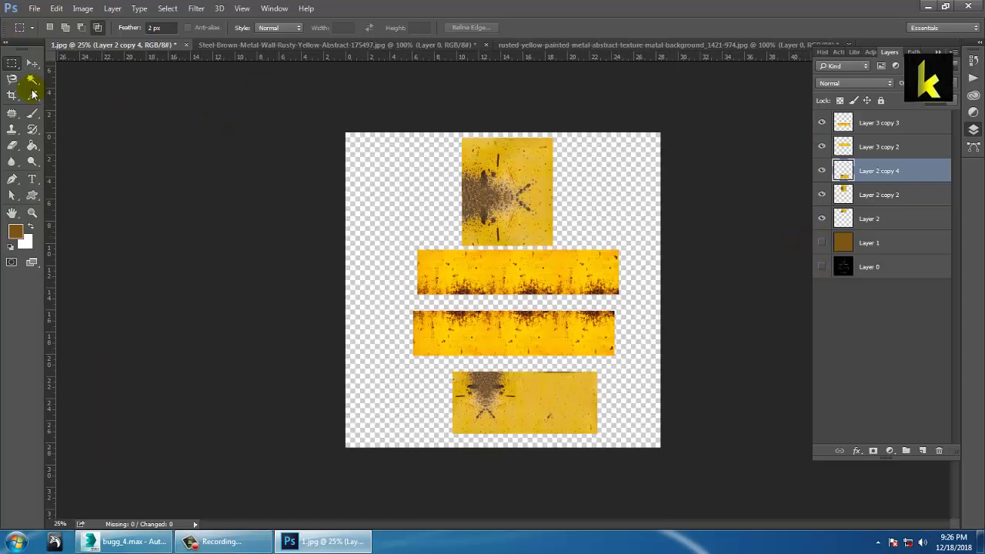
# Save the texture as a JPEG named "with texture" in the buggie uv folder, with maximum quality 12.
pyautogui.click(34, 9)
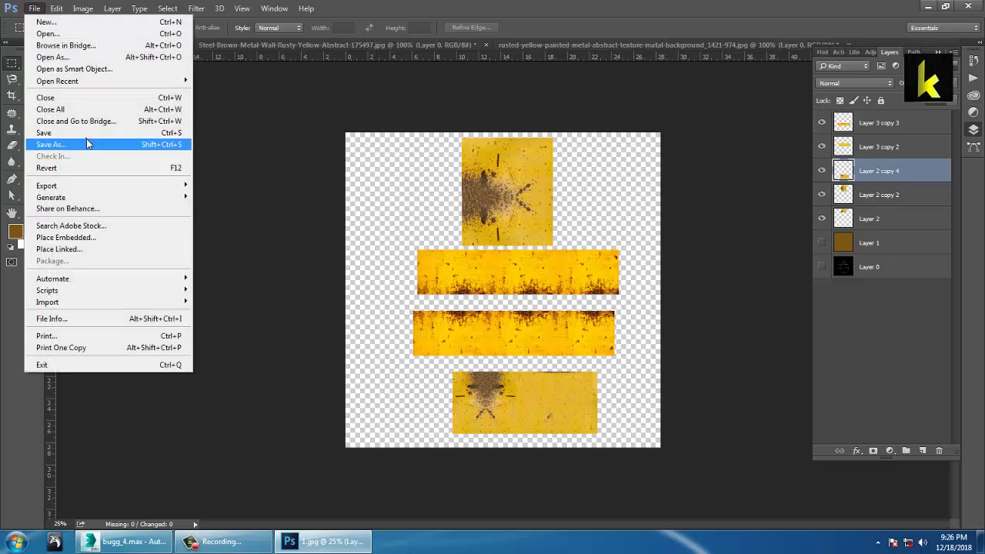
pyautogui.click(86, 140)
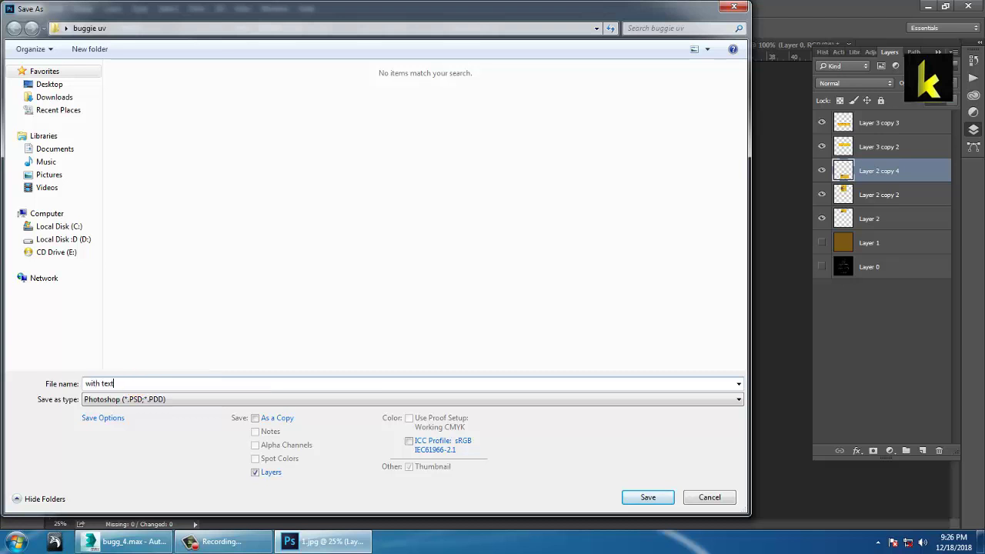
pyautogui.press('Tab')
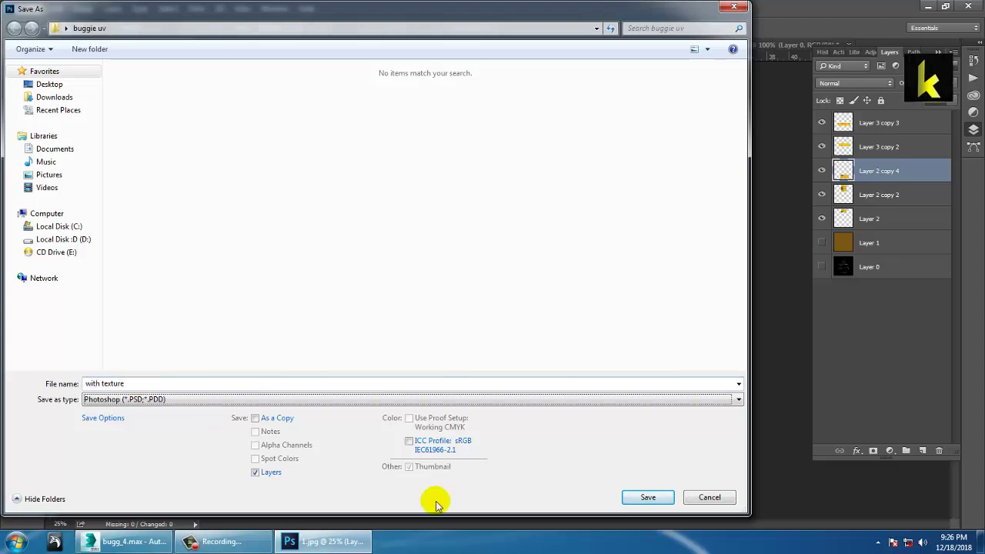
pyautogui.press('j')
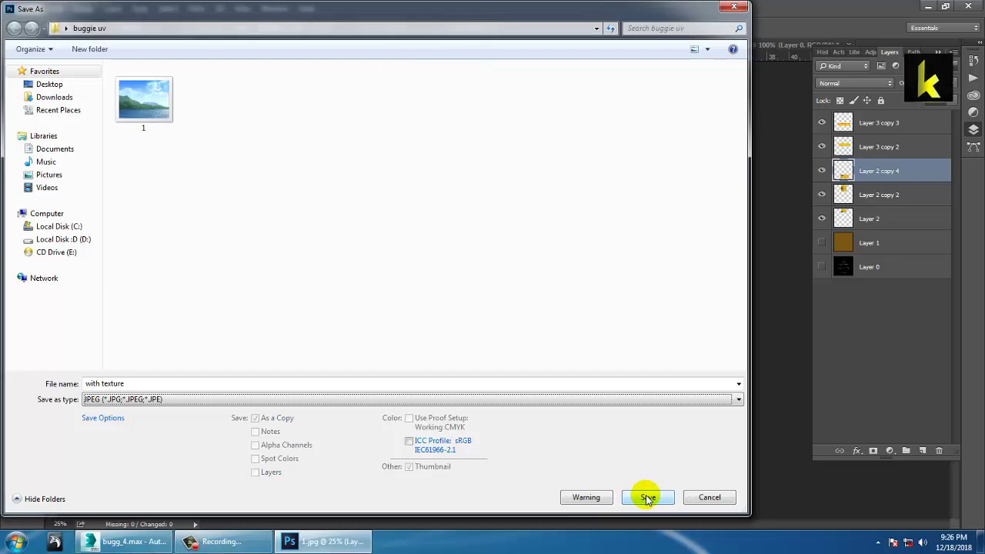
pyautogui.click(649, 497)
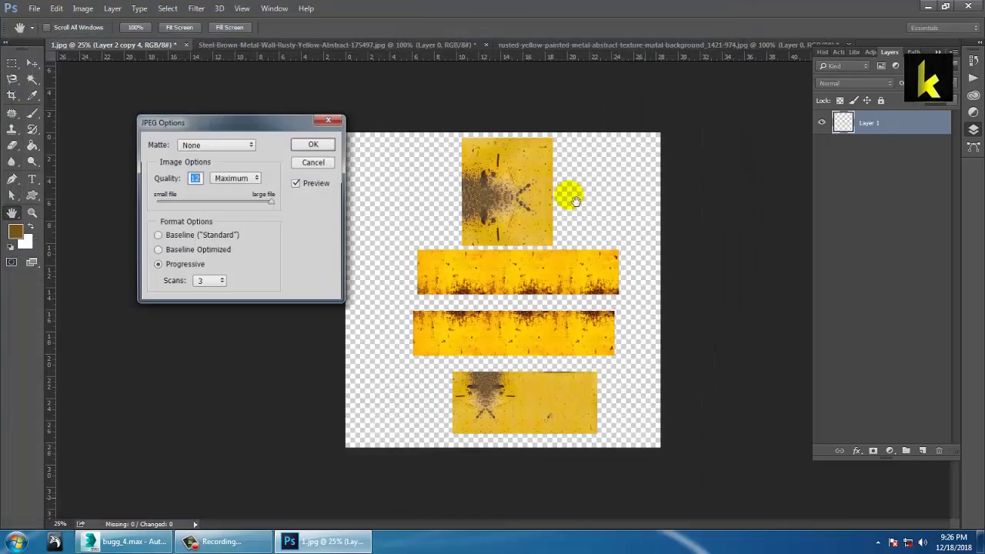
pyautogui.click(313, 146)
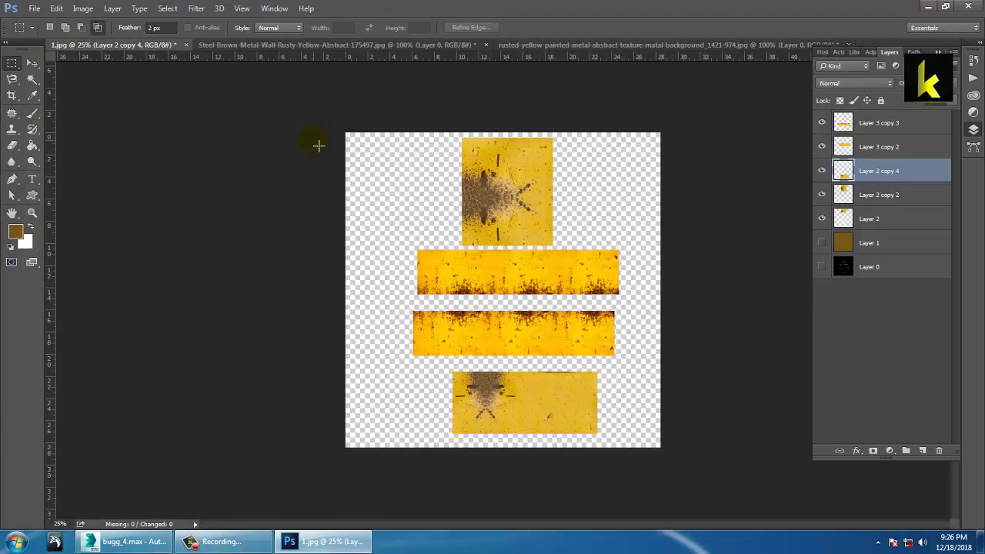
pyautogui.click(216, 547)
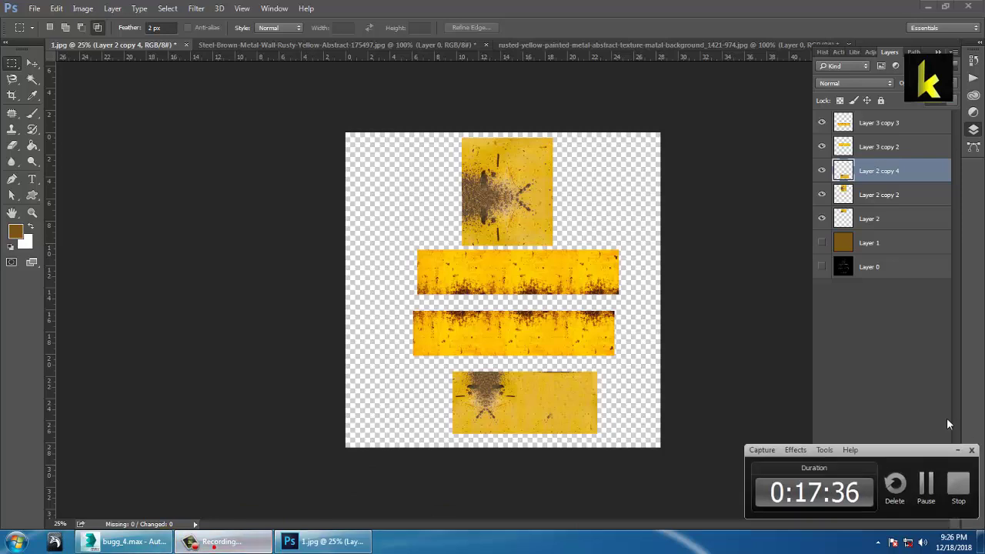
pyautogui.click(959, 451)
# Switch to 3ds Max, minimize the reference image, Render Map and Edit UVWs windows, and return to the Unwrap UVW modifier's top level.
pyautogui.click(123, 542)
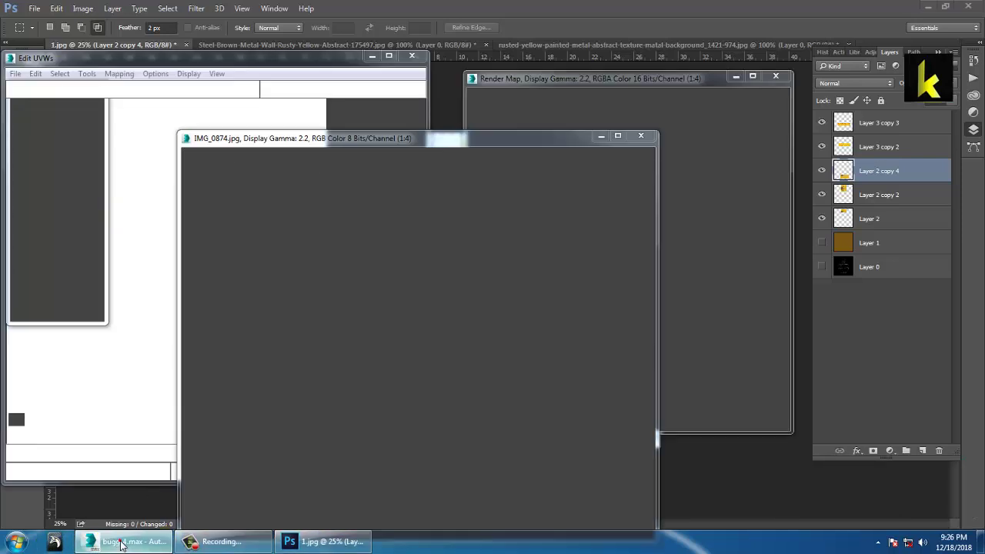
pyautogui.click(601, 136)
pyautogui.click(736, 77)
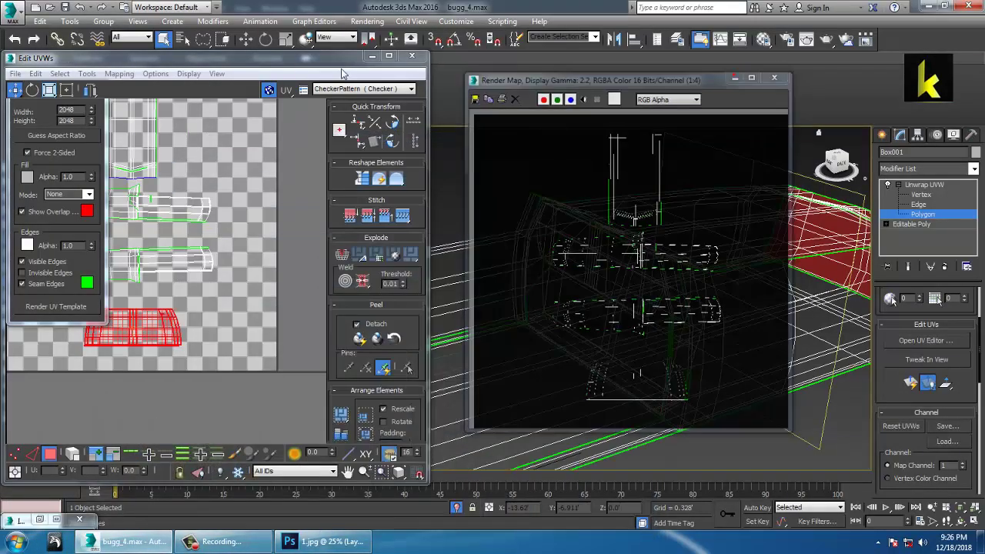
pyautogui.click(371, 57)
pyautogui.click(931, 185)
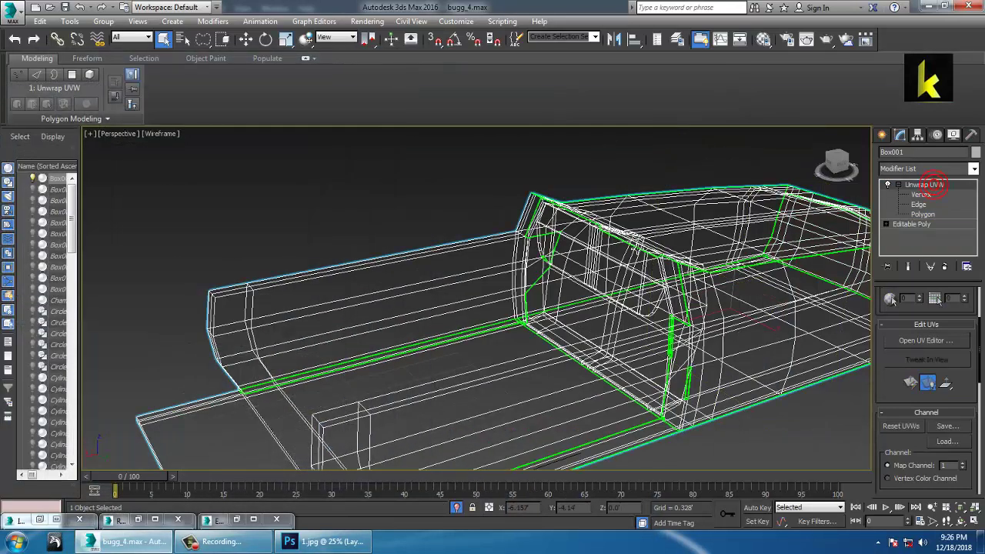
# End the isolation of the buggy body and display the perspective view shaded.
pyautogui.rightClick(508, 182)
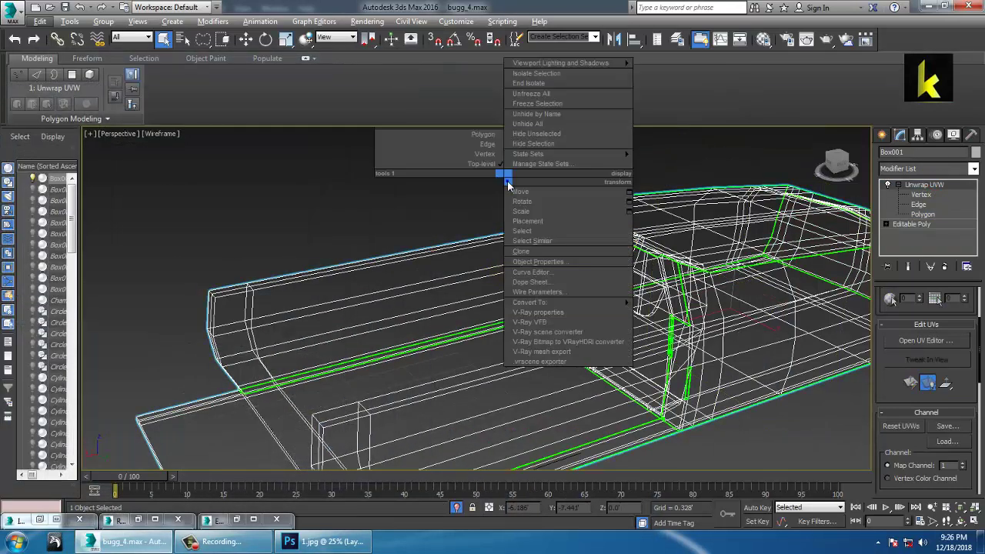
pyautogui.click(551, 81)
pyautogui.moveTo(506, 275)
pyautogui.keyDown('alt'); pyautogui.mouseDown(button='middle')
pyautogui.moveTo(590, 338)
pyautogui.moveTo(385, 341)
pyautogui.moveTo(439, 308)
pyautogui.moveTo(440, 319)
pyautogui.mouseUp(button='middle'); pyautogui.keyUp('alt')
pyautogui.press('F3')
# Open the Material Editor and choose a Bitmap map for the diffuse color of the 01 - Default material.
pyautogui.press('m')
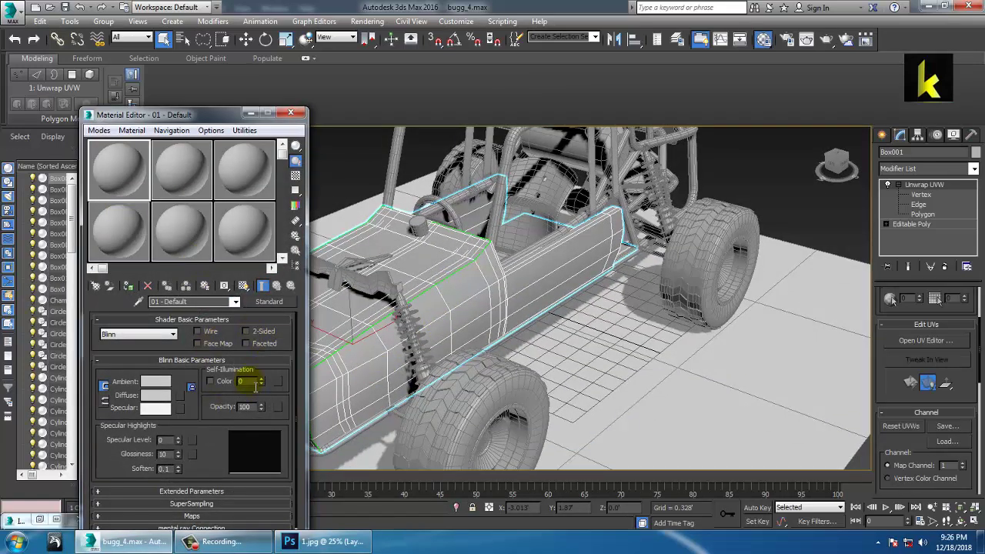
pyautogui.click(271, 302)
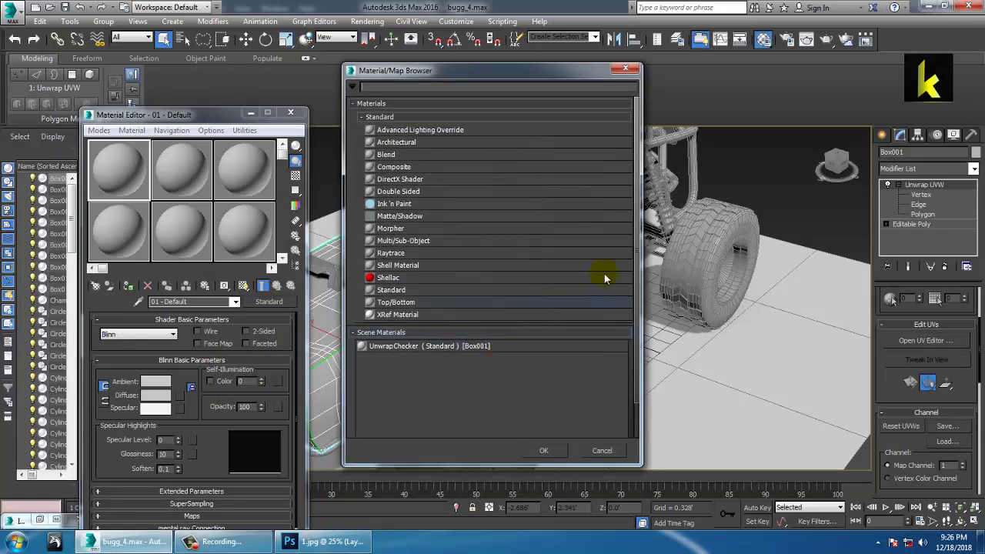
pyautogui.click(626, 70)
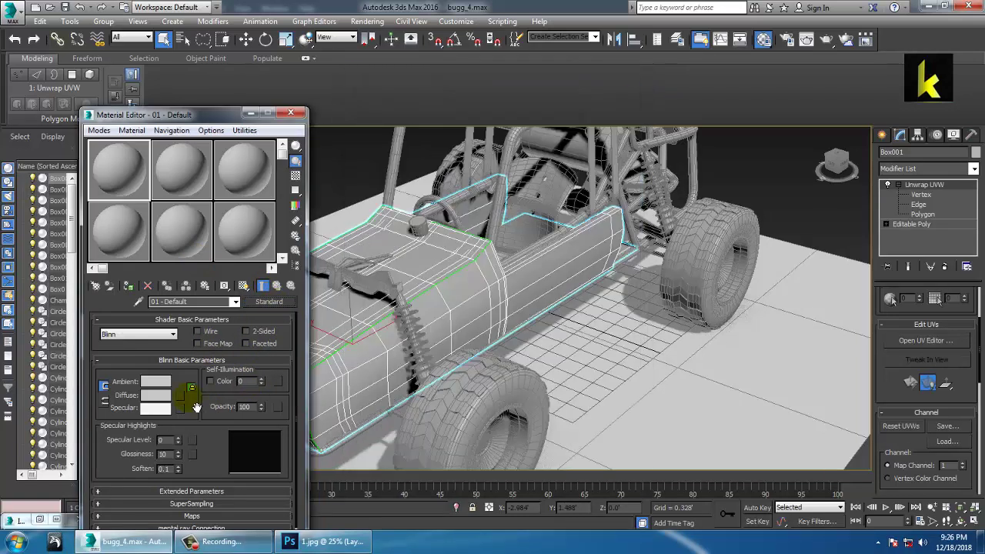
pyautogui.click(181, 397)
pyautogui.doubleClick(393, 129)
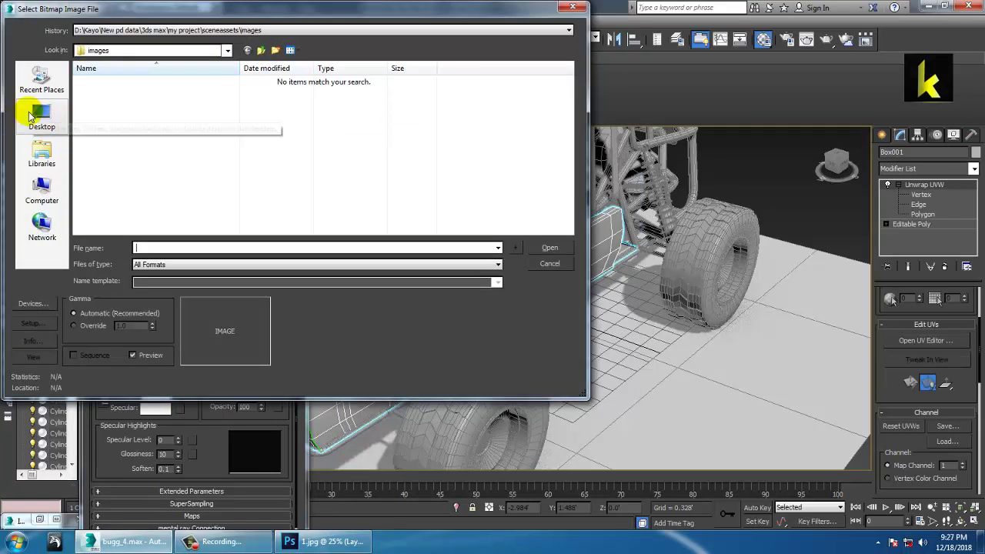
# Load the "with texture" image from the buggie uv folder on the Desktop as the diffuse bitmap.
pyautogui.click(31, 111)
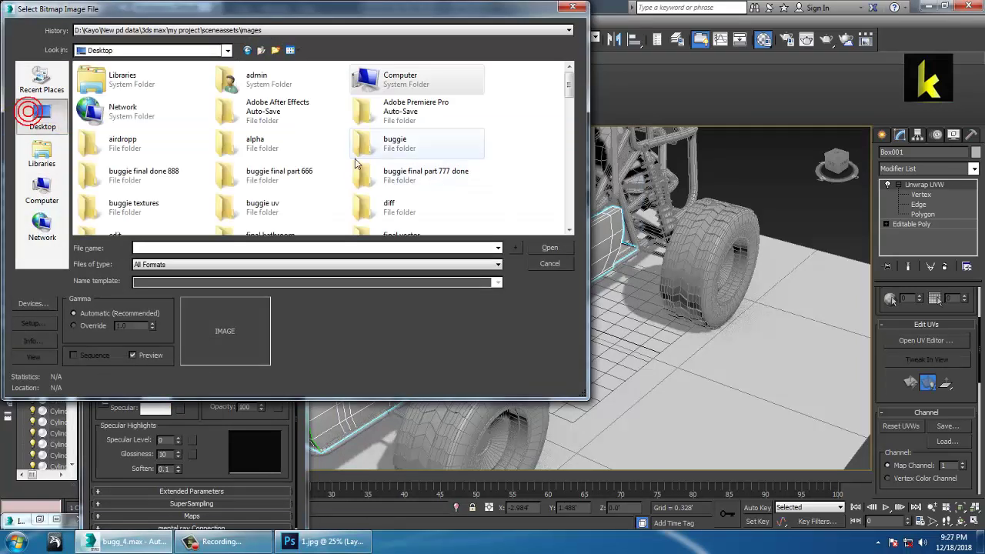
pyautogui.click(311, 148)
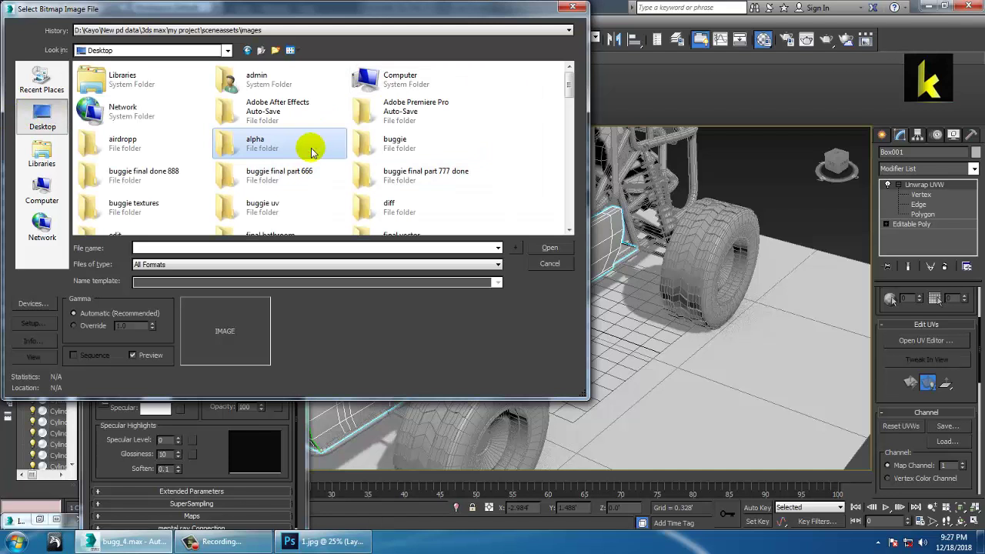
pyautogui.press('b')
pyautogui.press('b')
pyautogui.press('b')
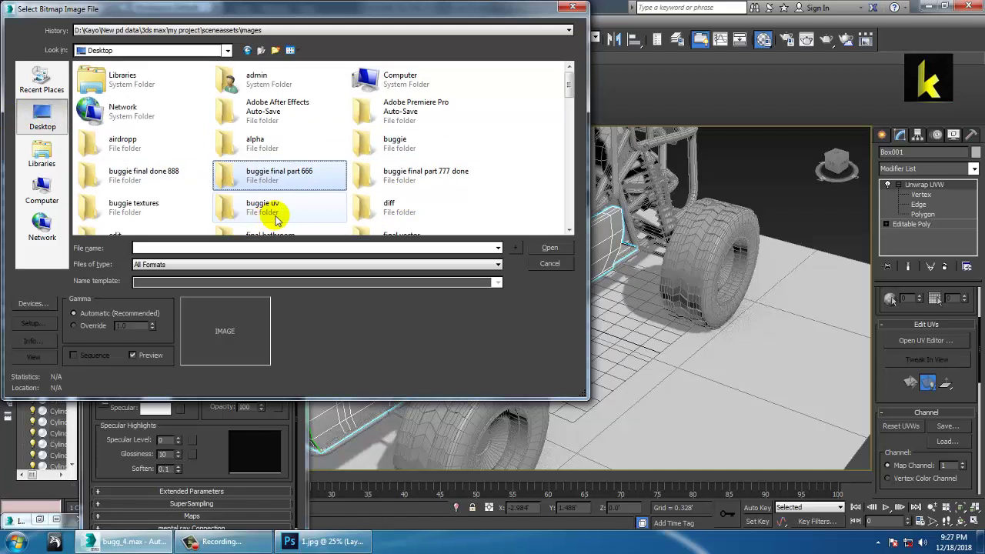
pyautogui.press('b')
pyautogui.press('b')
pyautogui.press('b')
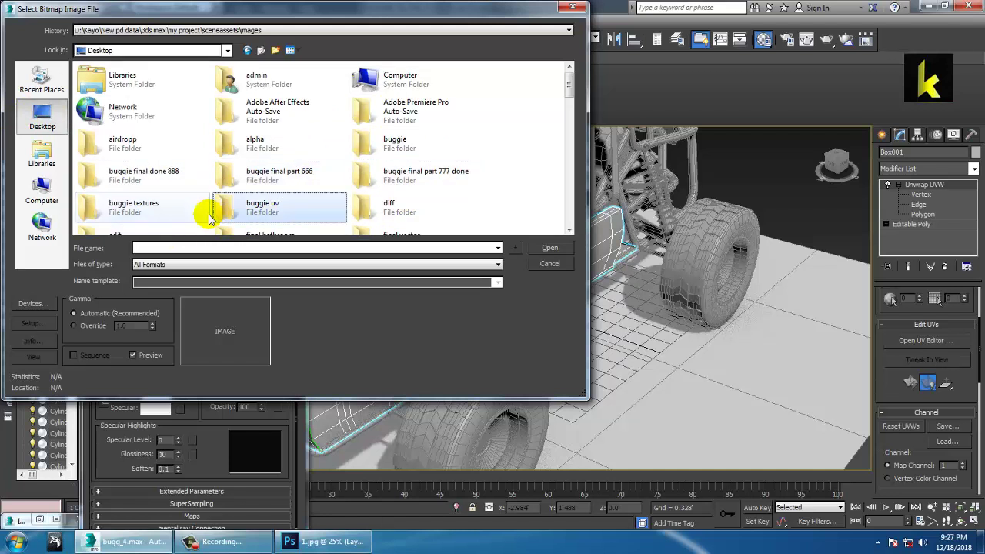
pyautogui.press('b')
pyautogui.press('b')
pyautogui.press('b')
pyautogui.press('b')
pyautogui.press('b')
pyautogui.press('b')
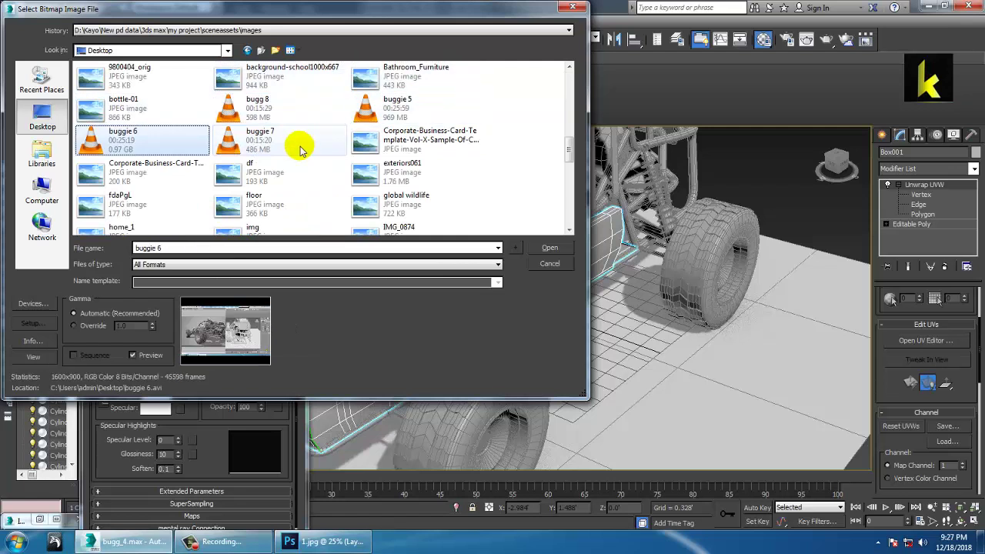
pyautogui.scroll(5, 301, 150)
pyautogui.press('b')
pyautogui.press('b')
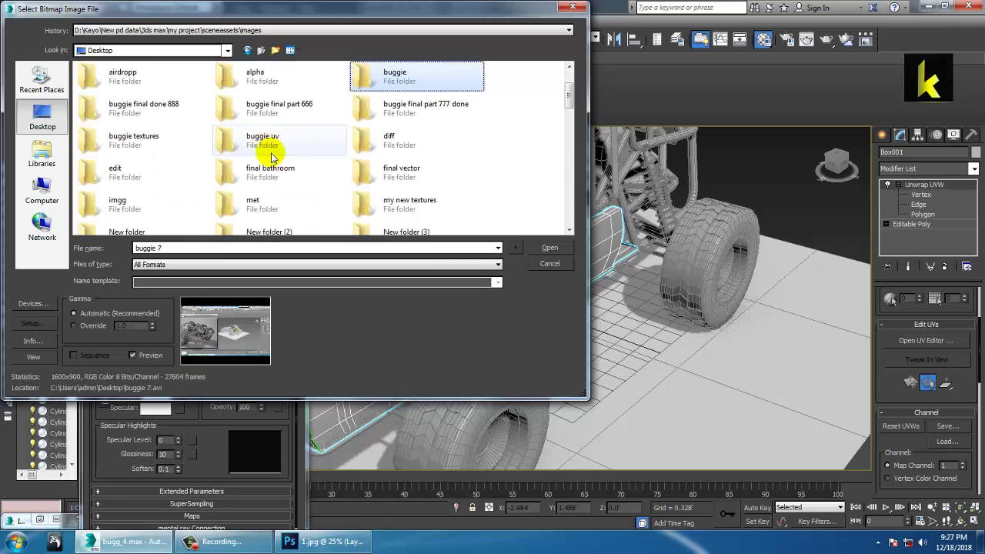
pyautogui.press('b')
pyautogui.doubleClick(273, 140)
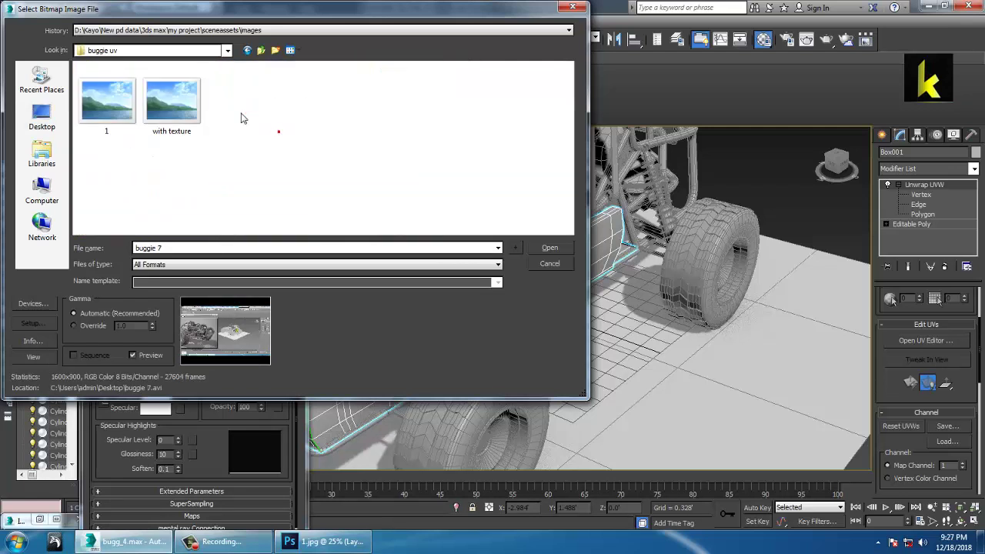
pyautogui.click(171, 100)
pyautogui.doubleClick(170, 100)
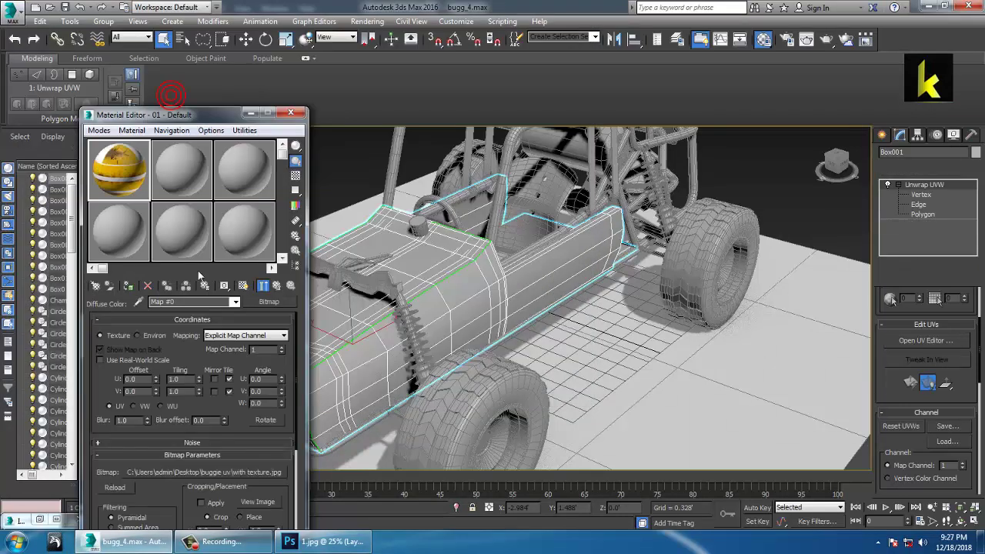
# Assign the textured material to the selected buggy body, show its map in the viewport, and minimize the Material Editor.
pyautogui.click(129, 287)
pyautogui.click(242, 287)
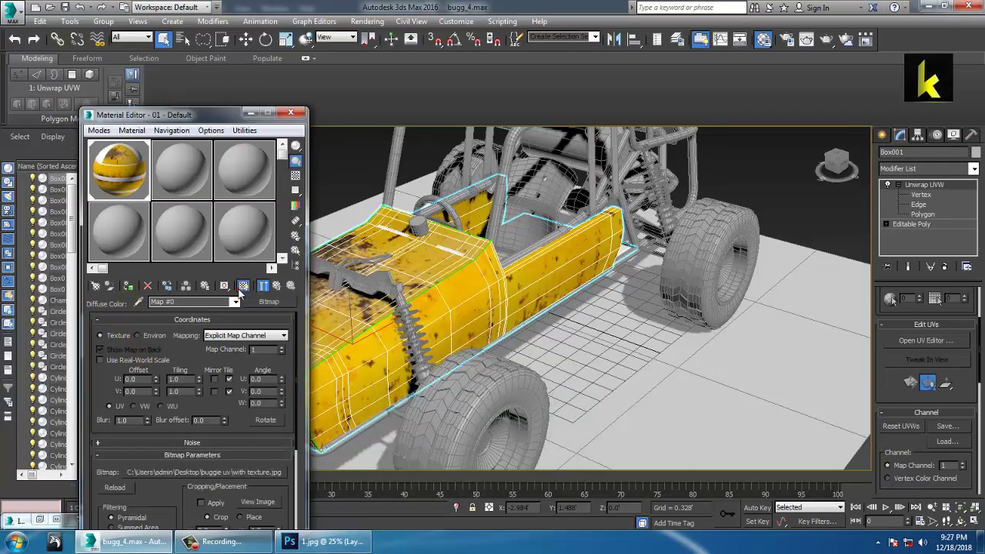
pyautogui.click(253, 114)
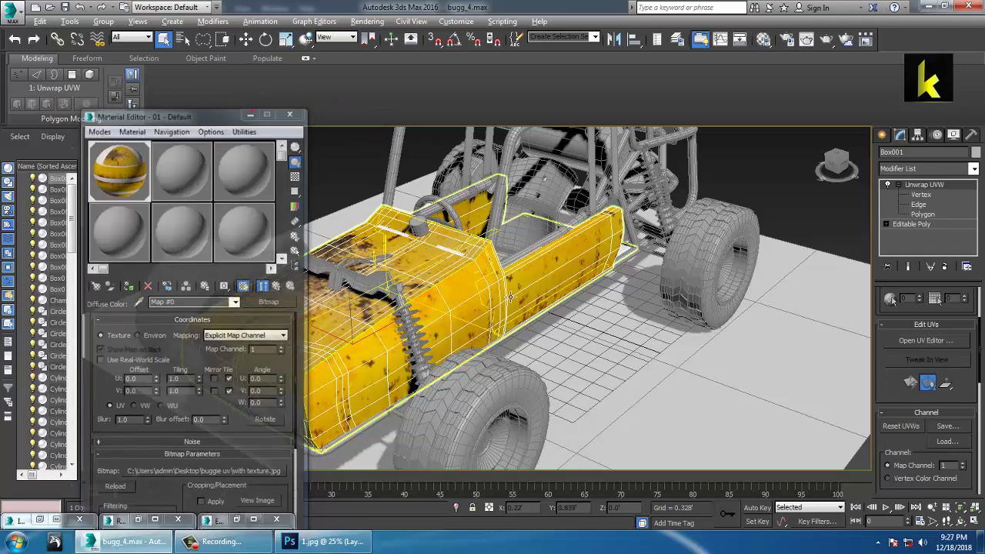
# Examine the texture on the buggy's hood and side up close, especially around the white patches near the steering wheel.
pyautogui.keyDown('alt'); pyautogui.moveTo(369, 258); pyautogui.dragTo(463, 333, button='middle'); pyautogui.keyUp('alt')
pyautogui.scroll(2, 432, 277)
pyautogui.scroll(2, 462, 333)
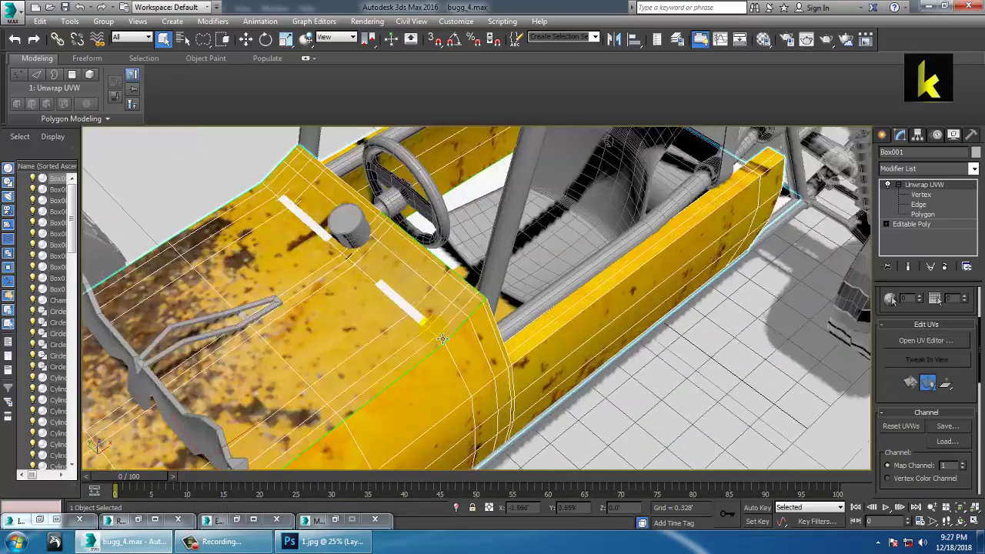
pyautogui.scroll(3, 384, 303)
pyautogui.keyDown('alt'); pyautogui.moveTo(438, 365); pyautogui.dragTo(376, 285, button='middle'); pyautogui.keyUp('alt')
pyautogui.click(279, 249)
pyautogui.keyDown('alt'); pyautogui.moveTo(279, 249); pyautogui.dragTo(522, 287, button='middle'); pyautogui.keyUp('alt')
# Select the hood polygon beside the round cap near the steering wheel at the body's Editable Poly Polygon level.
pyautogui.click(886, 224)
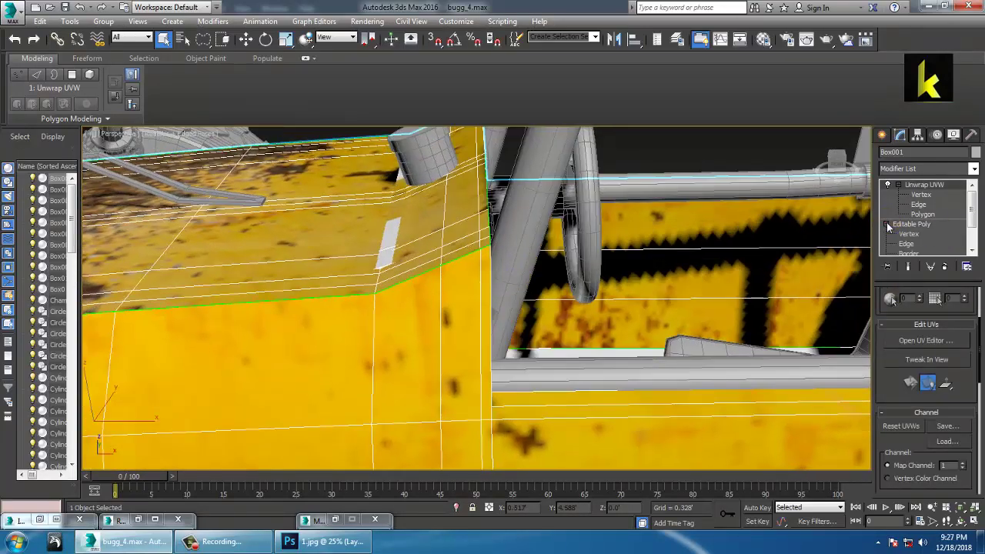
pyautogui.scroll(-2, 976, 235)
pyautogui.click(916, 251)
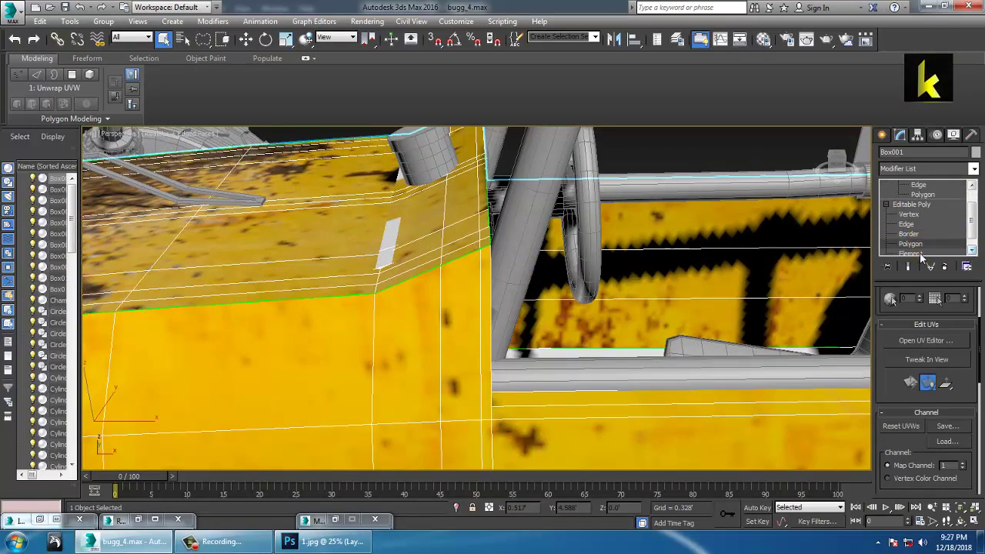
pyautogui.click(507, 306)
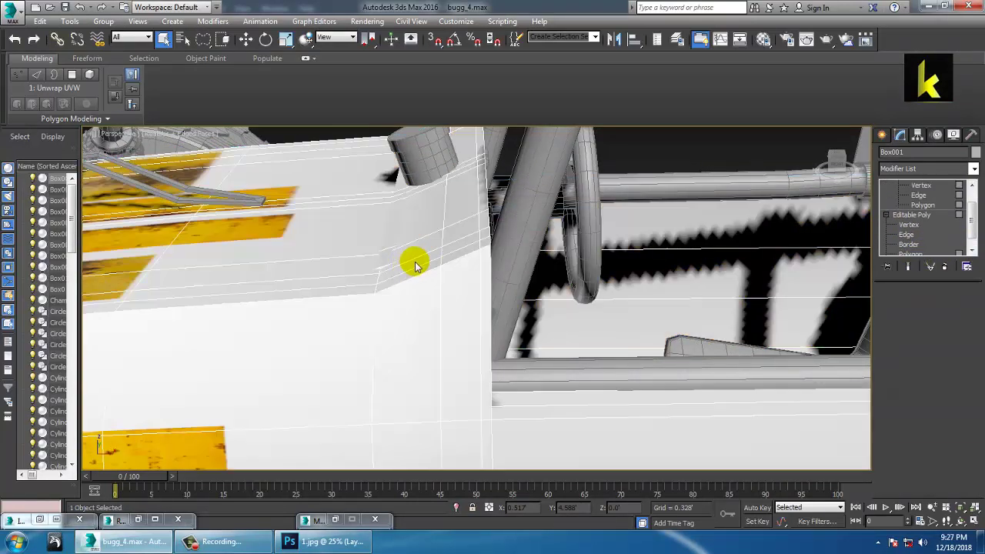
pyautogui.press('4')
pyautogui.click(395, 262)
pyautogui.moveTo(394, 261)
pyautogui.keyDown('alt'); pyautogui.mouseDown(button='middle')
pyautogui.moveTo(466, 264)
pyautogui.moveTo(397, 273)
pyautogui.mouseUp(button='middle'); pyautogui.keyUp('alt')
pyautogui.press('w')
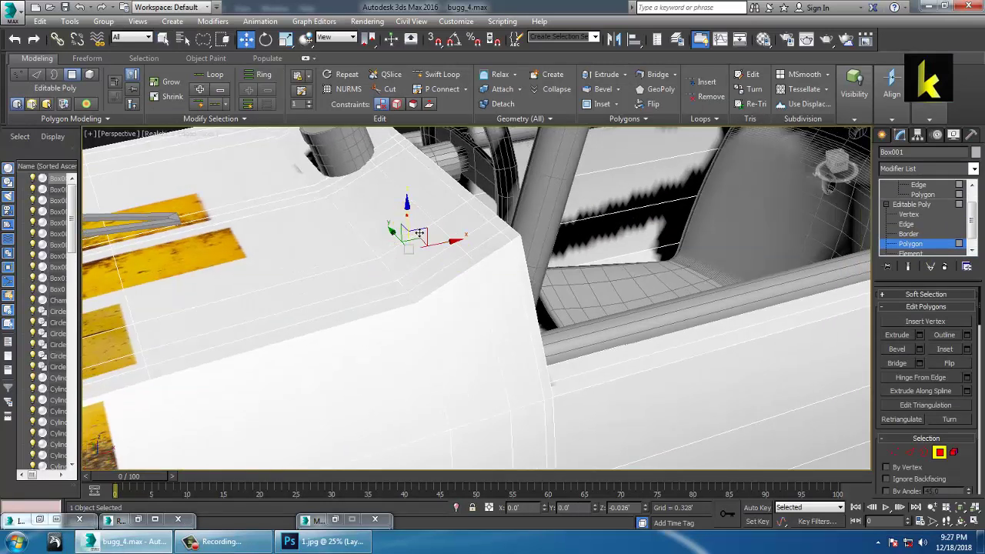
pyautogui.keyDown('alt'); pyautogui.moveTo(416, 231); pyautogui.dragTo(317, 258, button='middle'); pyautogui.keyUp('alt')
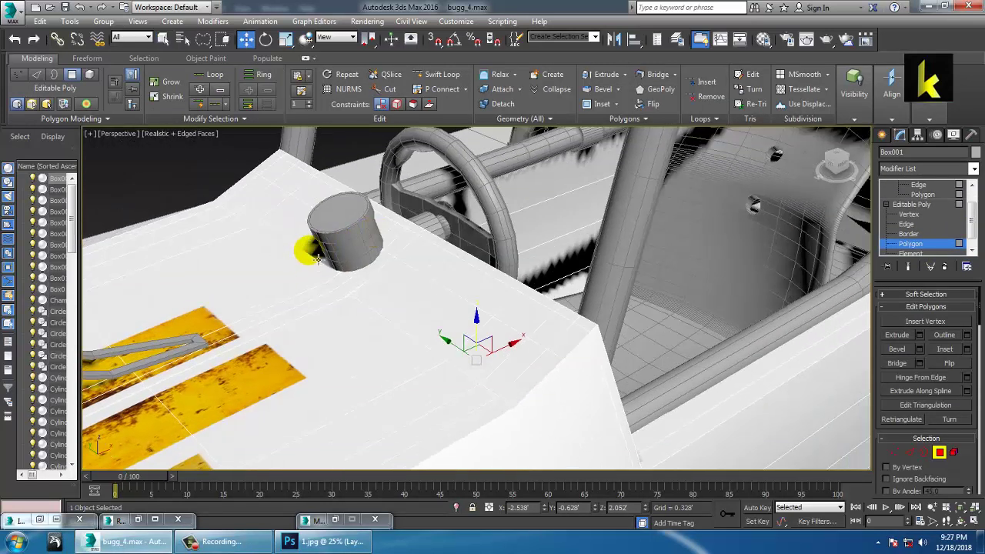
pyautogui.click(317, 258)
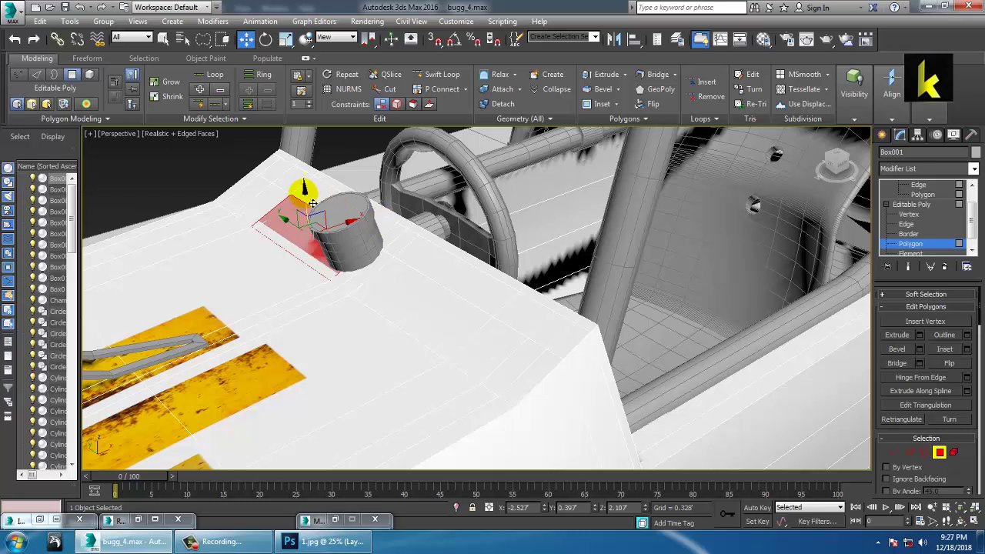
pyautogui.moveTo(312, 203)
pyautogui.mouseDown()
pyautogui.moveTo(311, 216)
pyautogui.moveTo(310, 197)
pyautogui.mouseUp()
# Return to the body's Unwrap UVW modifier and leave its Polygon level.
pyautogui.click(917, 194)
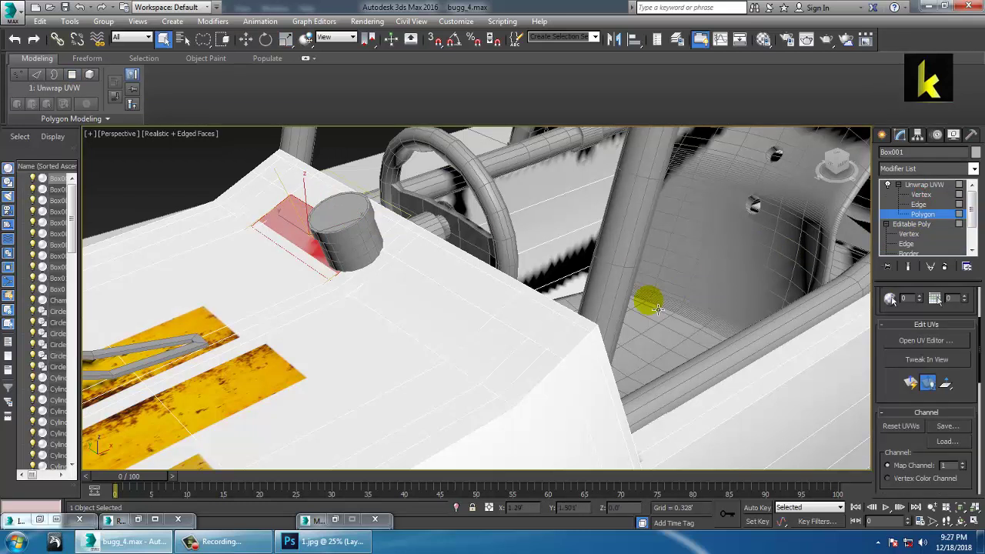
pyautogui.scroll(-5, 657, 309)
pyautogui.keyDown('alt'); pyautogui.moveTo(658, 309); pyautogui.dragTo(582, 312, button='middle'); pyautogui.keyUp('alt')
pyautogui.click(918, 185)
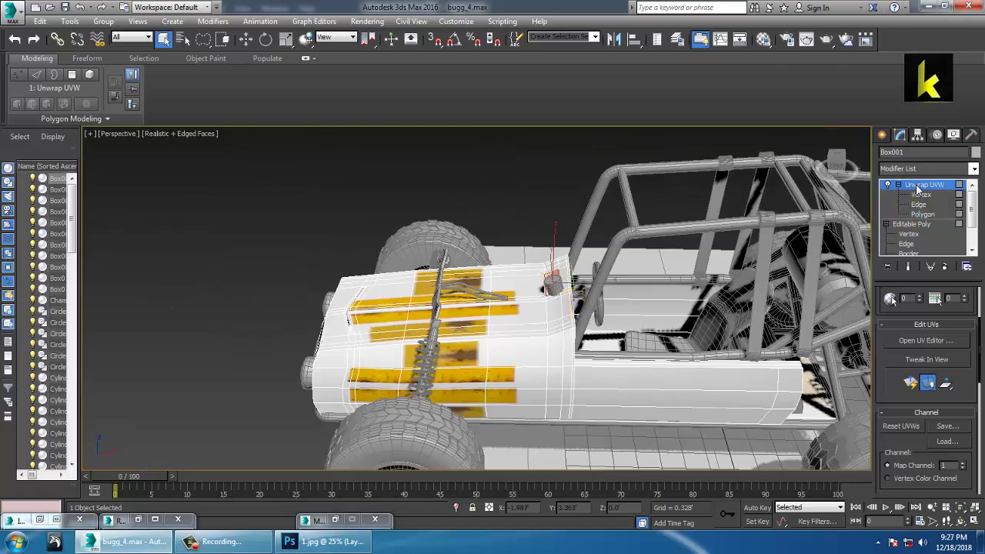
pyautogui.click(917, 187)
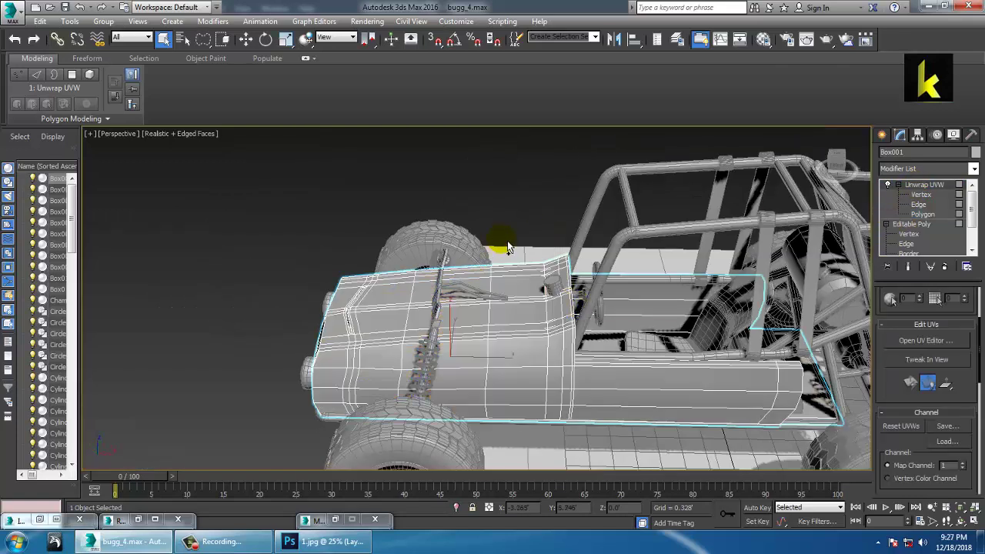
# Reassign the textured material to the body and replace it in the first sample slot with the 02 - Default material.
pyautogui.press('m')
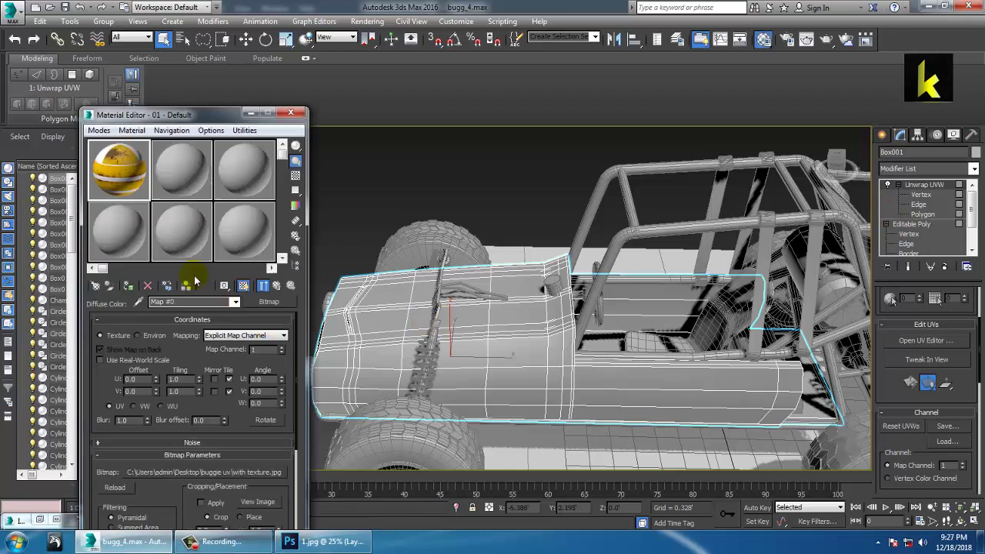
pyautogui.click(128, 286)
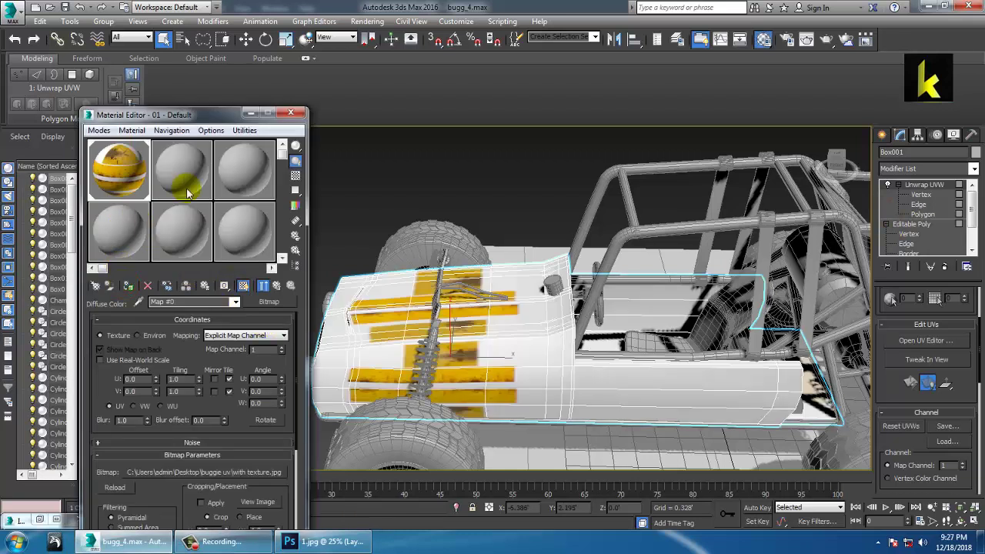
pyautogui.moveTo(125, 158); pyautogui.dragTo(123, 156)
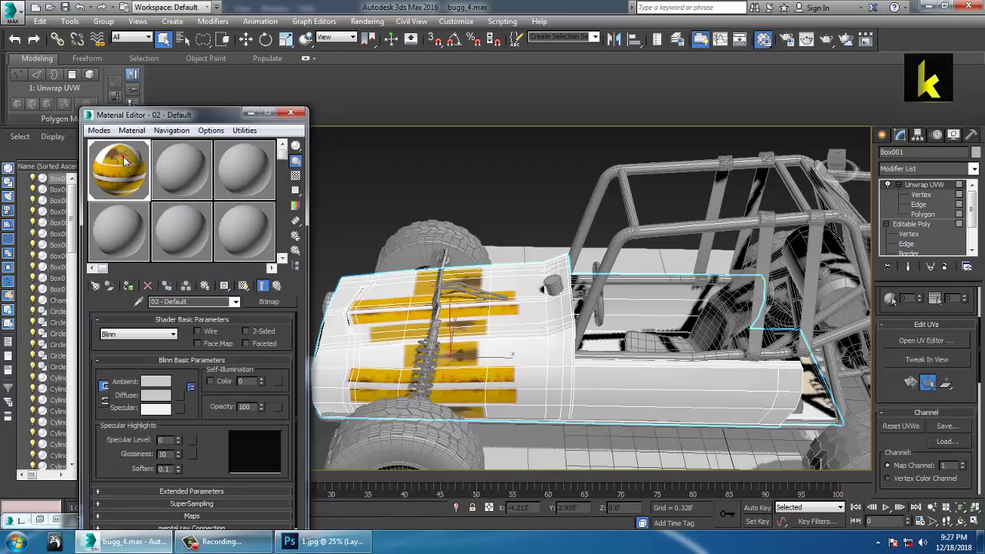
# Go down to the body's Editable Poly despite the topology warning and exit its Polygon level.
pyautogui.click(914, 224)
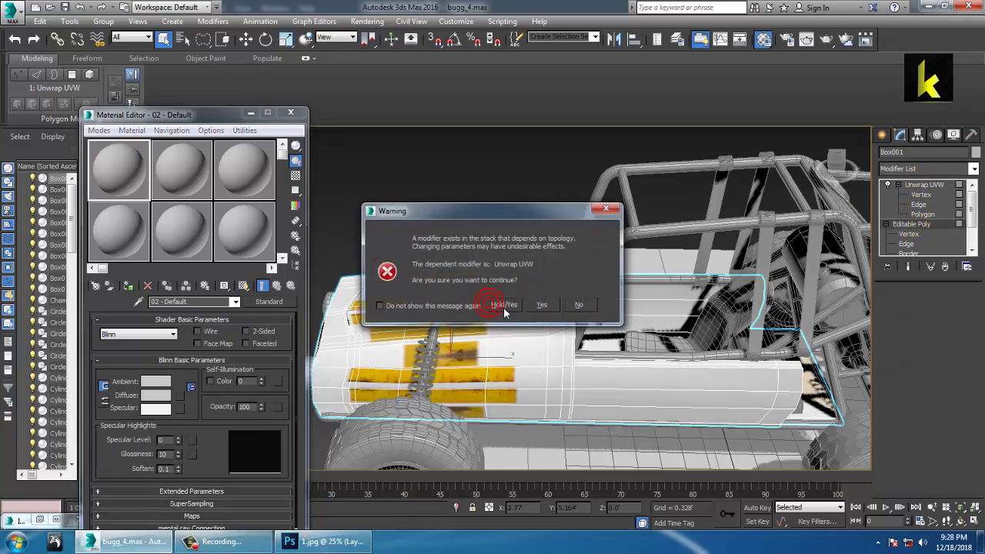
pyautogui.click(501, 306)
pyautogui.click(920, 204)
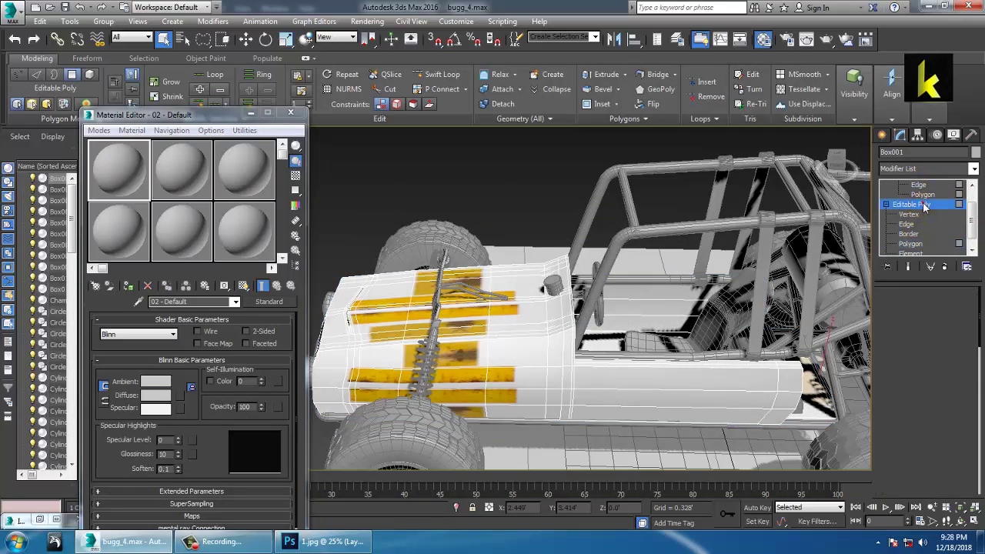
pyautogui.click(888, 225)
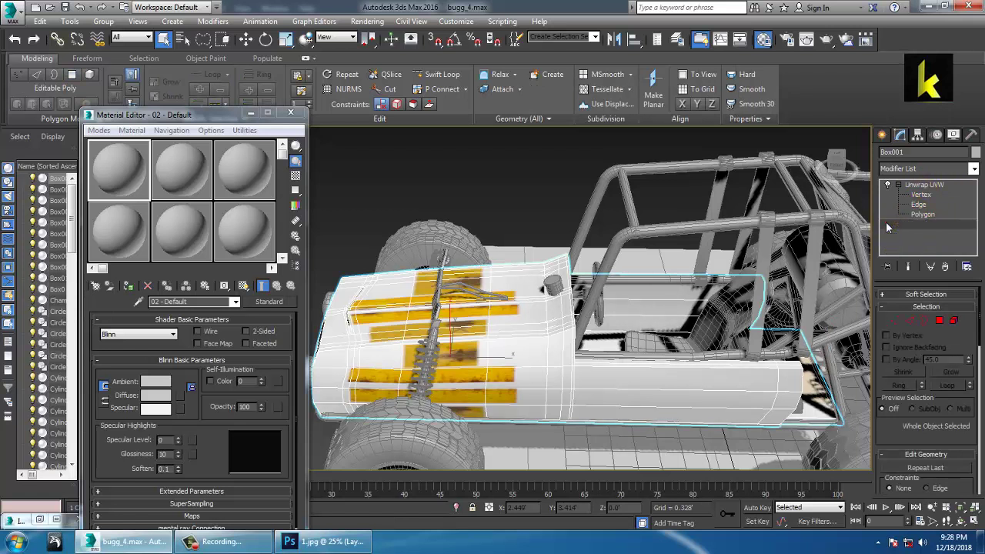
# Load the "with texture" image as the 02 - Default material's diffuse bitmap, assign it to the body and show it in the viewport.
pyautogui.click(106, 164)
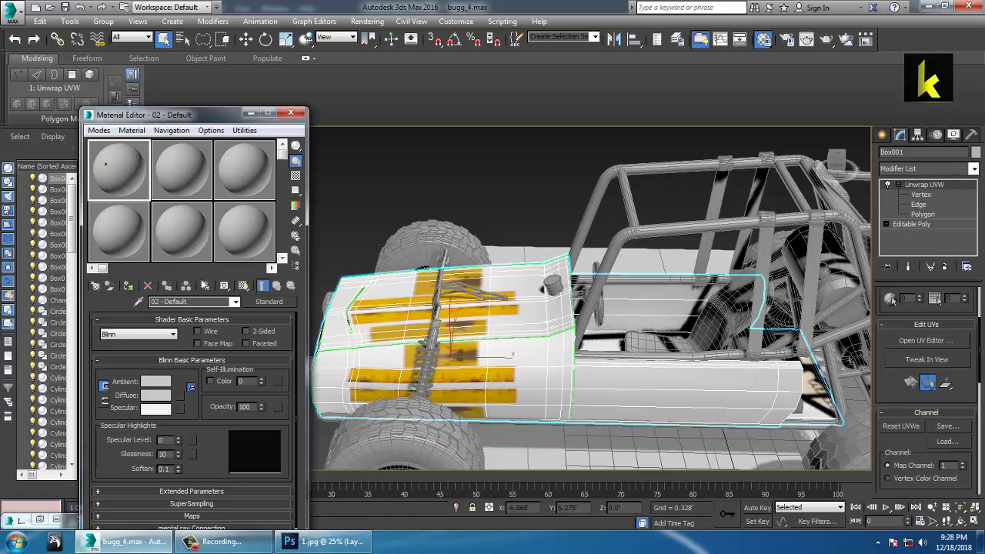
pyautogui.click(180, 395)
pyautogui.doubleClick(403, 130)
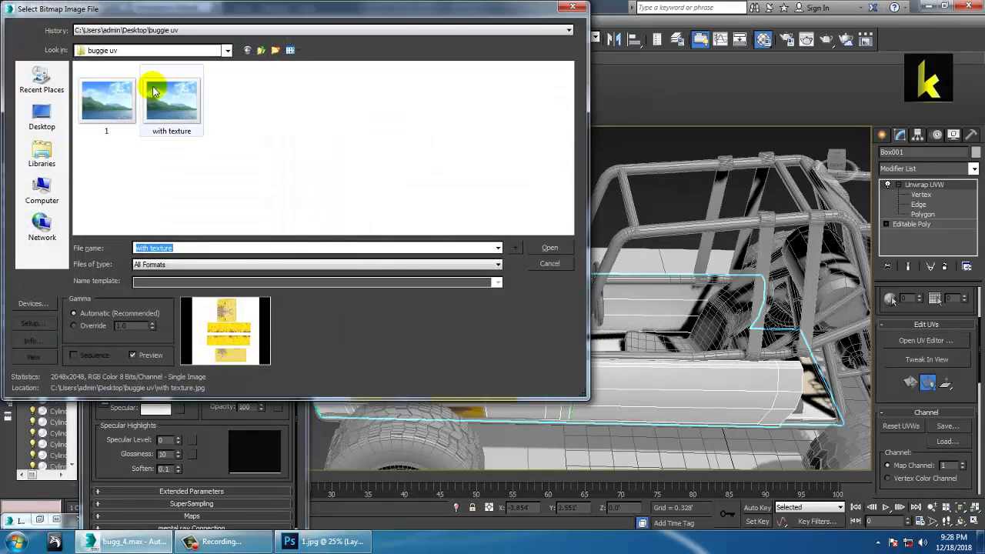
pyautogui.doubleClick(158, 96)
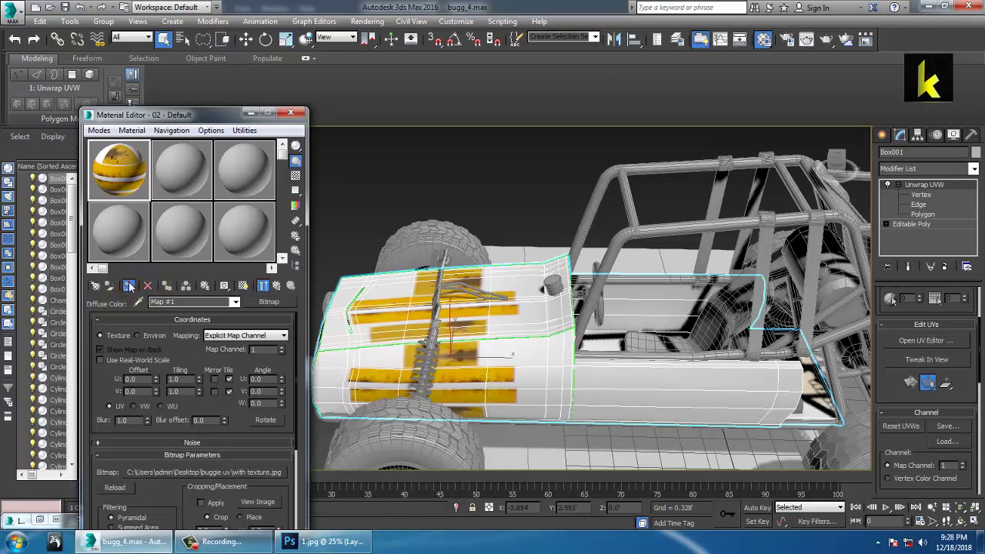
pyautogui.click(262, 286)
pyautogui.click(243, 286)
# Inspect the body's UV layout in the UV editor at the Unwrap UVW Vertex level.
pyautogui.keyDown('alt'); pyautogui.moveTo(511, 312); pyautogui.dragTo(566, 347, button='middle'); pyautogui.keyUp('alt')
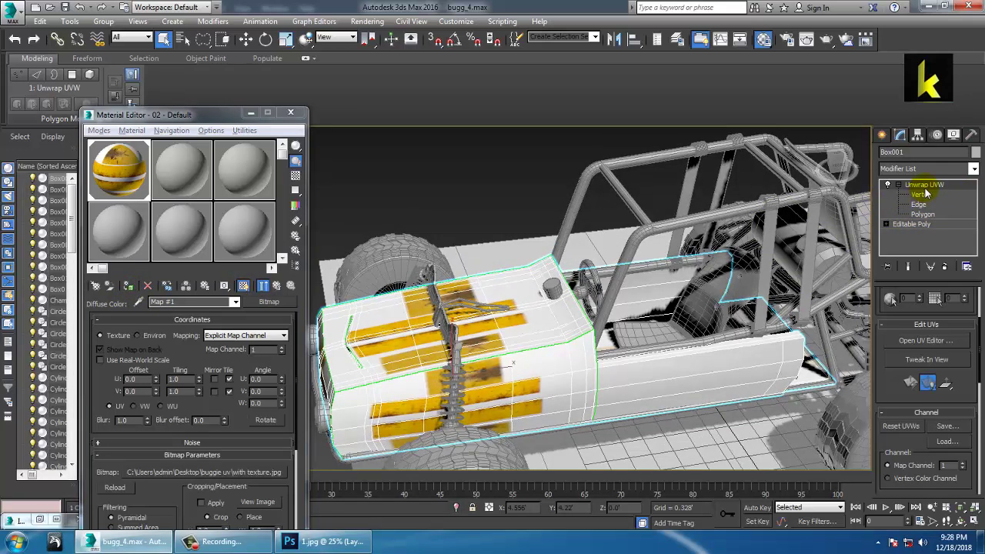
pyautogui.click(920, 194)
pyautogui.click(928, 189)
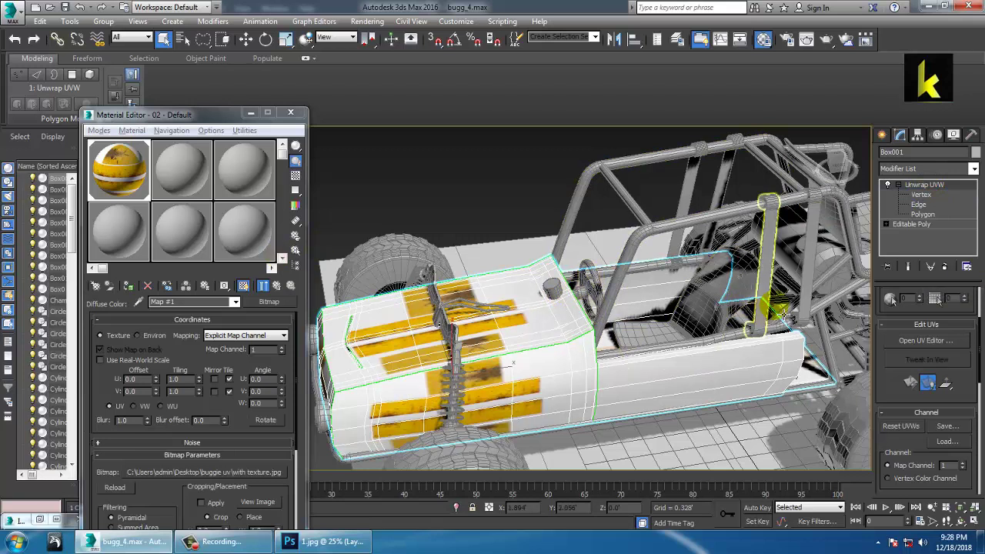
pyautogui.click(935, 341)
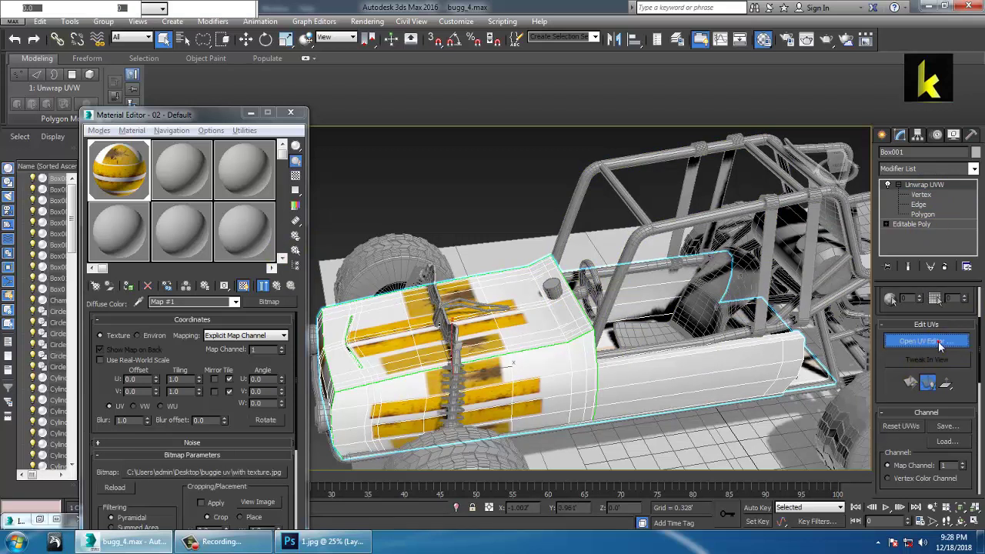
pyautogui.scroll(2, 213, 255)
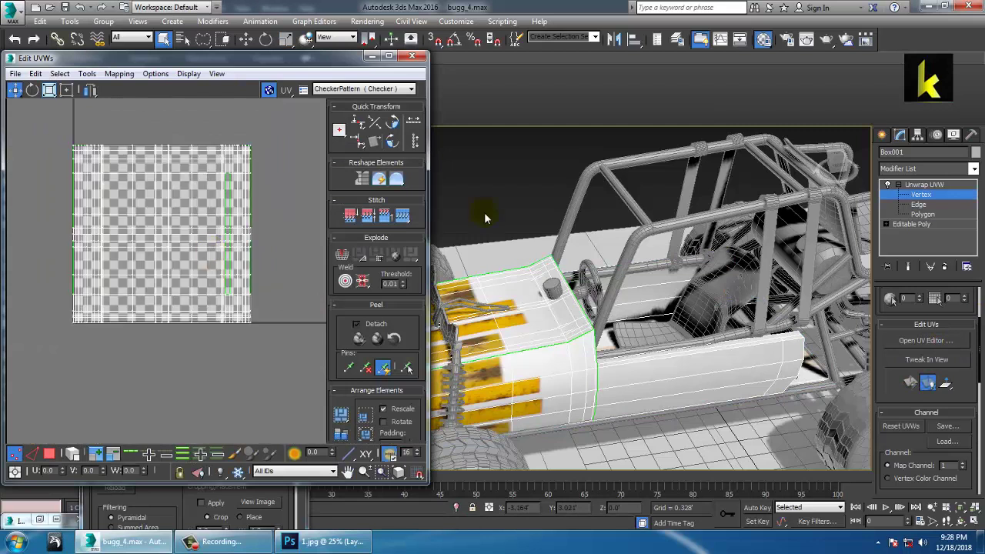
# Undo the recent changes back to the isolated, untextured body, minimize the UV editor and reselect the body.
pyautogui.hotkey('ctrl', 'z')
pyautogui.hotkey('ctrl', 'z')
pyautogui.hotkey('ctrl', 'z')
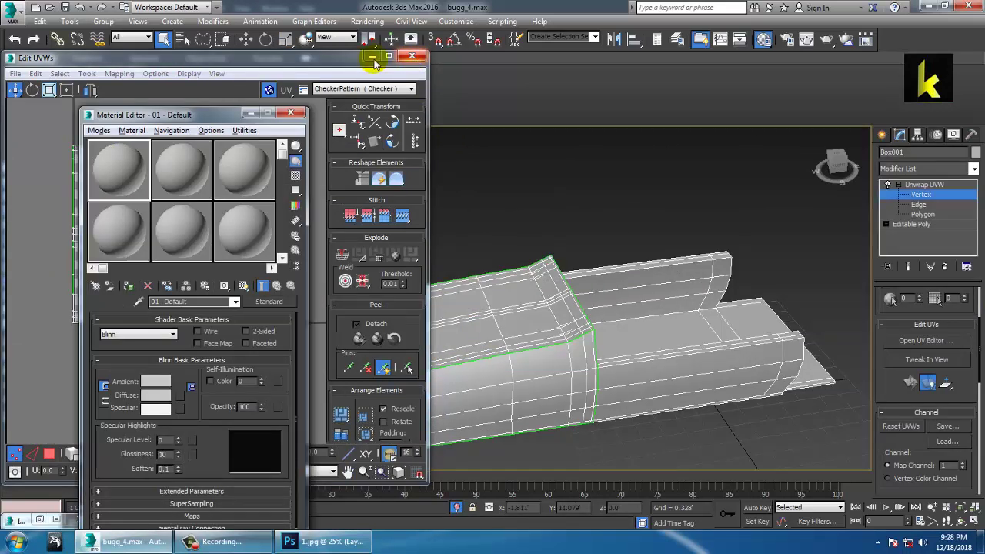
pyautogui.click(376, 57)
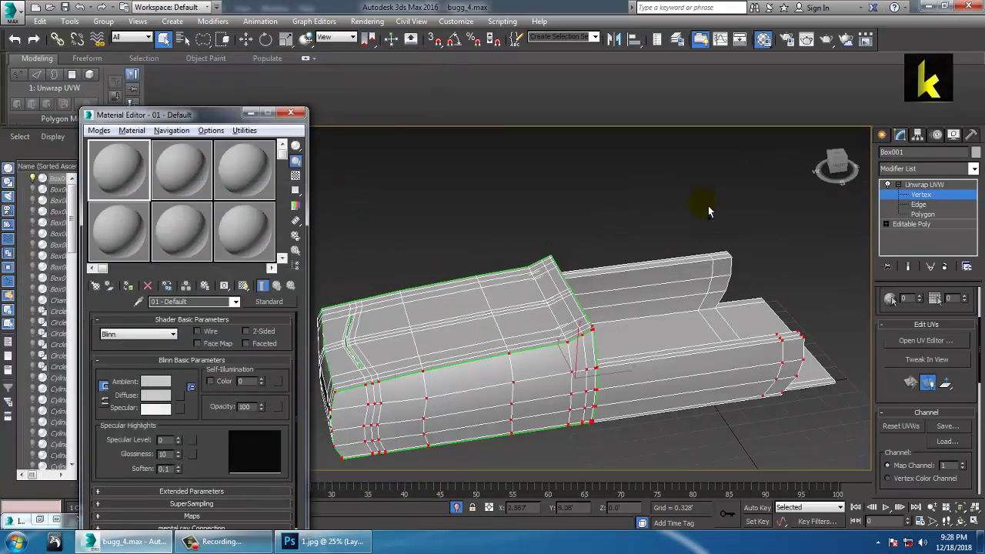
pyautogui.click(900, 183)
pyautogui.click(525, 229)
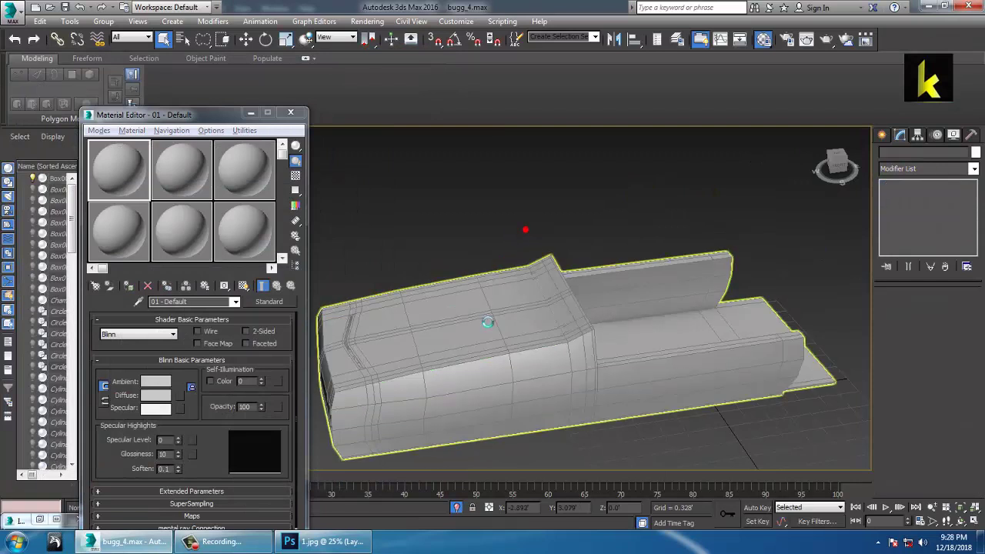
pyautogui.click(478, 314)
pyautogui.press('m')
pyautogui.press('m')
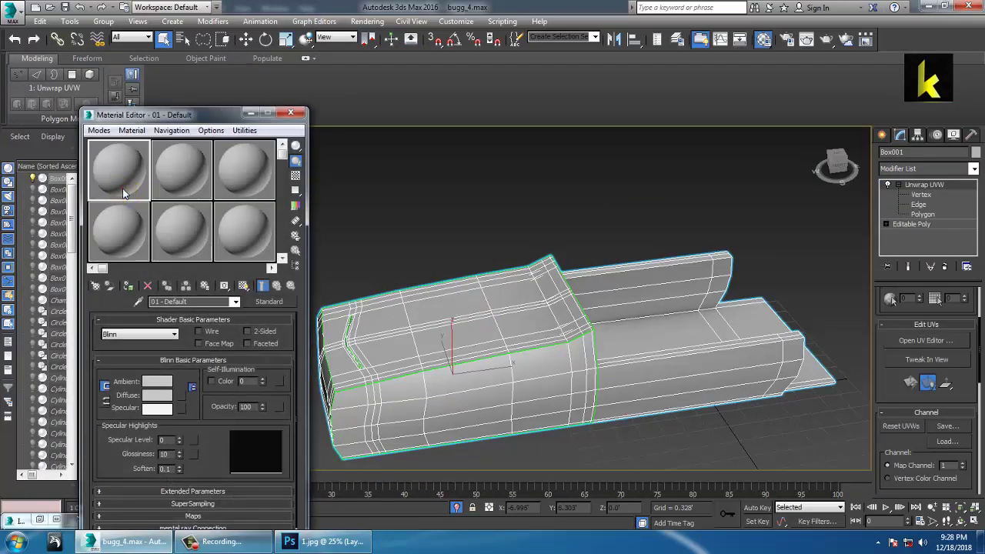
# Load the "with texture" image as the 01 - Default material's diffuse bitmap, assign it to the isolated body and show it in the viewport.
pyautogui.click(183, 395)
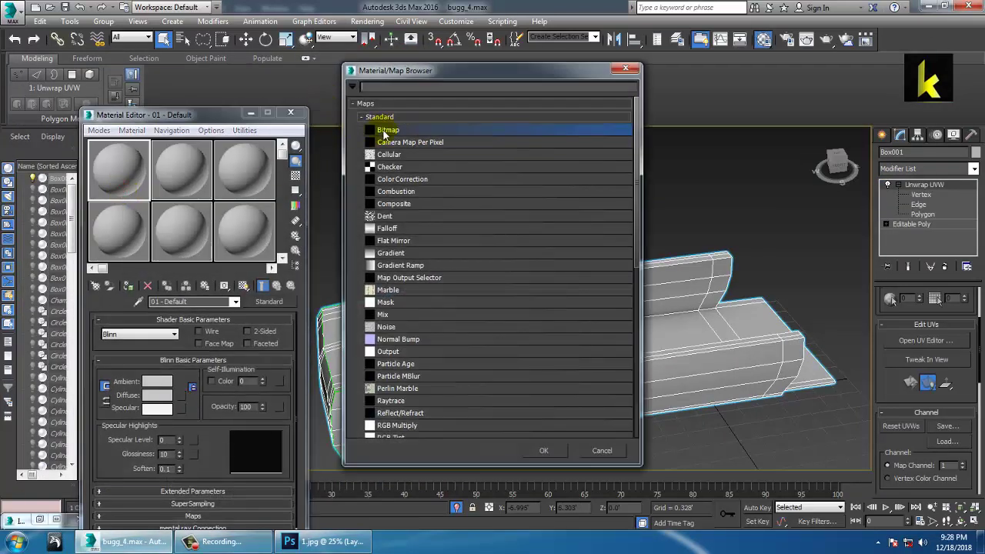
pyautogui.doubleClick(387, 131)
pyautogui.doubleClick(171, 99)
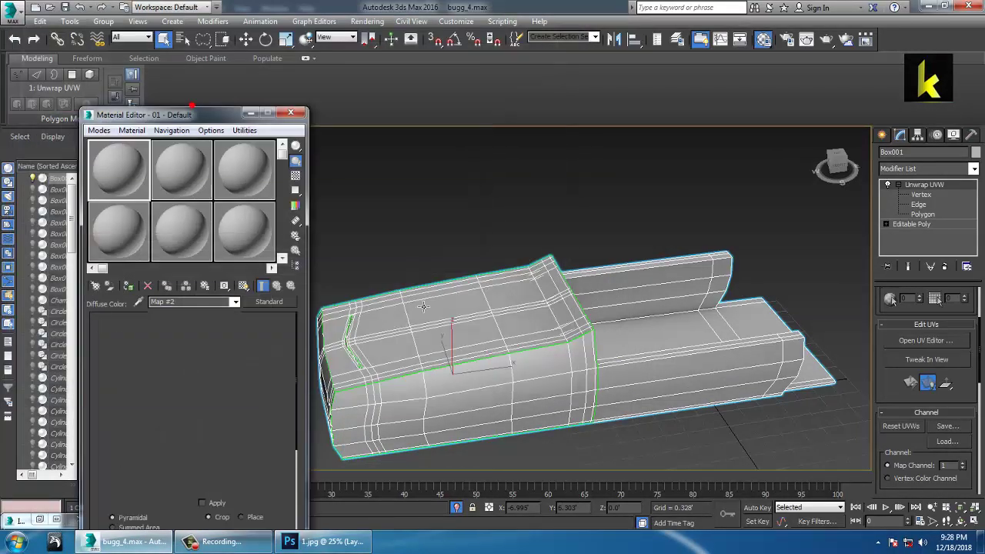
pyautogui.click(129, 286)
pyautogui.click(243, 287)
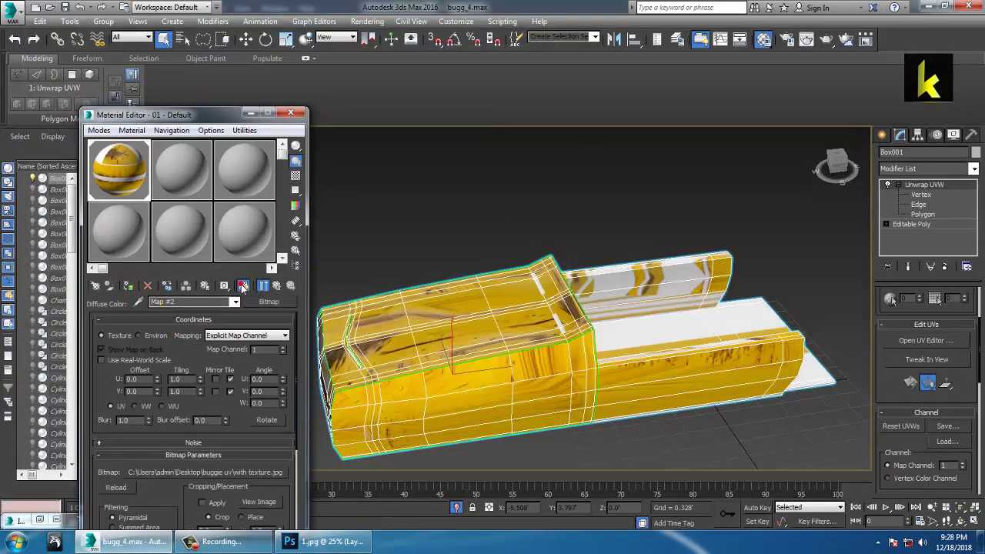
pyautogui.click(685, 297)
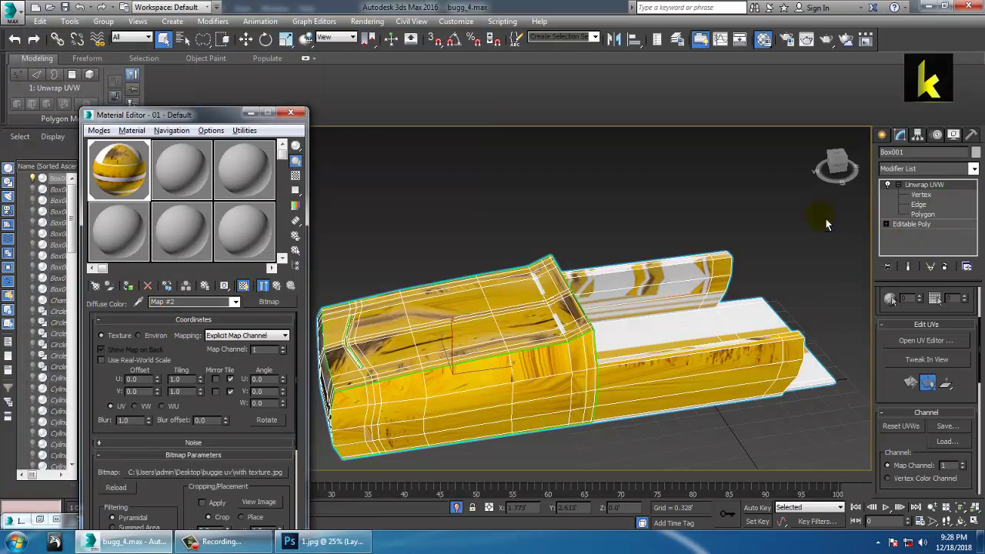
pyautogui.keyDown('alt'); pyautogui.moveTo(826, 224); pyautogui.dragTo(669, 205, button='middle'); pyautogui.keyUp('alt')
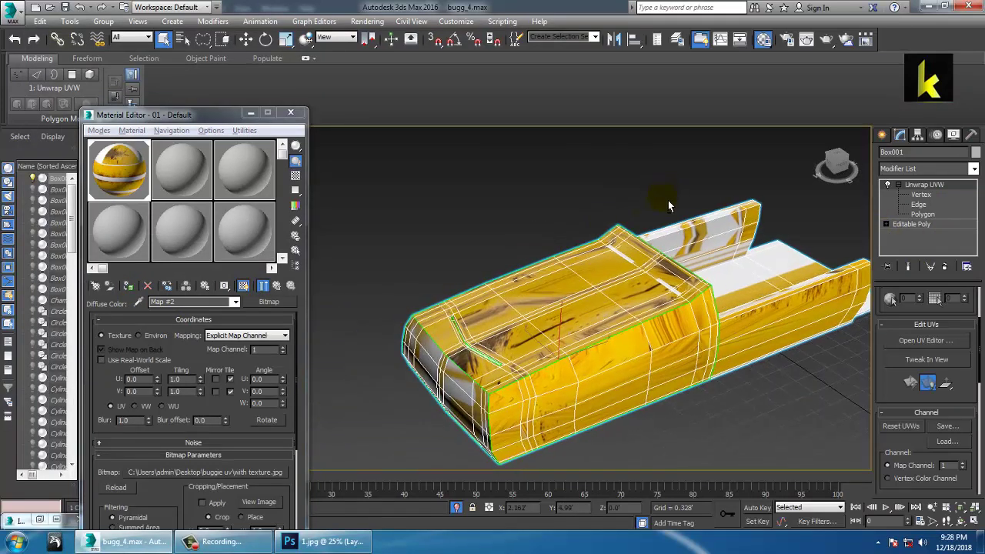
# Reset 3ds Max to an empty scene.
pyautogui.click(17, 17)
pyautogui.click(40, 69)
pyautogui.click(494, 289)
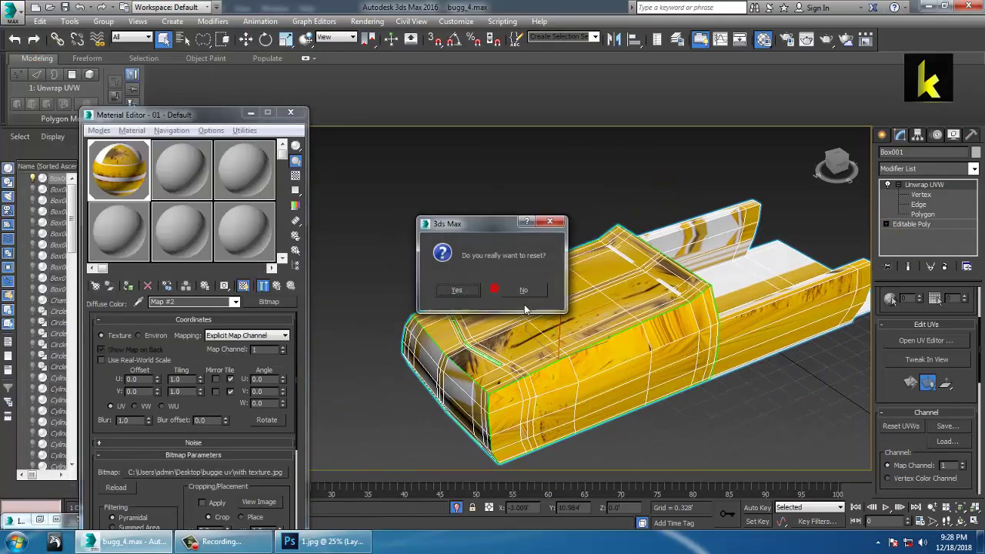
pyautogui.click(456, 289)
# Reopen the recent bugg_4.max scene, accept the isolation notice, and select the buggy body in shaded view with edged faces.
pyautogui.click(14, 14)
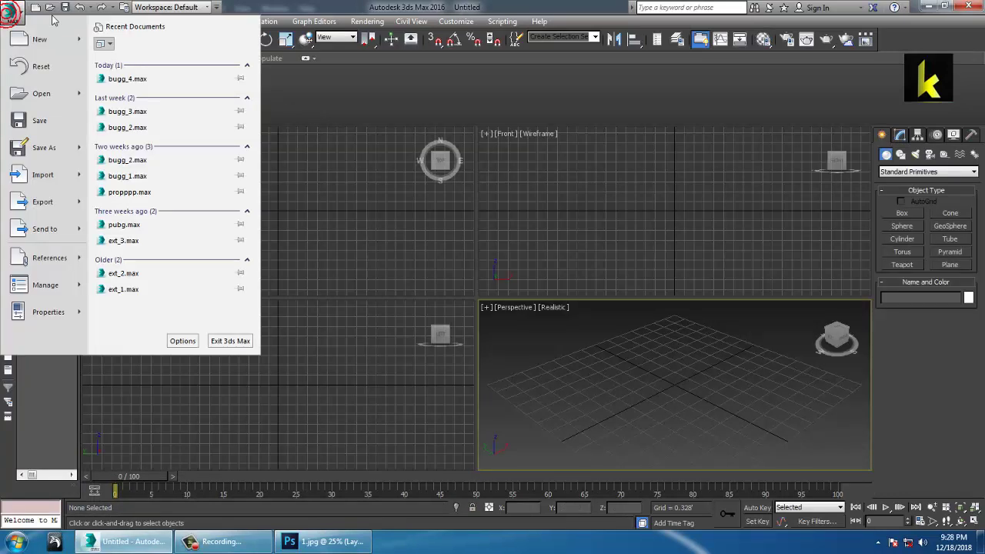
pyautogui.click(154, 79)
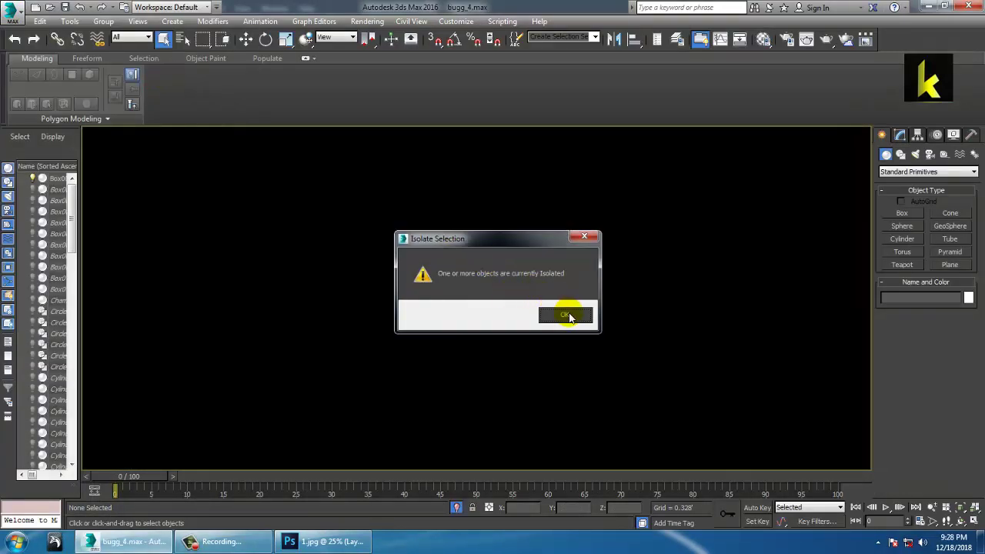
pyautogui.click(568, 316)
pyautogui.click(604, 291)
pyautogui.press('F3')
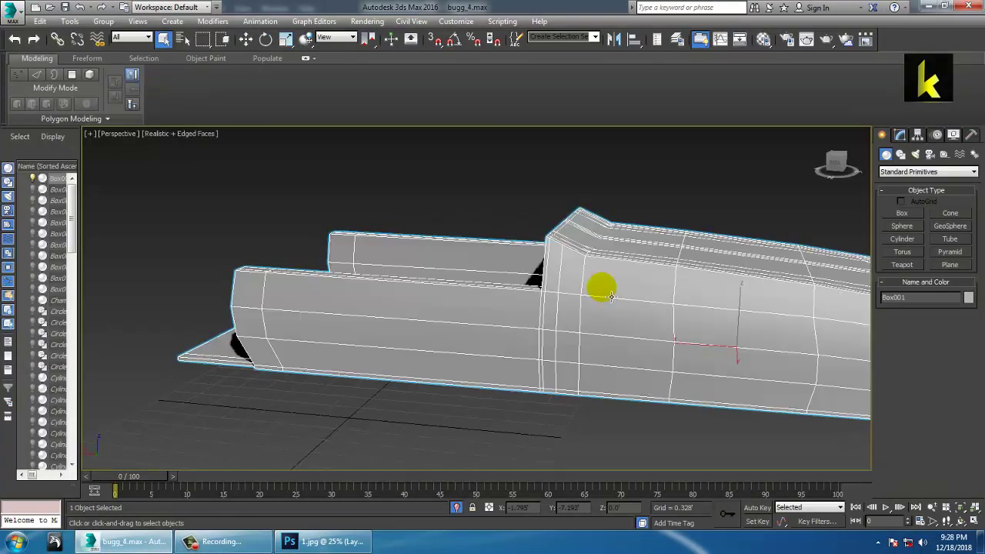
# Open the UV editor from the body's Unwrap UVW modifier and minimize its window.
pyautogui.keyDown('alt'); pyautogui.moveTo(611, 297); pyautogui.dragTo(461, 269, button='middle'); pyautogui.keyUp('alt')
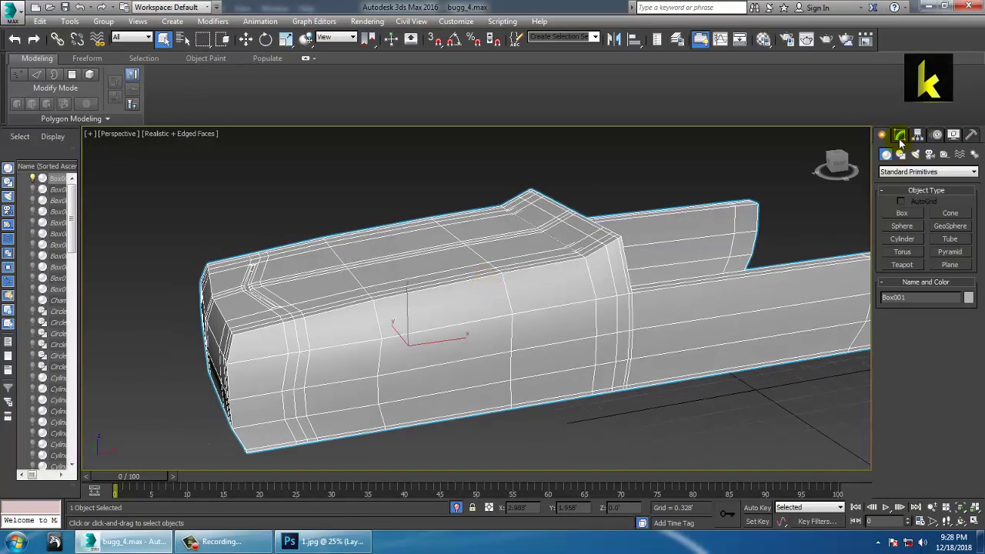
pyautogui.click(900, 136)
pyautogui.click(945, 341)
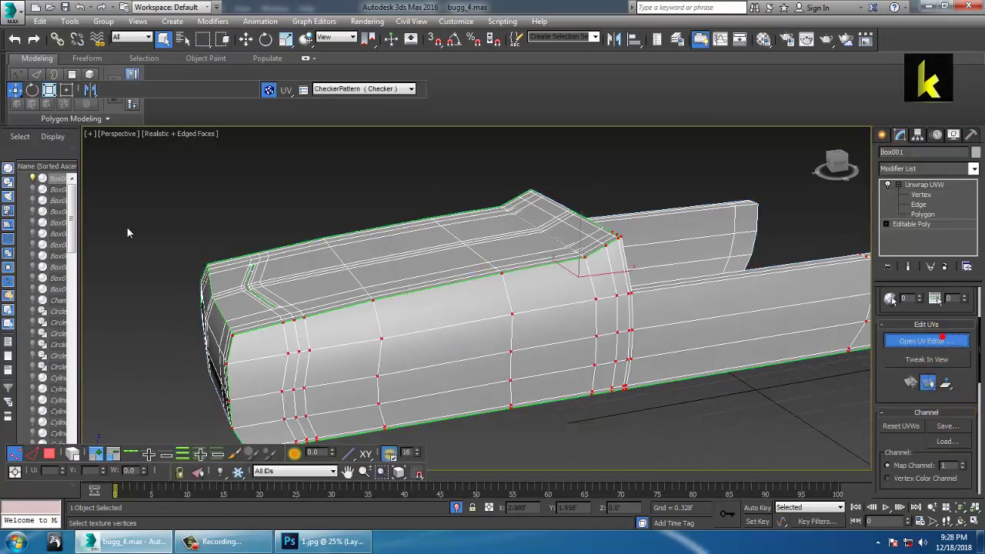
pyautogui.click(374, 57)
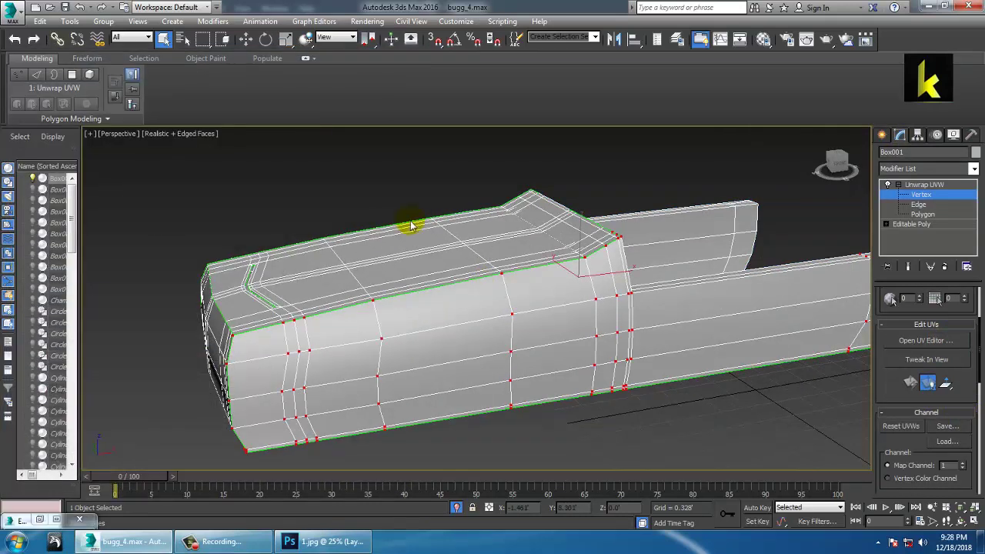
# At the top level of Unwrap UVW, give 01 - Default the "with texture" diffuse bitmap, assign it to the body and show it in the viewport.
pyautogui.press('m')
pyautogui.click(923, 185)
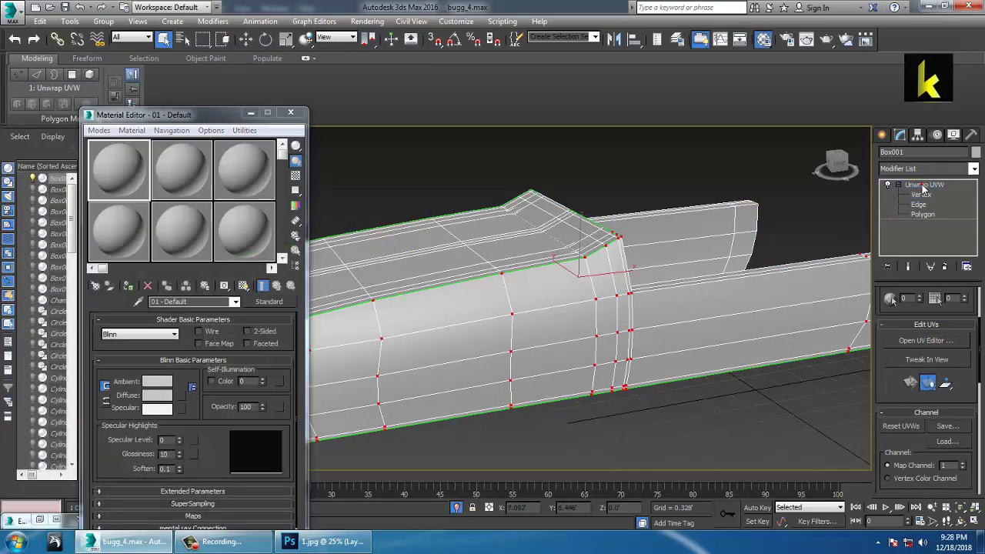
pyautogui.click(181, 396)
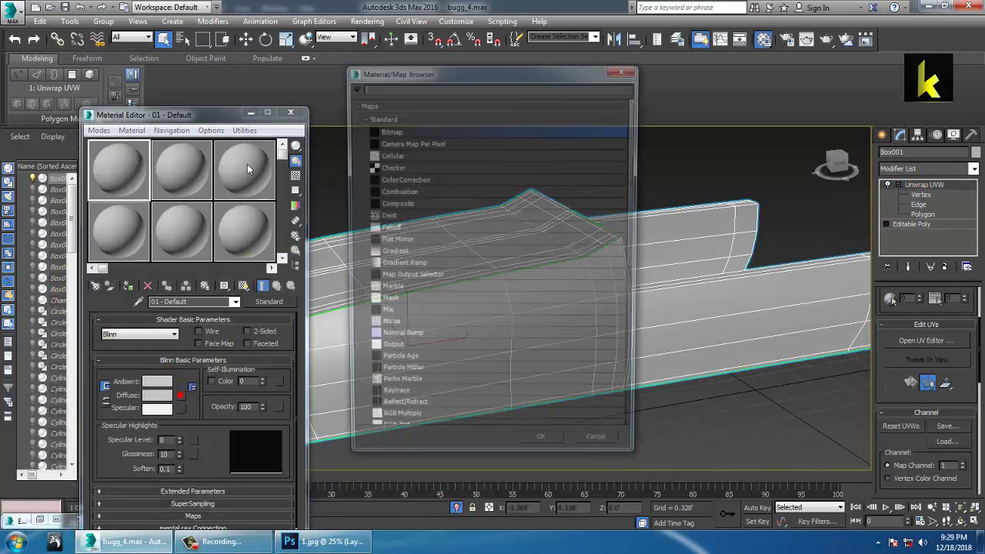
pyautogui.doubleClick(389, 130)
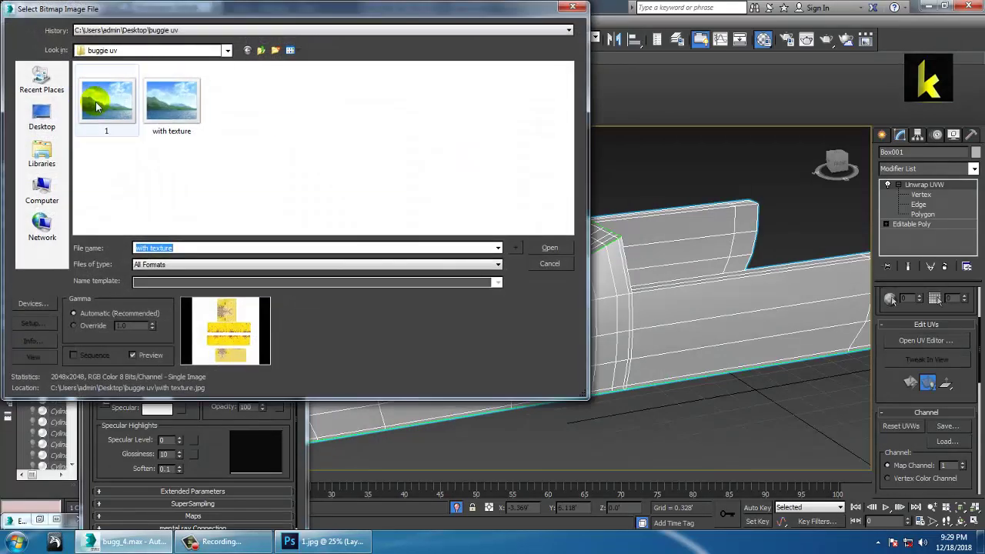
pyautogui.doubleClick(172, 99)
pyautogui.click(128, 285)
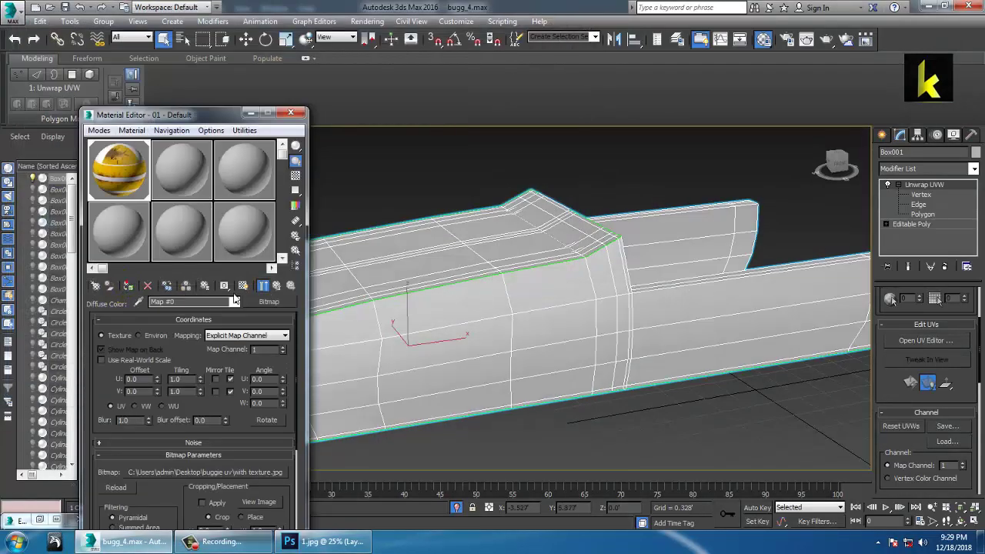
pyautogui.click(243, 285)
pyautogui.click(284, 115)
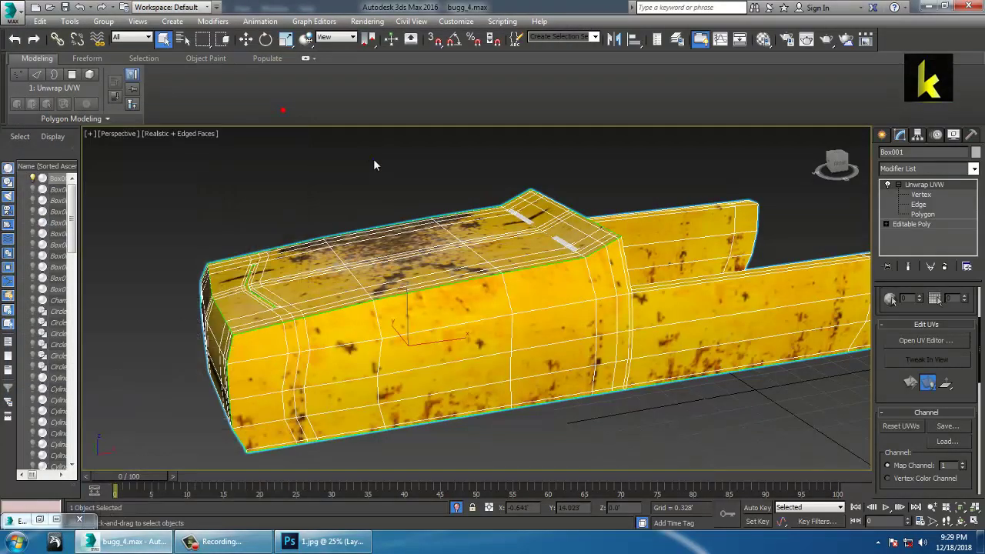
# End the isolation to bring back the whole buggy and reselect the textured body.
pyautogui.rightClick(373, 160)
pyautogui.click(403, 62)
pyautogui.click(467, 173)
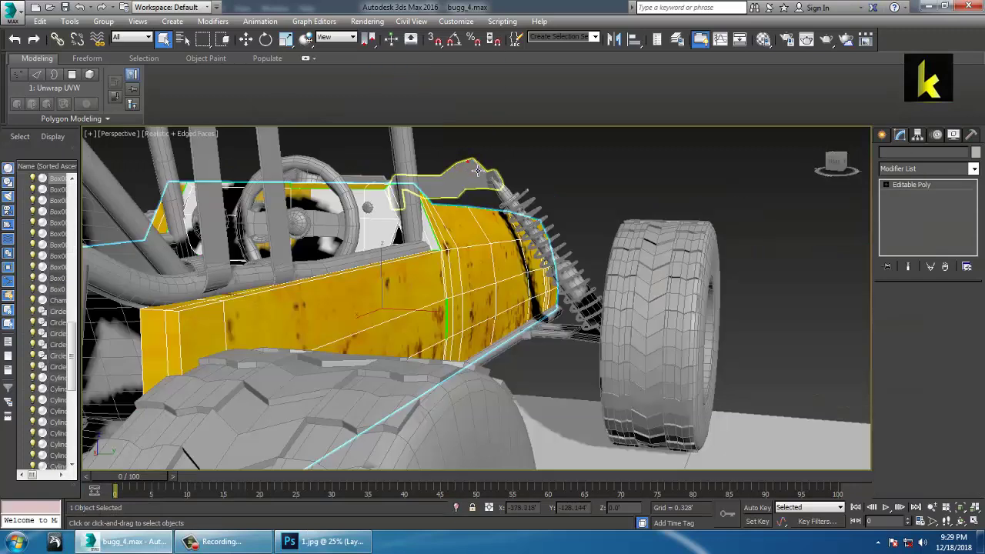
pyautogui.scroll(-5, 467, 174)
pyautogui.keyDown('alt'); pyautogui.moveTo(308, 192); pyautogui.dragTo(446, 274, button='middle'); pyautogui.keyUp('alt')
pyautogui.click(416, 241)
pyautogui.scroll(2, 452, 308)
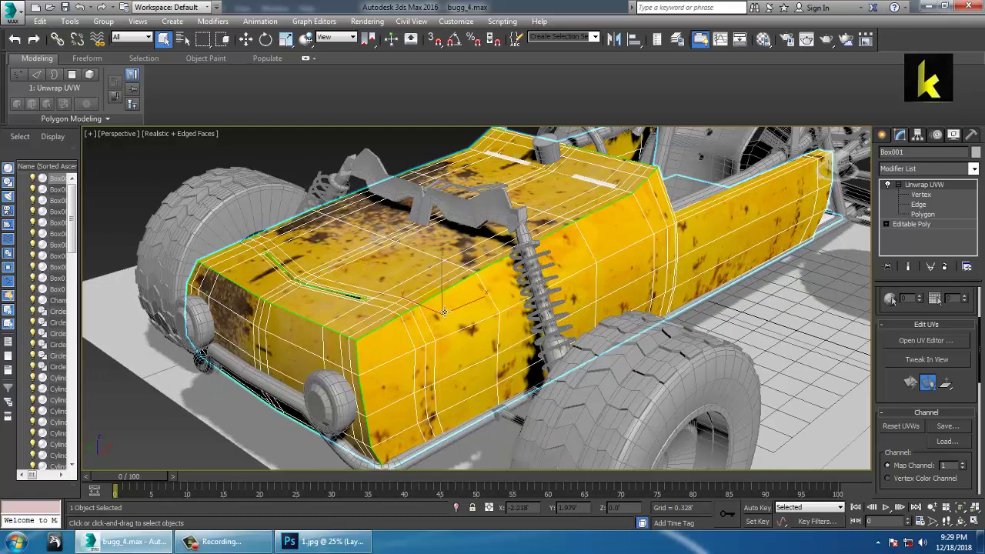
# Add a TurboSmooth modifier above the body's Unwrap UVW modifier.
pyautogui.rightClick(433, 303)
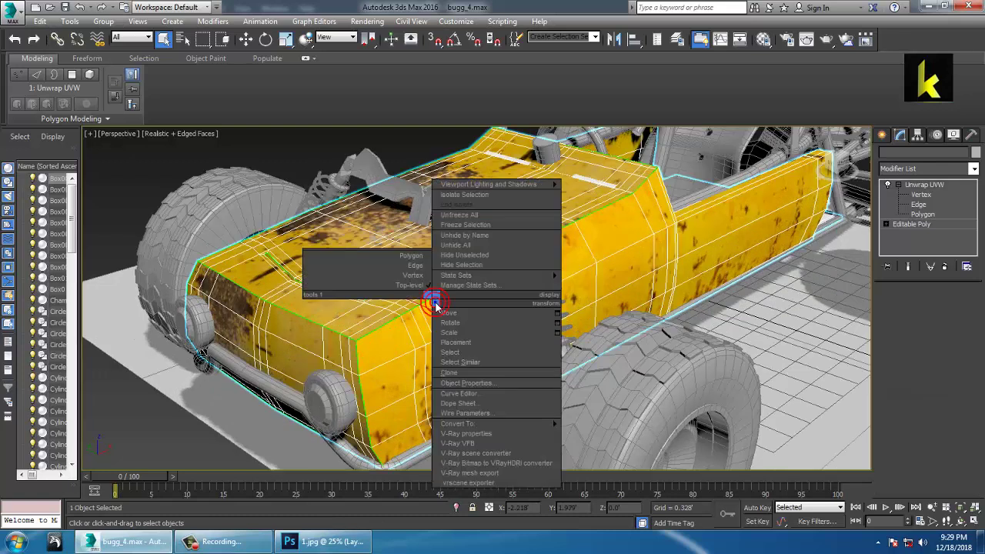
pyautogui.click(925, 189)
pyautogui.click(973, 169)
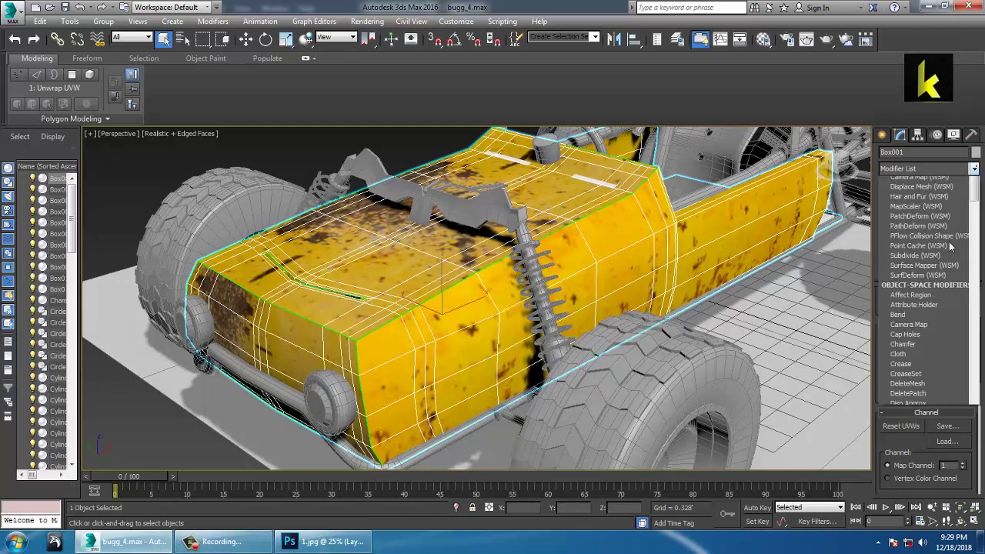
pyautogui.press('t')
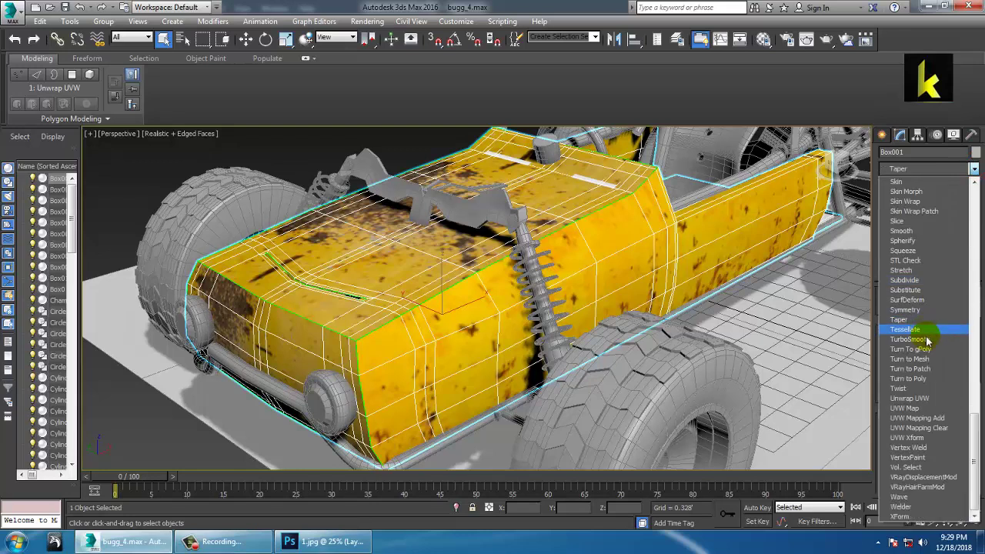
pyautogui.click(927, 339)
# Examine the smoothed textured body with edged faces hidden and shown, selecting it together with the seat.
pyautogui.press('F4')
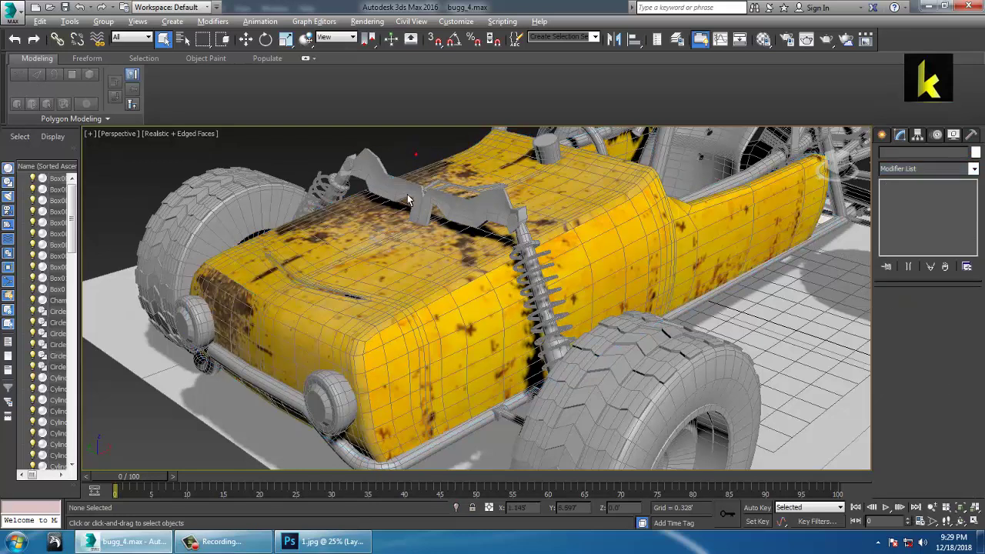
pyautogui.keyDown('alt'); pyautogui.moveTo(412, 160); pyautogui.dragTo(500, 169, button='middle'); pyautogui.keyUp('alt')
pyautogui.keyDown('alt'); pyautogui.moveTo(359, 310); pyautogui.dragTo(477, 272, button='middle'); pyautogui.keyUp('alt')
pyautogui.keyDown('ctrl'); pyautogui.click(528, 259); pyautogui.keyUp('ctrl')
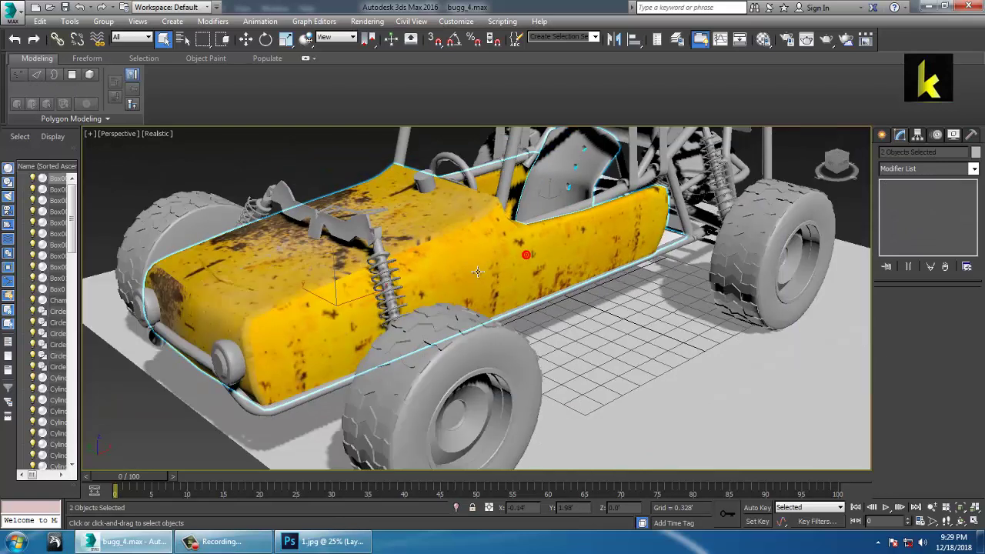
pyautogui.press('F4')
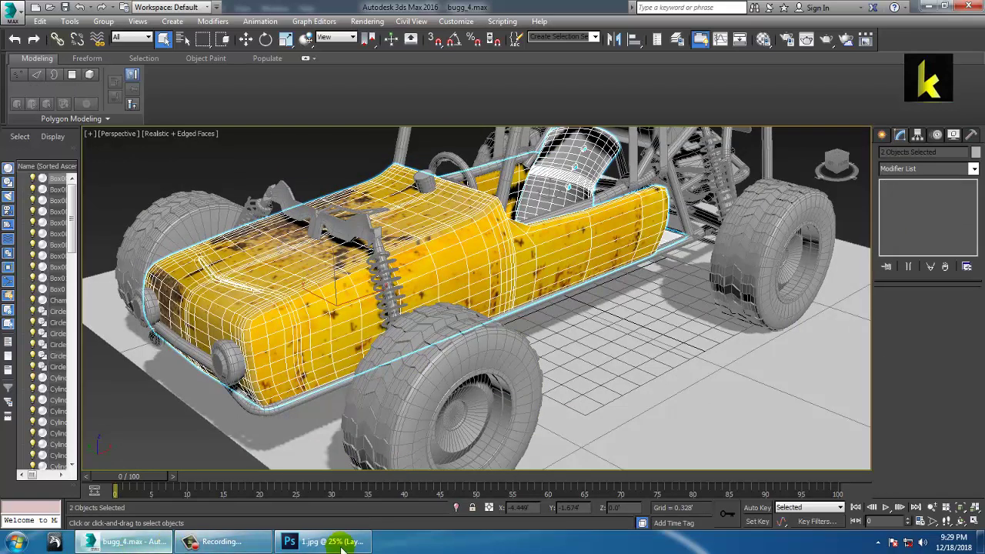
pyautogui.moveTo(342, 545)
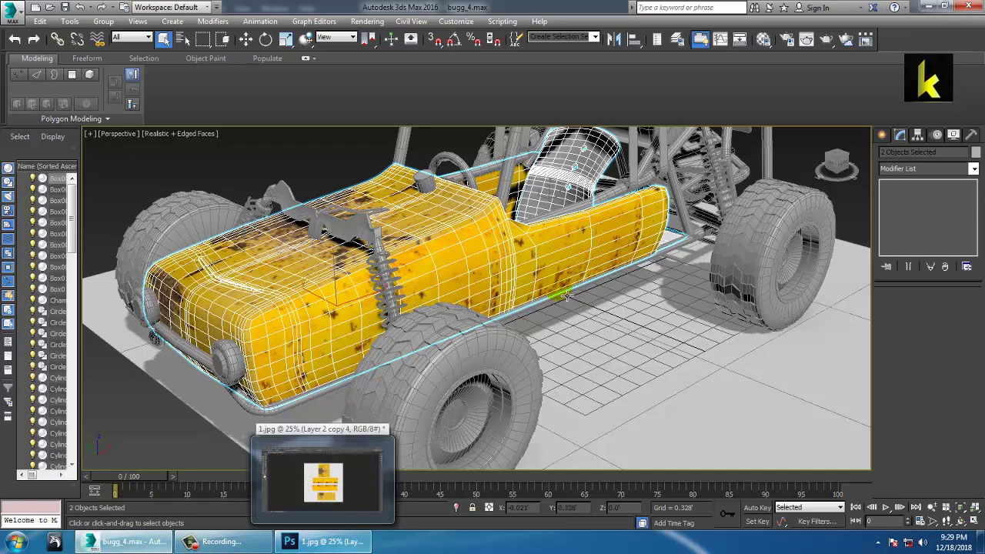
pyautogui.keyDown('alt'); pyautogui.moveTo(628, 285); pyautogui.dragTo(579, 302, button='middle'); pyautogui.keyUp('alt')
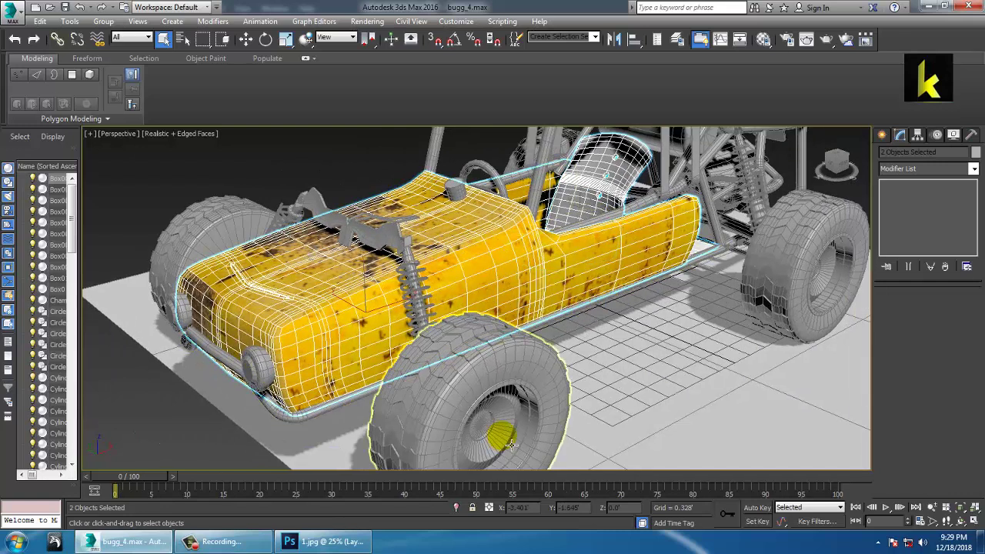